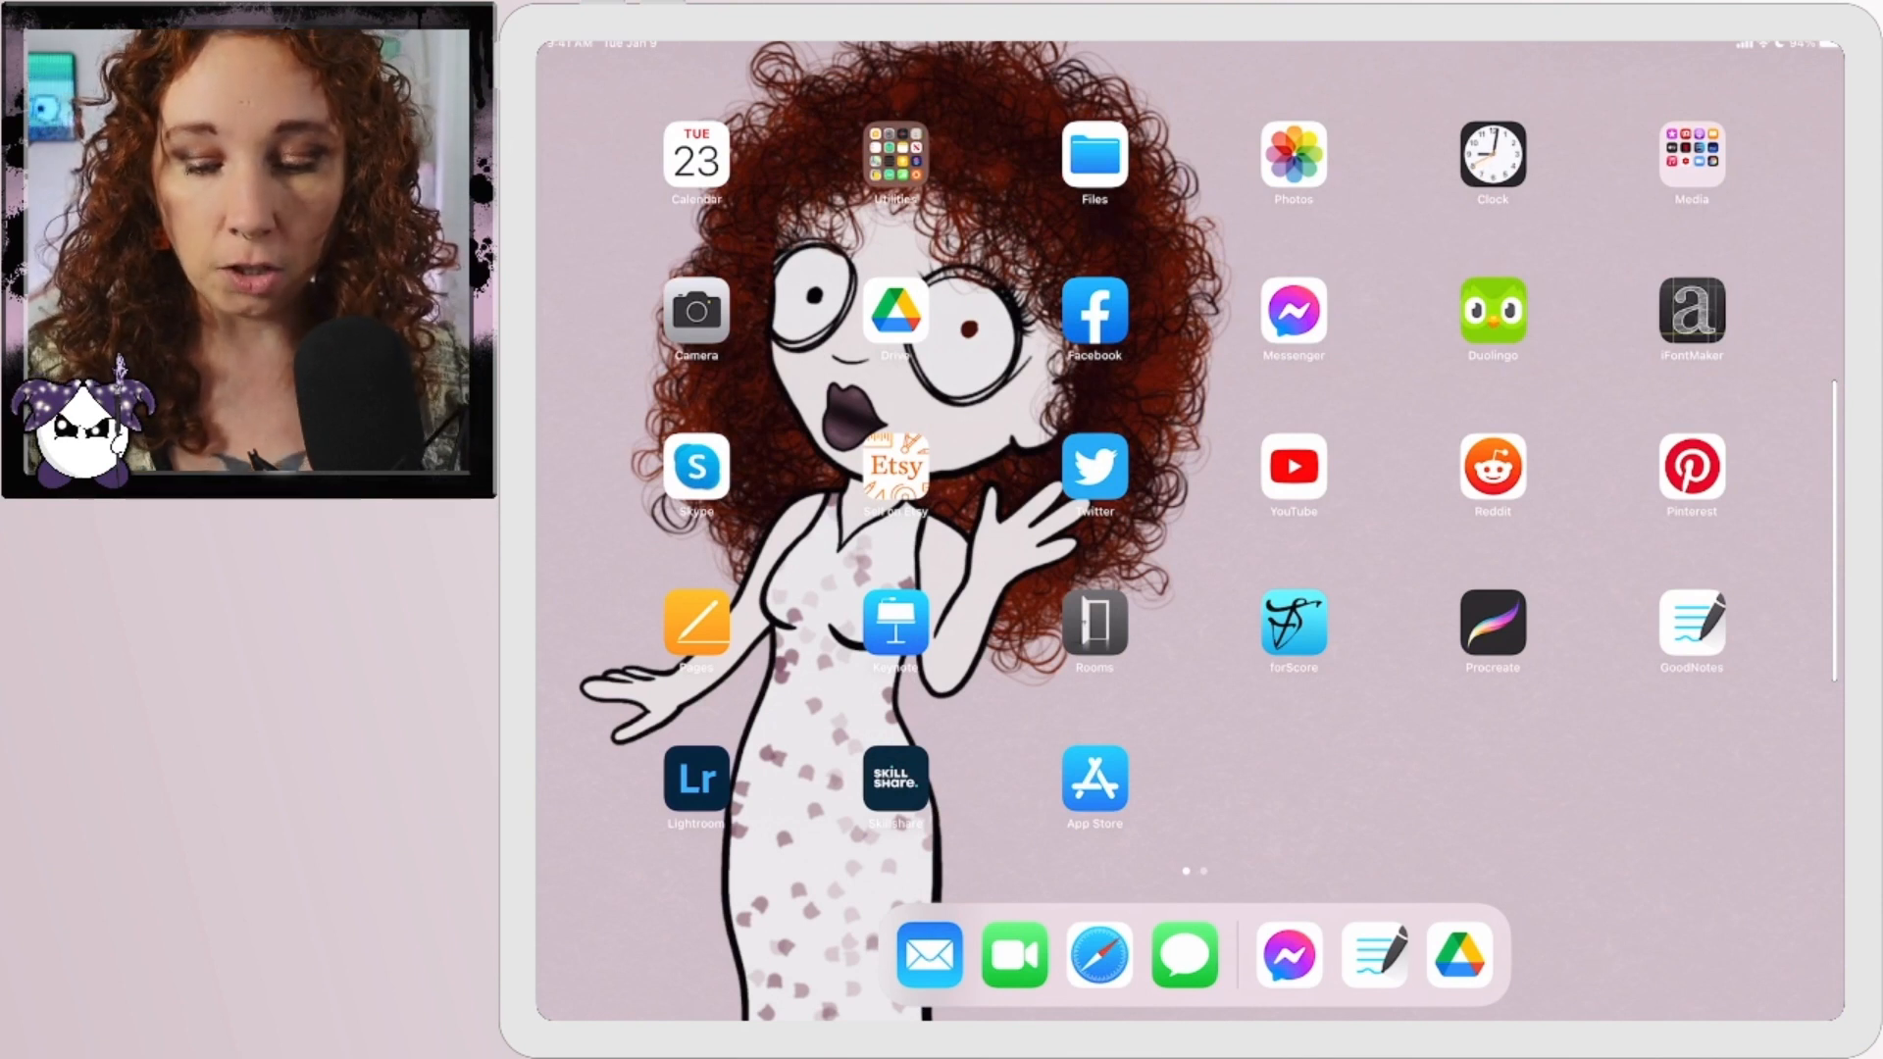
Bring up the Etsy Purchases and reviews list from Safari via the account menu.
{"action": "left_click", "coordinate": [1099, 958]}
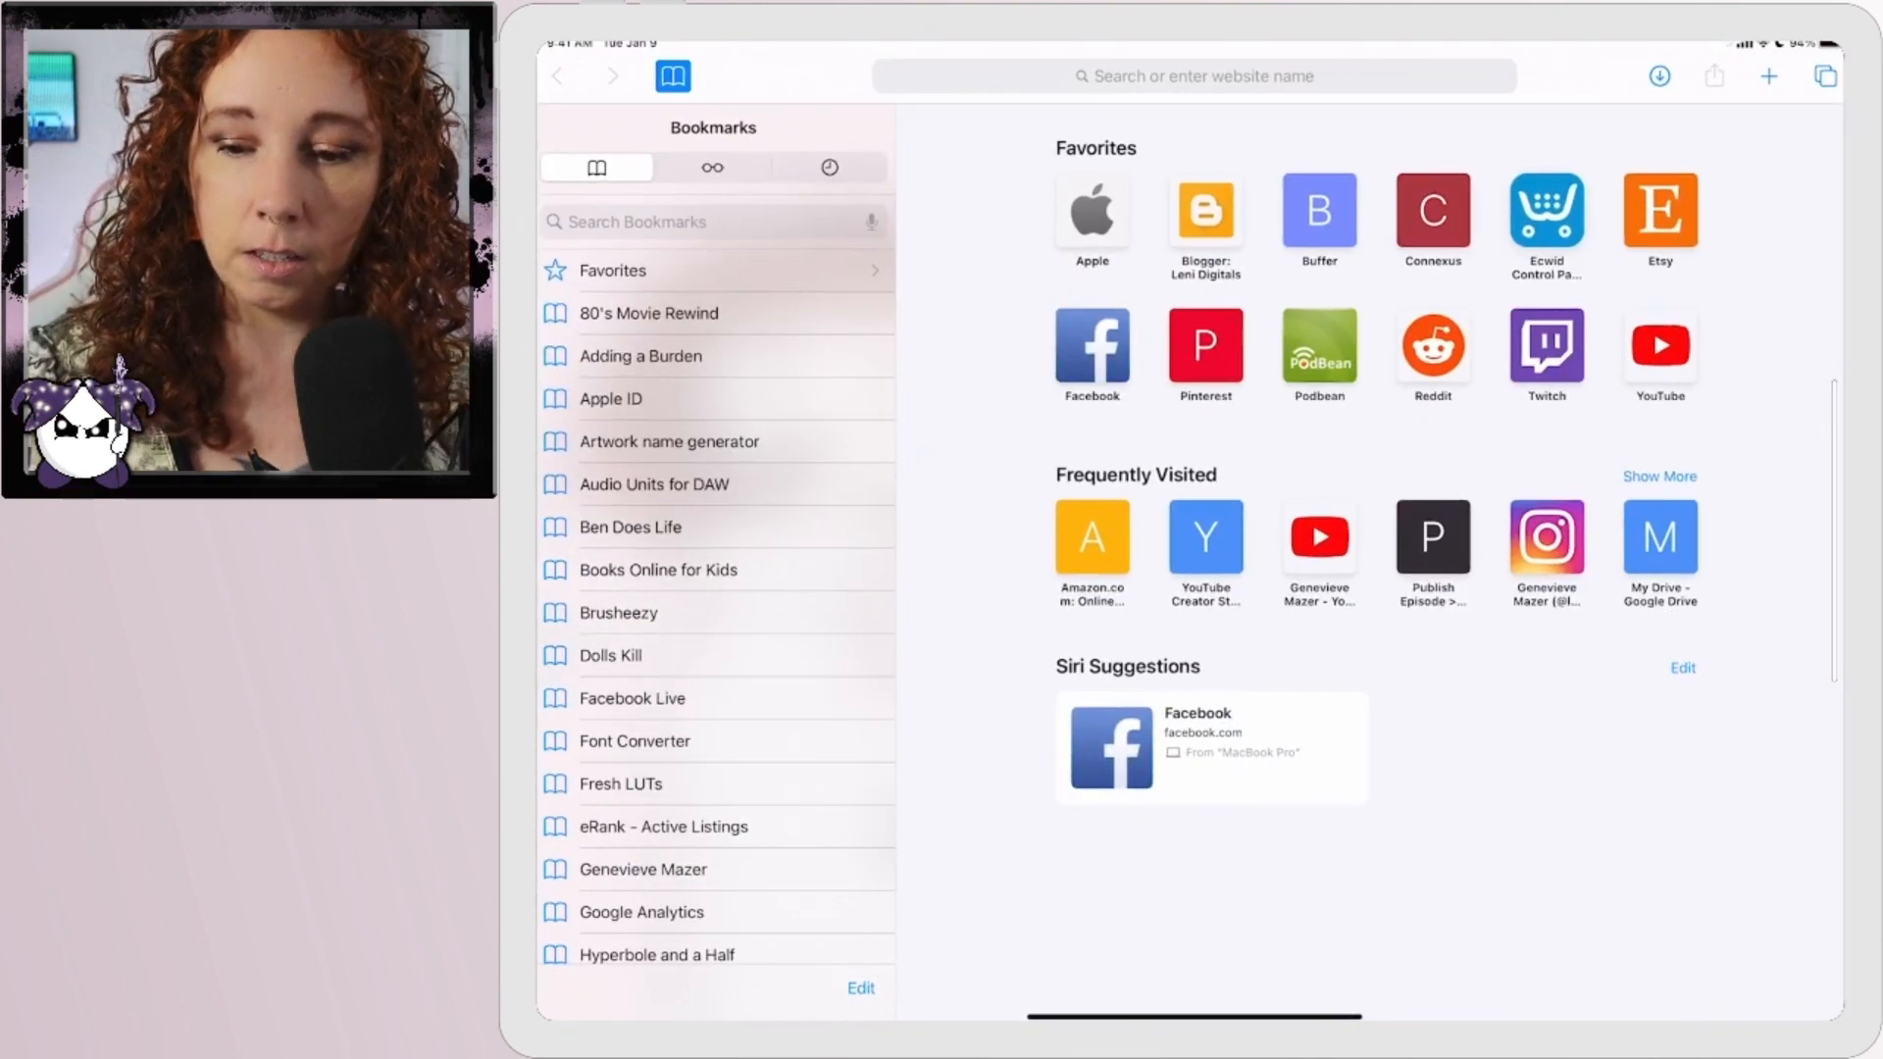
{"action": "left_click", "coordinate": [1660, 206]}
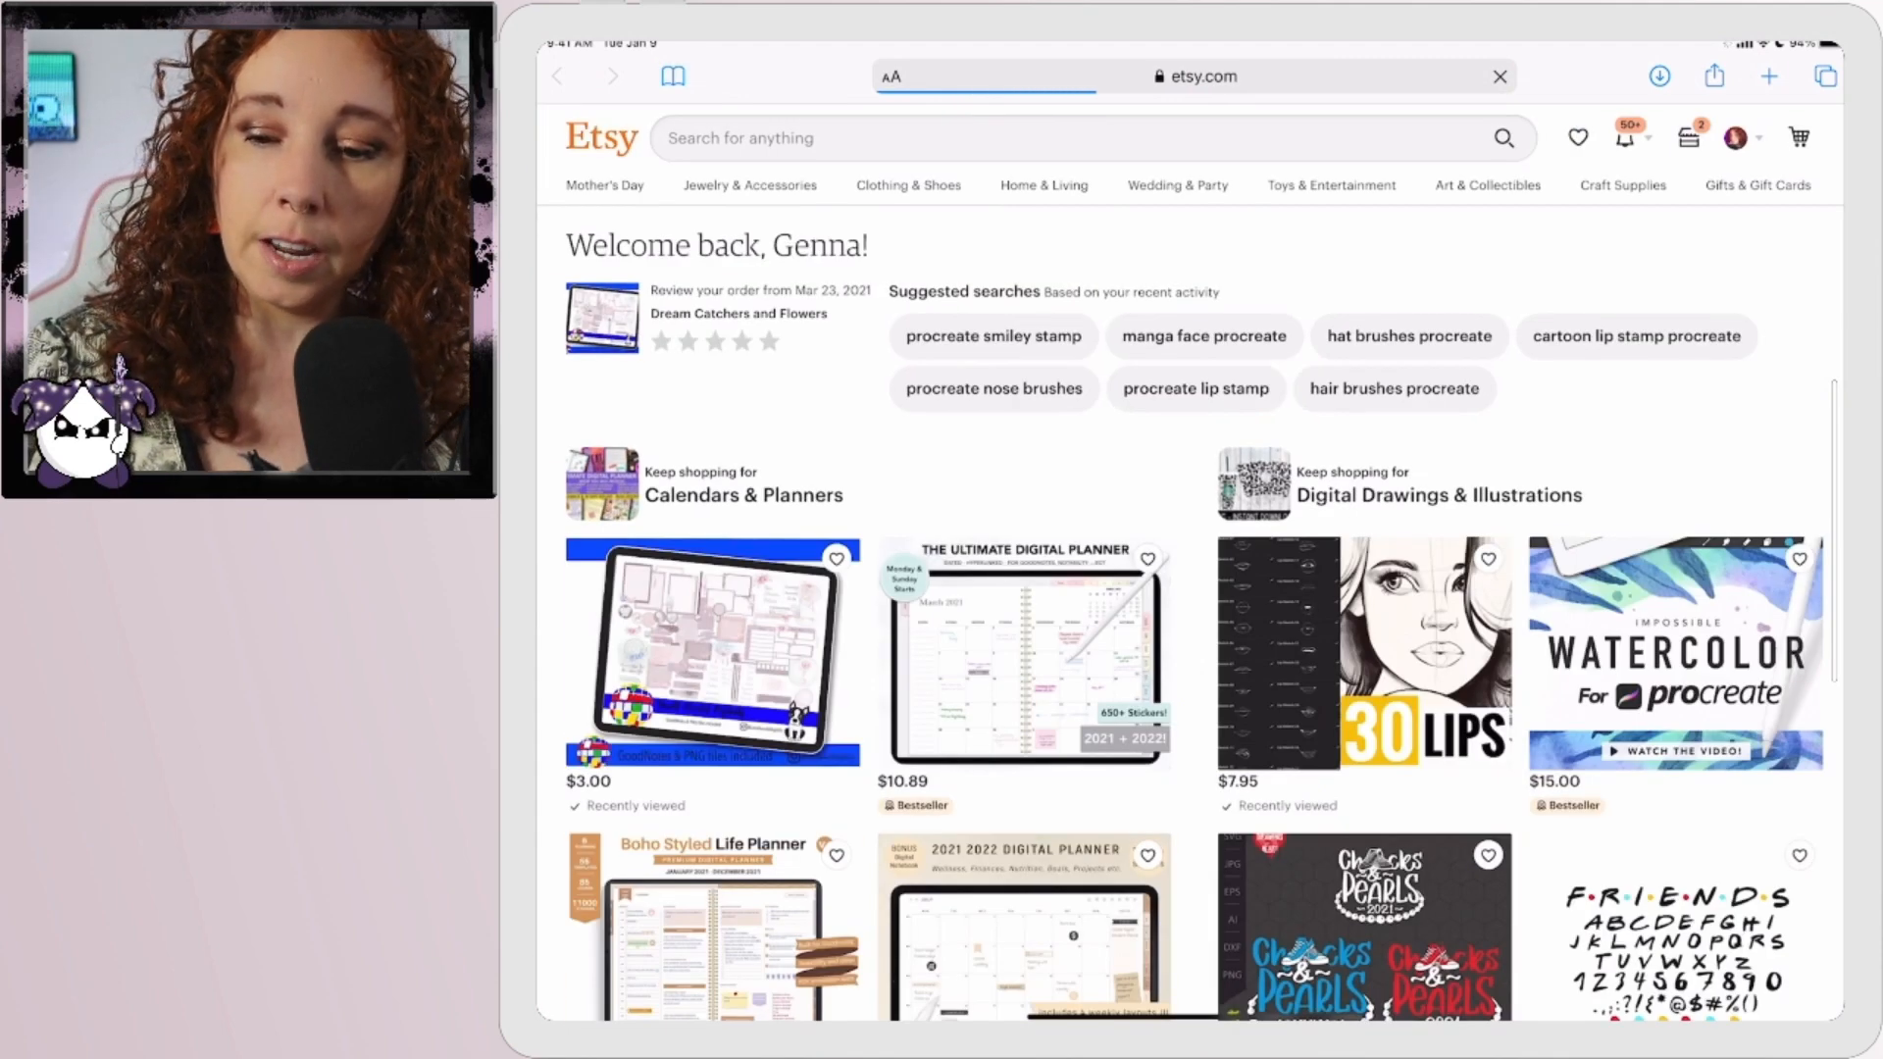
{"action": "left_click", "coordinate": [1736, 137]}
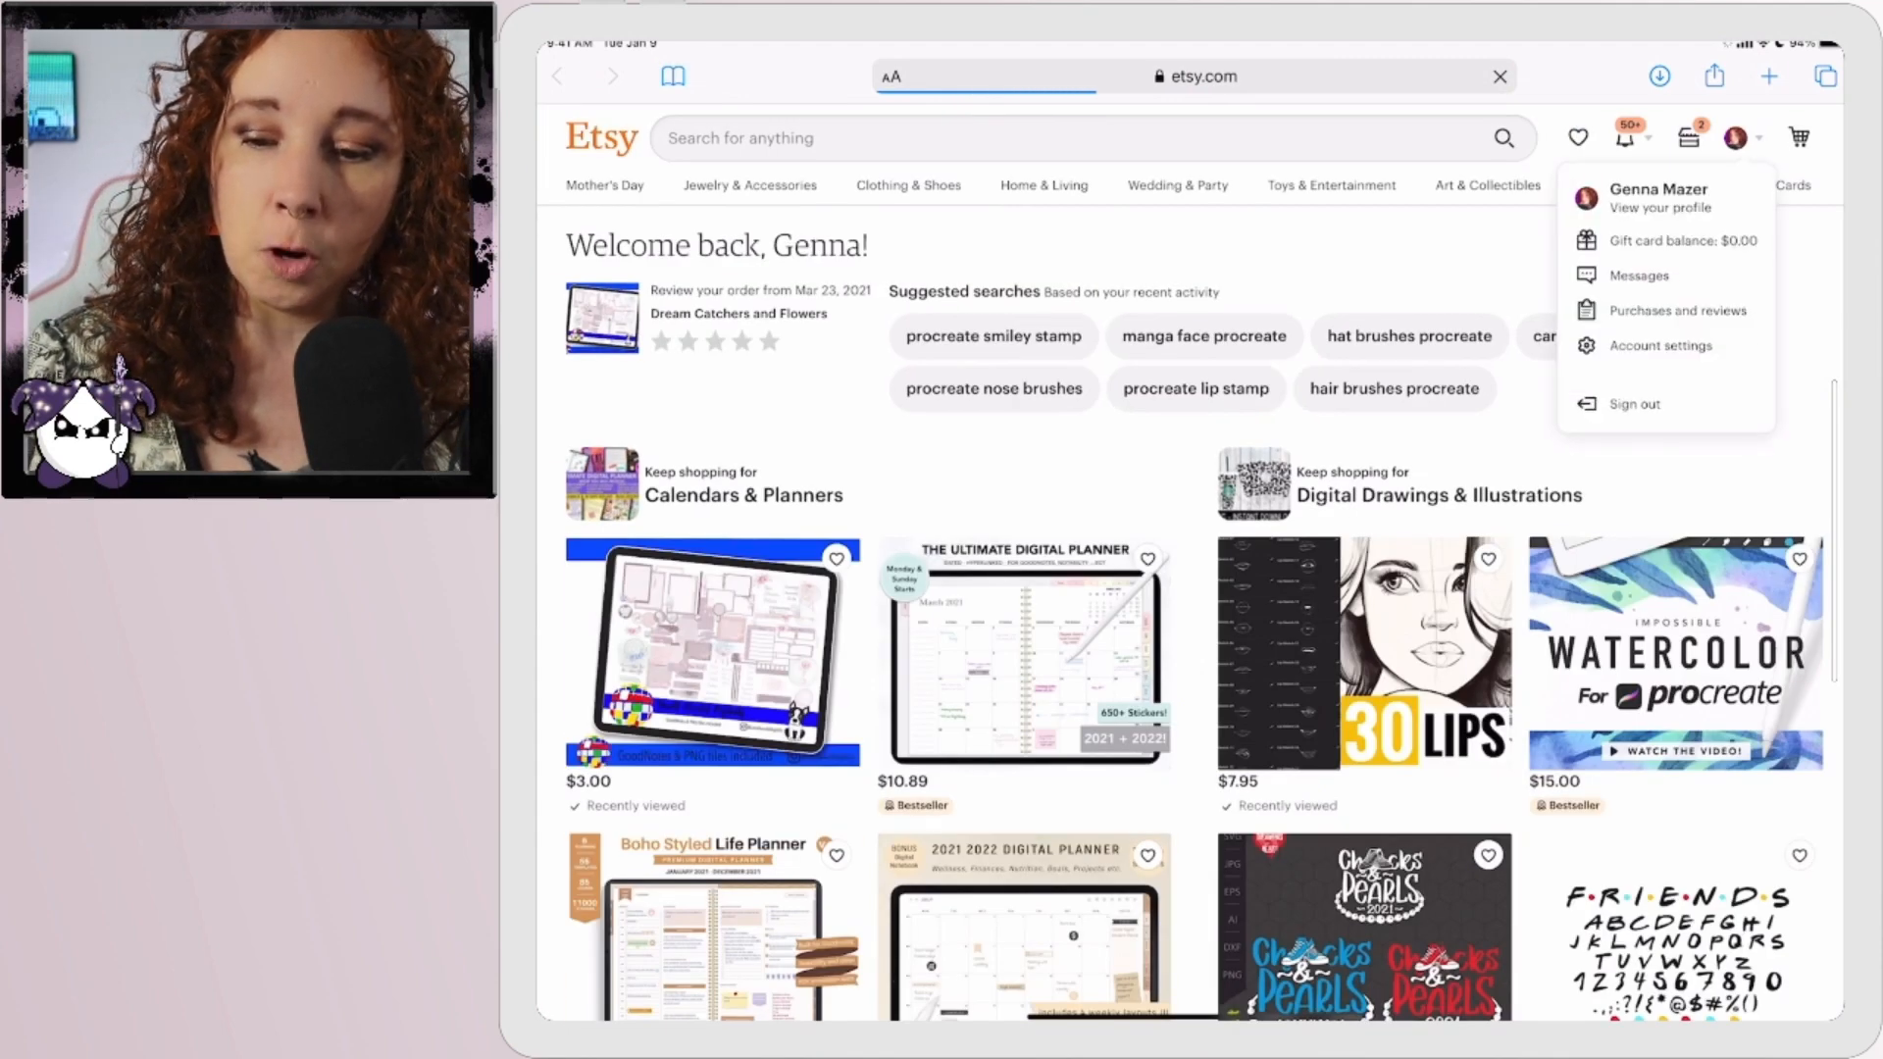
{"action": "left_click", "coordinate": [1556, 309]}
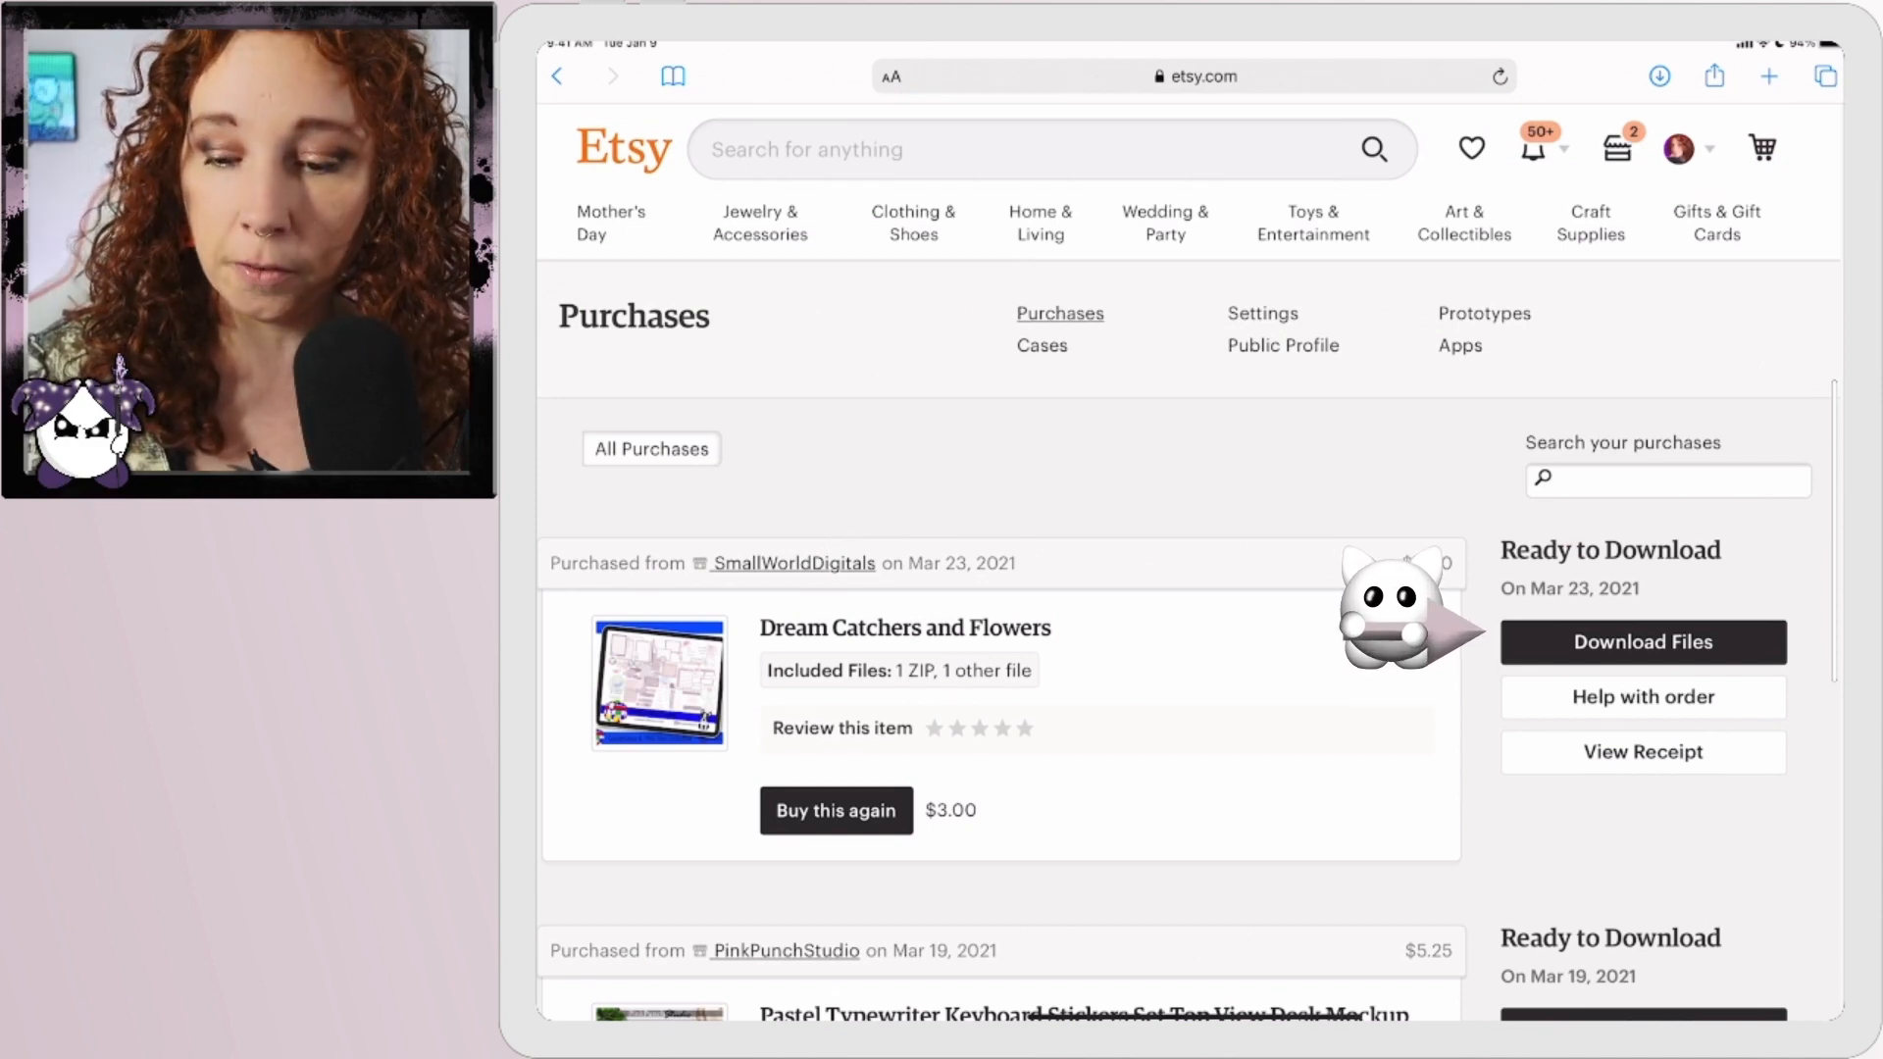
Download the two Dream Catchers and Flowers GoodNotes files and the zip archive, then return home.
{"action": "left_click", "coordinate": [1643, 641]}
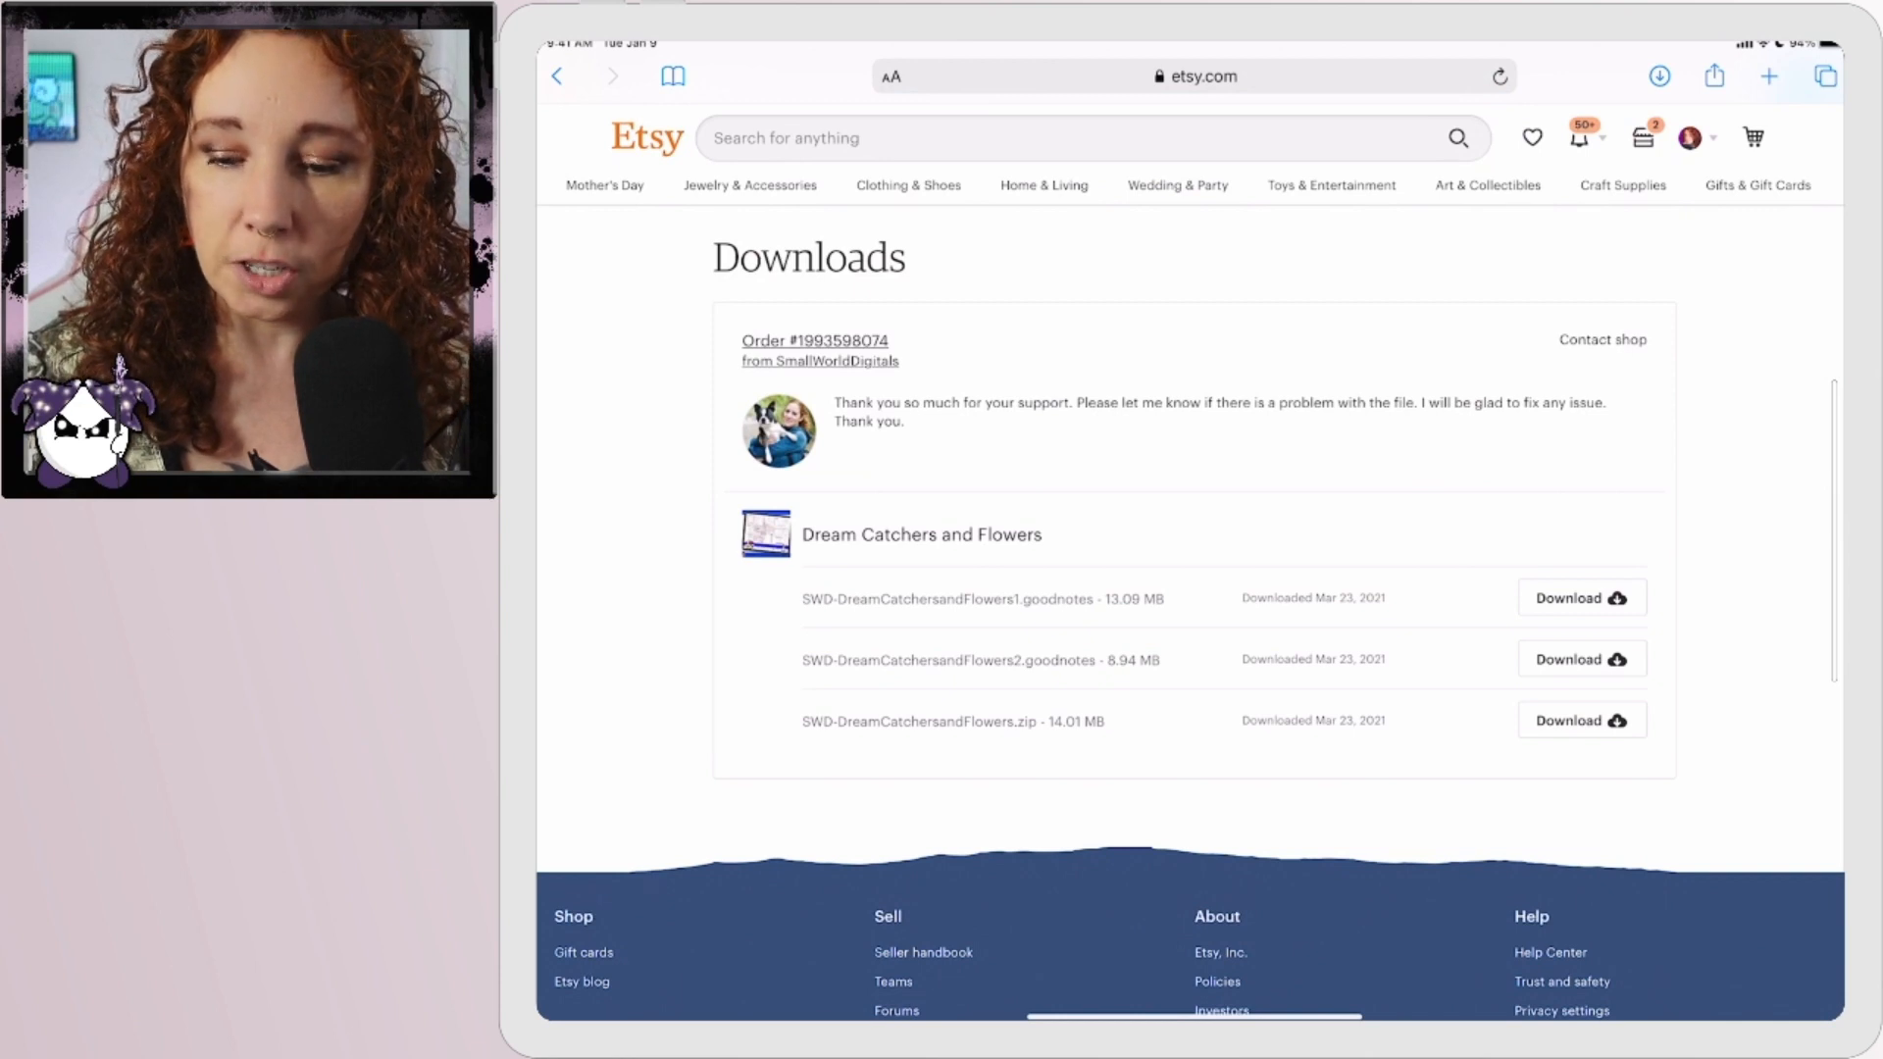
{"action": "left_click", "coordinate": [1580, 598]}
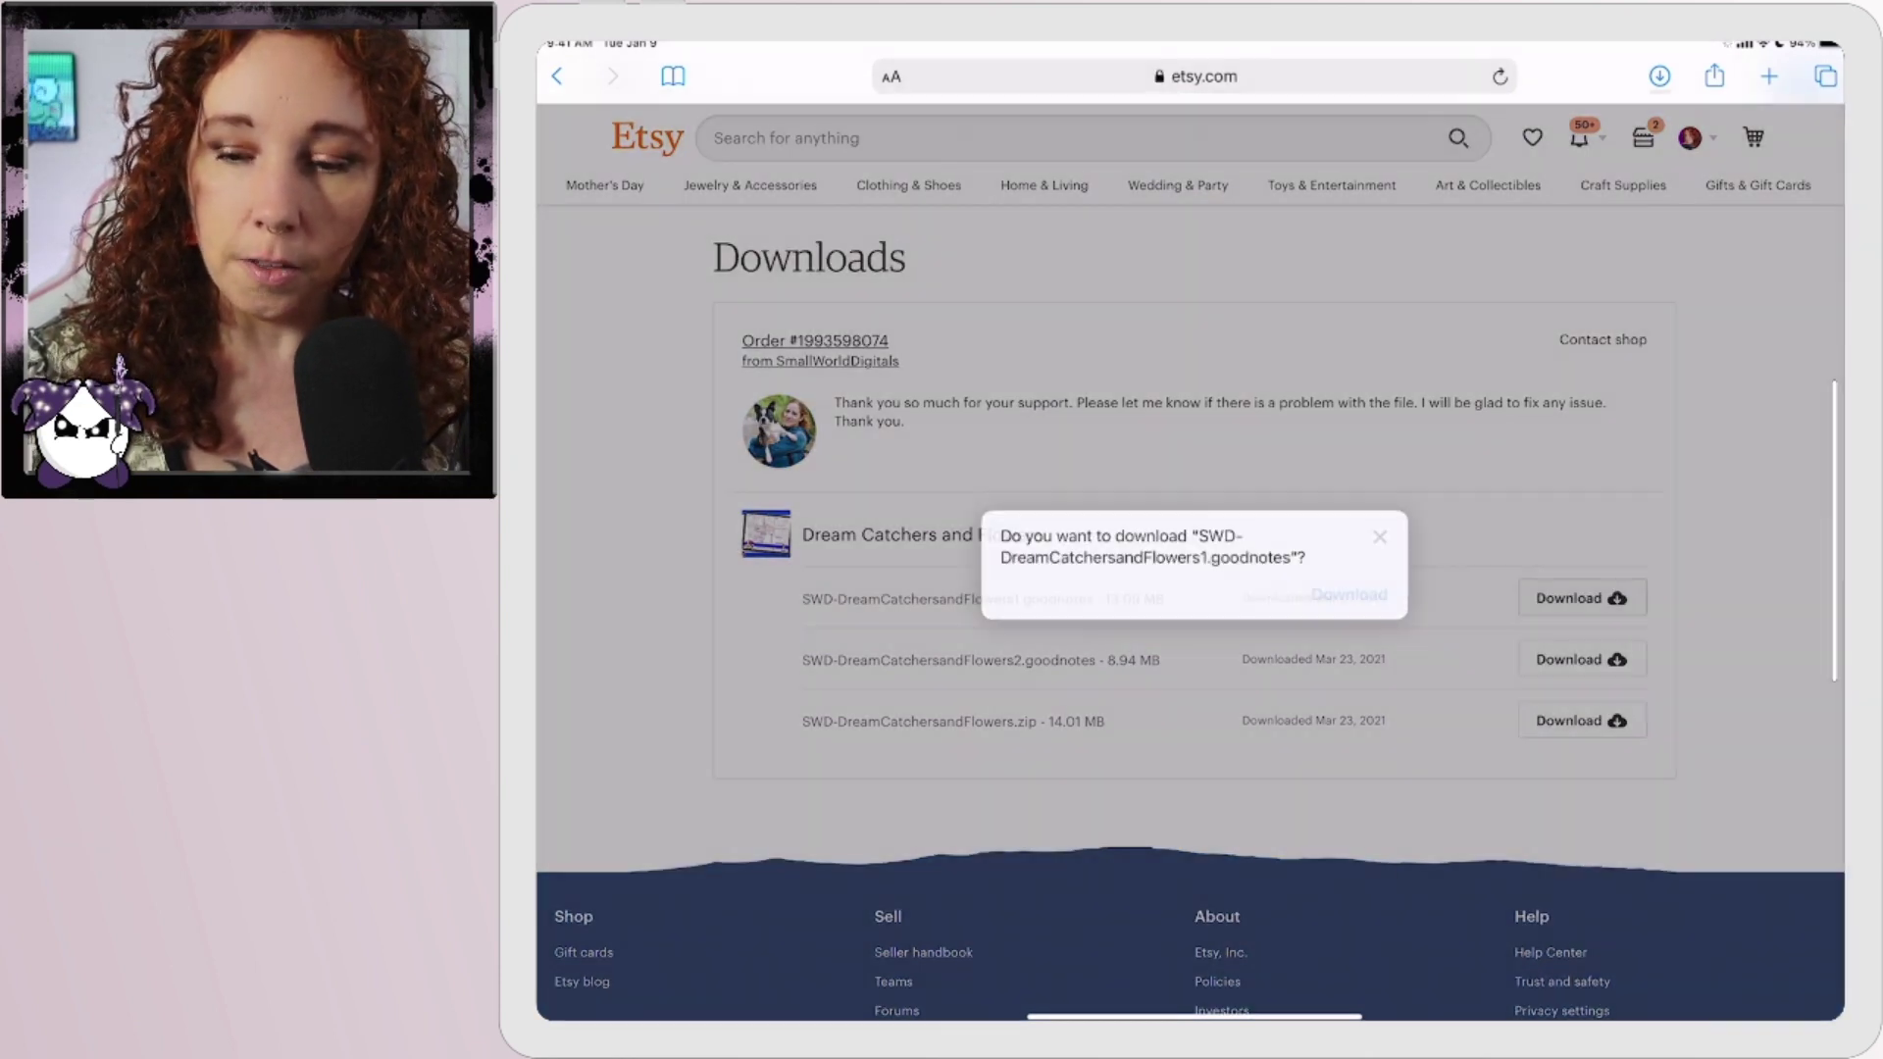
{"action": "left_click", "coordinate": [1350, 592]}
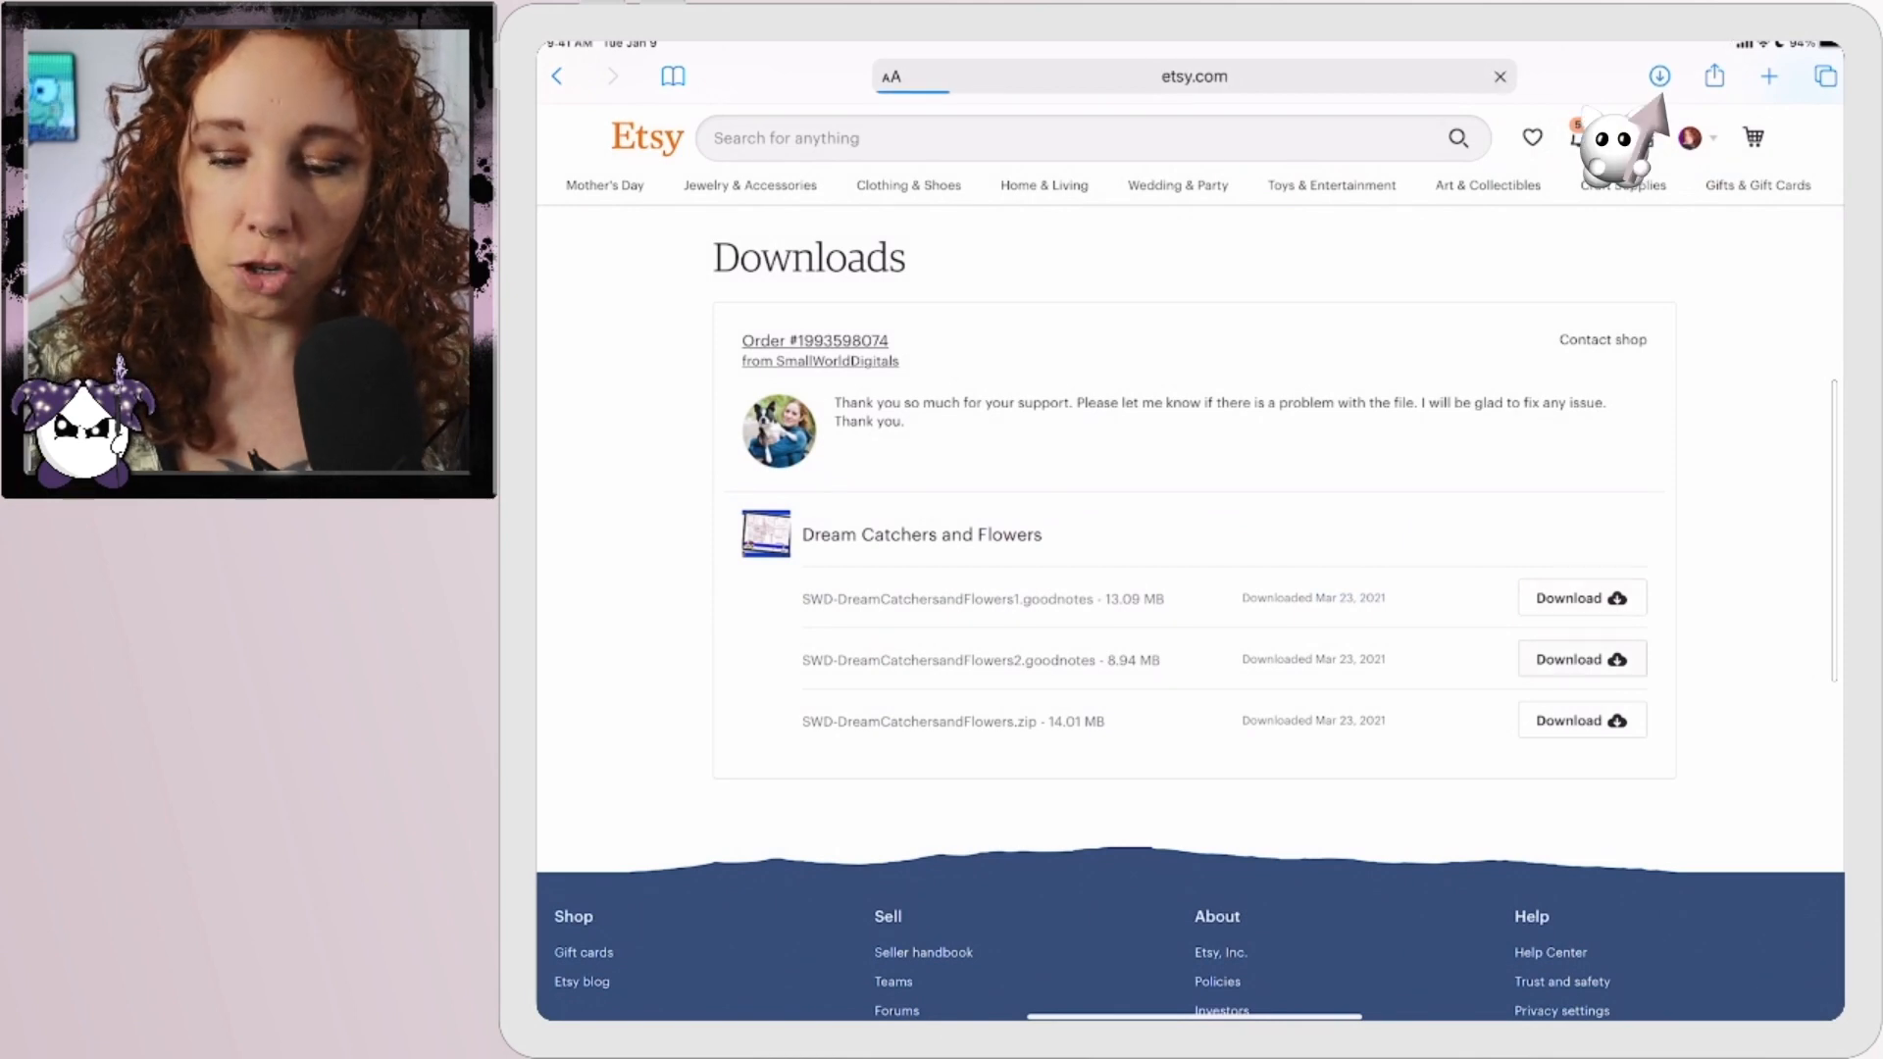
{"action": "left_click", "coordinate": [1582, 659]}
{"action": "left_click", "coordinate": [1349, 593]}
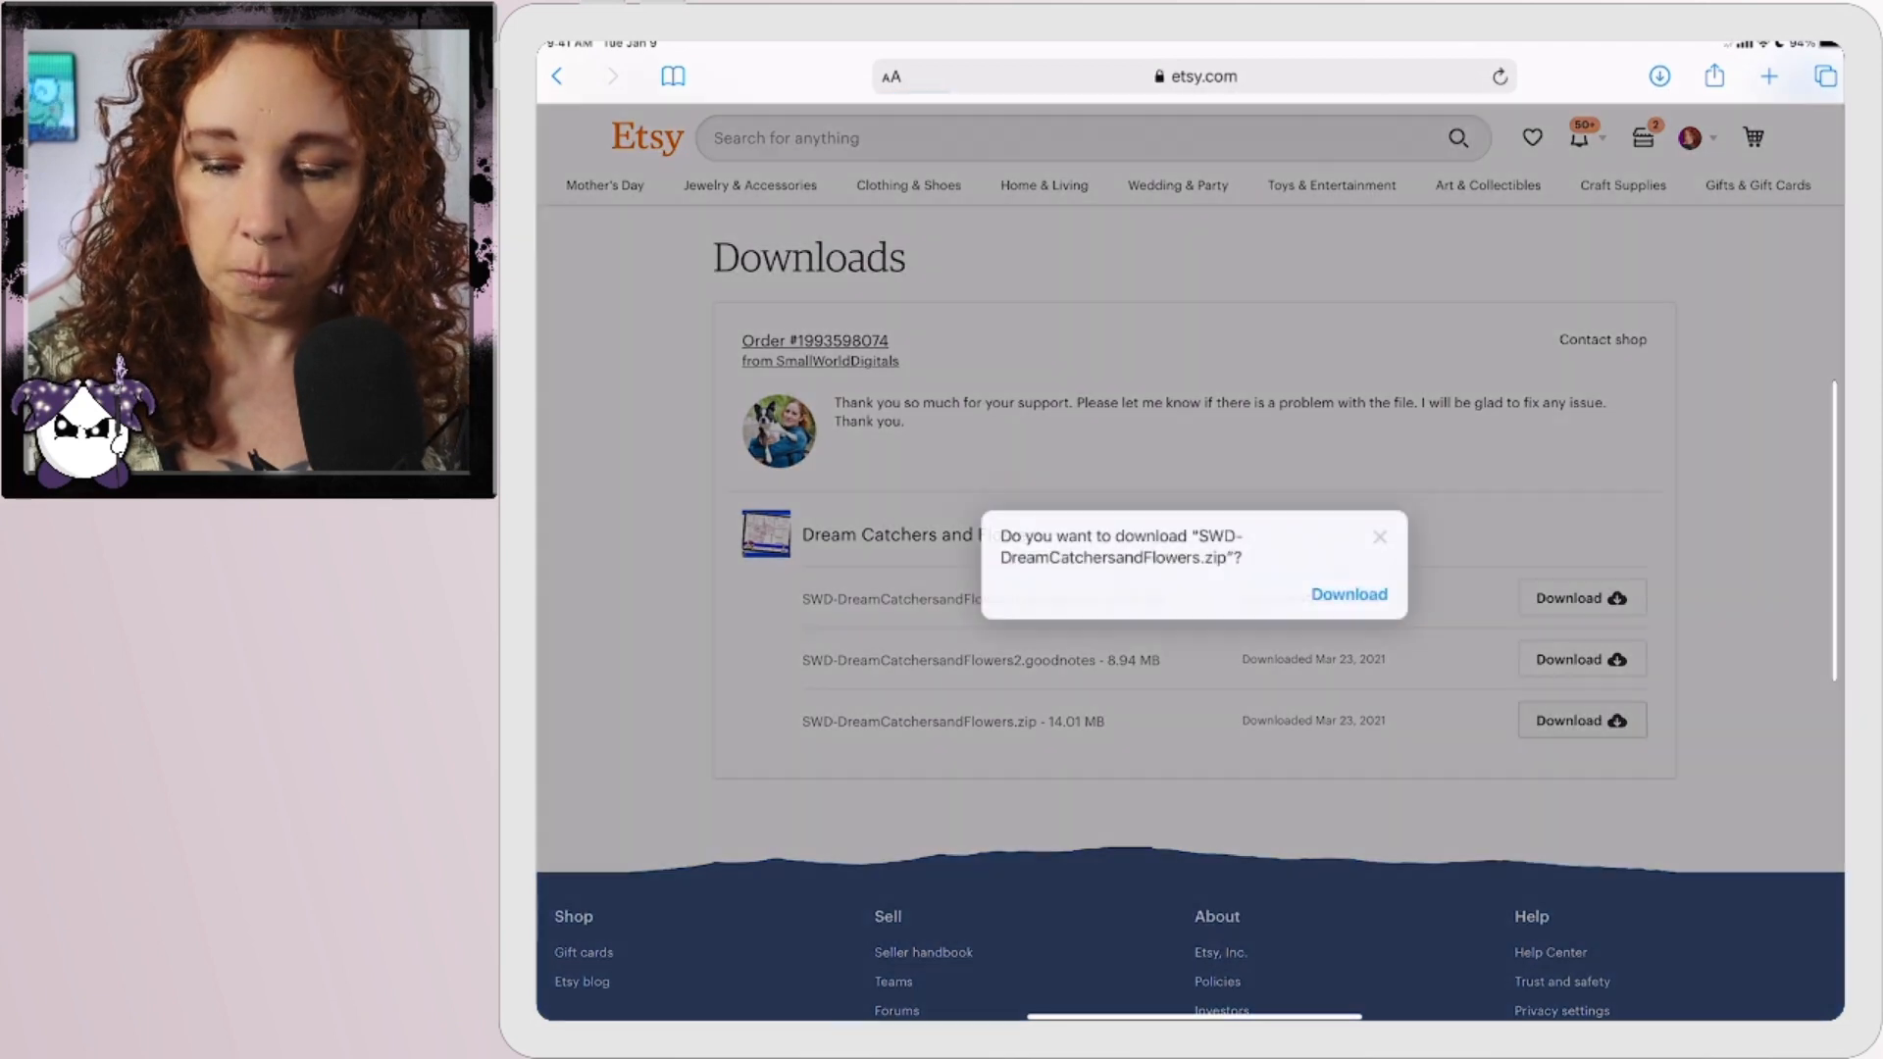
{"action": "left_click", "coordinate": [1345, 594]}
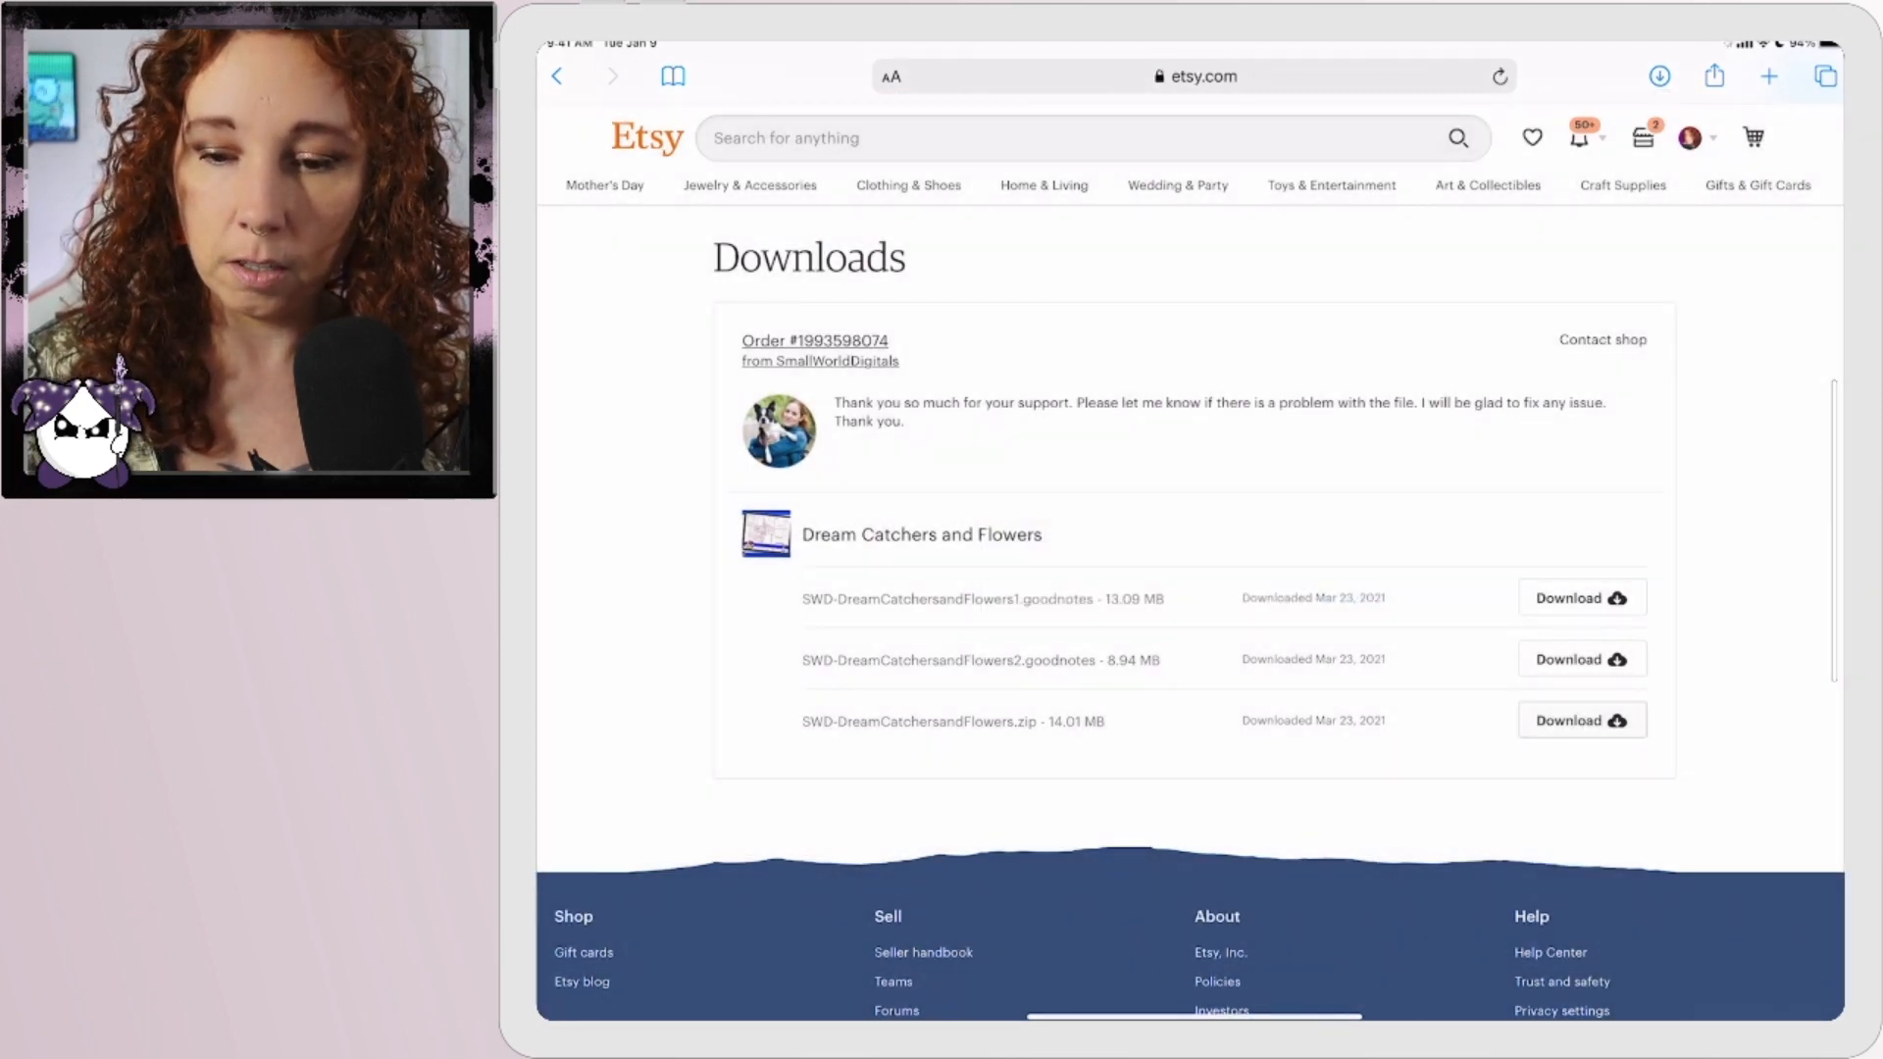
{"action": "key", "text": "super+h"}
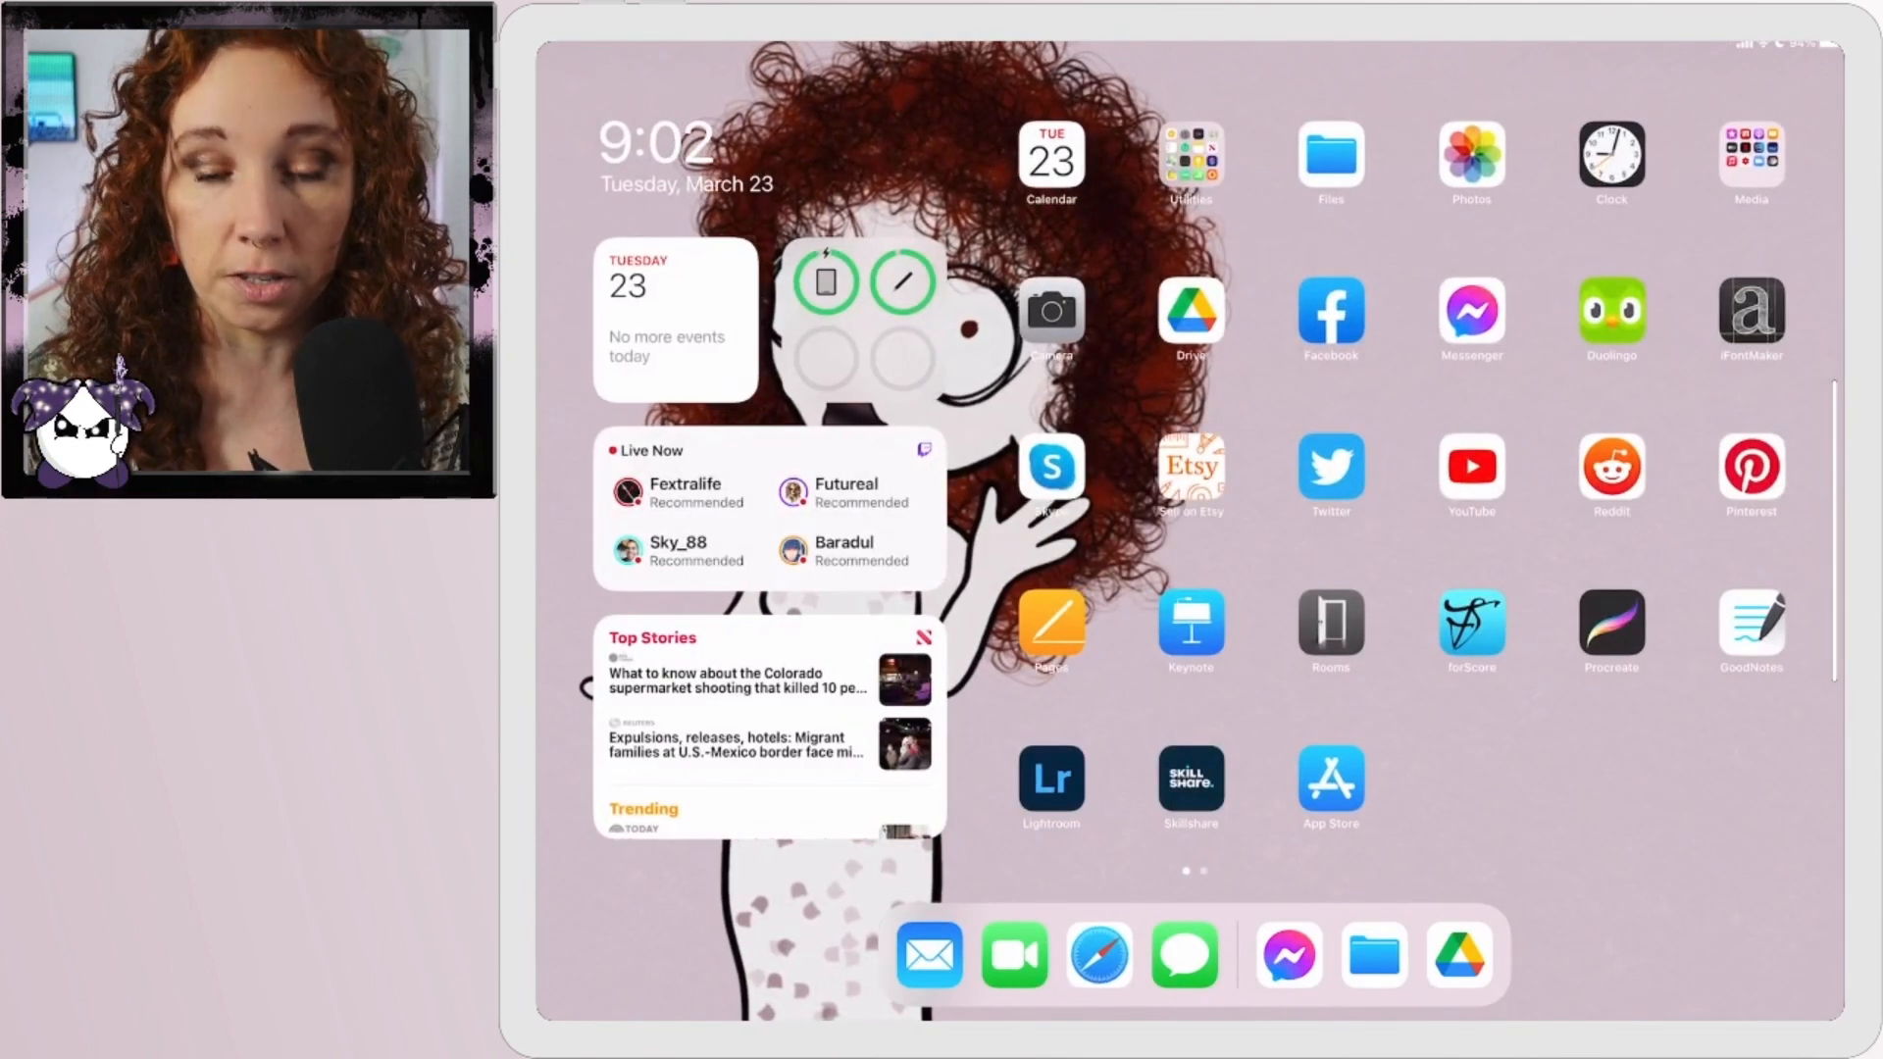
Hide the Today View and launch the Files app.
{"action": "left_click_drag", "start_coordinate": [884, 589], "coordinate": [588, 590]}
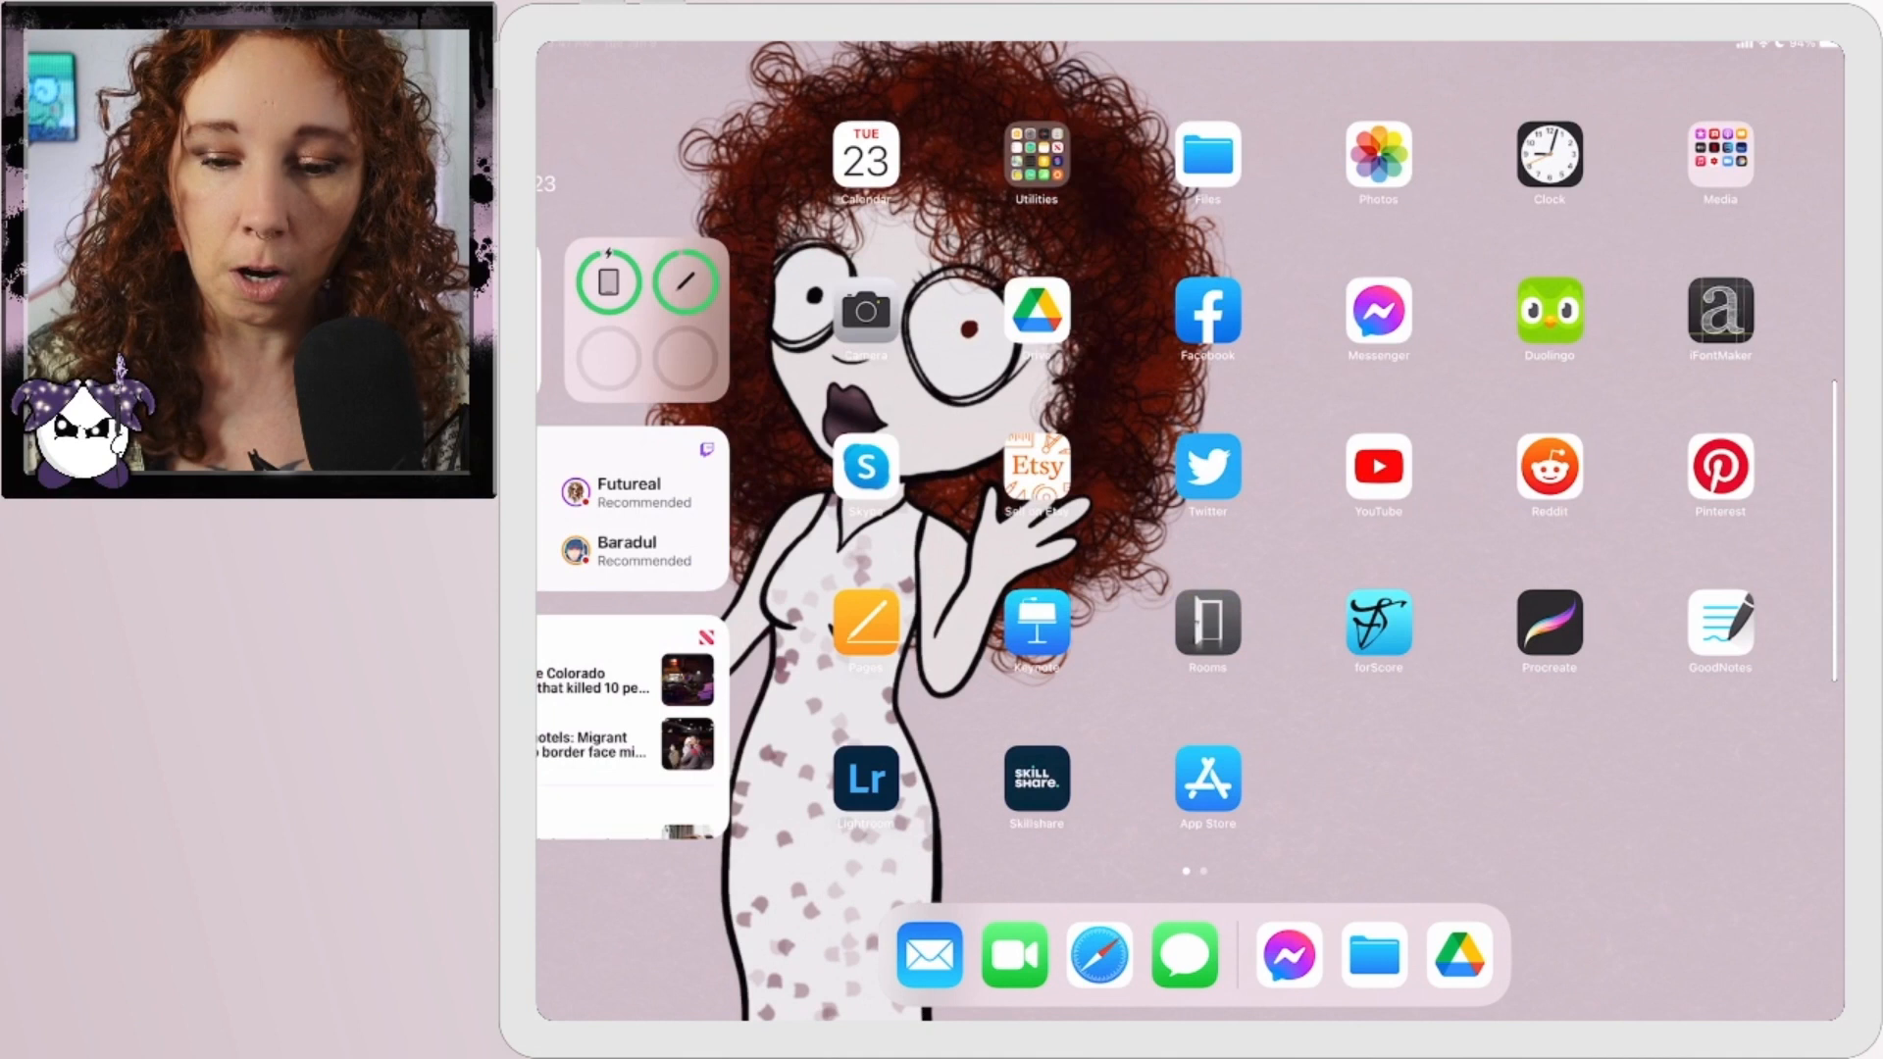
{"action": "left_click", "coordinate": [1096, 156]}
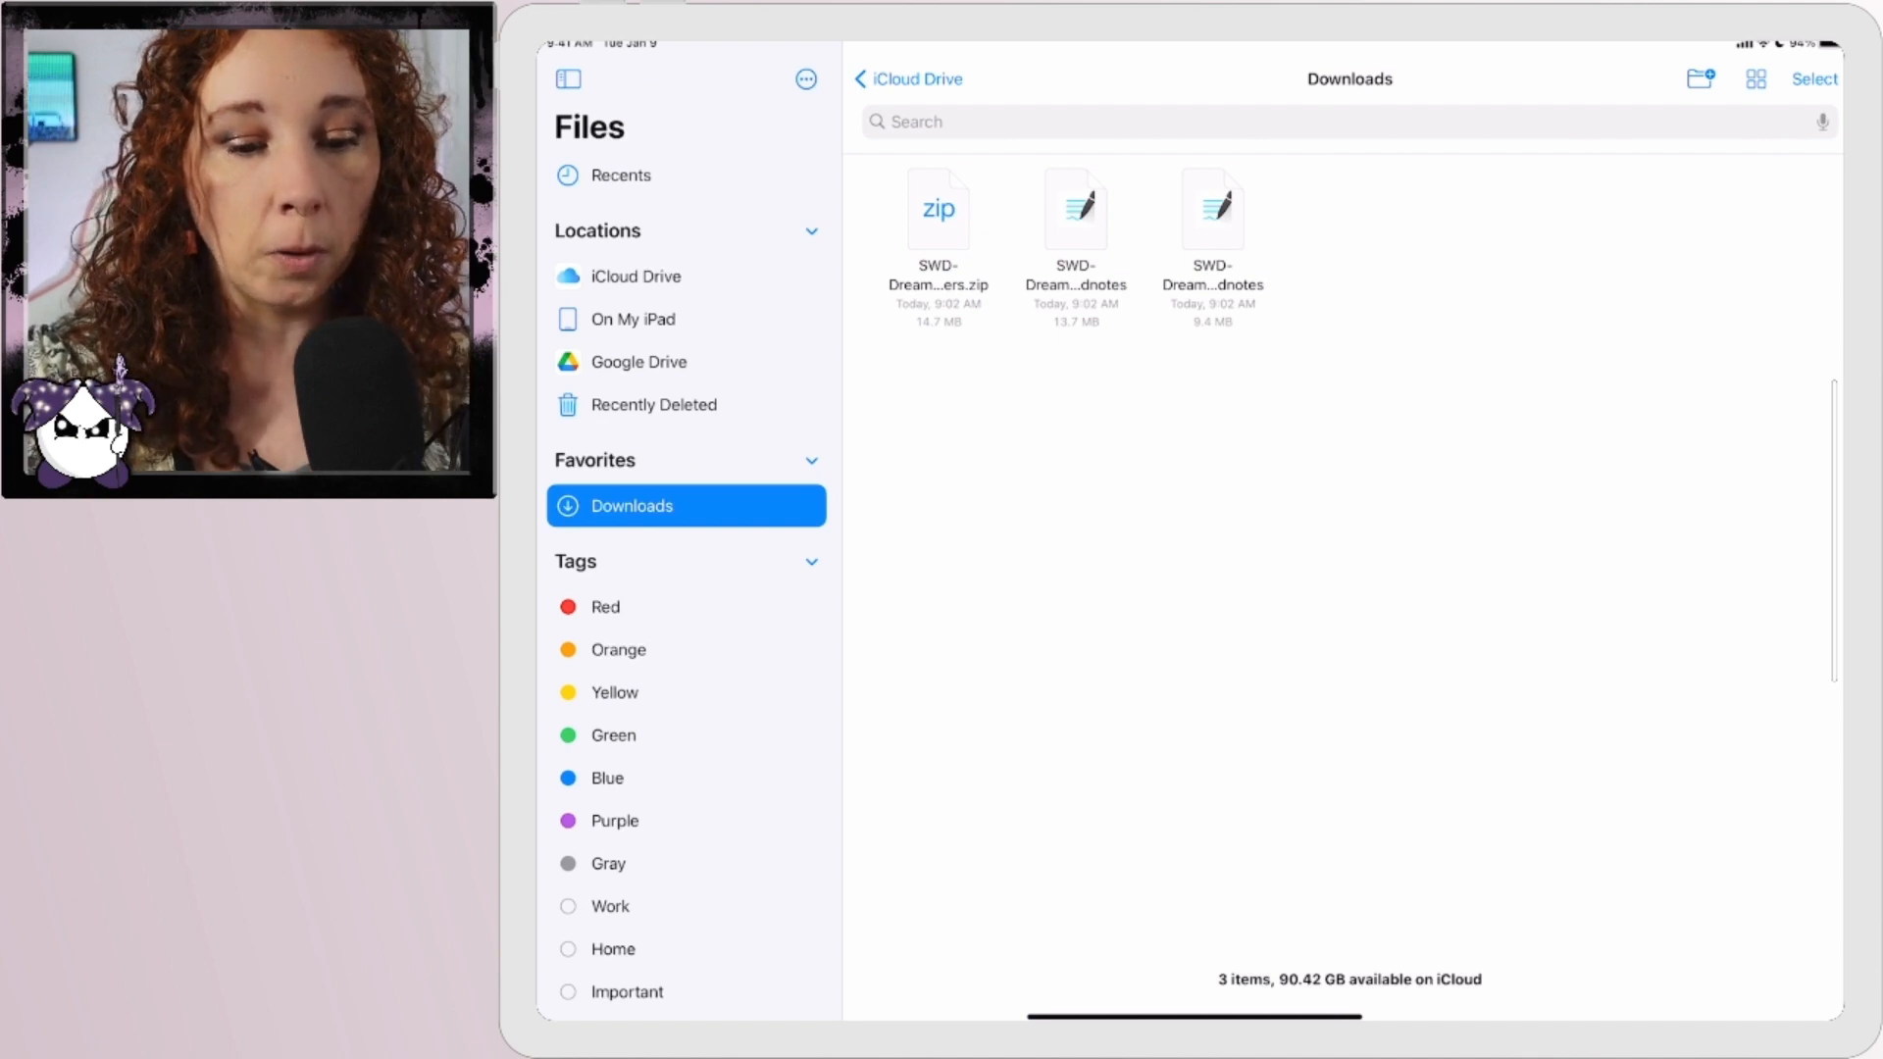
Preview SWD-DreamCatchersandFlowers1 in iCloud Drive Downloads and bring up its share sheet.
{"action": "left_click", "coordinate": [724, 275]}
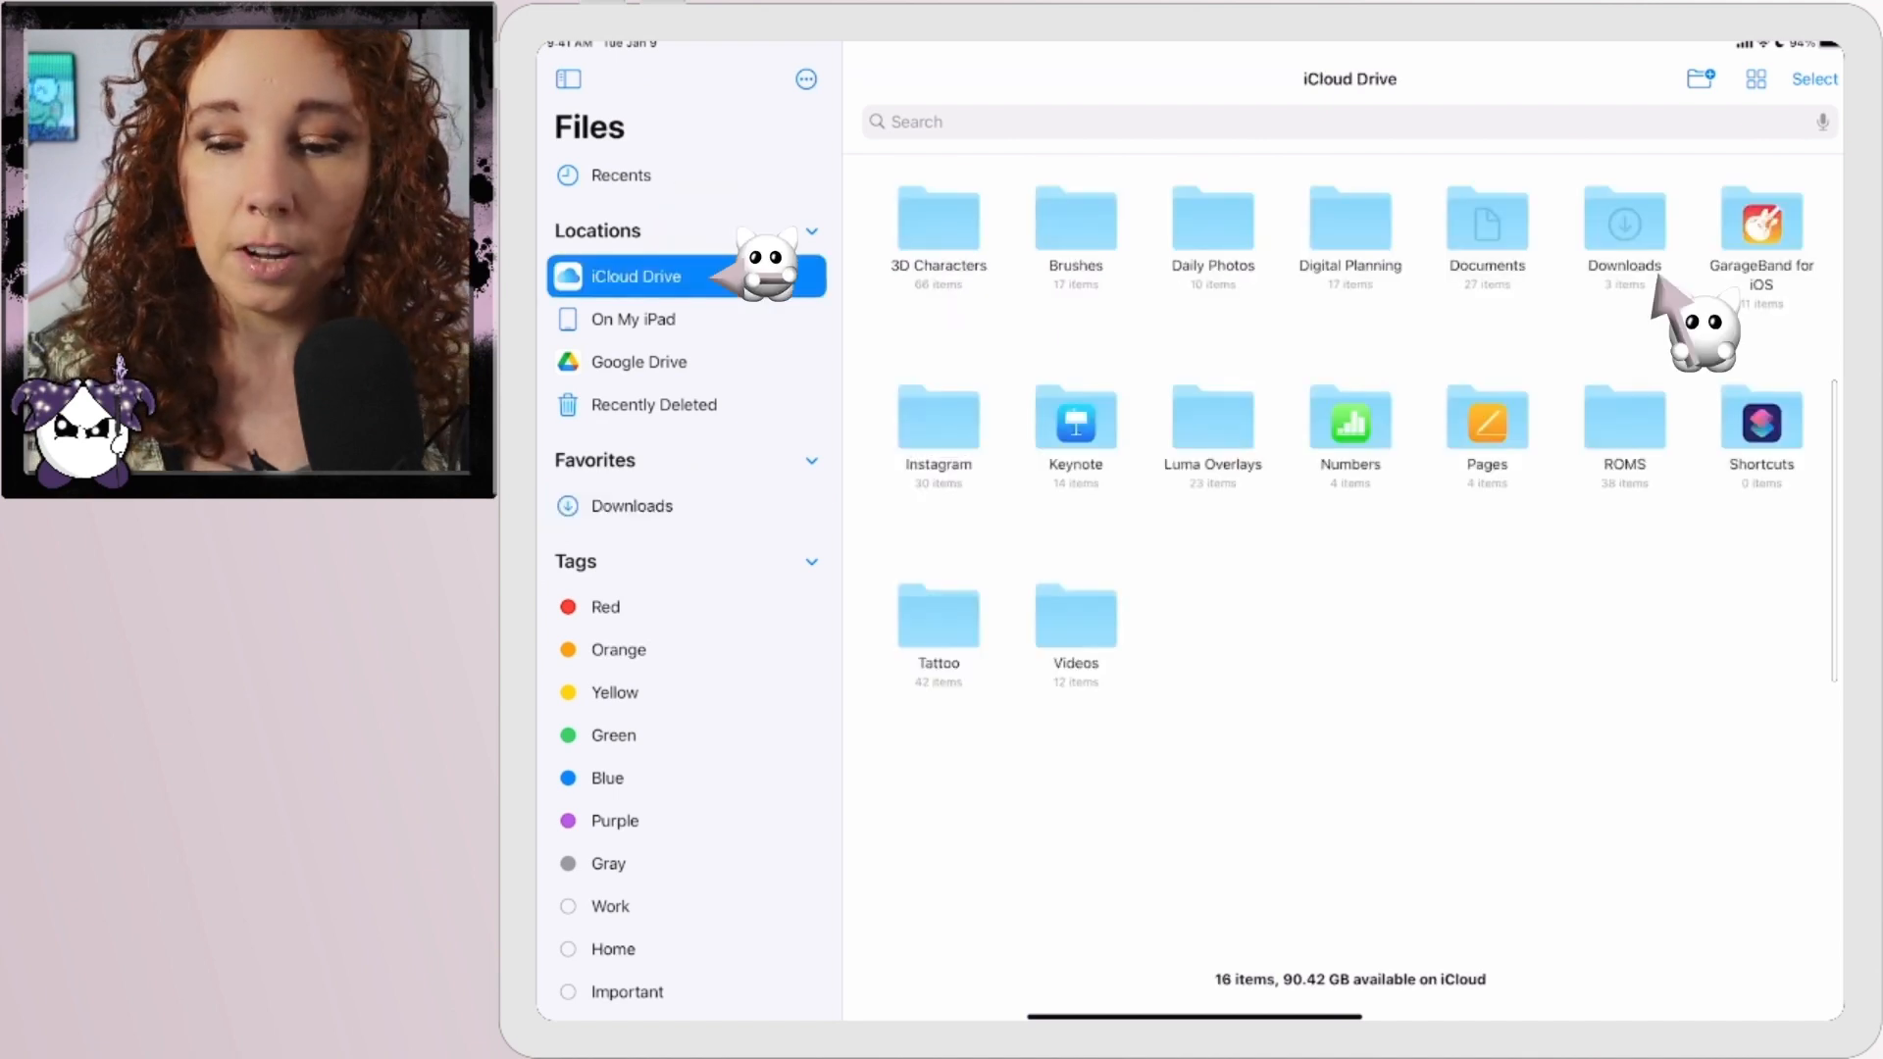
{"action": "left_click", "coordinate": [1633, 250]}
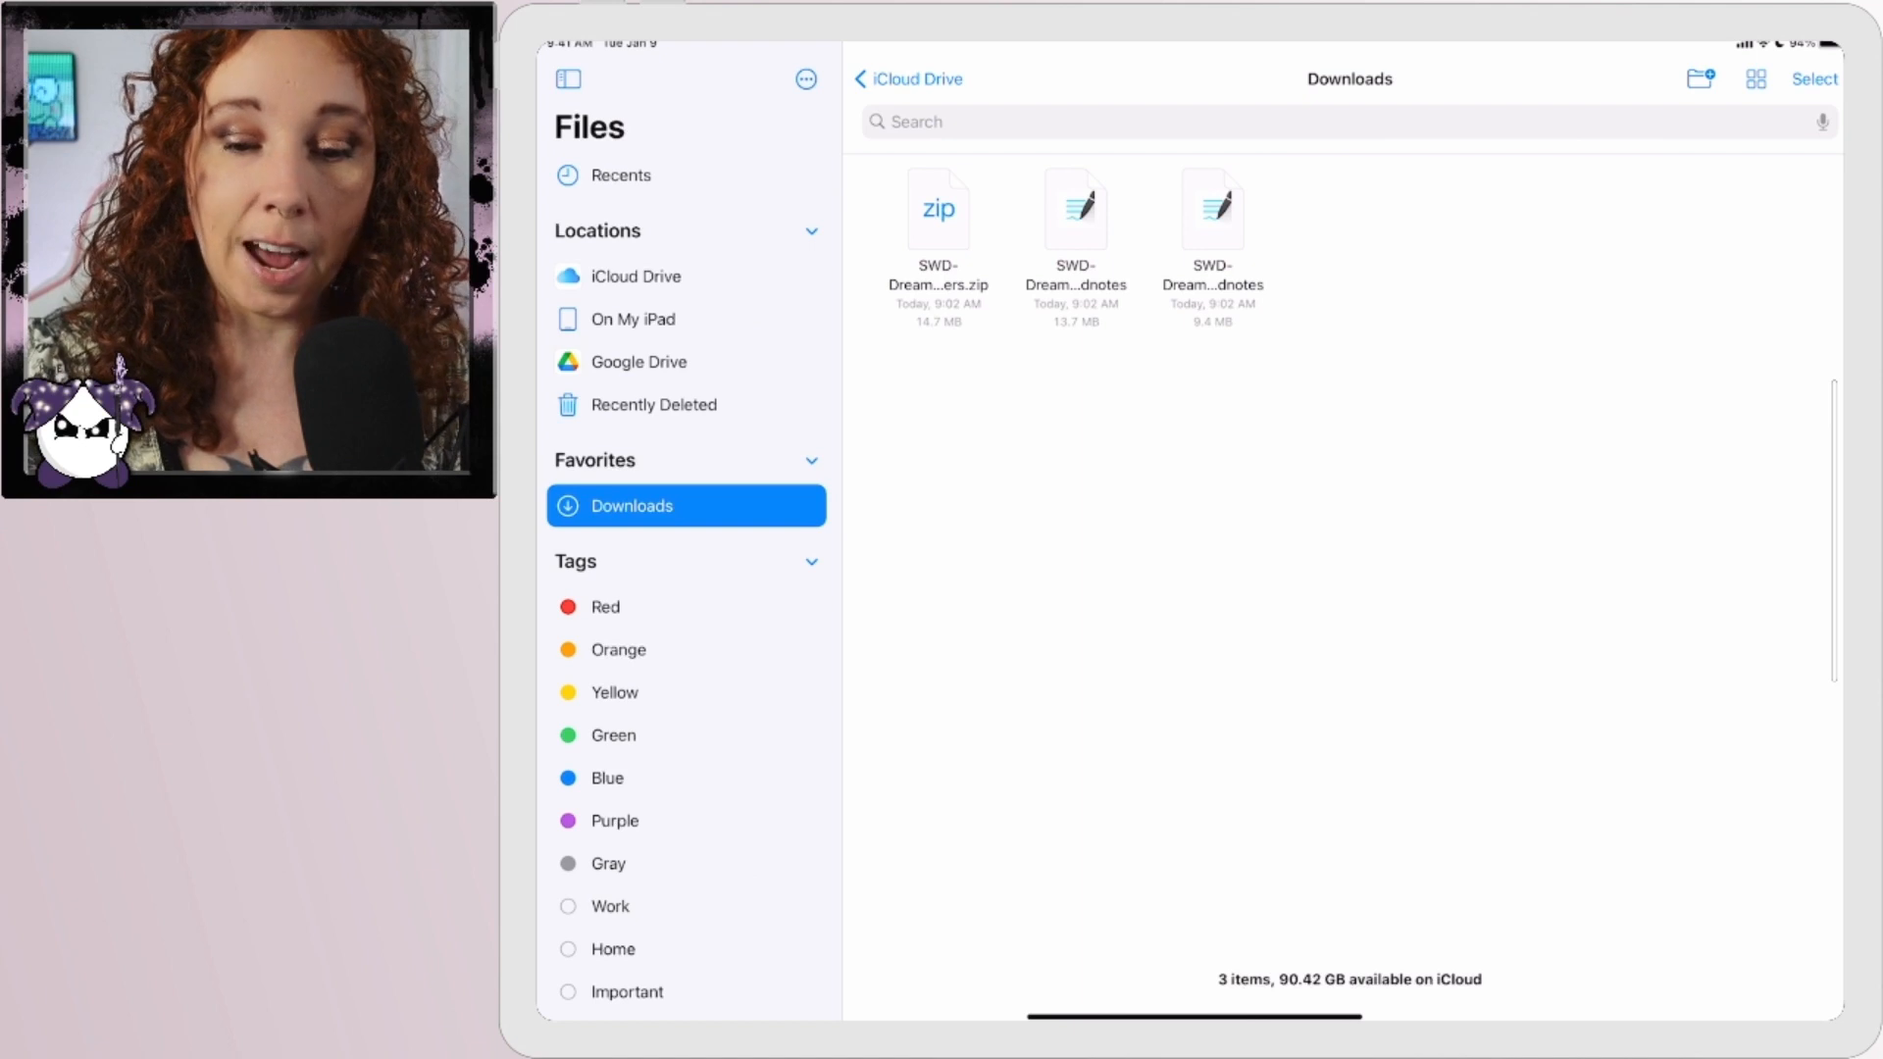
{"action": "left_click", "coordinate": [1075, 213]}
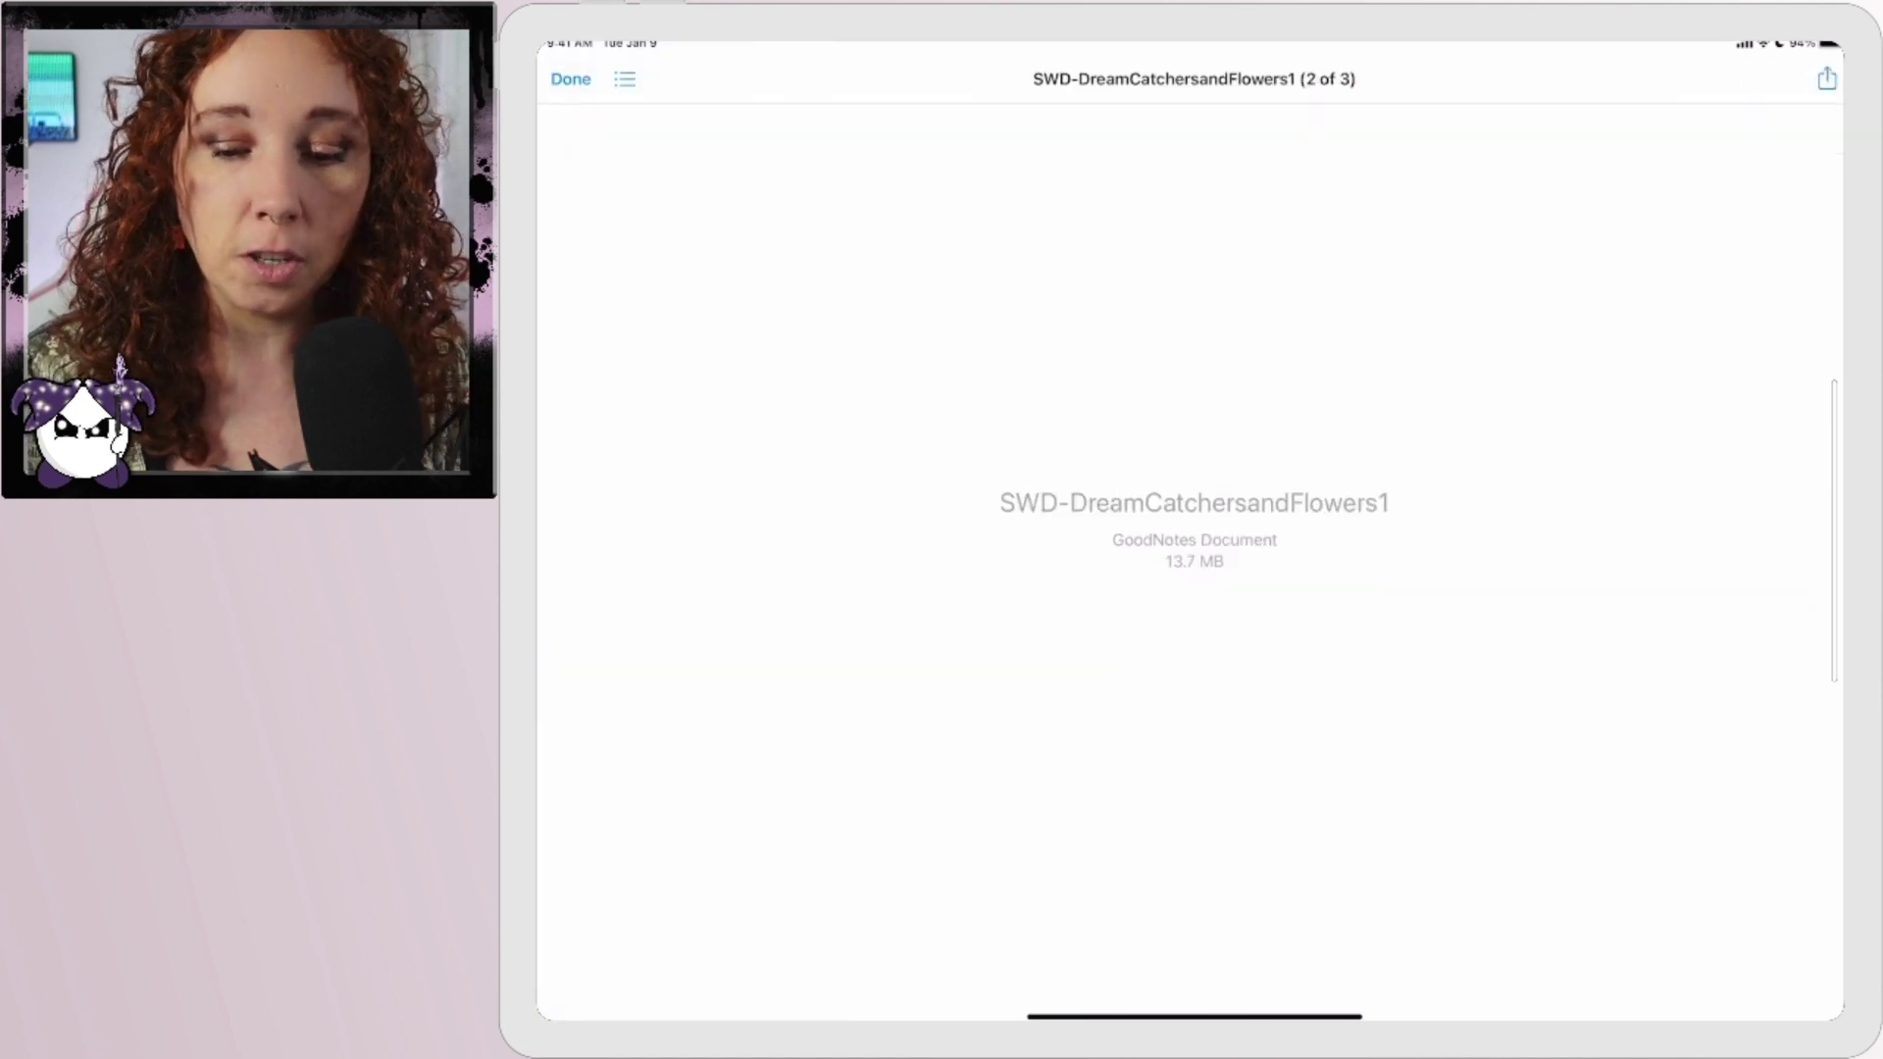
{"action": "left_click", "coordinate": [1826, 77]}
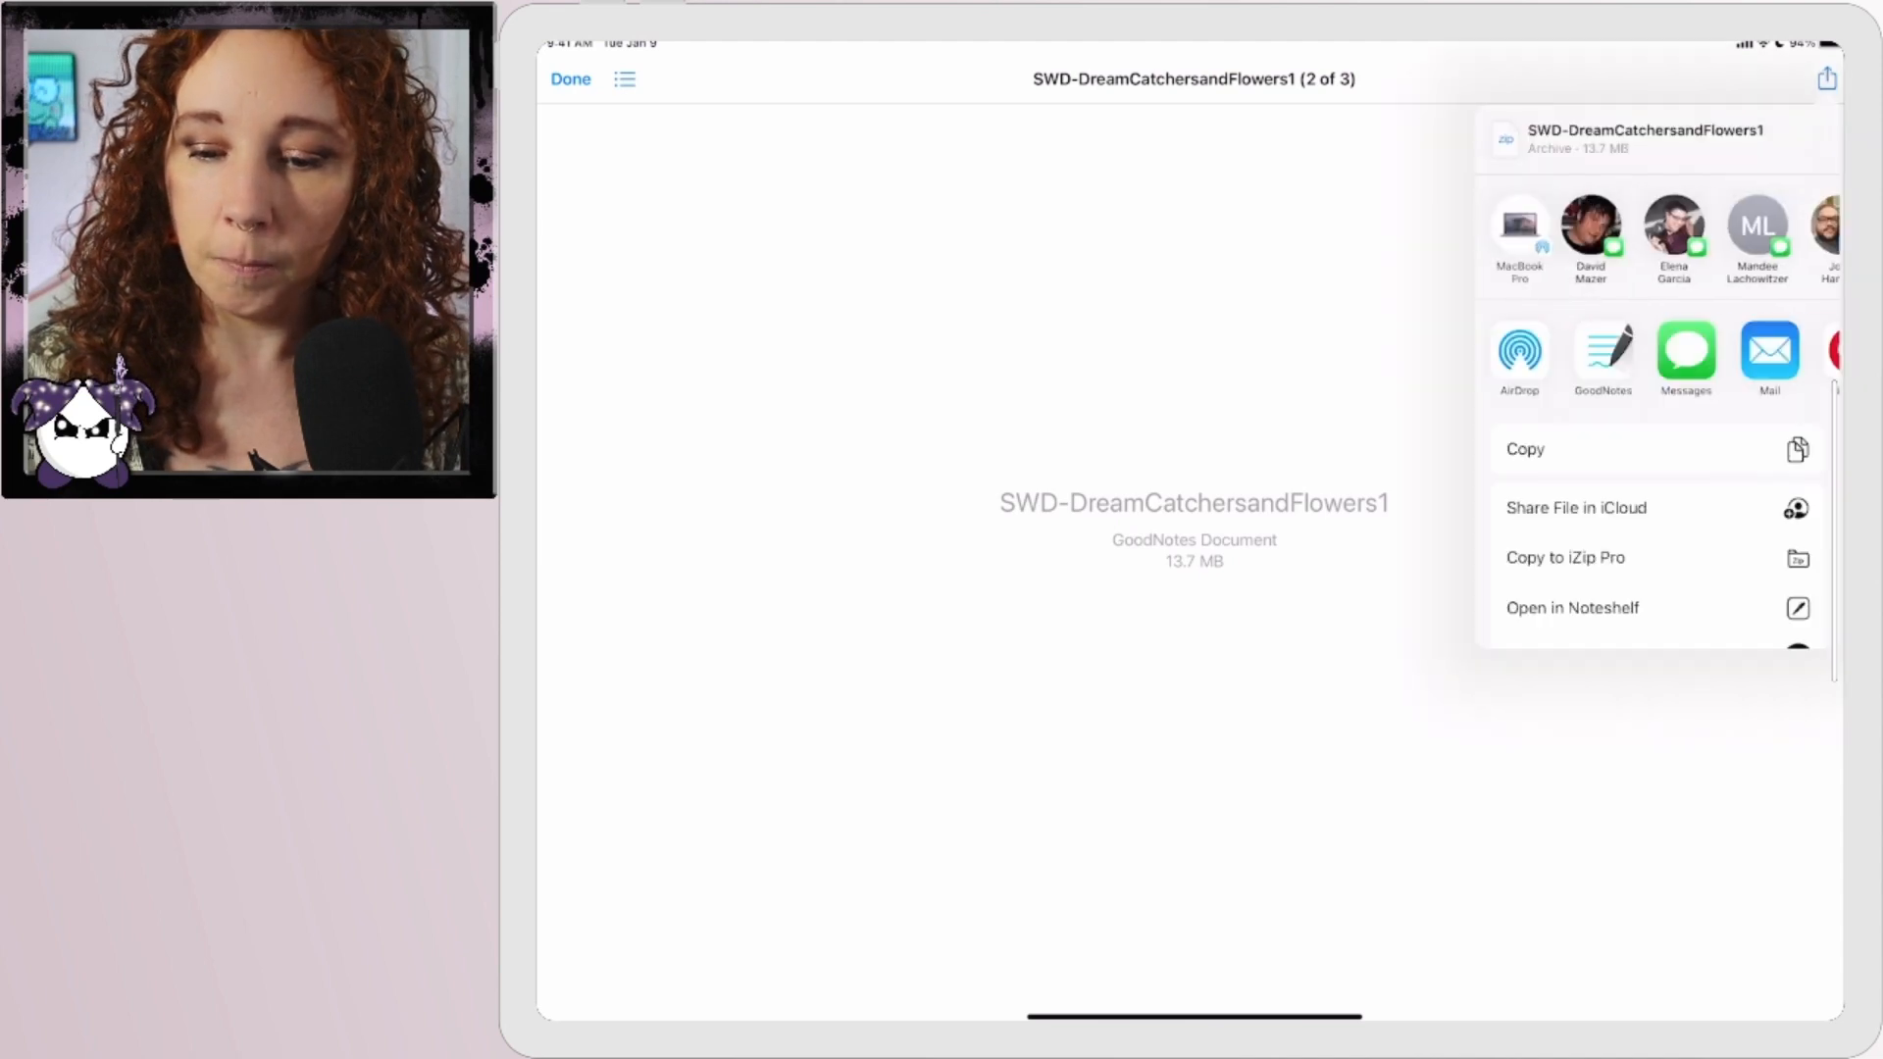
Send the file to GoodNotes and import it into Shops > Small World Digitals.
{"action": "left_click", "coordinate": [1608, 368]}
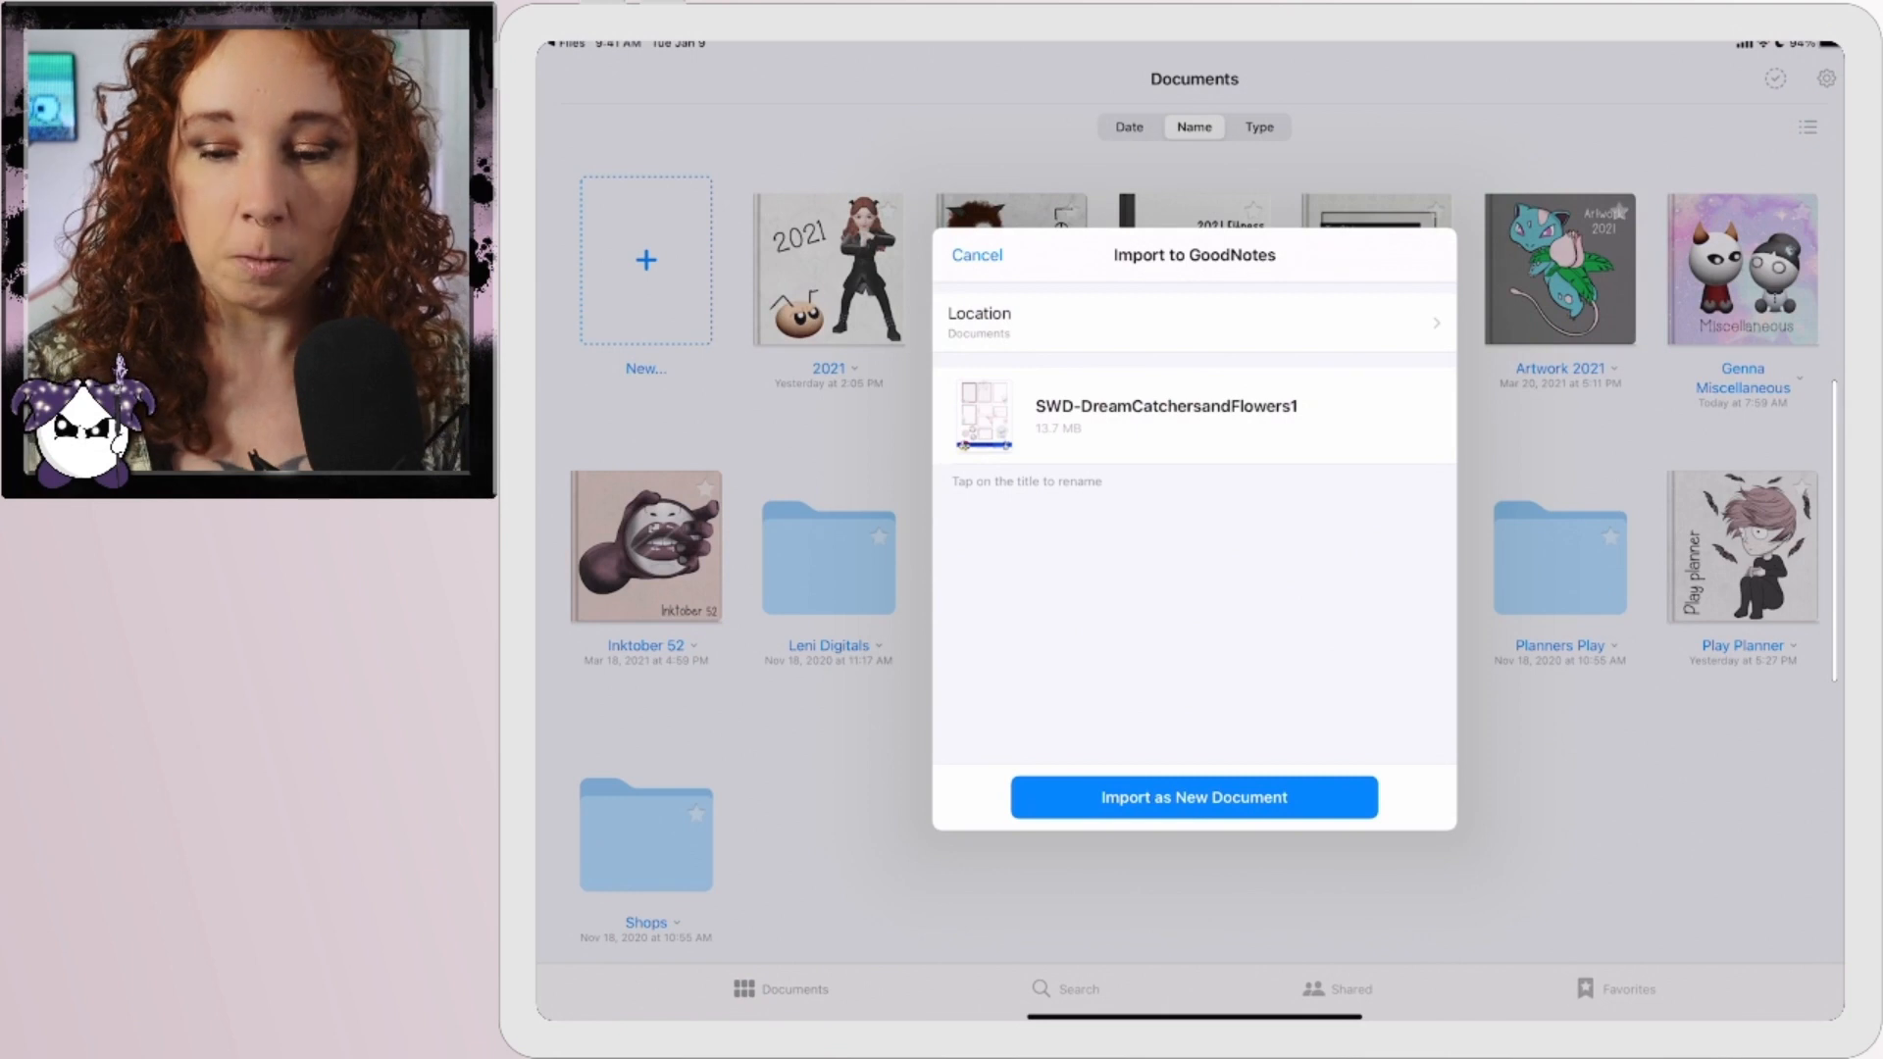
{"action": "left_click", "coordinate": [949, 312]}
{"action": "left_click", "coordinate": [1014, 518]}
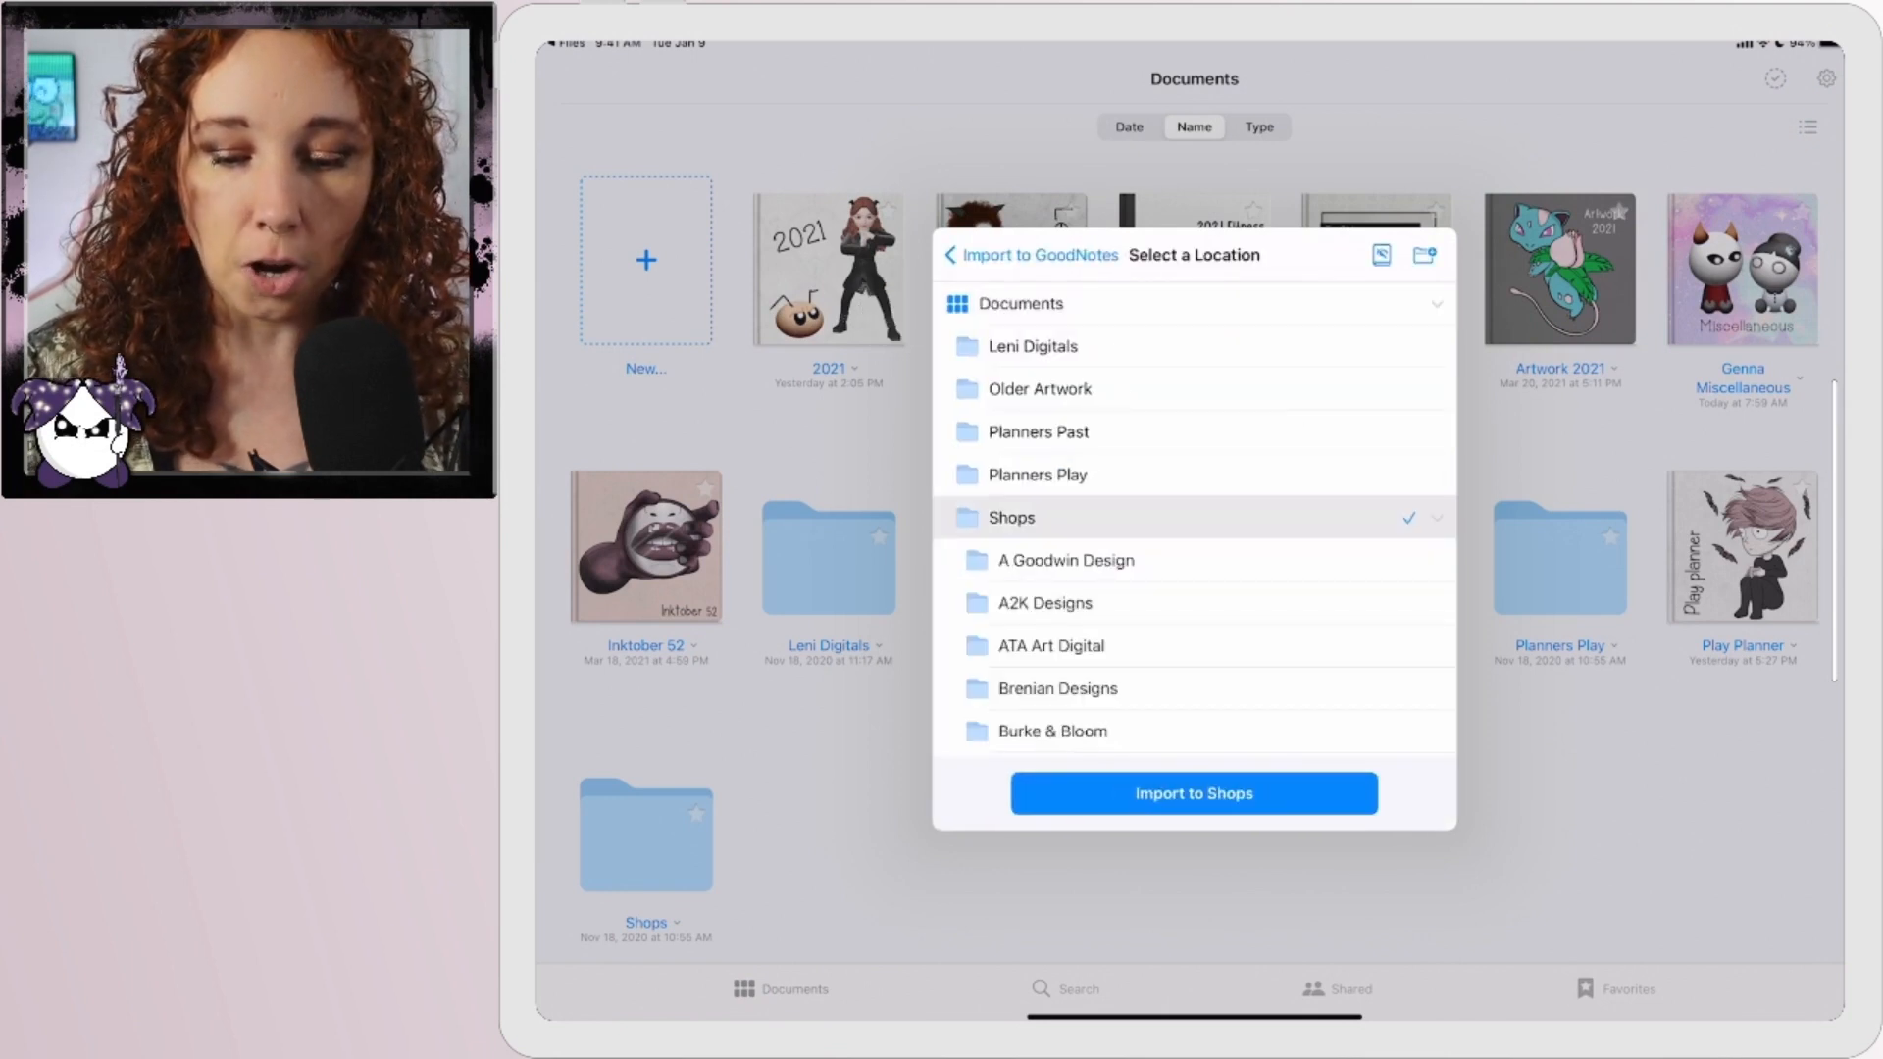
{"action": "scroll", "coordinate": [1193, 530], "scroll_direction": "down", "scroll_amount": 10}
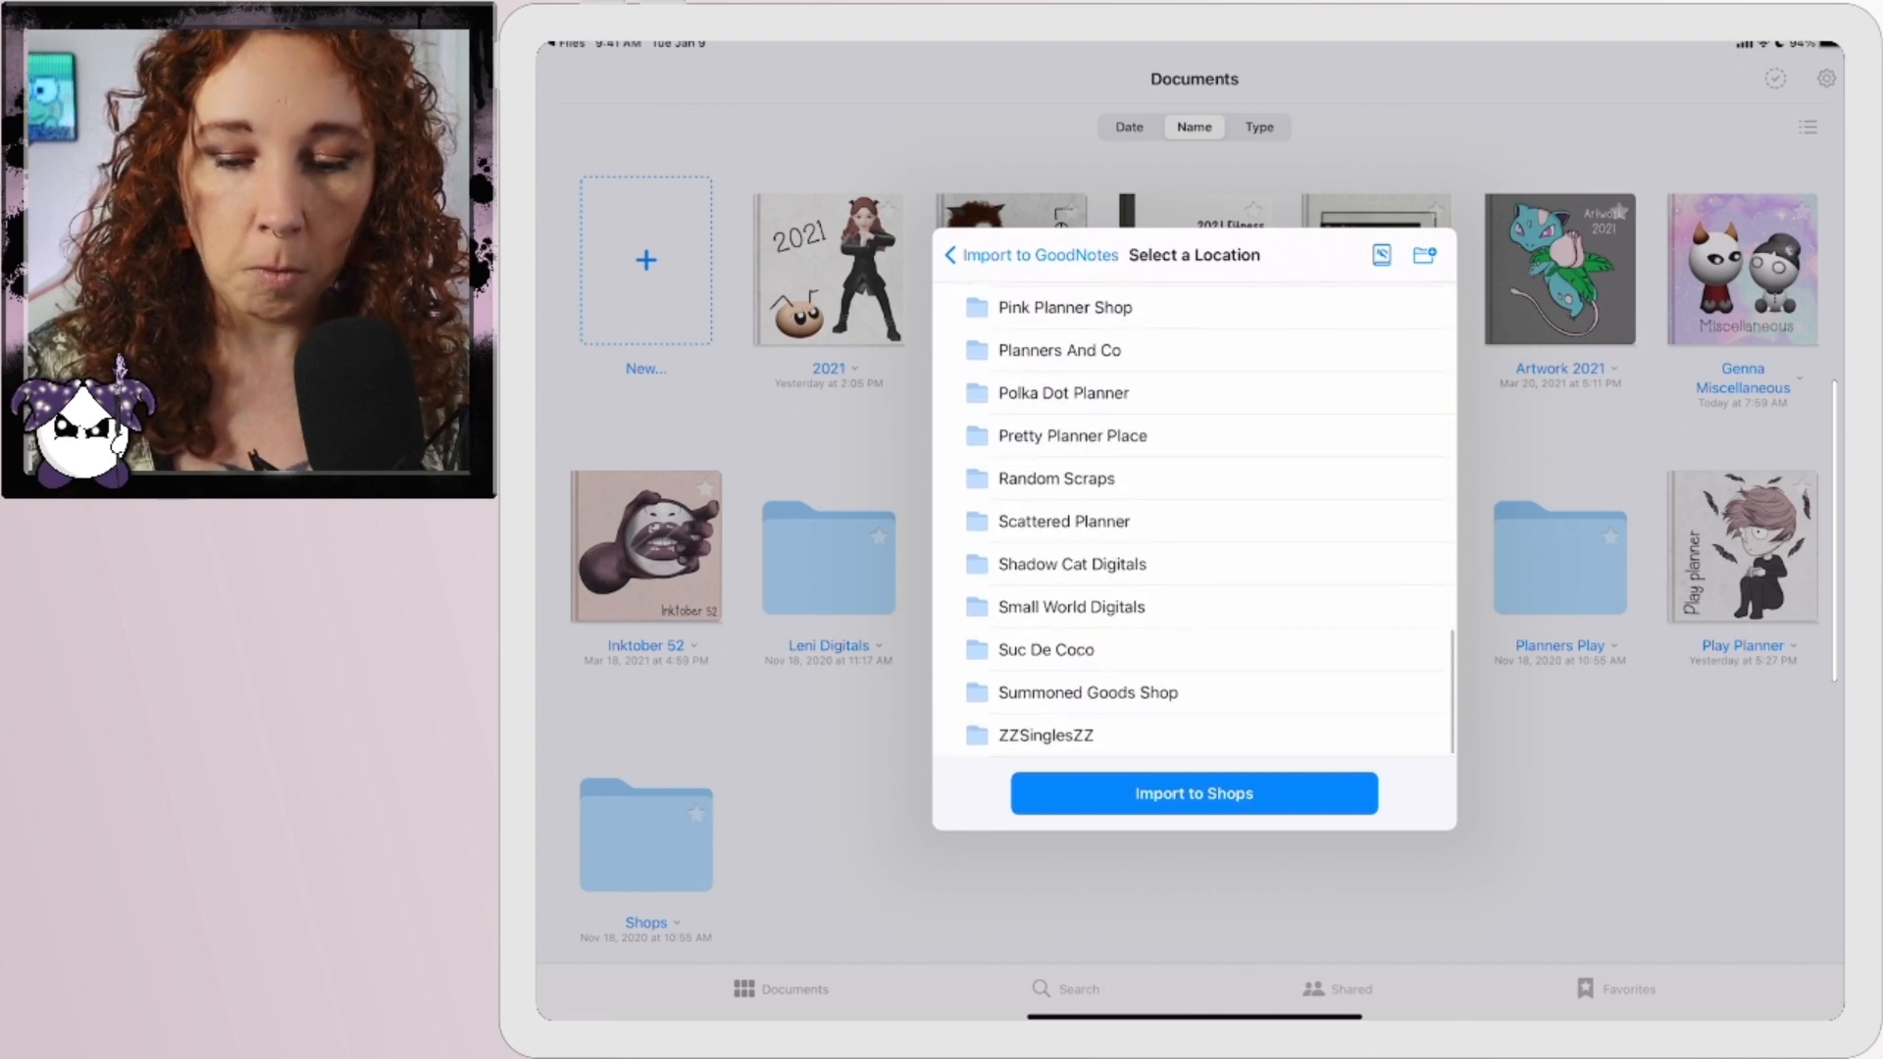
{"action": "left_click", "coordinate": [1072, 607]}
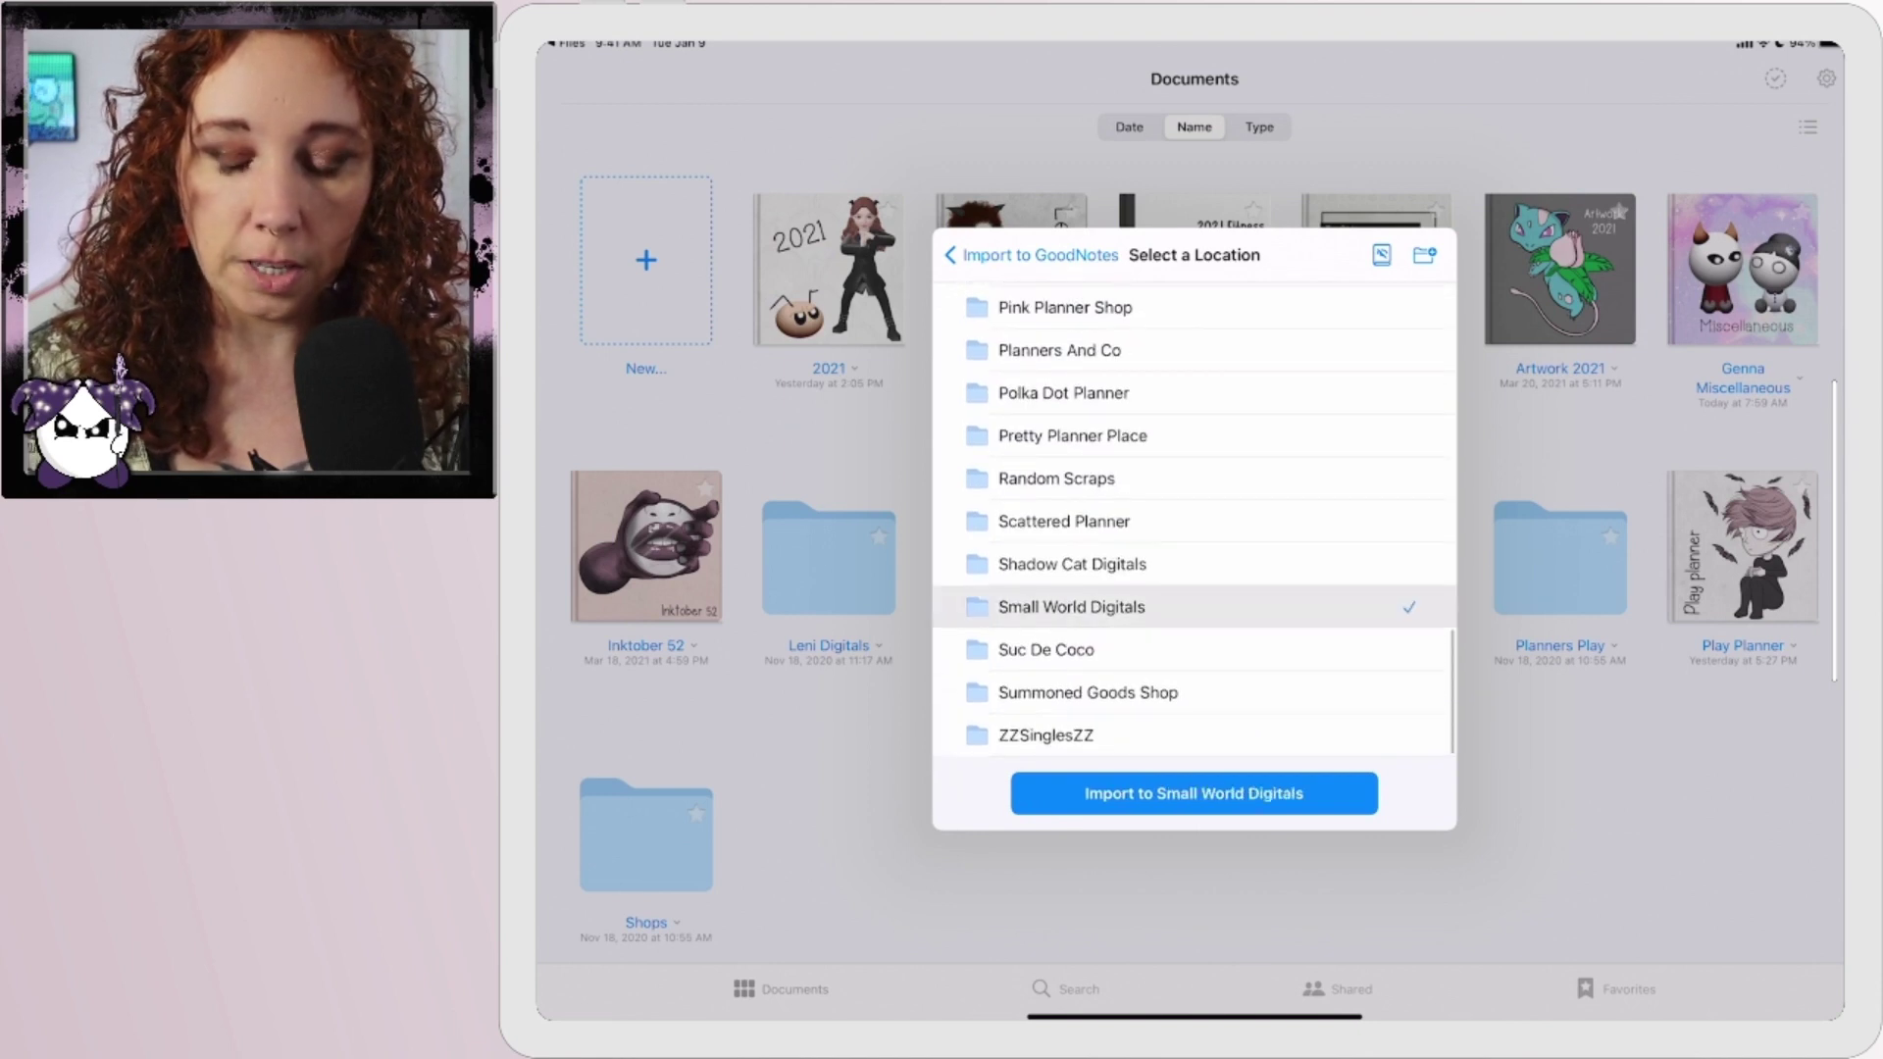
{"action": "left_click", "coordinate": [1013, 794]}
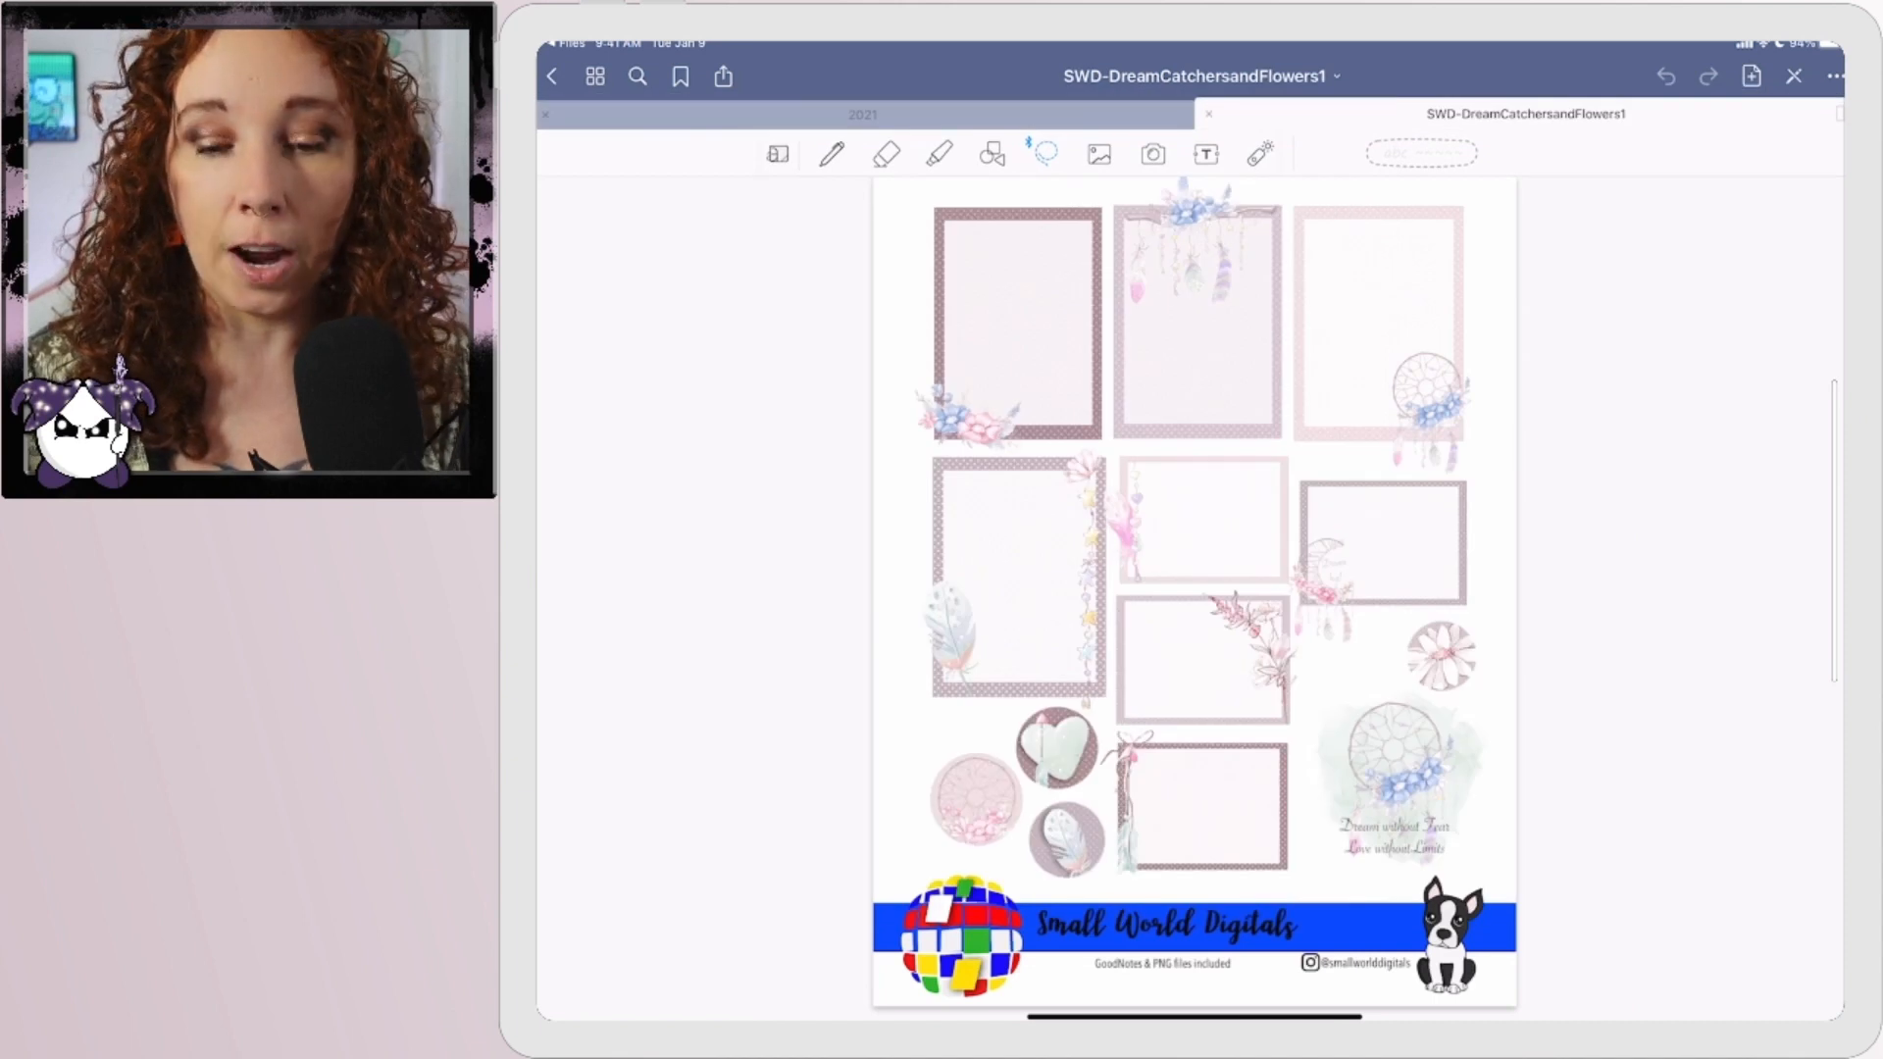
{"action": "scroll", "coordinate": [1195, 589], "scroll_direction": "down", "scroll_amount": 5}
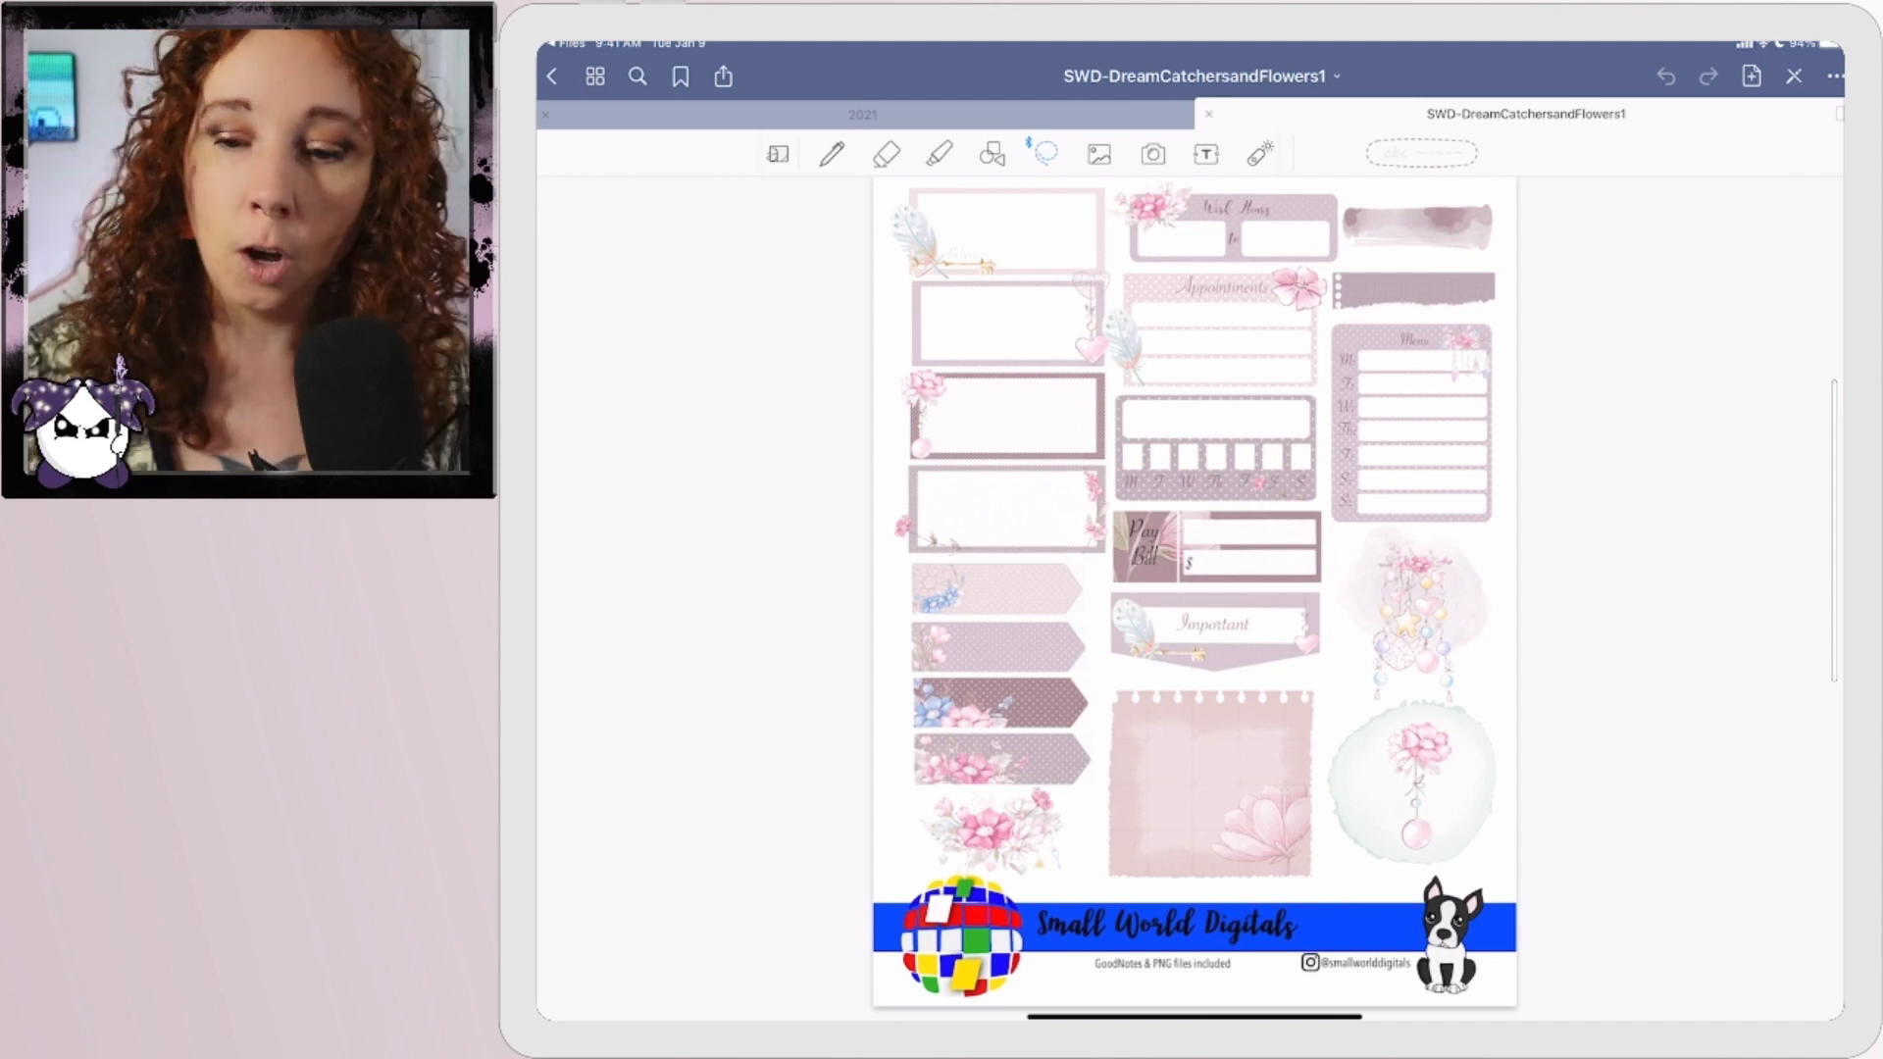
Import the Dream Catchers and Flowers sticker file from iCloud Drive Downloads via the add-page menu.
{"action": "left_click", "coordinate": [1752, 76]}
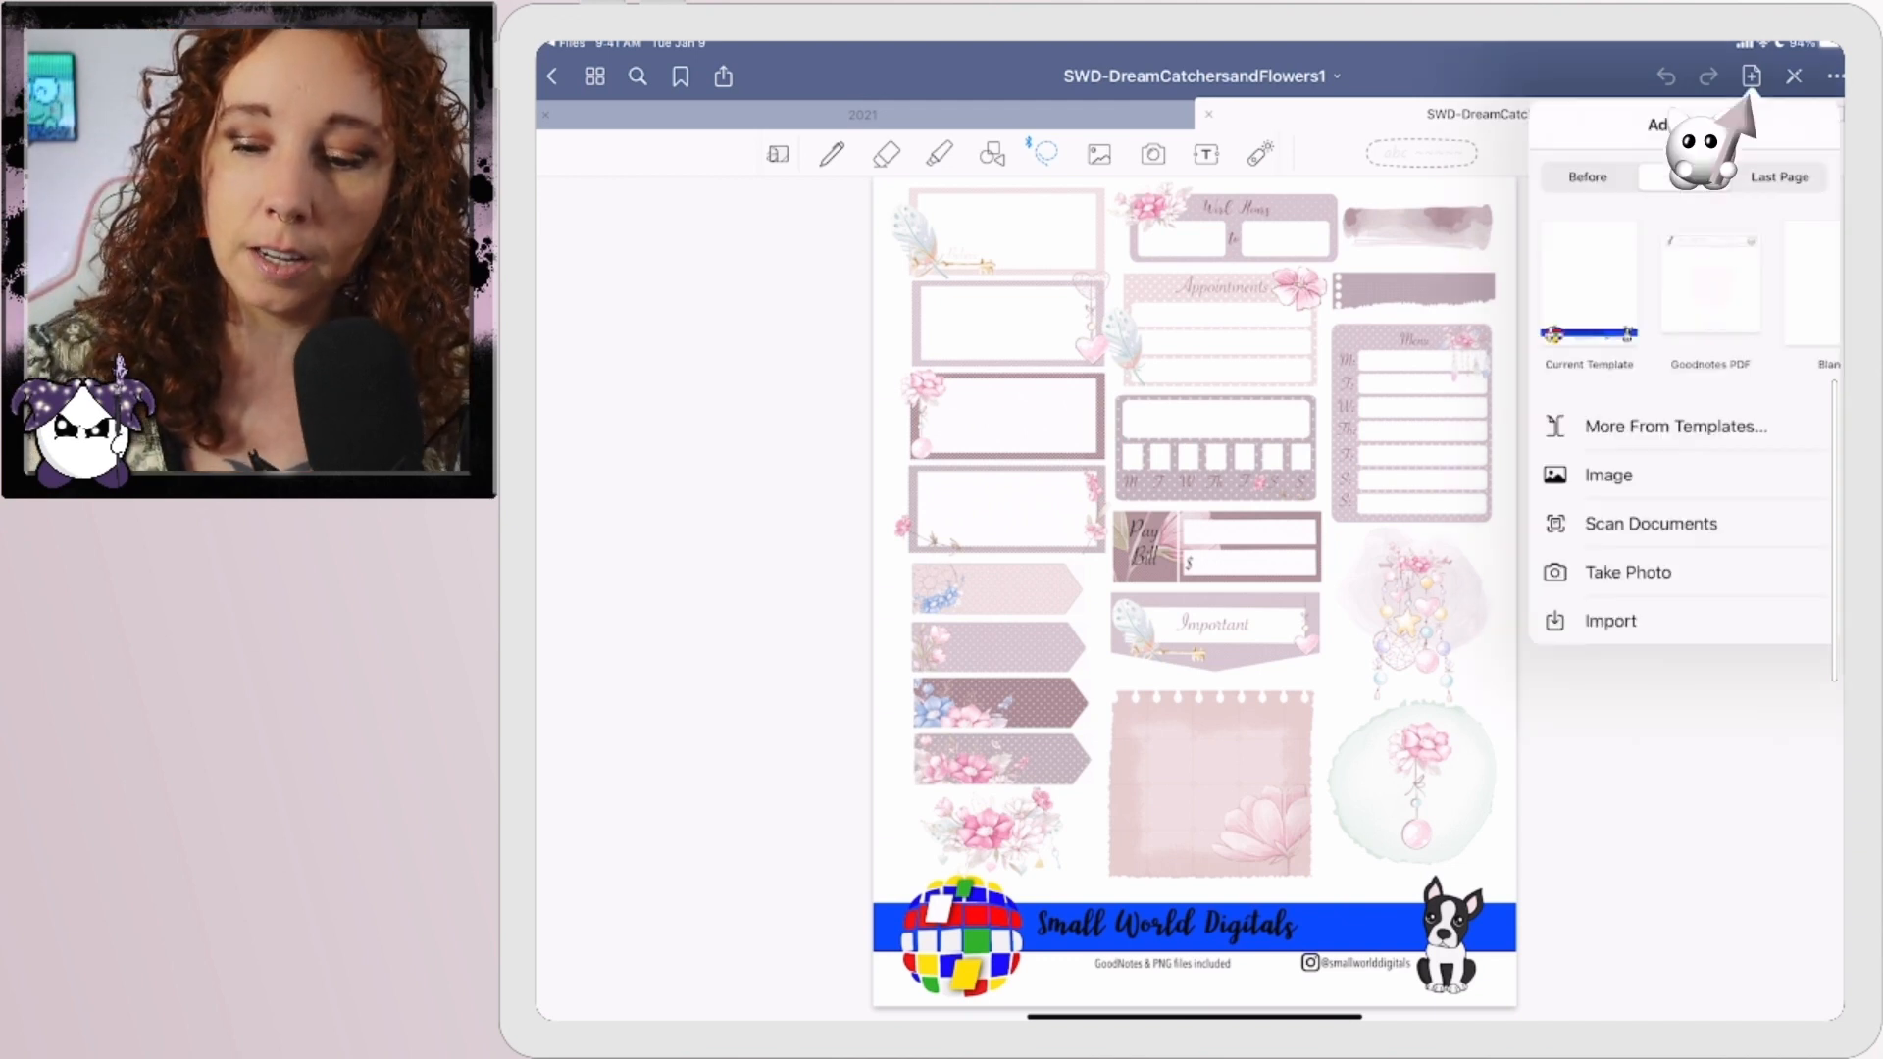
{"action": "left_click", "coordinate": [1537, 616]}
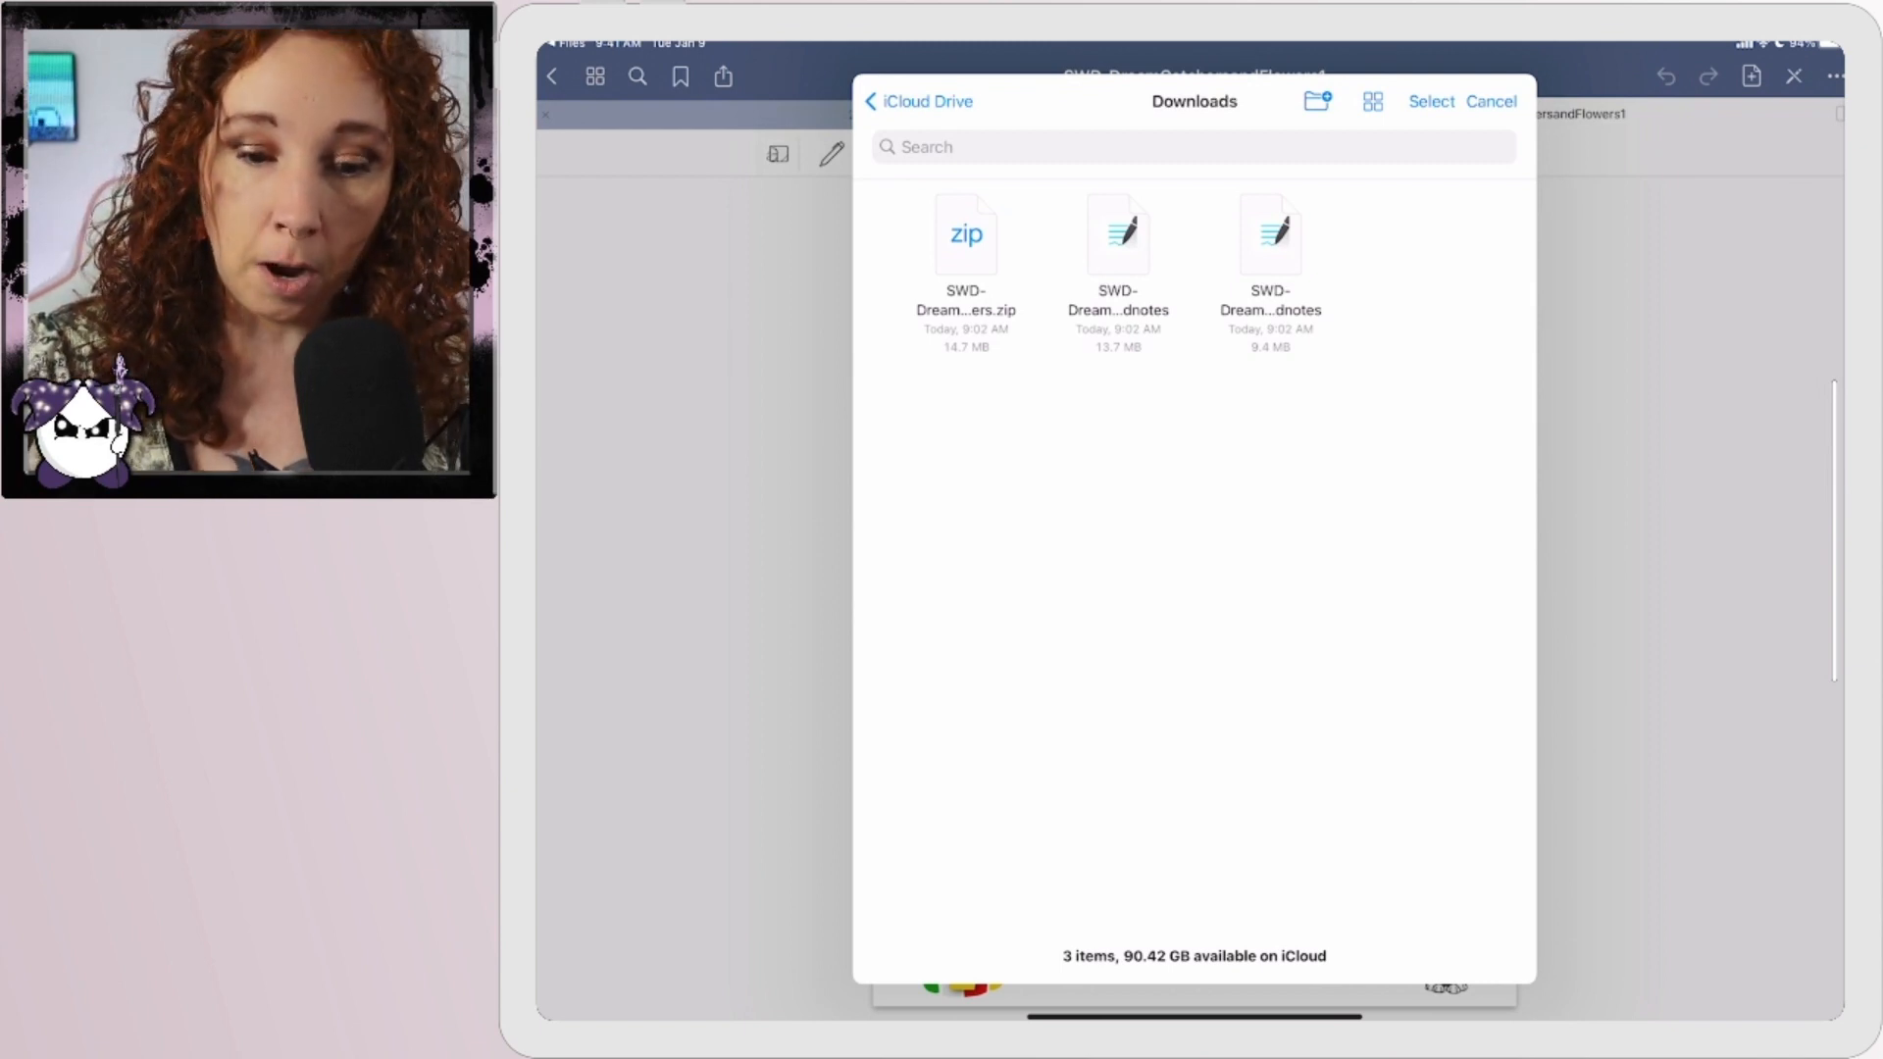
{"action": "left_click", "coordinate": [920, 100]}
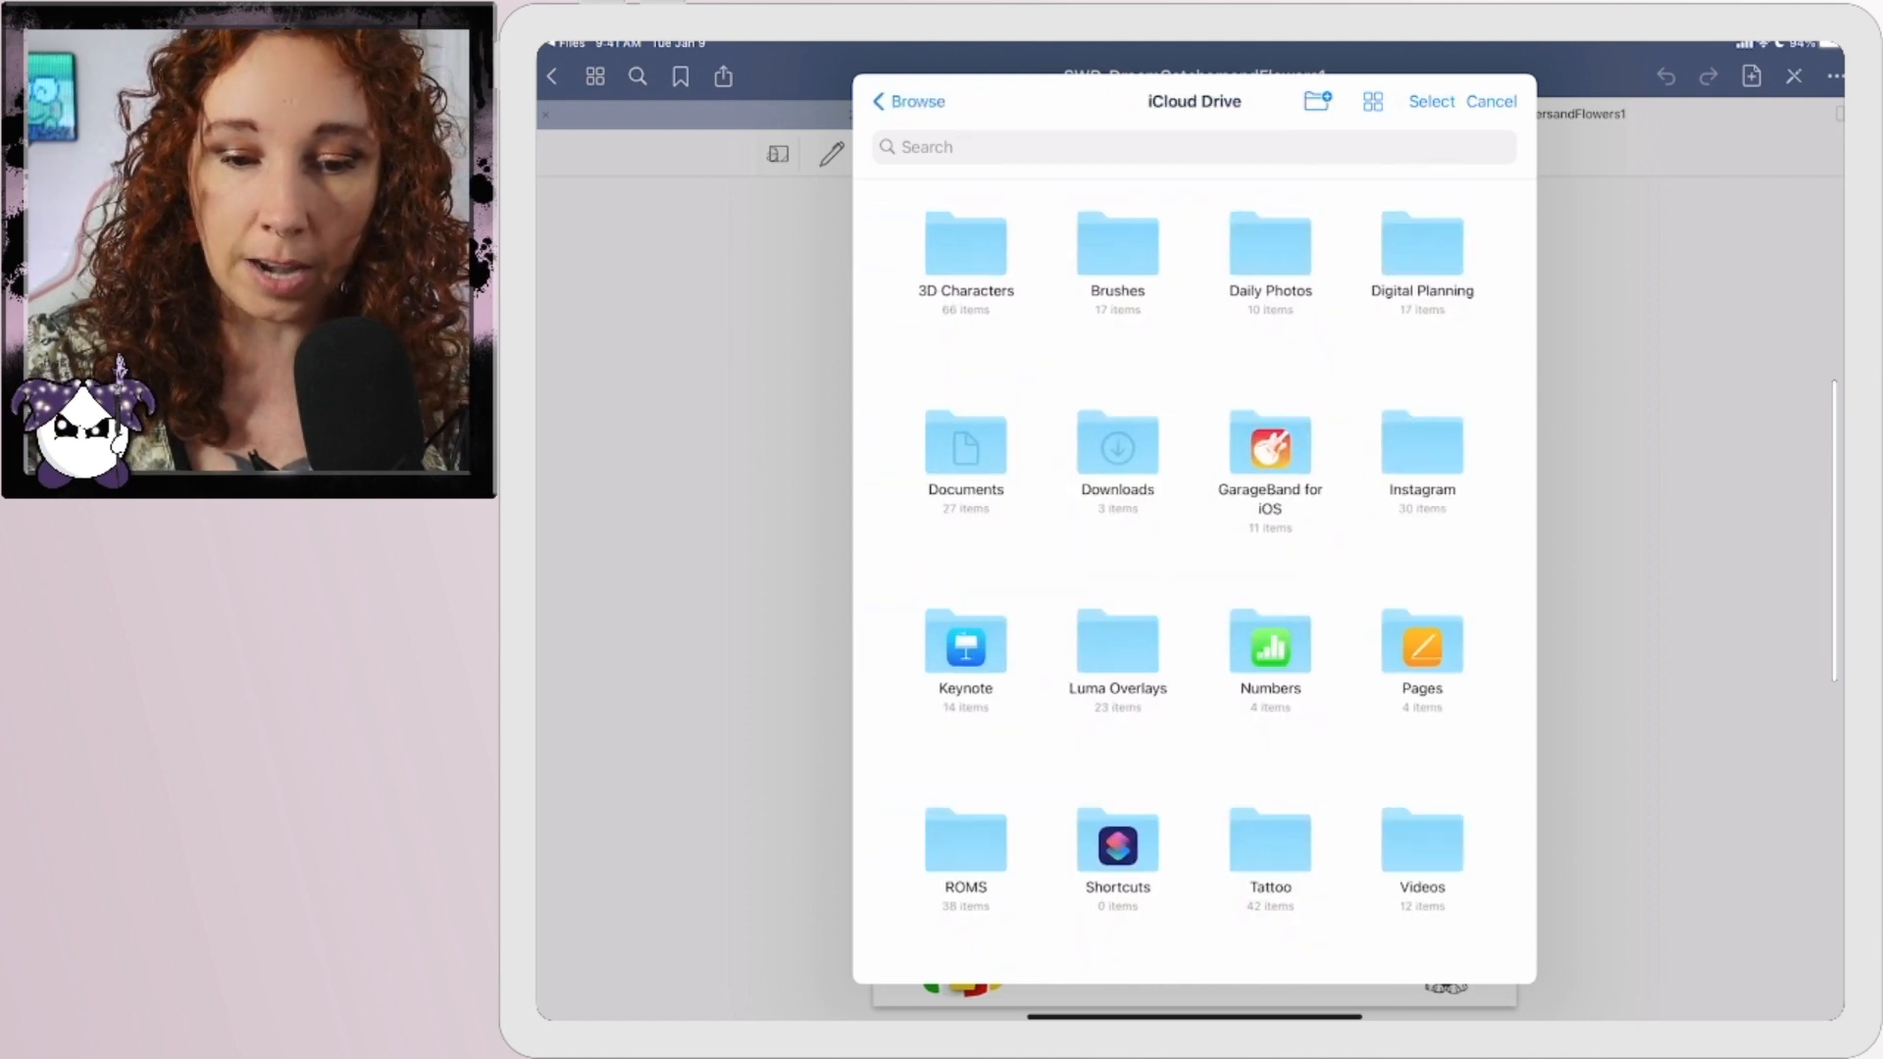
{"action": "left_click", "coordinate": [920, 100]}
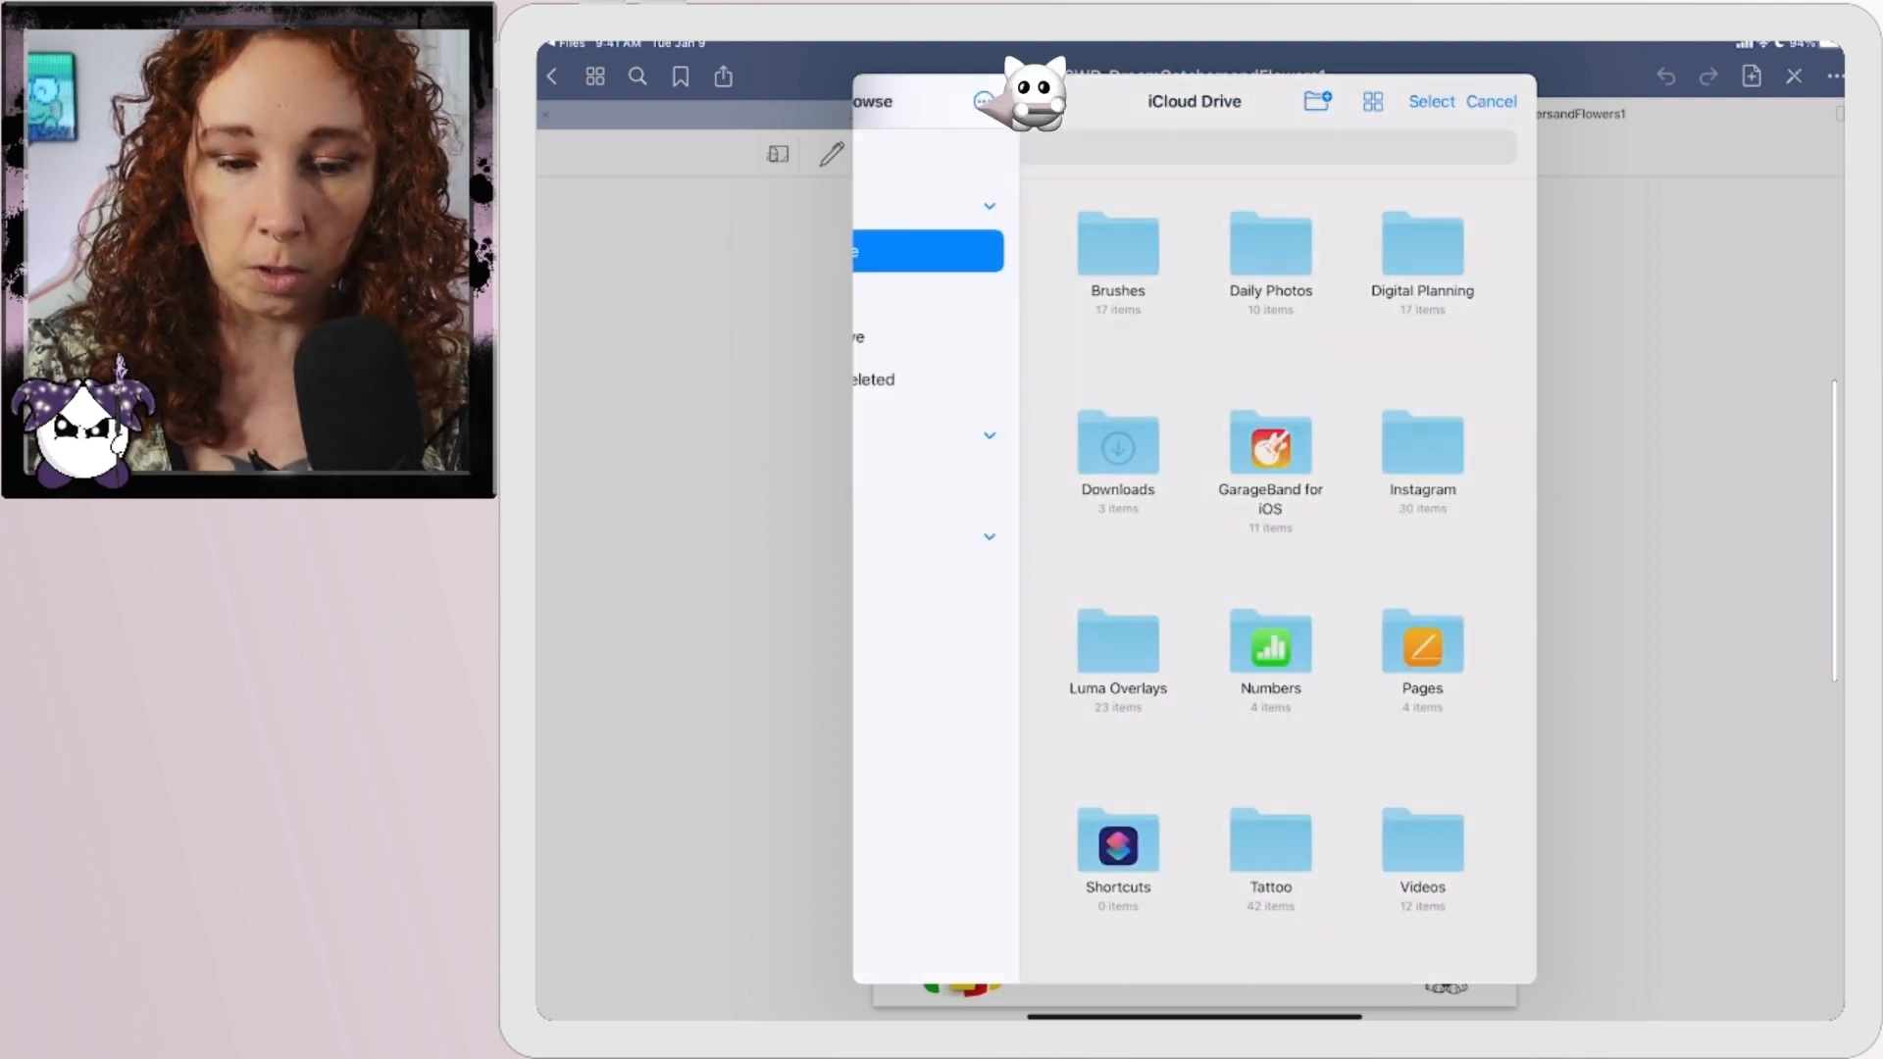
{"action": "left_click", "coordinate": [1127, 92]}
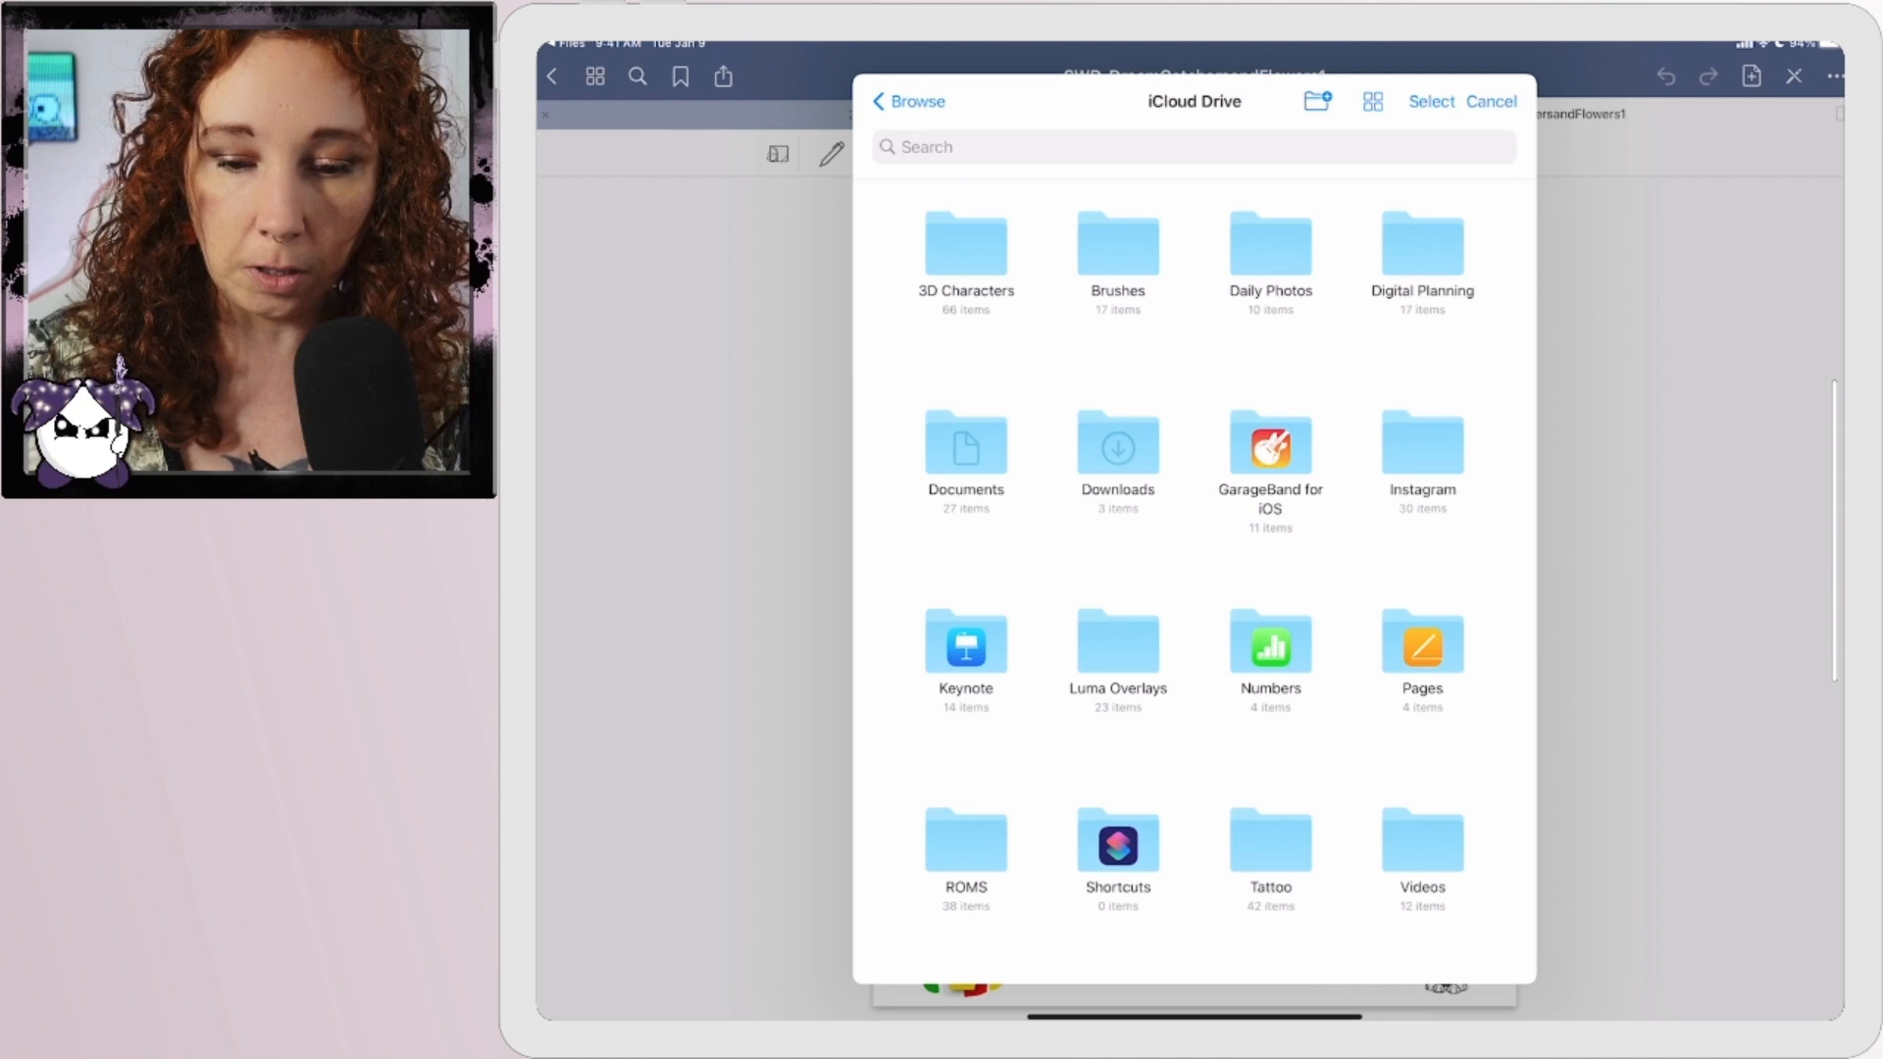
{"action": "left_click", "coordinate": [1119, 449]}
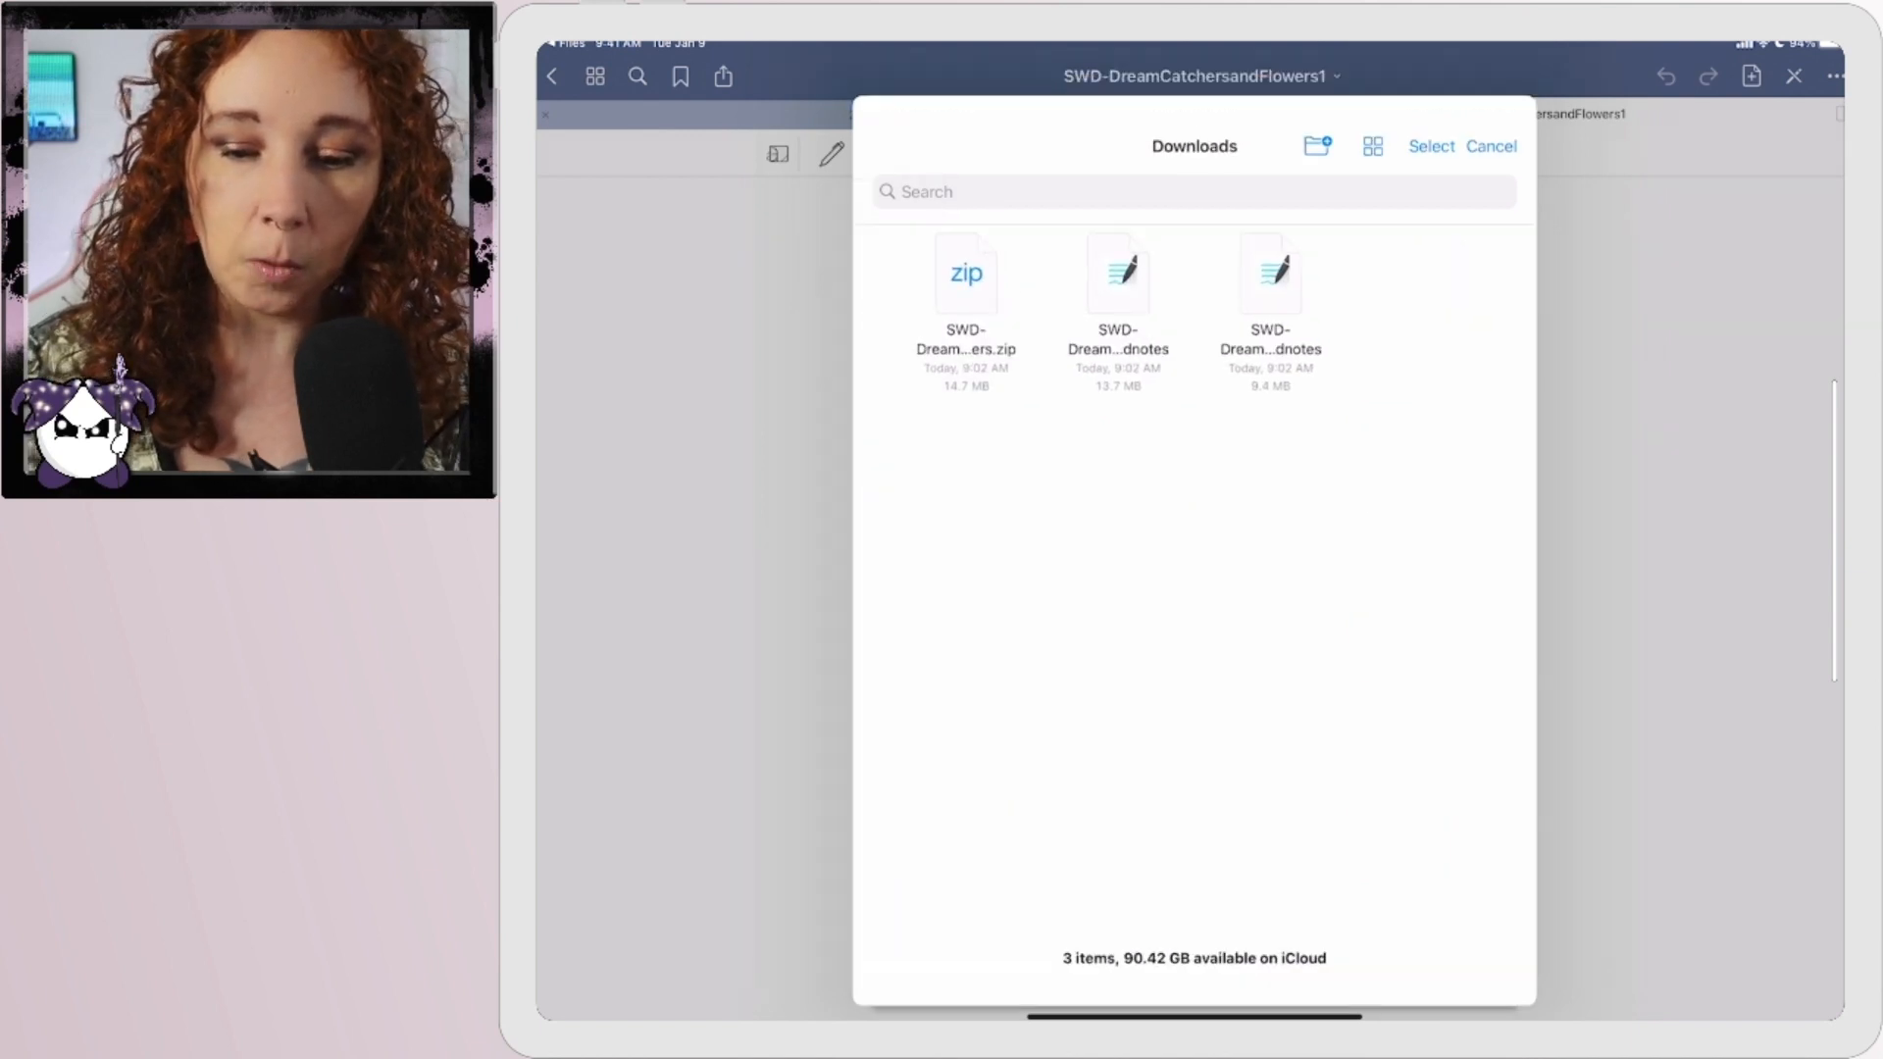
{"action": "left_click", "coordinate": [1270, 235]}
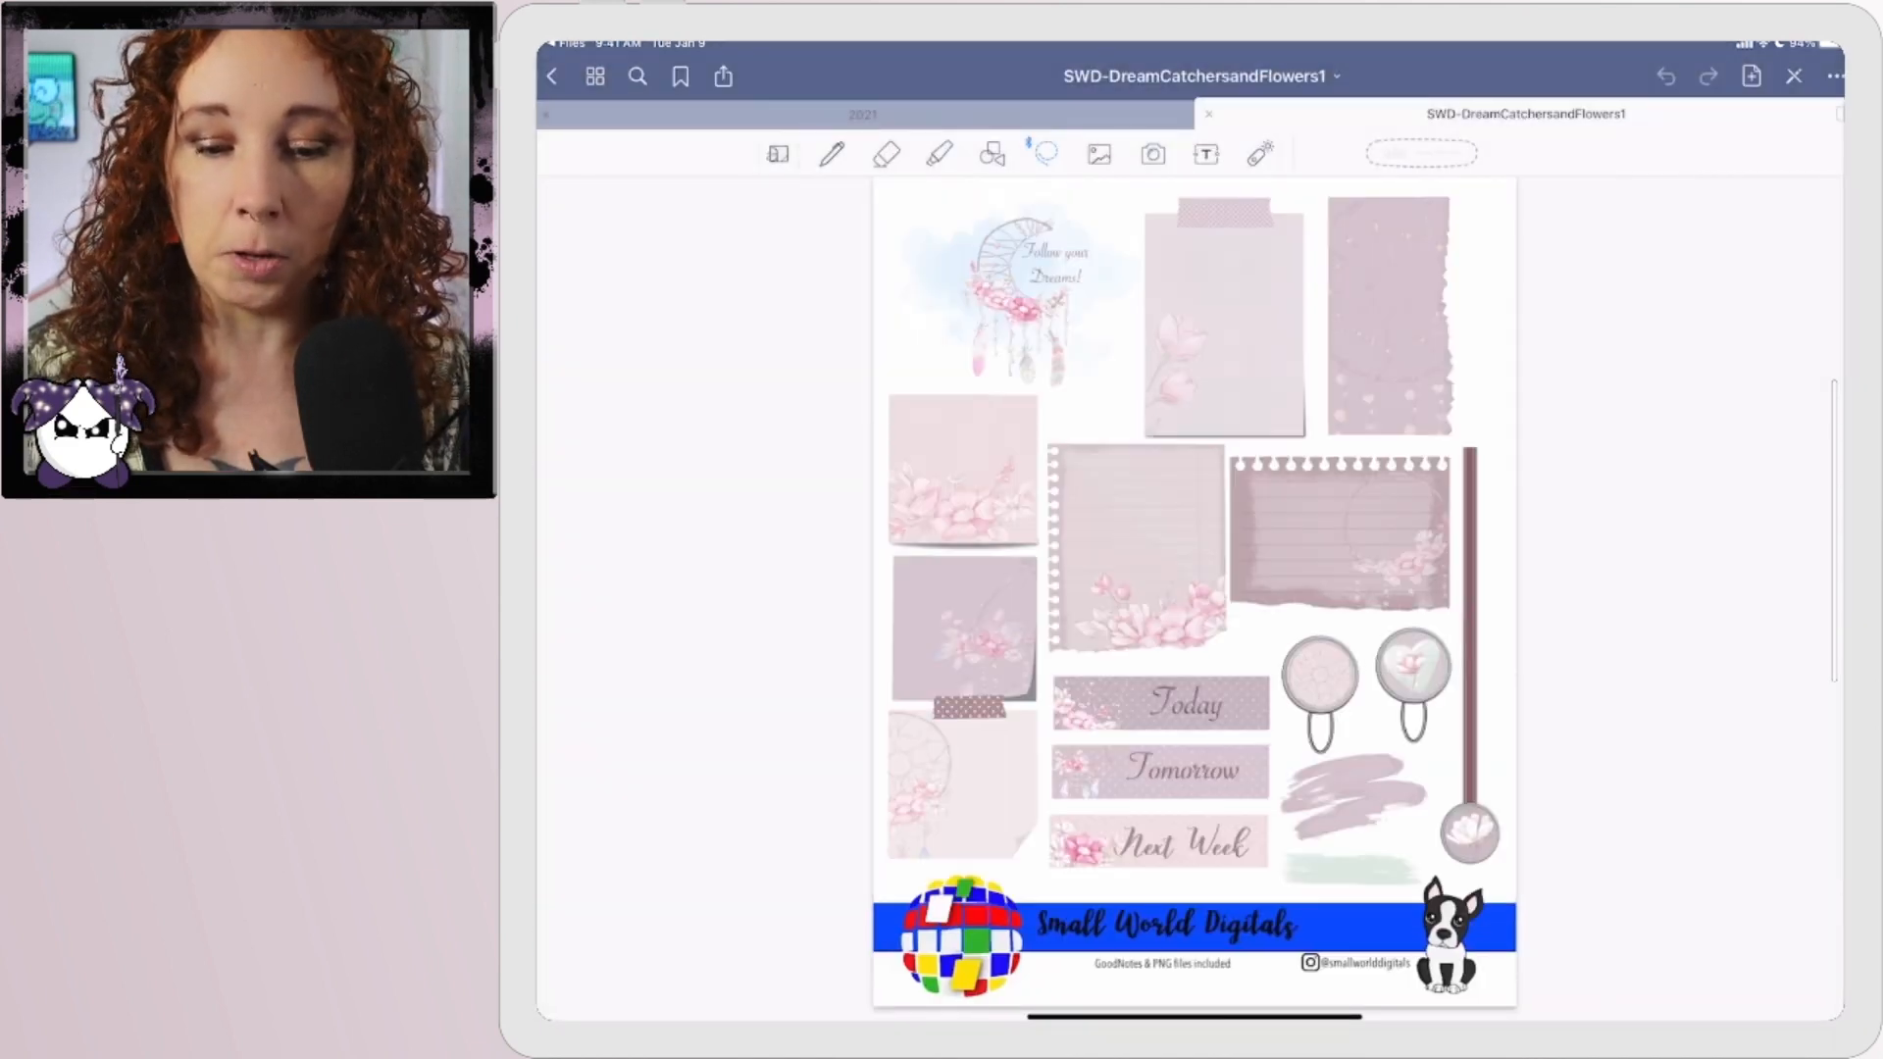
{"action": "scroll", "coordinate": [1195, 595], "scroll_direction": "right", "scroll_amount": 5}
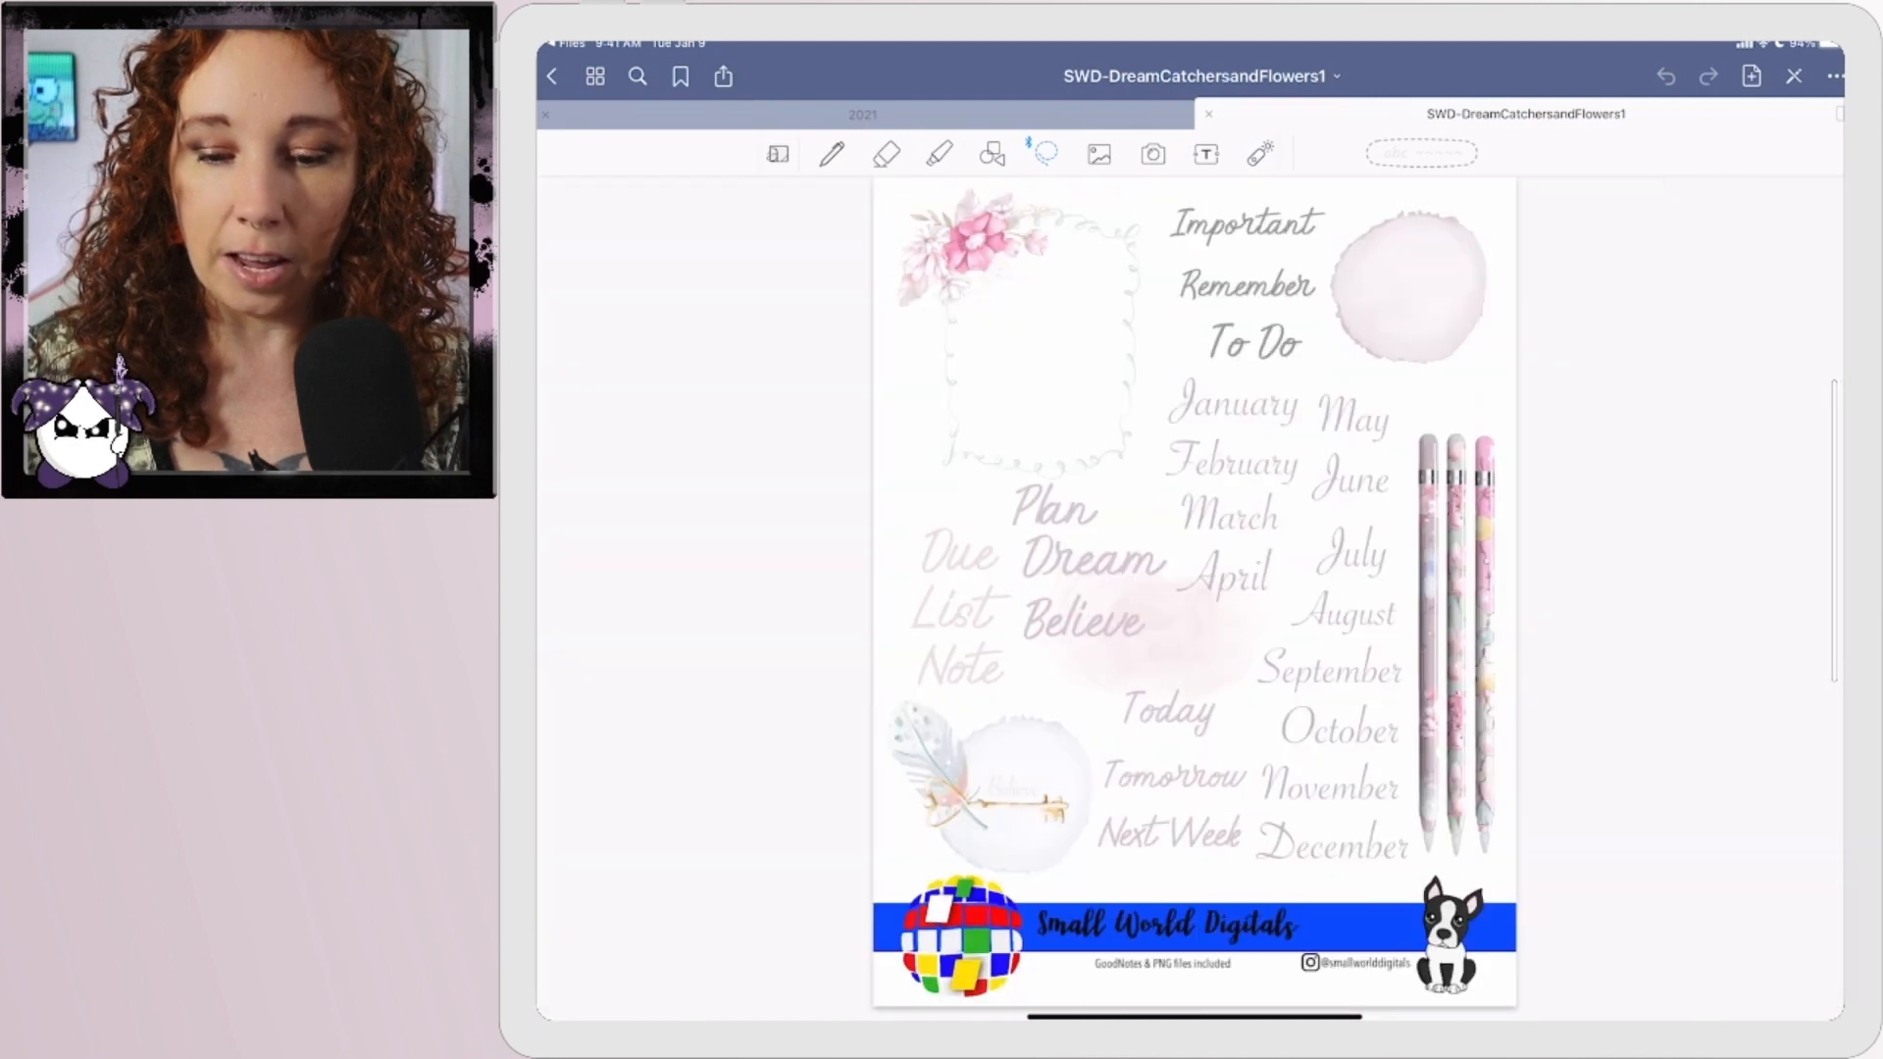
{"action": "scroll", "coordinate": [1195, 594], "scroll_direction": "right", "scroll_amount": 5}
{"action": "scroll", "coordinate": [1196, 594], "scroll_direction": "right", "scroll_amount": 5}
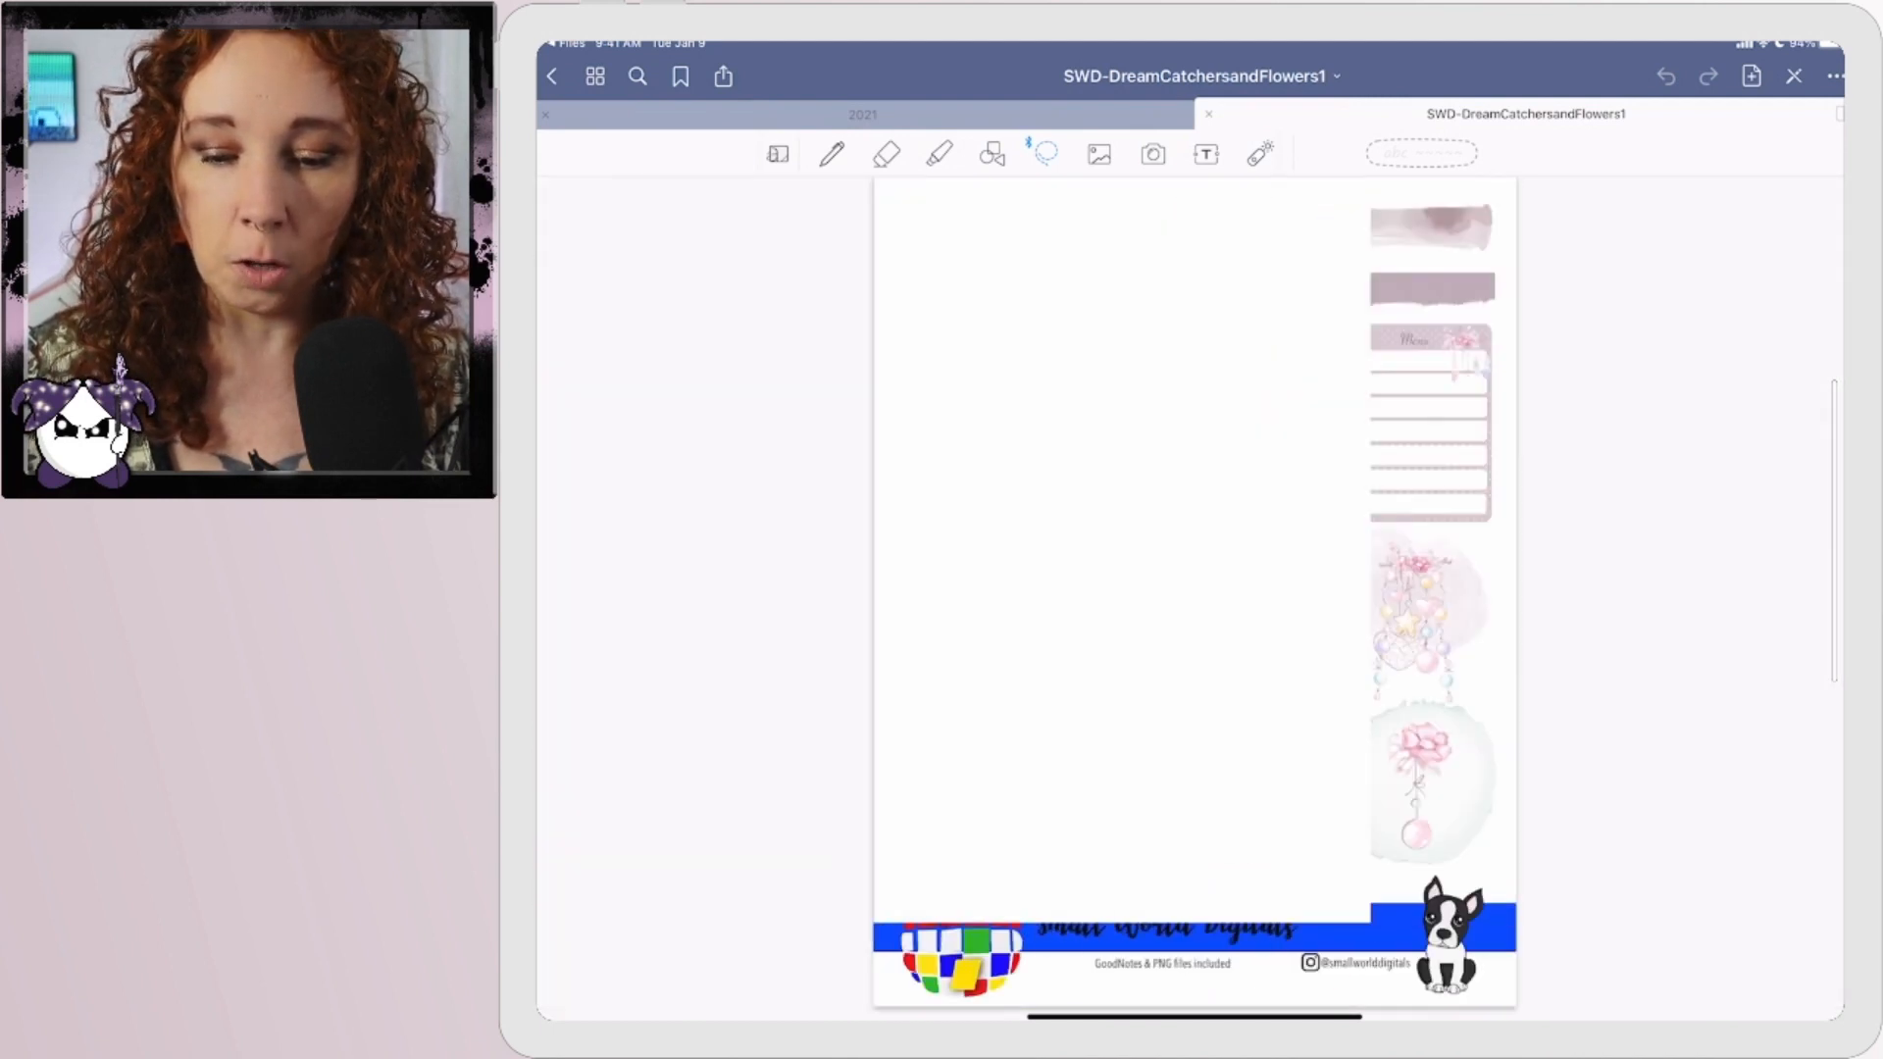
{"action": "scroll", "coordinate": [1195, 594], "scroll_direction": "right", "scroll_amount": 5}
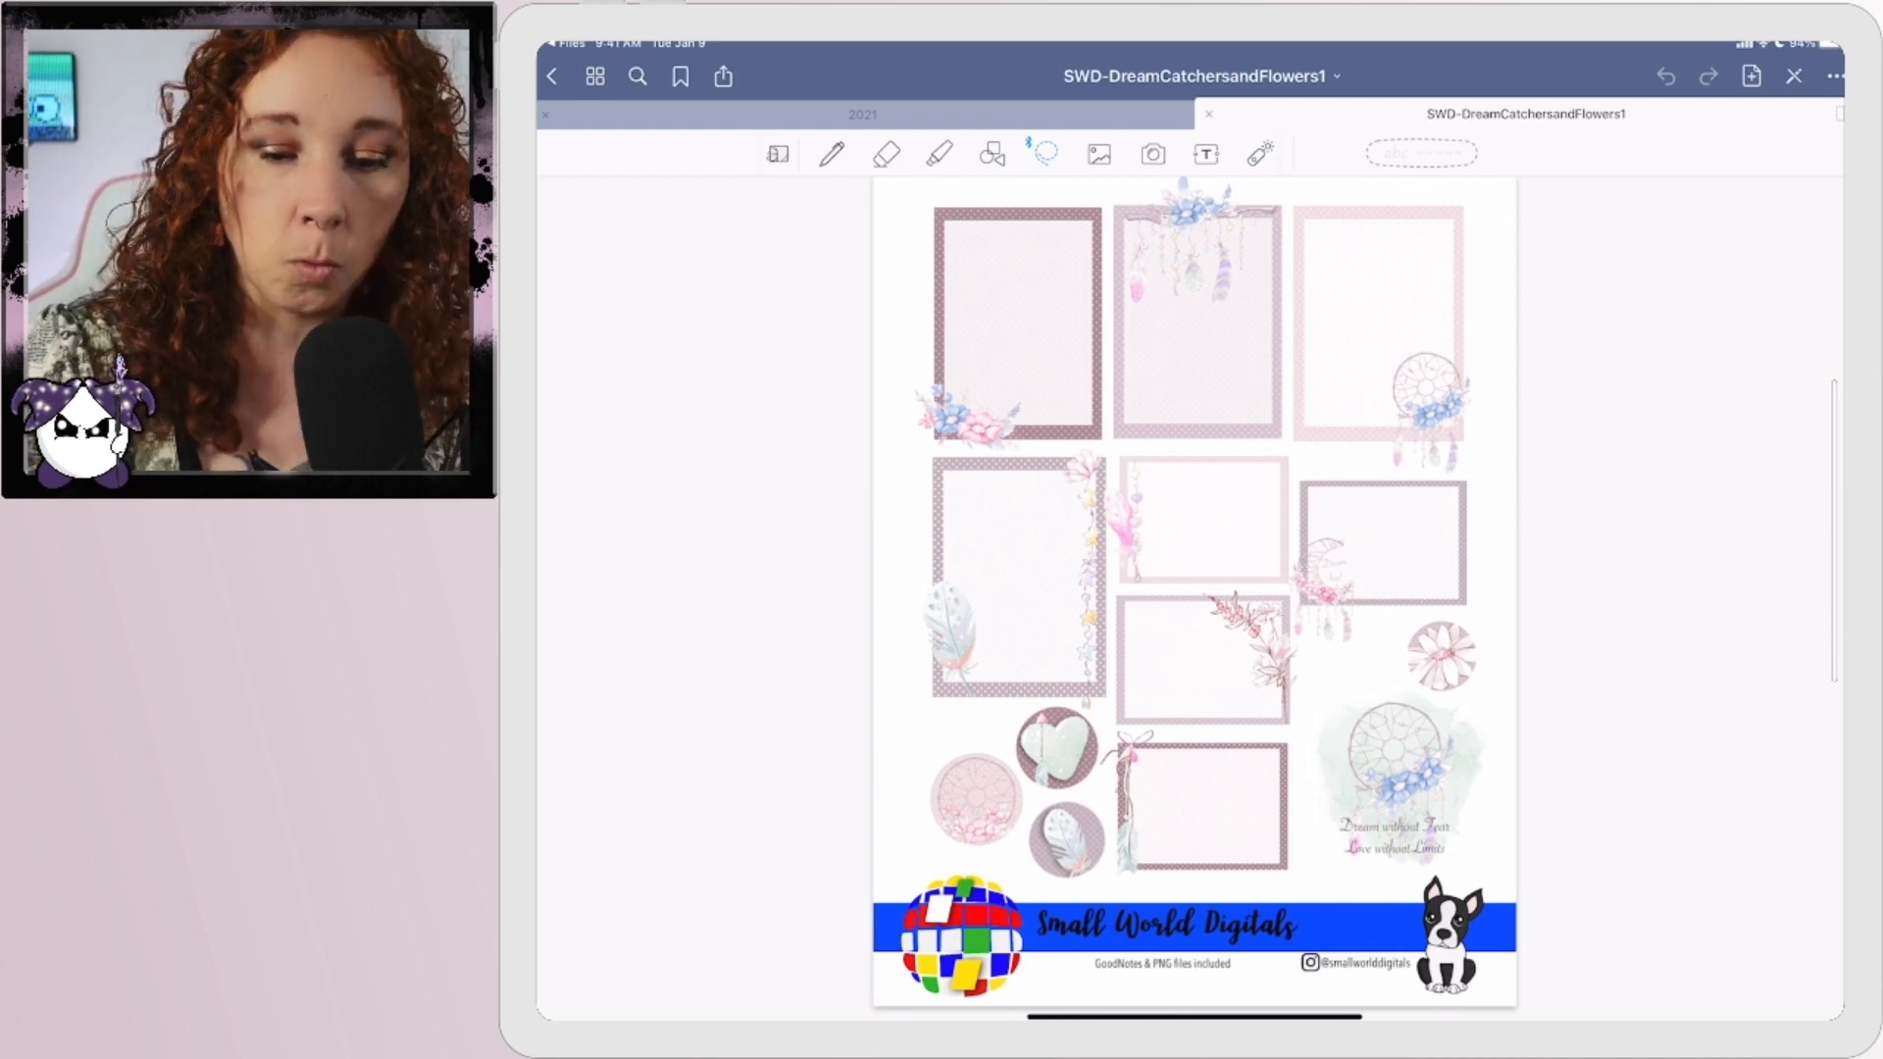
Close the sticker document, dismiss the New menu and go up to the Shops folder.
{"action": "left_click", "coordinate": [551, 74]}
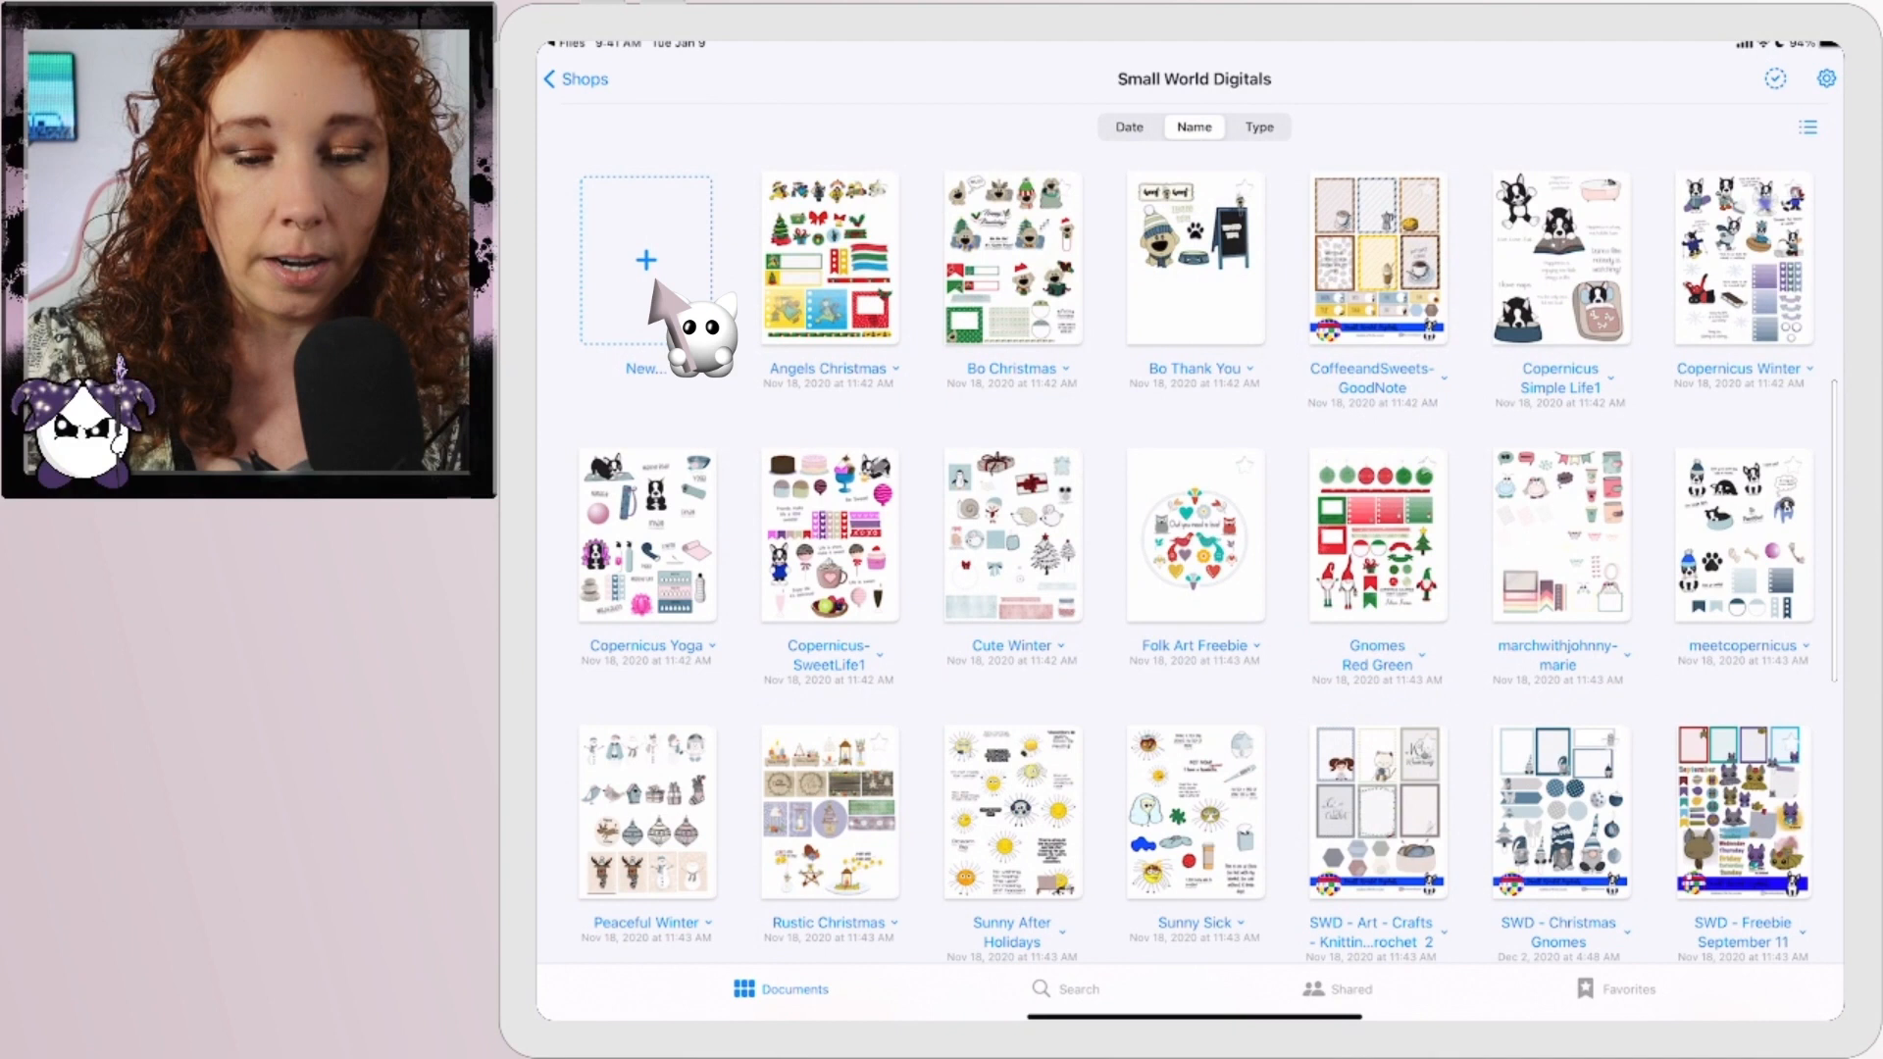
{"action": "left_click", "coordinate": [652, 279]}
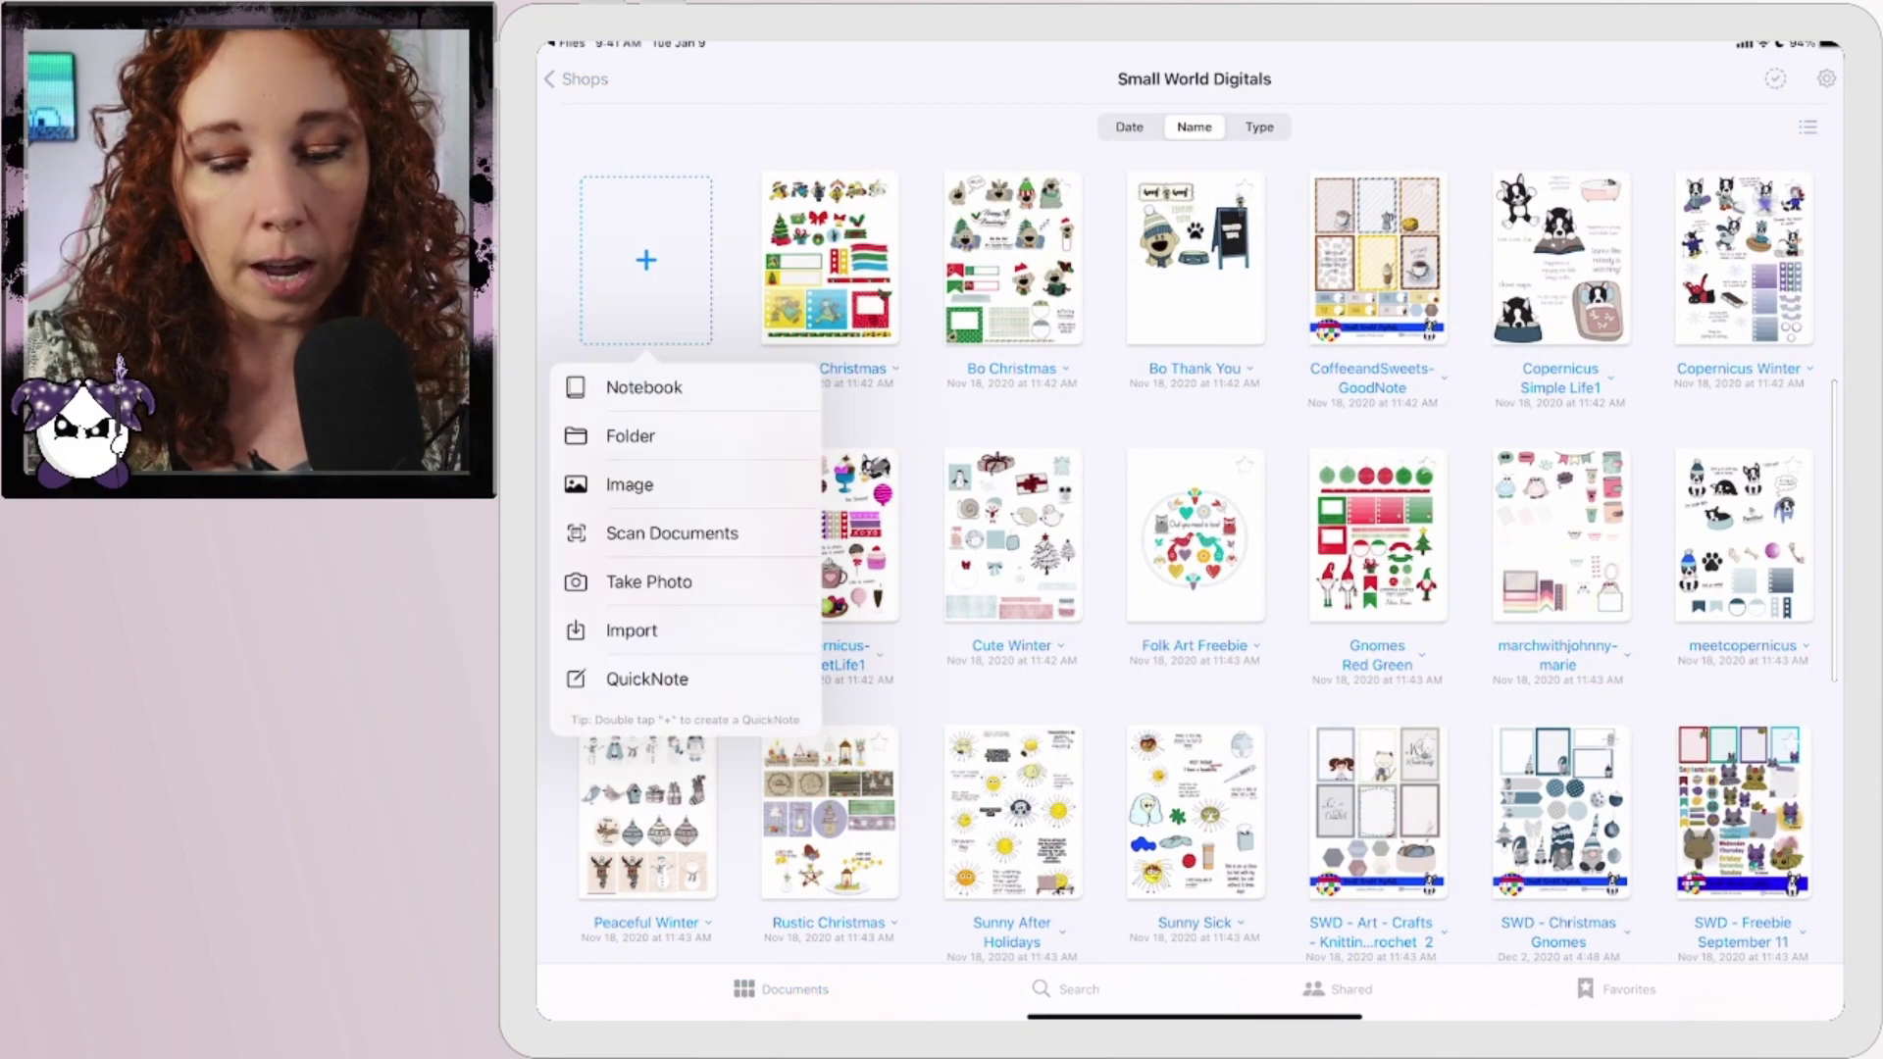
{"action": "left_click", "coordinate": [538, 634]}
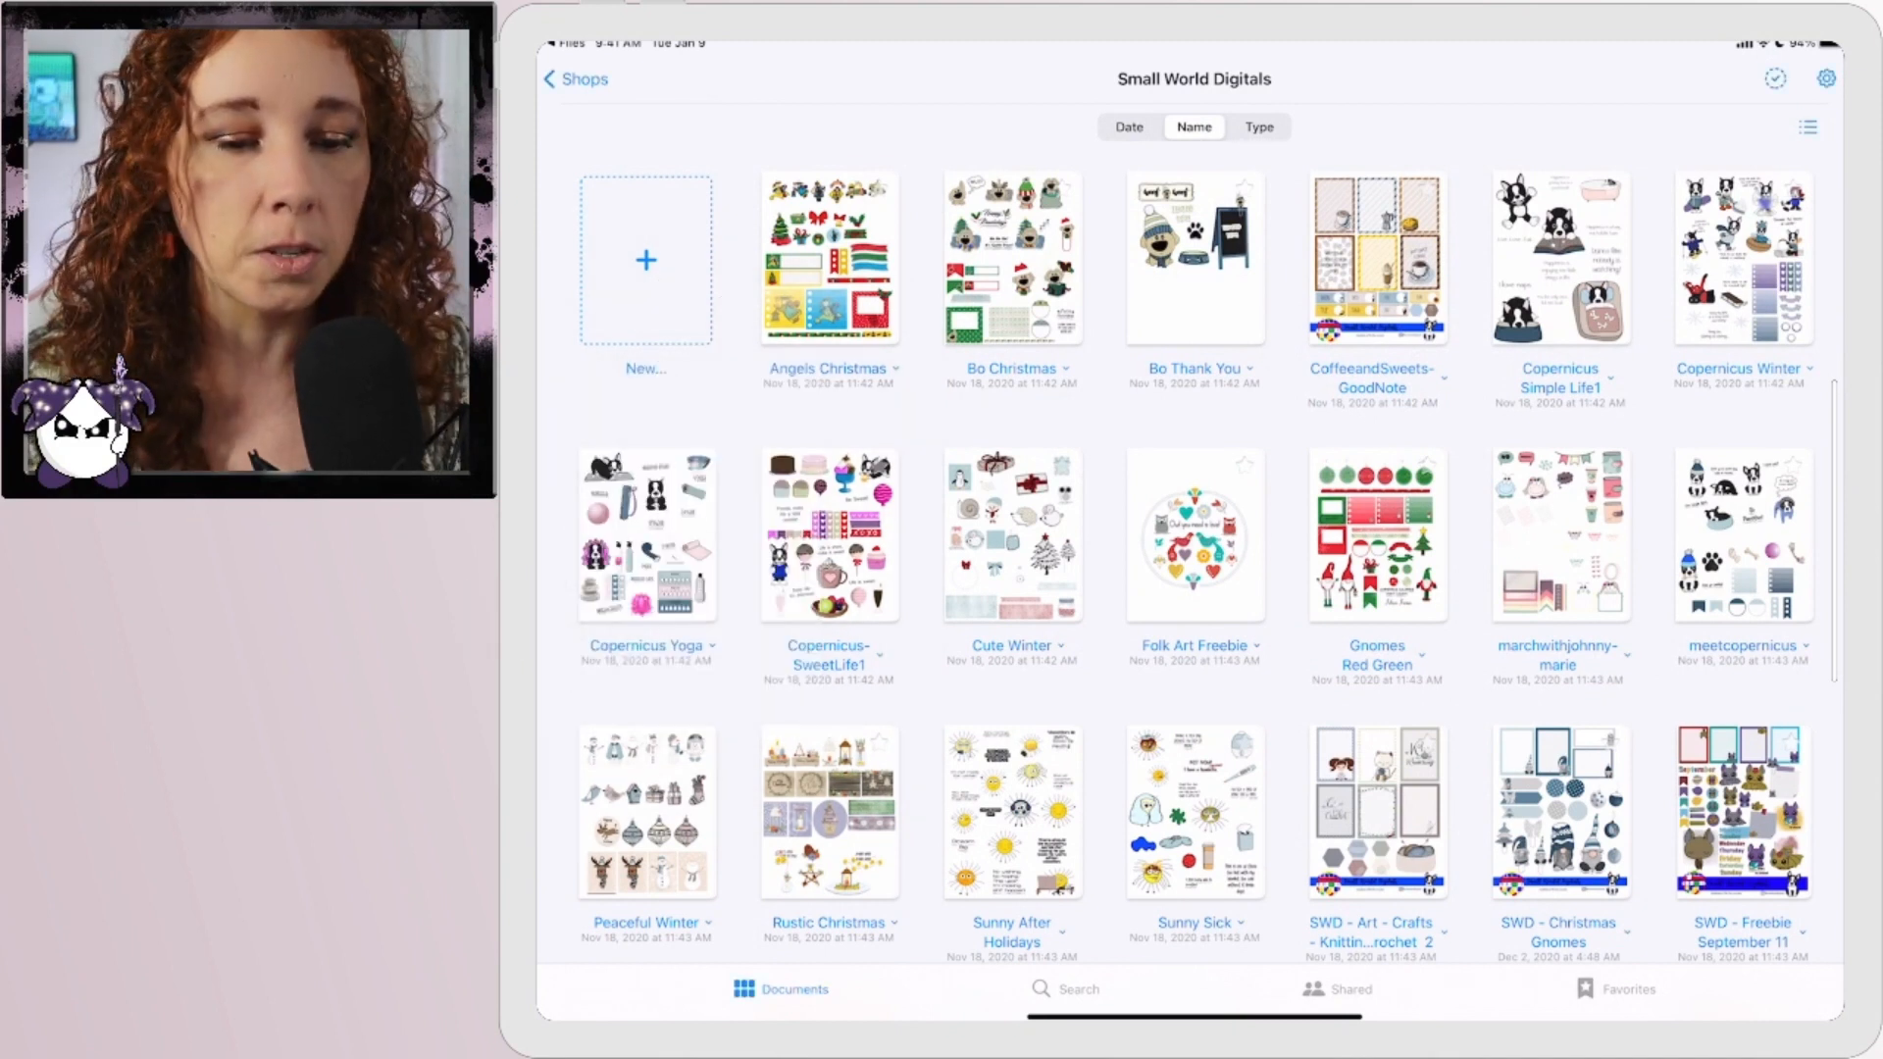
{"action": "left_click", "coordinate": [577, 79]}
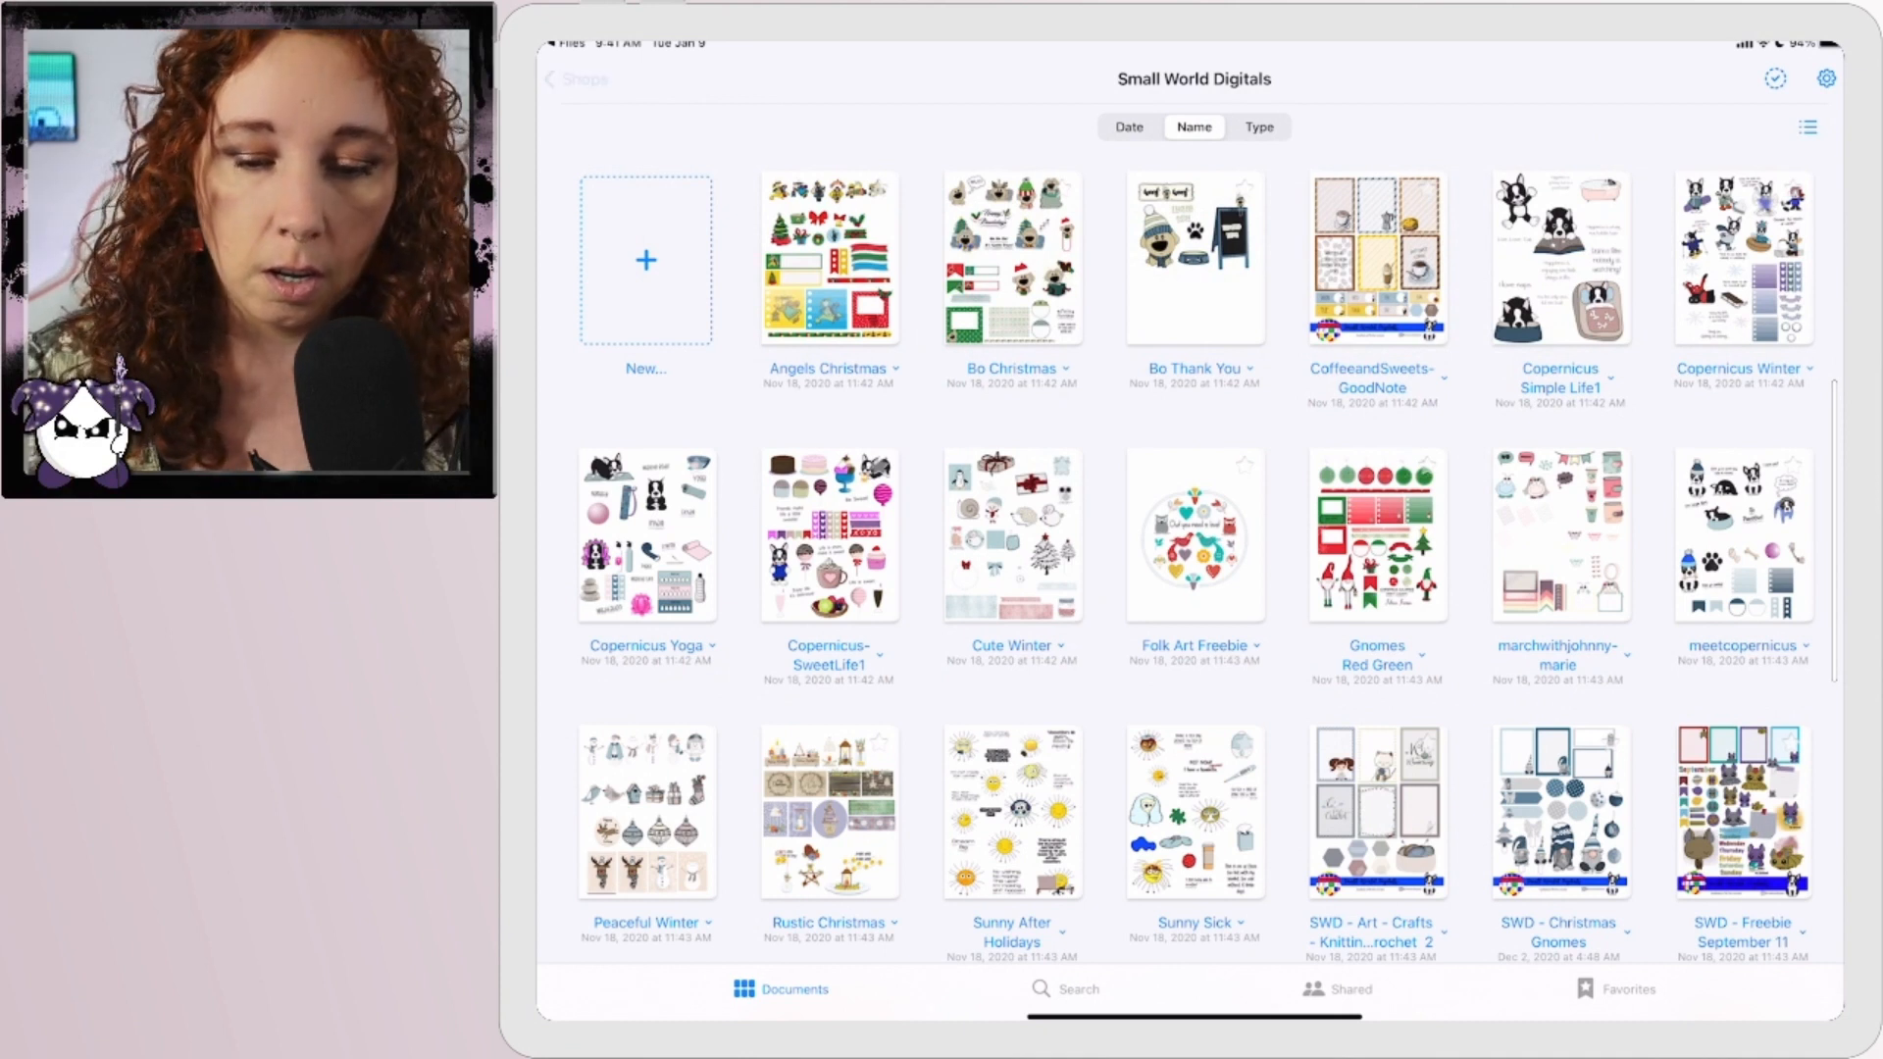
Return to the home screen and launch Messenger.
{"action": "left_click_drag", "start_coordinate": [1192, 1015], "coordinate": [1193, 618]}
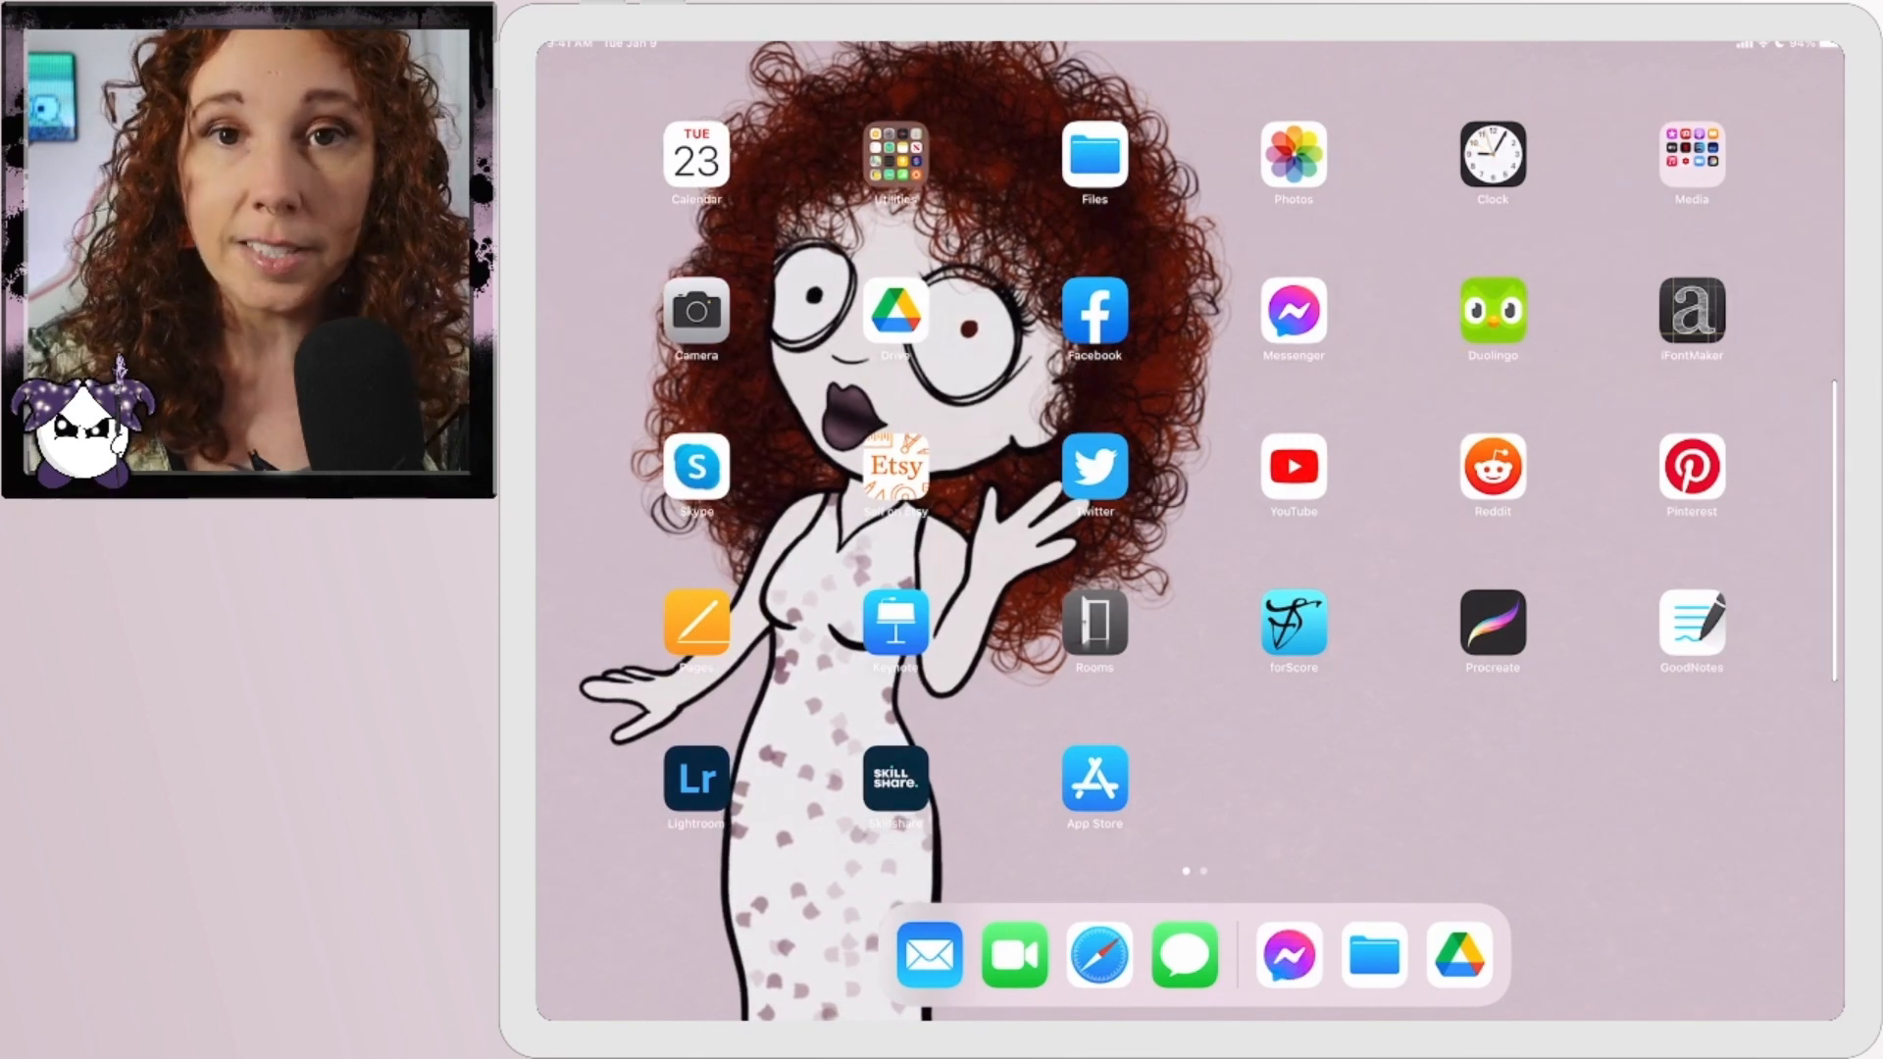
{"action": "left_click", "coordinate": [1294, 310]}
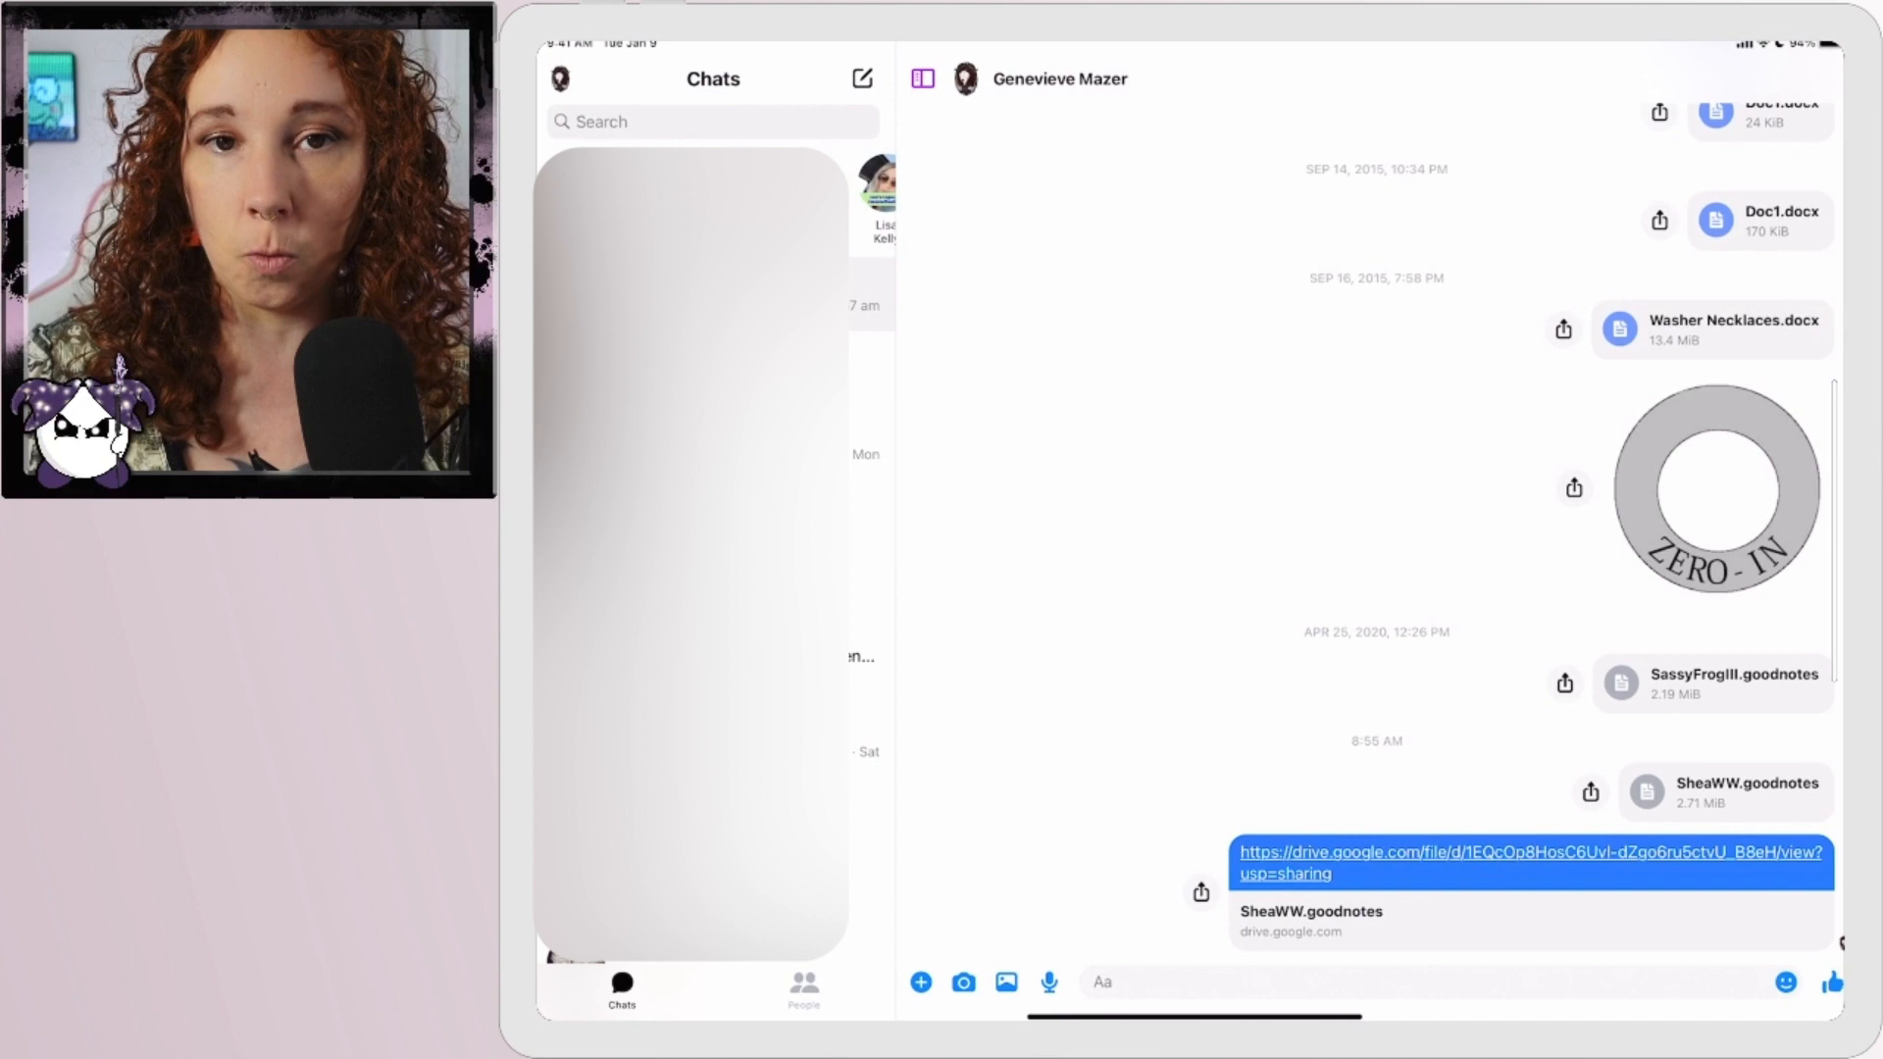
Follow the shared drive.google.com link for SheaWW.goodnotes in the chat.
{"action": "left_click", "coordinate": [1216, 851]}
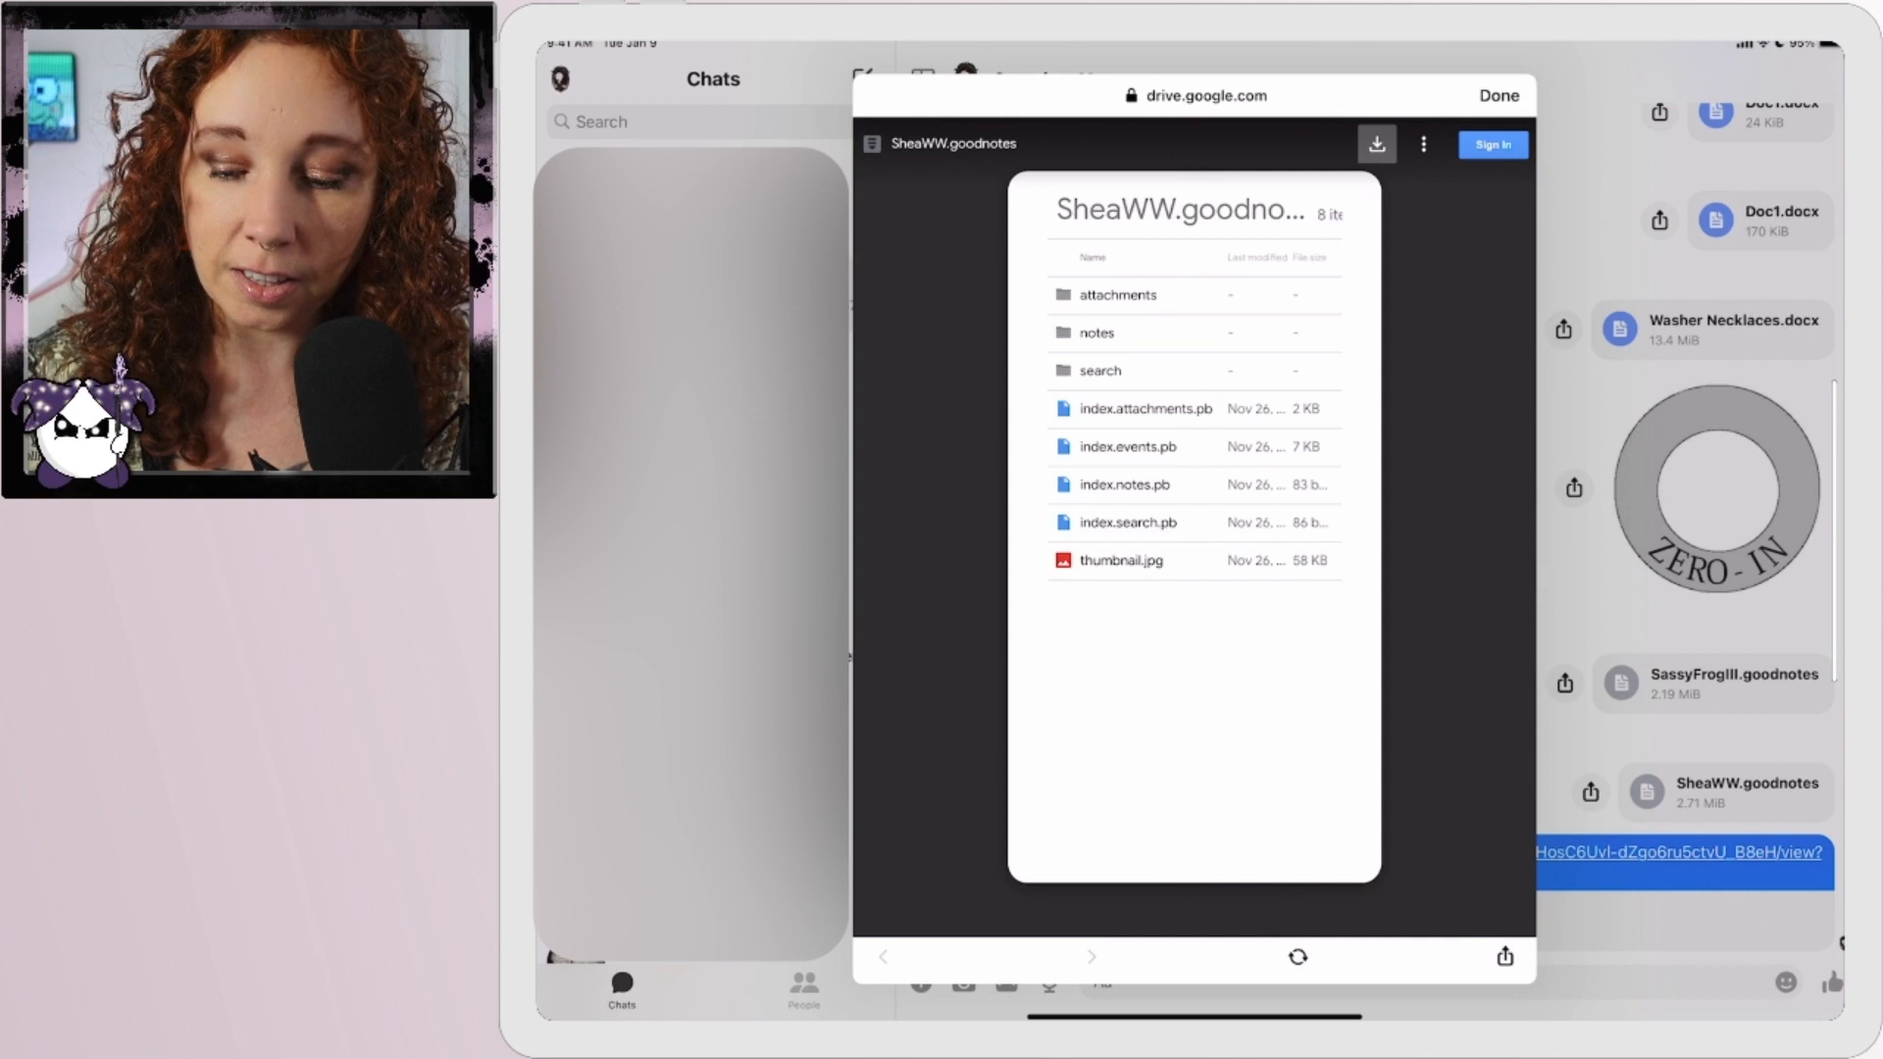
Open SheaWW.goodnotes in the Drive app and send a copy to GoodNotes for import.
{"action": "left_click", "coordinate": [1506, 956]}
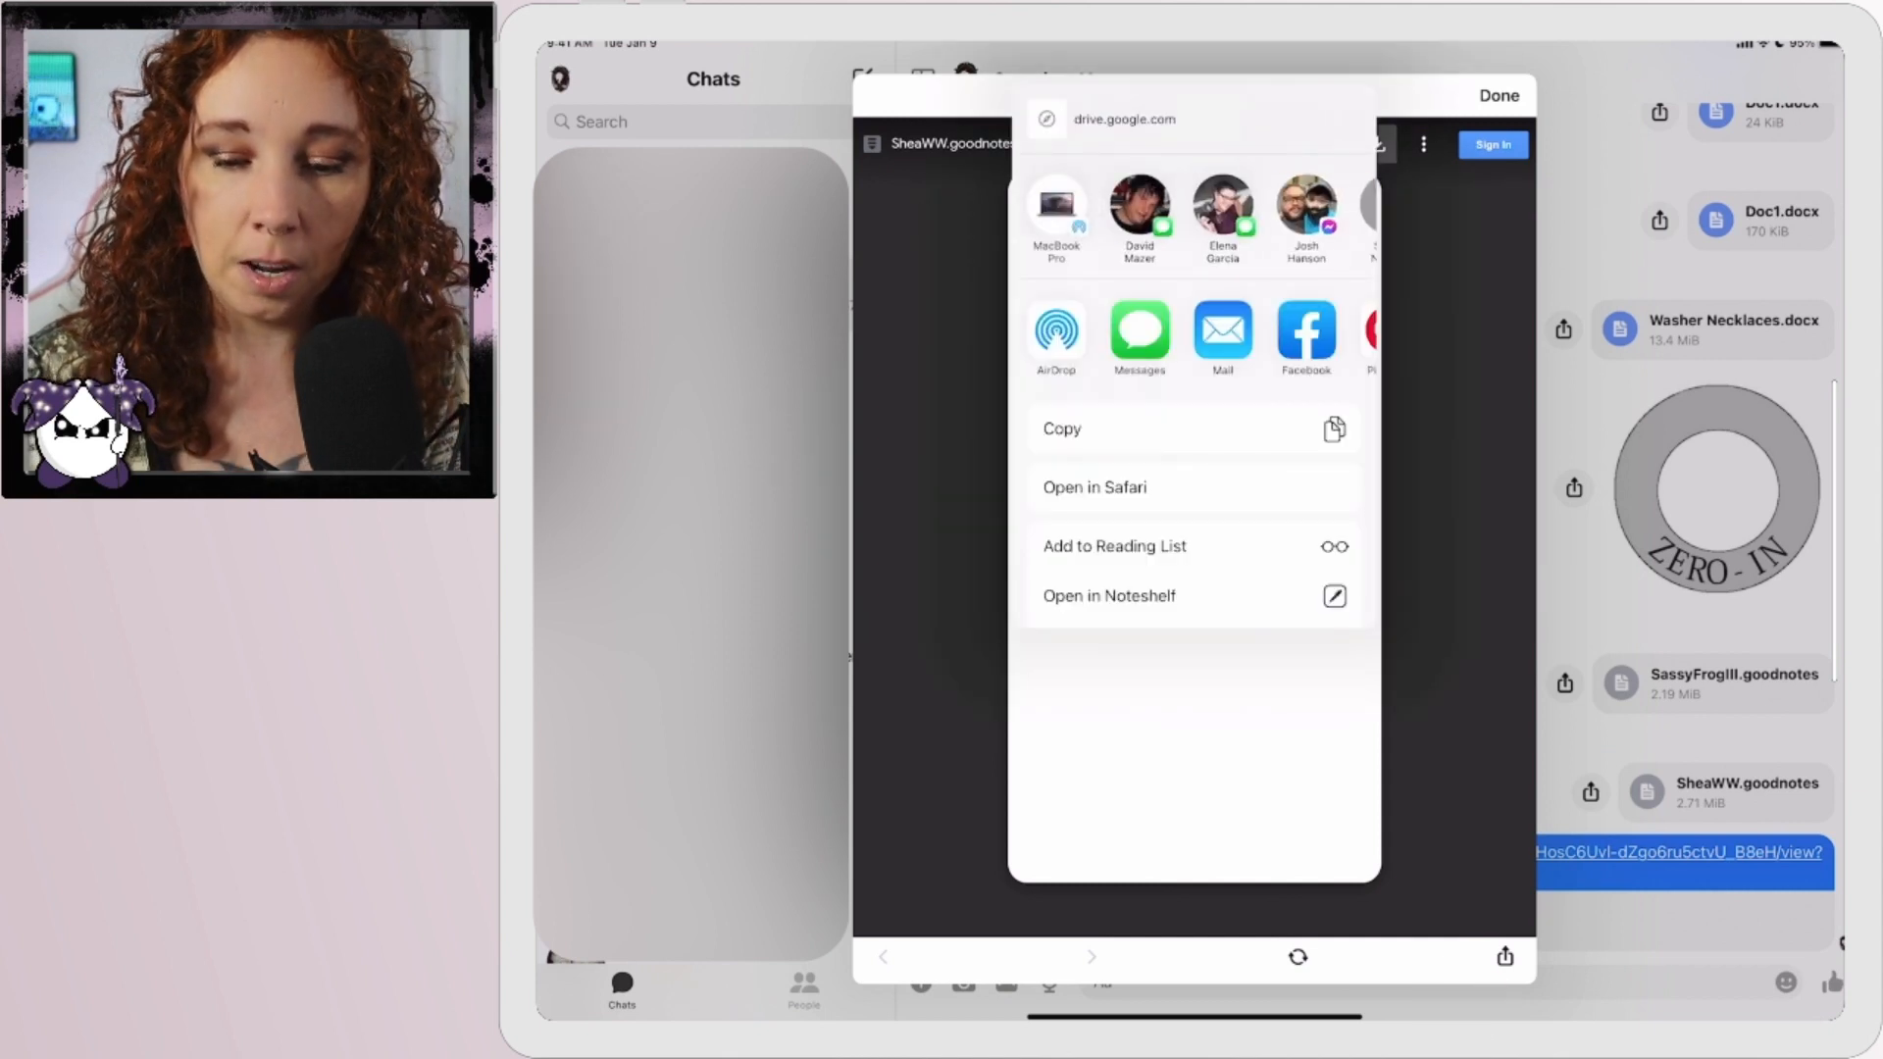
{"action": "left_click", "coordinate": [1022, 483]}
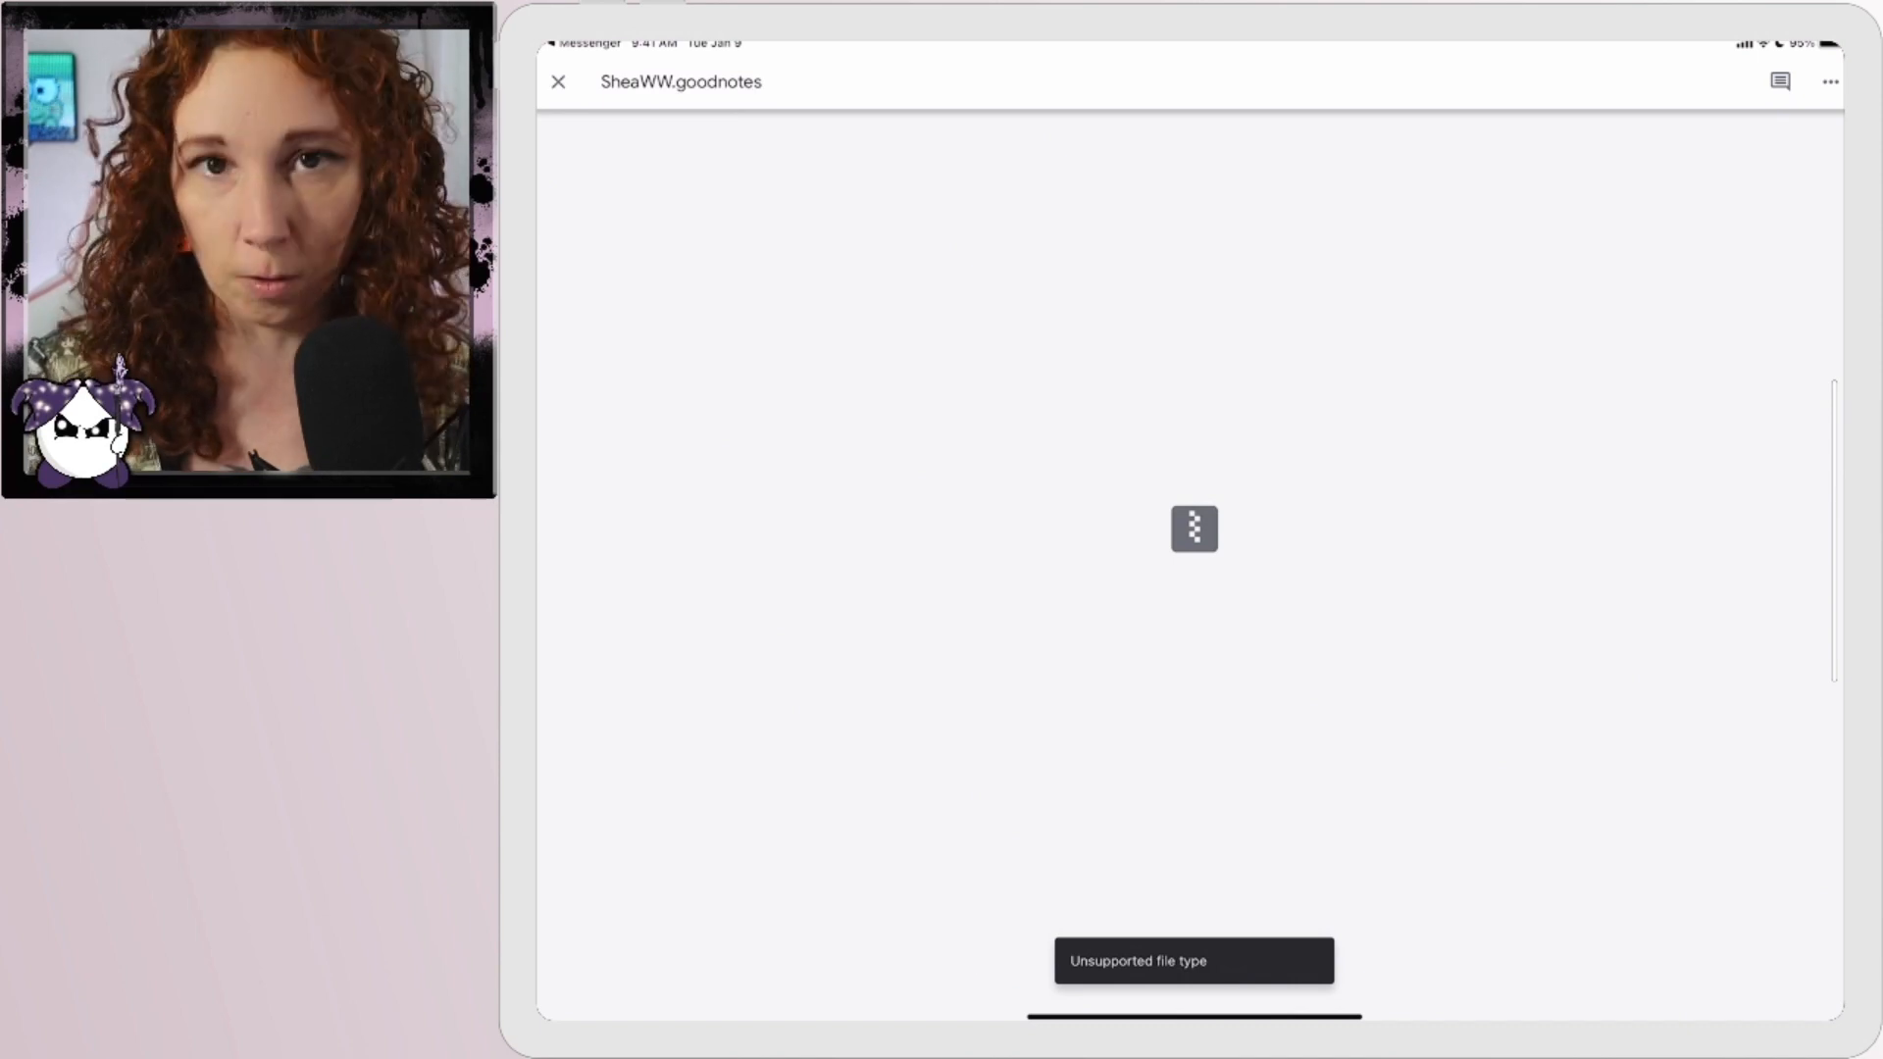
{"action": "left_click", "coordinate": [1829, 82]}
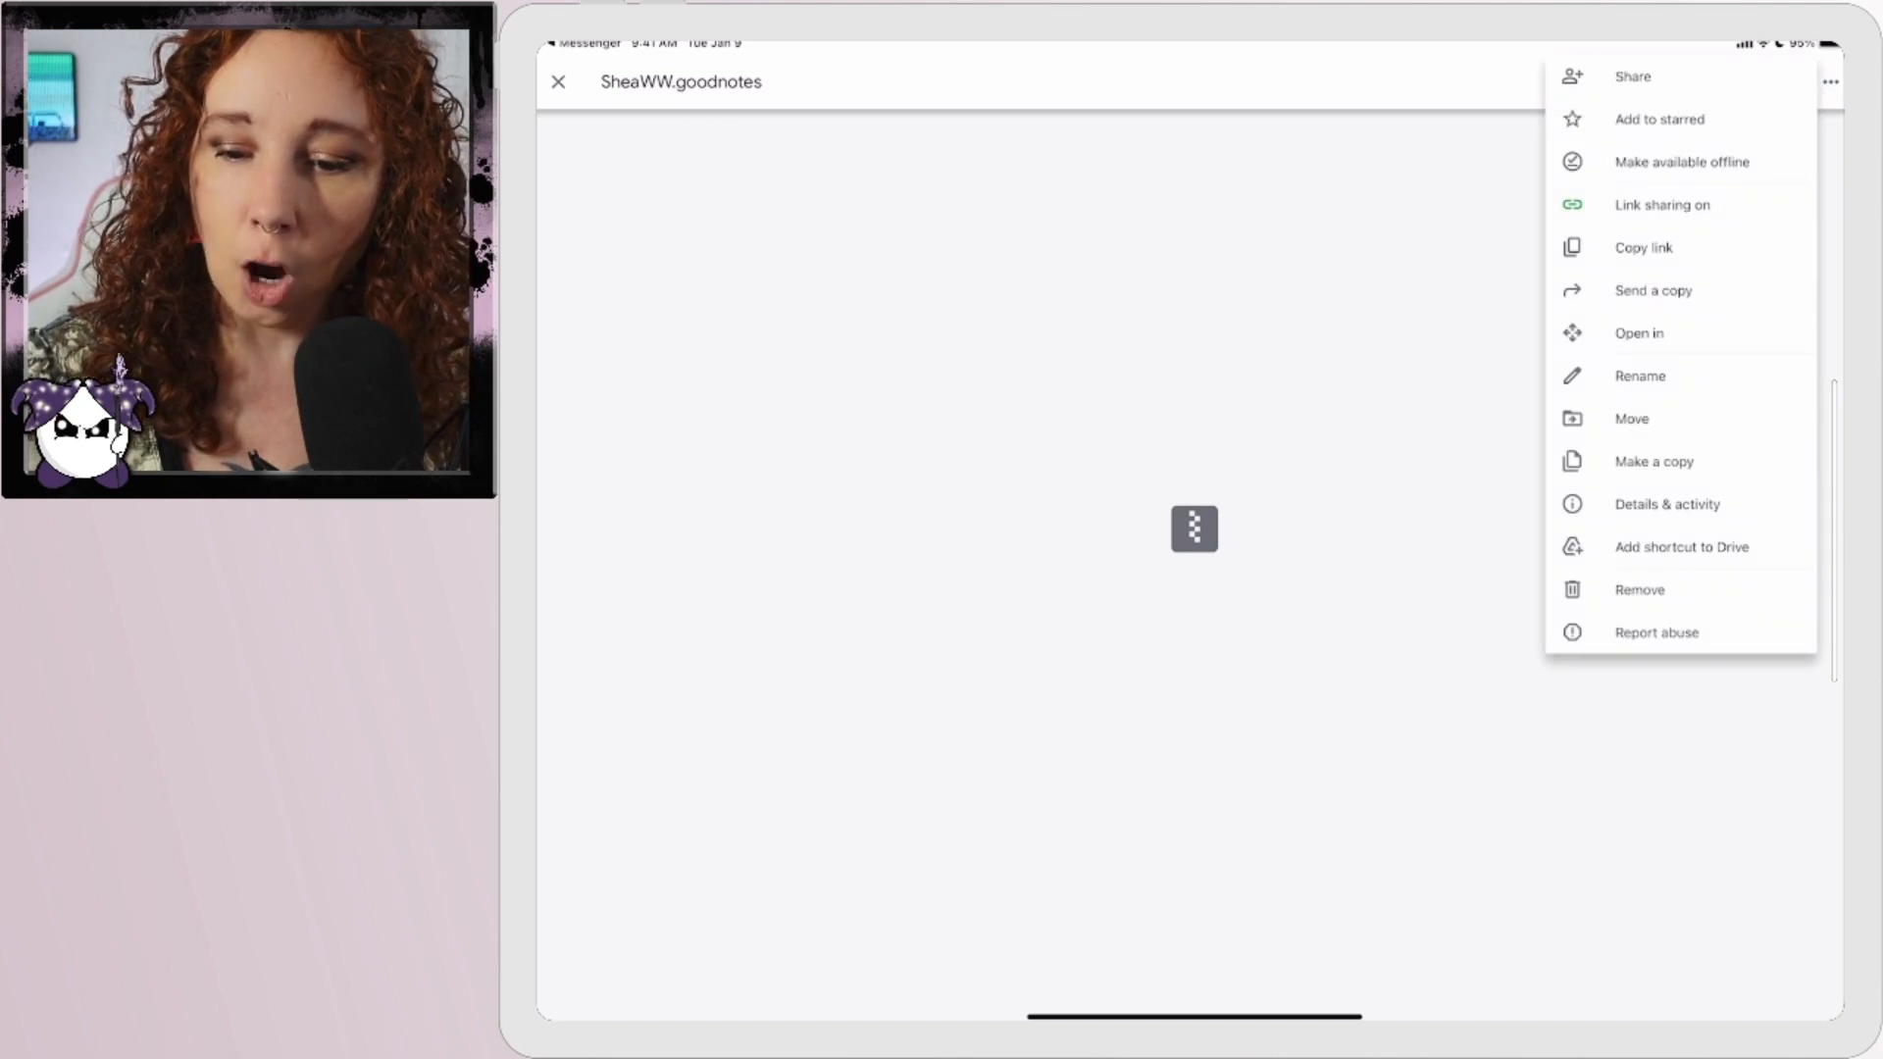
{"action": "left_click", "coordinate": [1639, 333]}
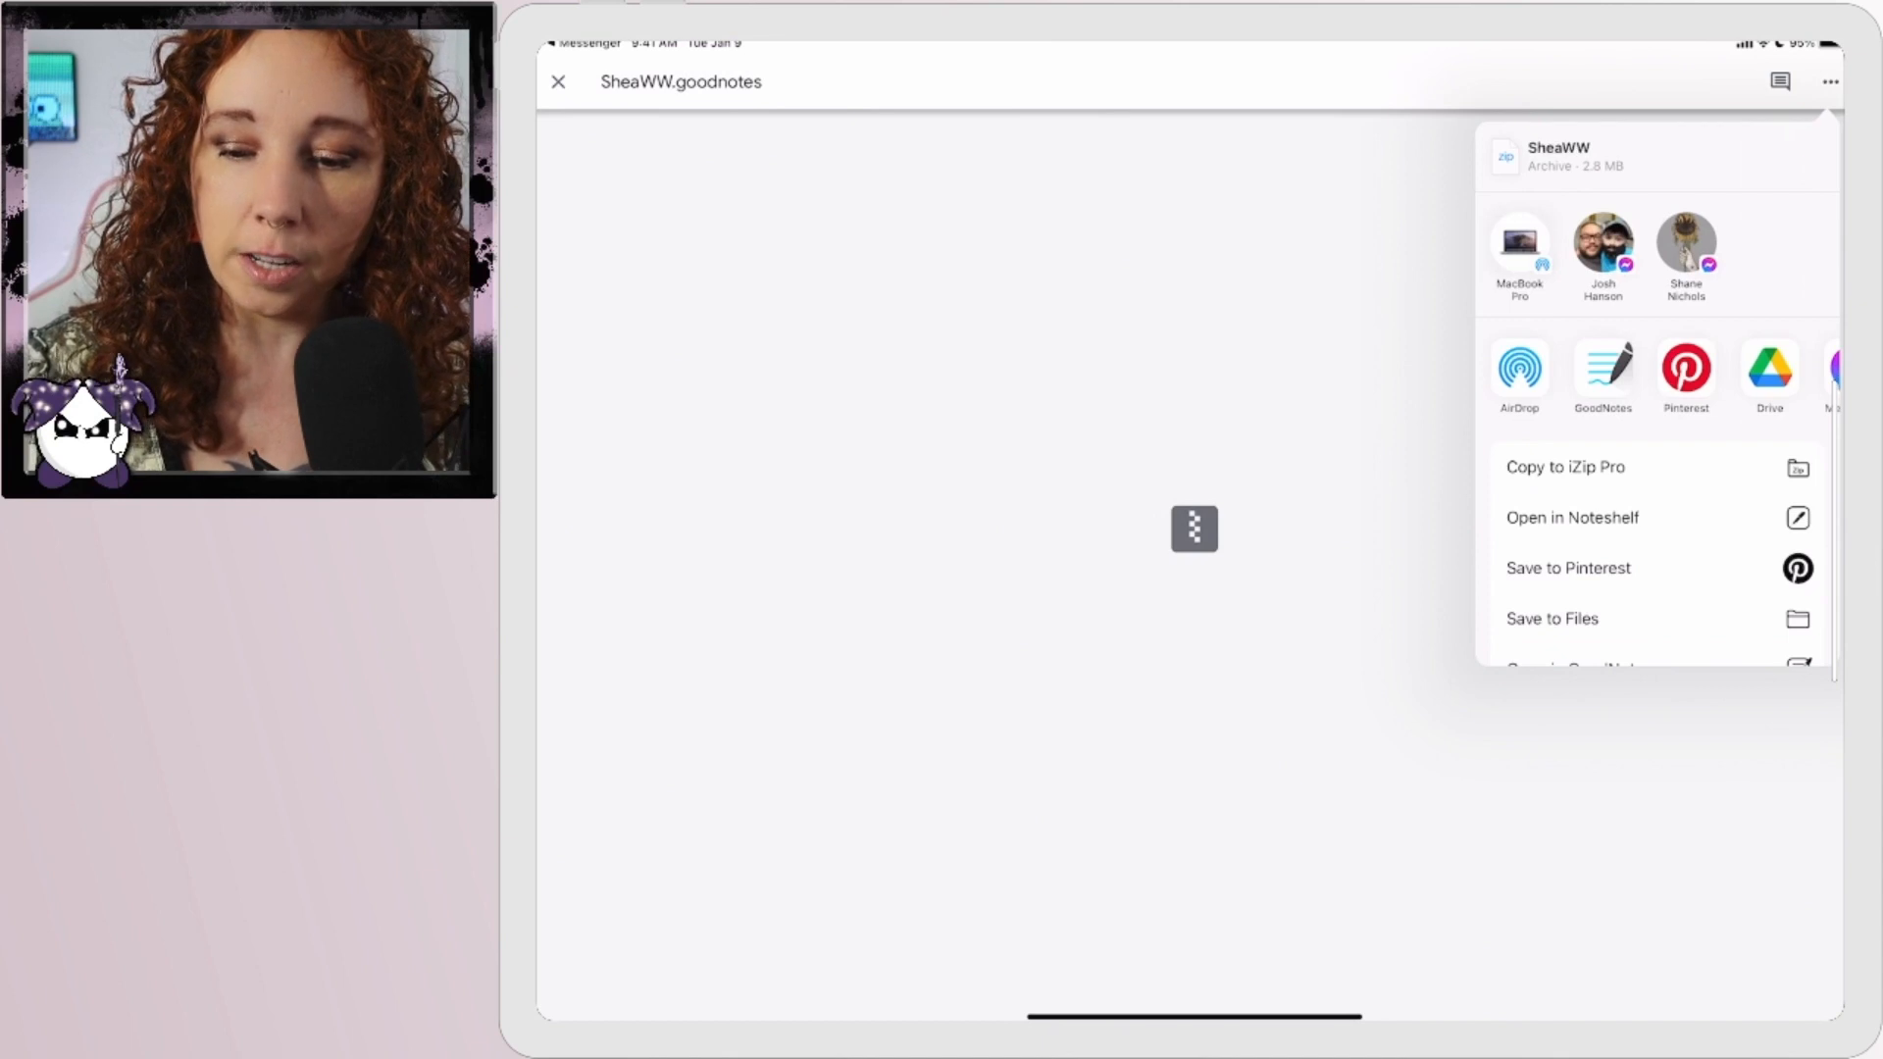
{"action": "left_click", "coordinate": [1603, 368]}
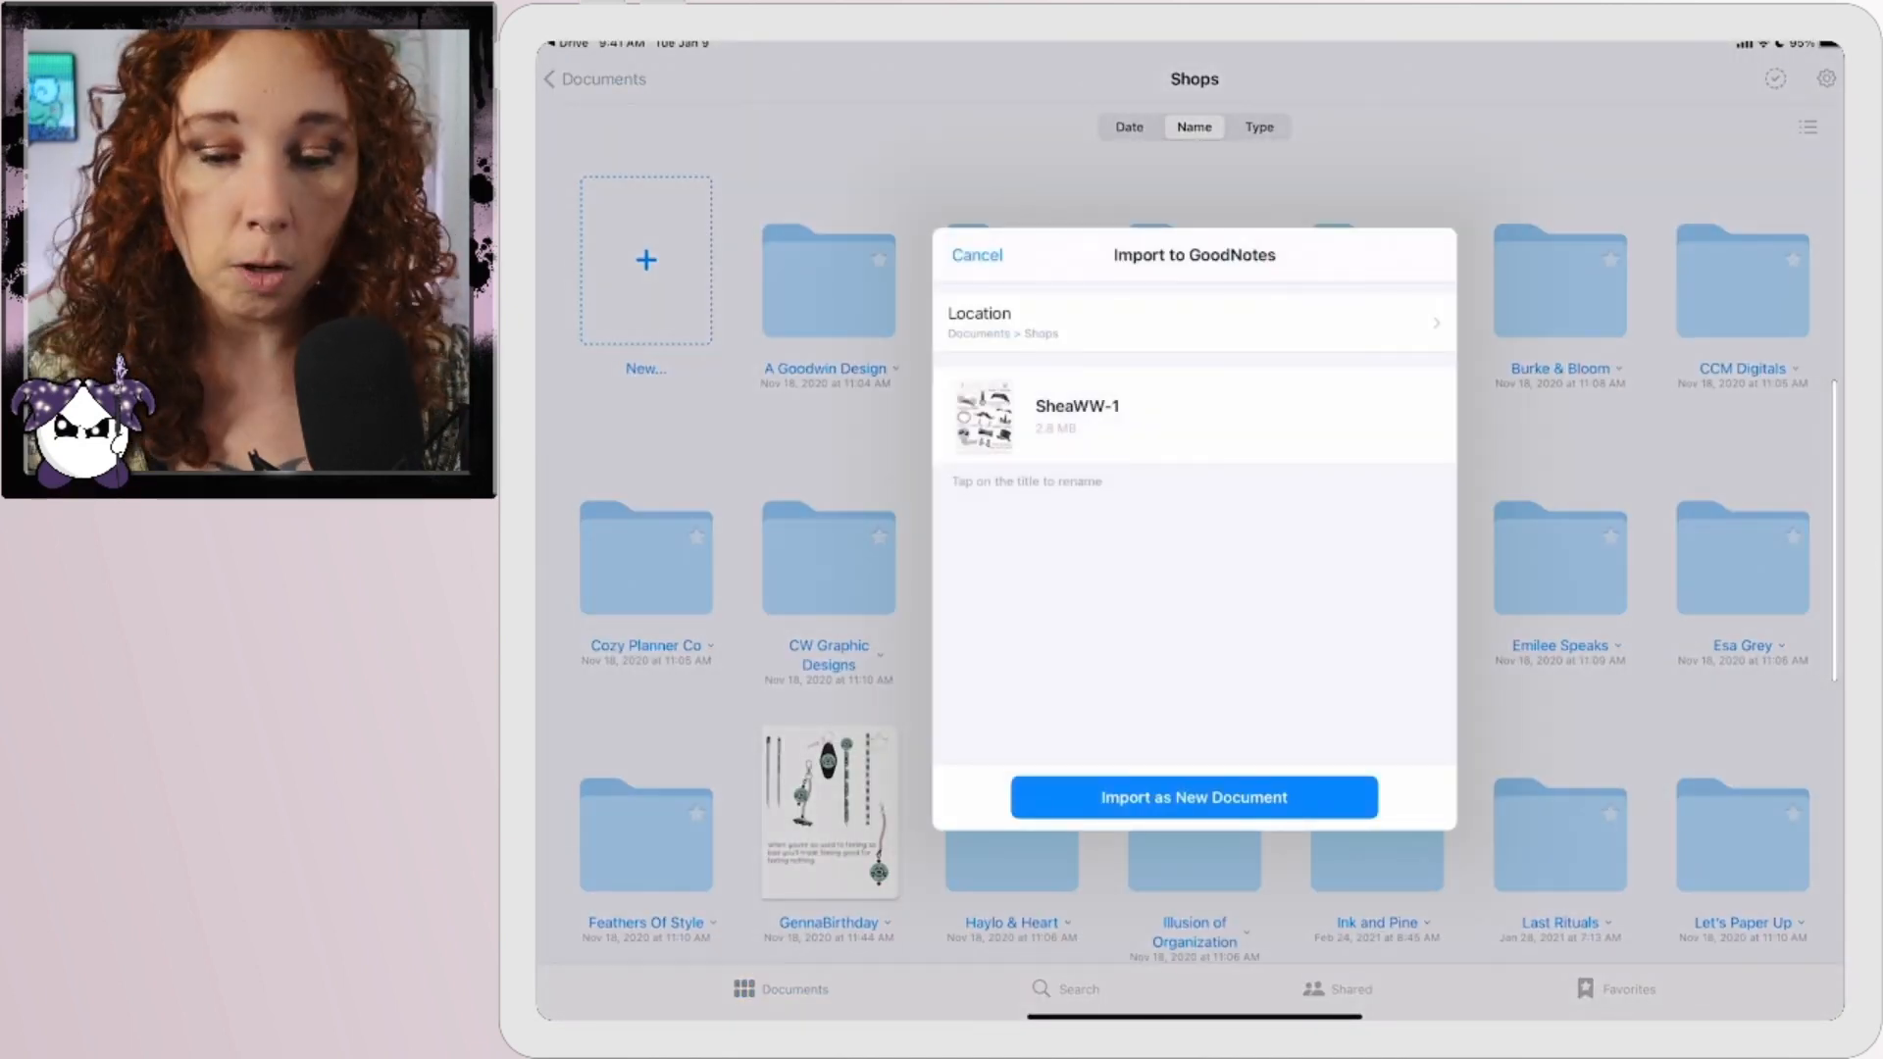
Import SheaWW-1 as a new document into the Shops folder, then close its tab.
{"action": "left_click", "coordinate": [1195, 323]}
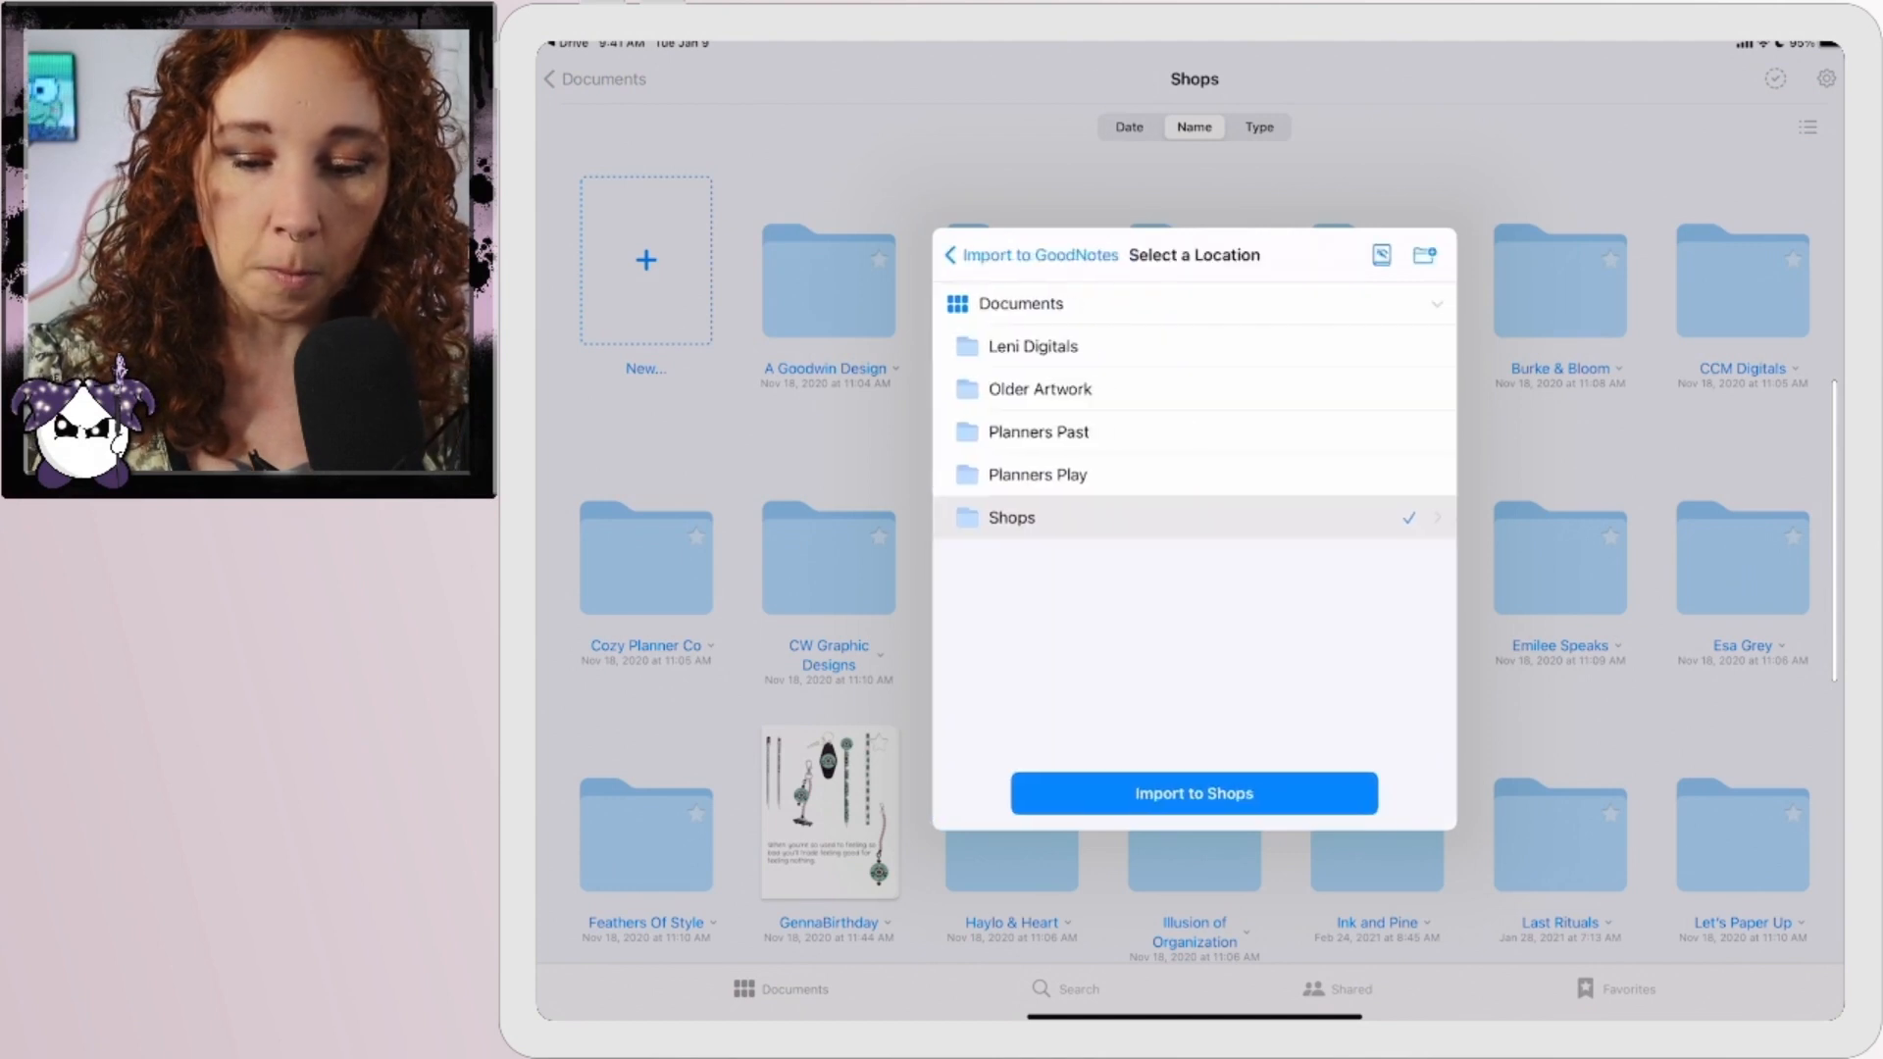
{"action": "left_click", "coordinate": [1021, 303]}
{"action": "left_click", "coordinate": [1196, 794]}
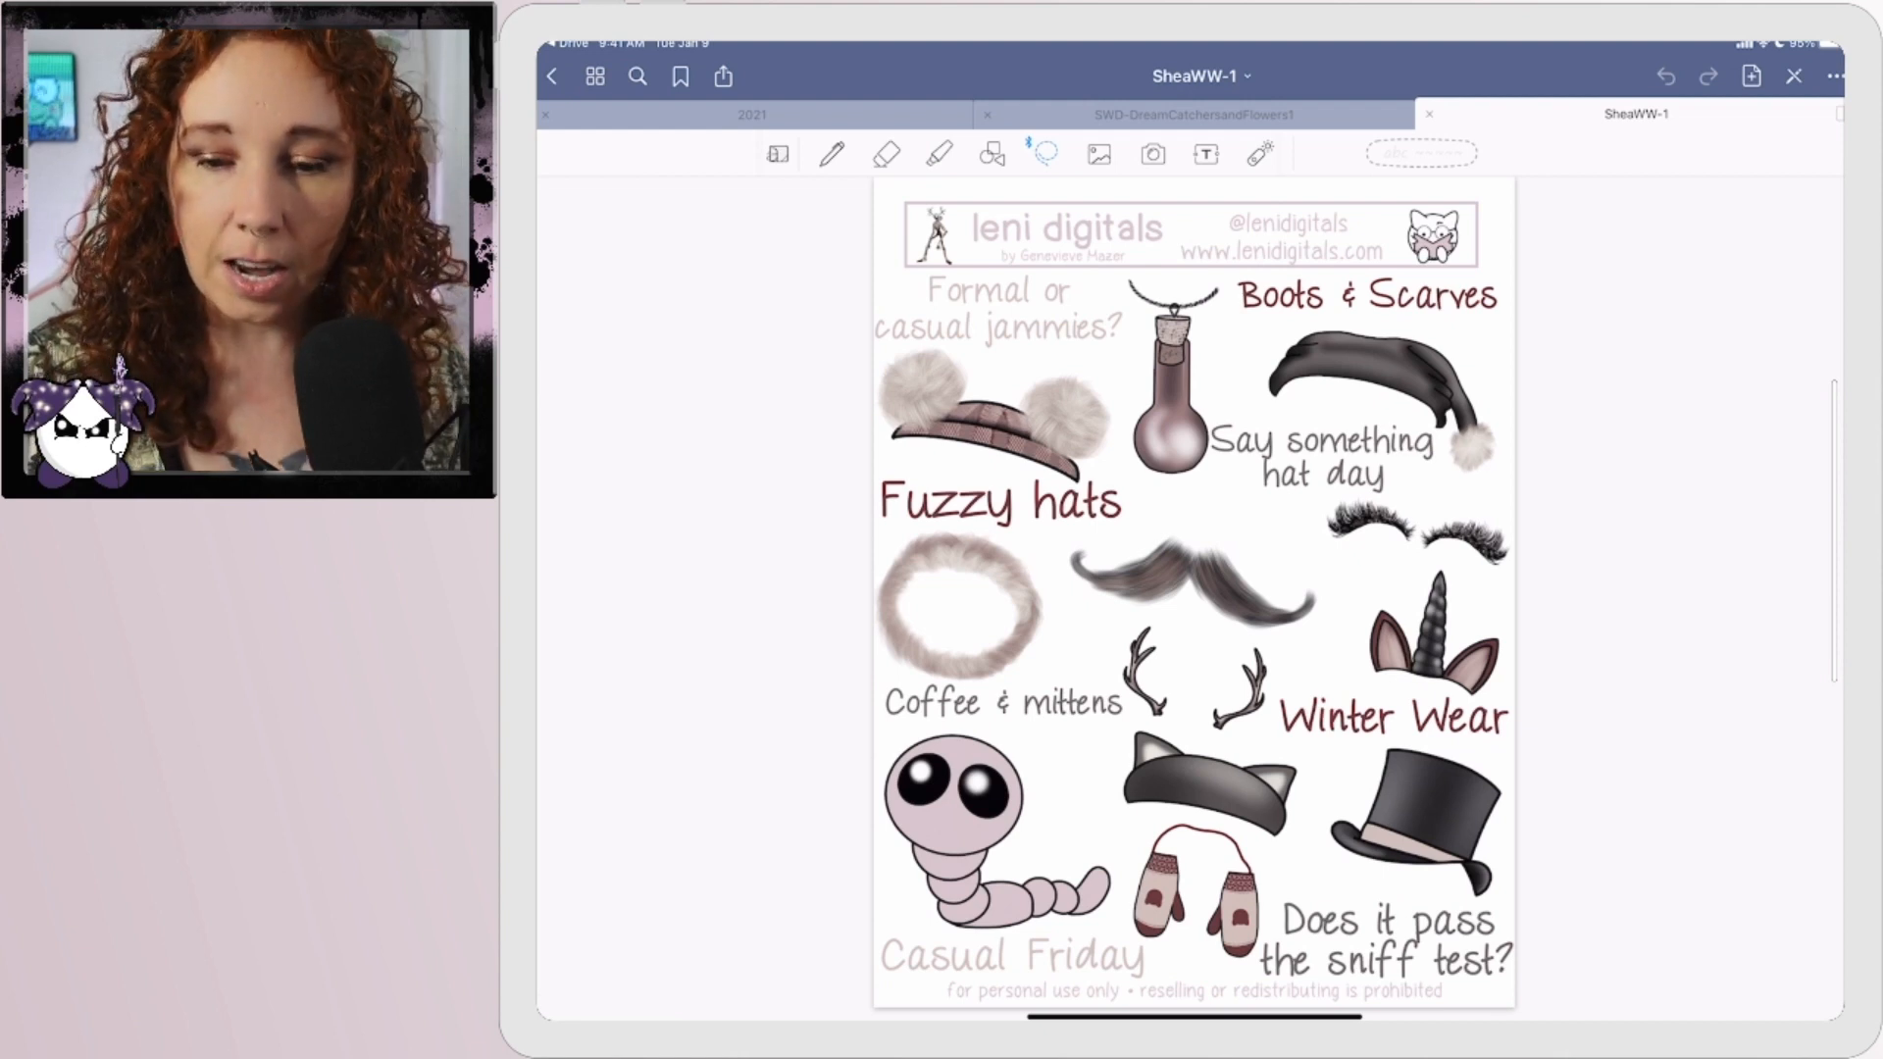
{"action": "left_click", "coordinate": [1429, 114]}
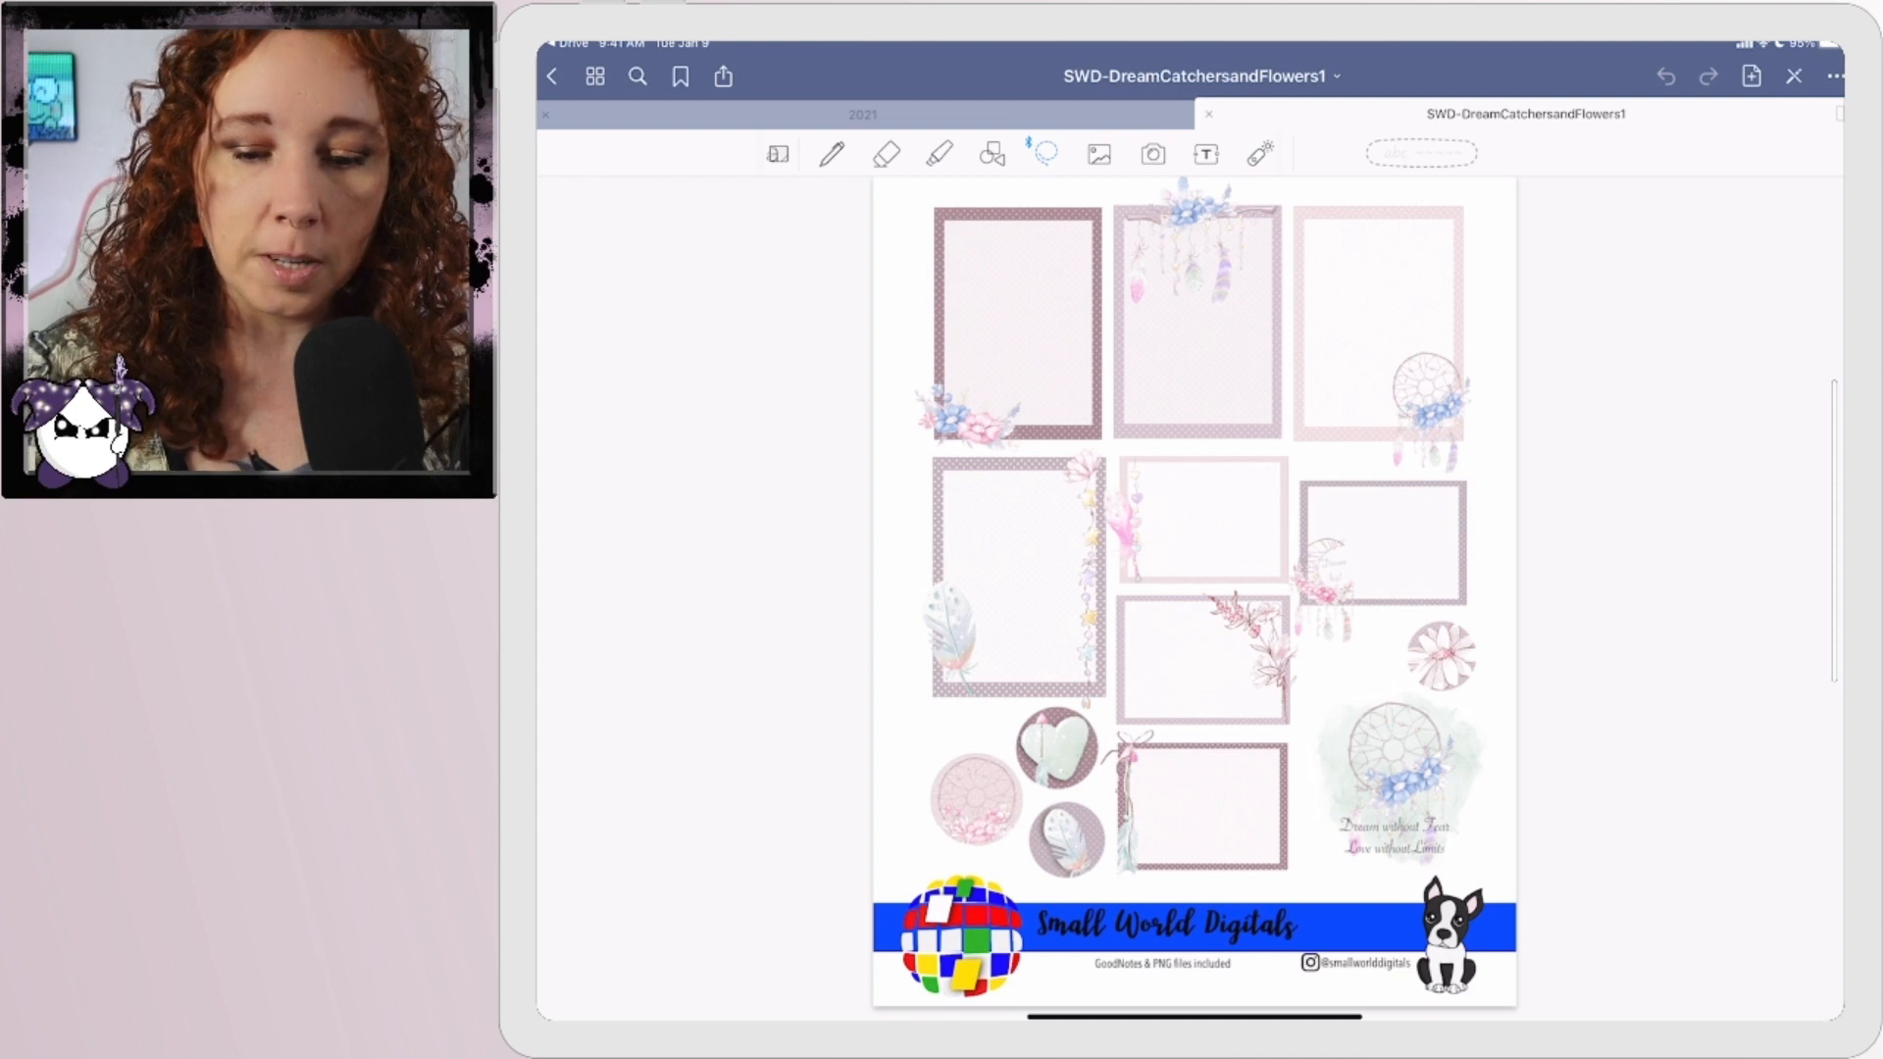
{"action": "scroll", "coordinate": [1192, 588], "scroll_direction": "left", "scroll_amount": 5}
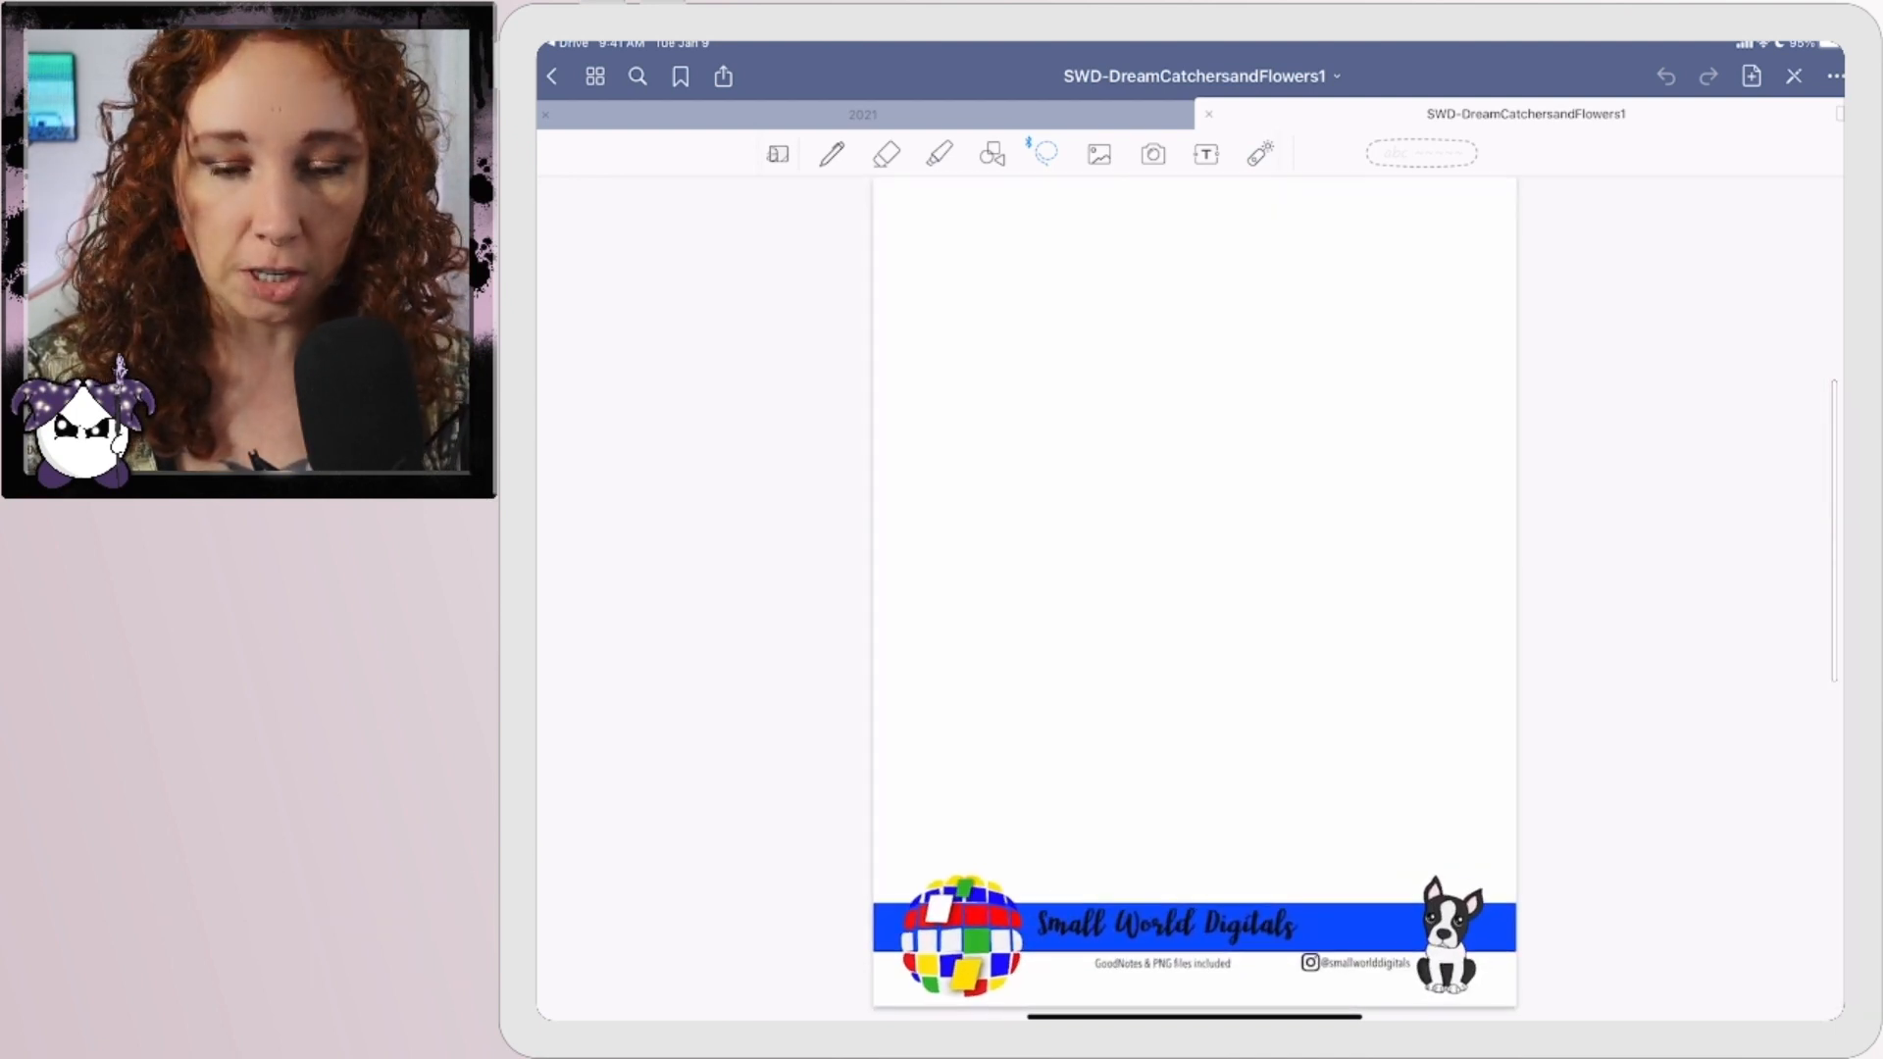
Leave GoodNotes for Files and browse the SWD - Dream Catchers & Flowers image folder.
{"action": "left_click_drag", "start_coordinate": [1192, 1015], "coordinate": [1191, 663]}
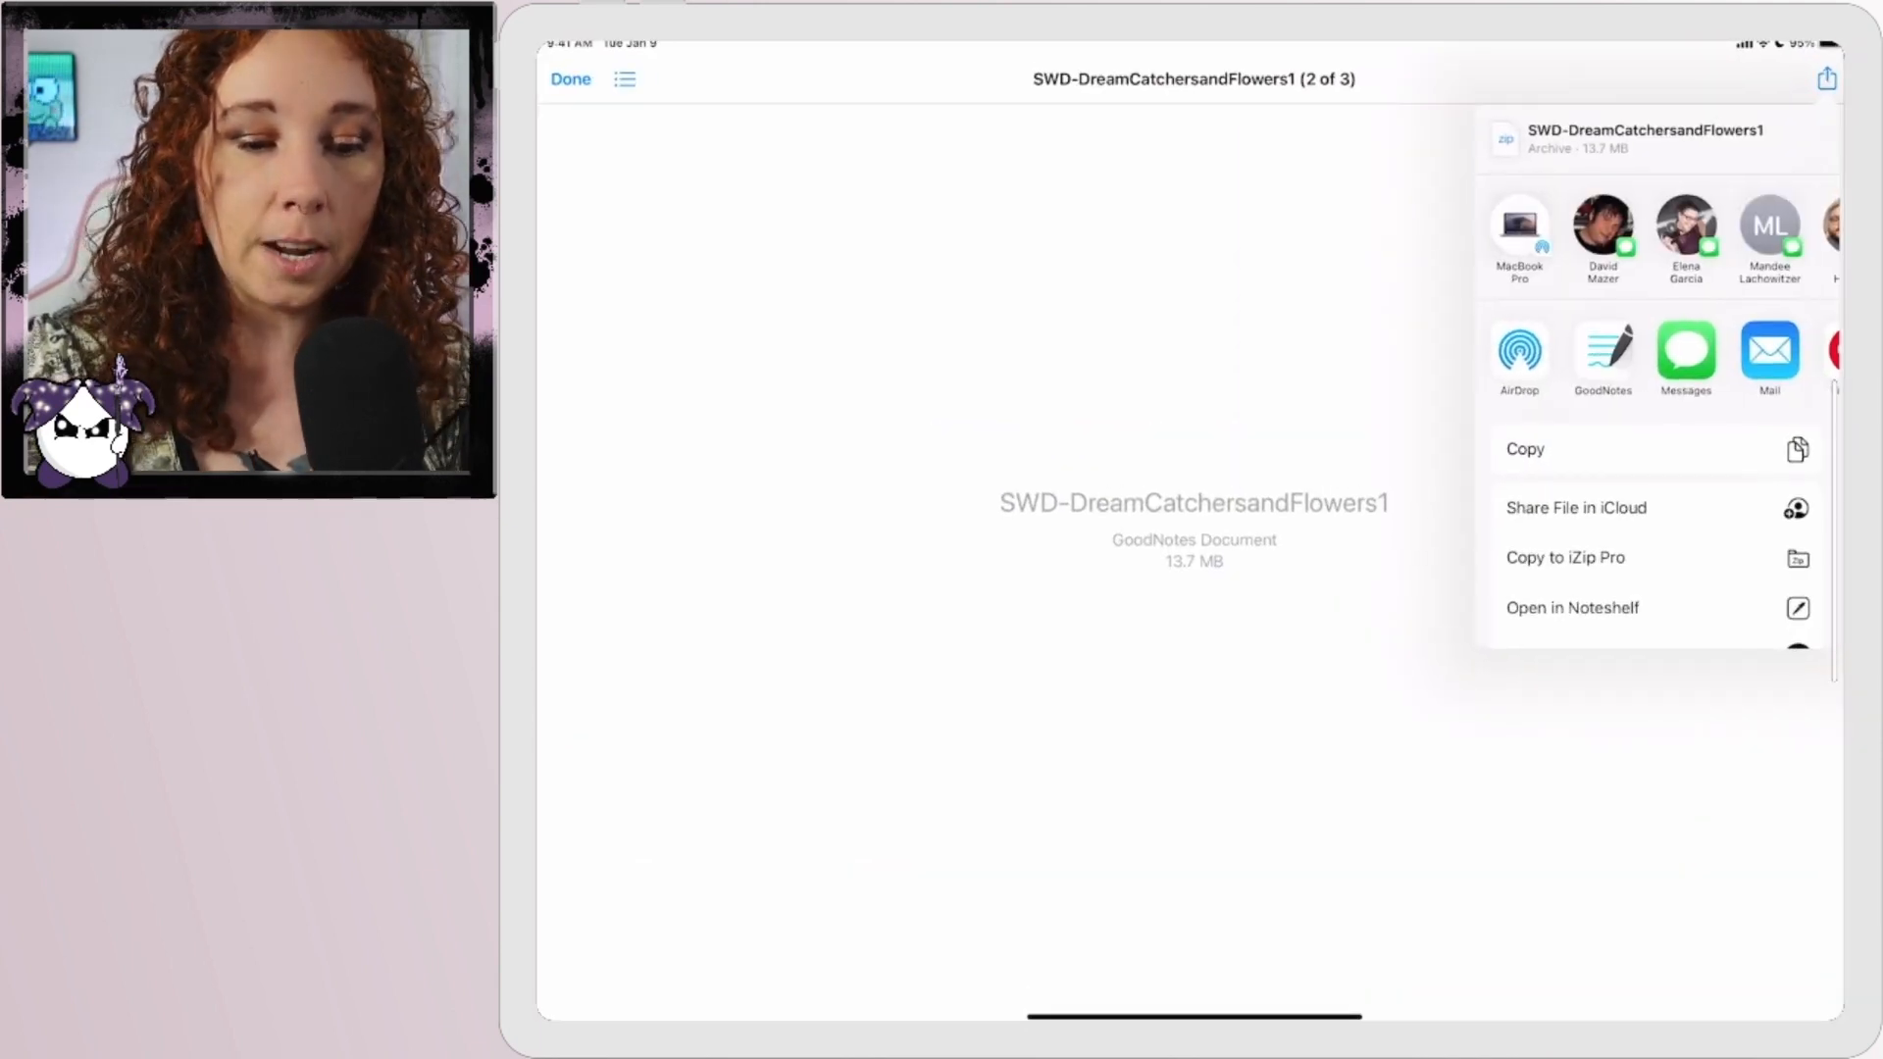
{"action": "left_click", "coordinate": [572, 77]}
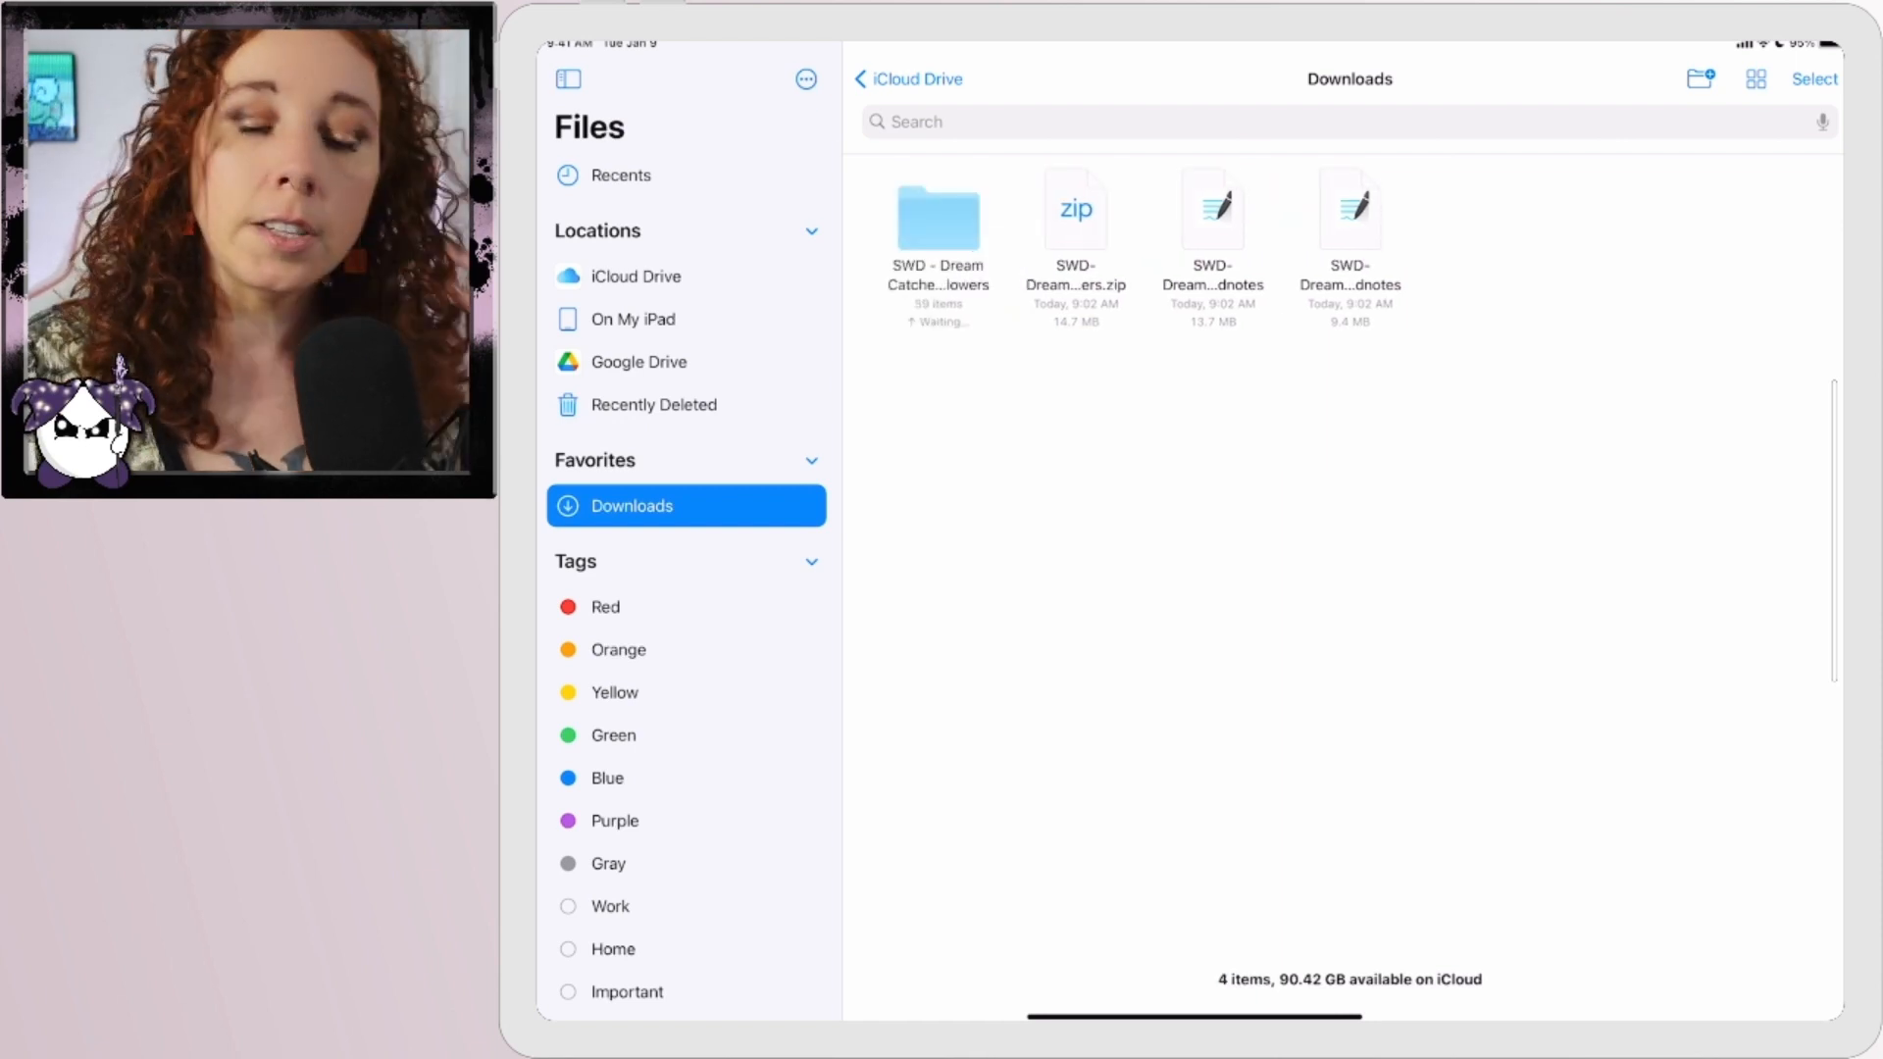
{"action": "left_click", "coordinate": [939, 221]}
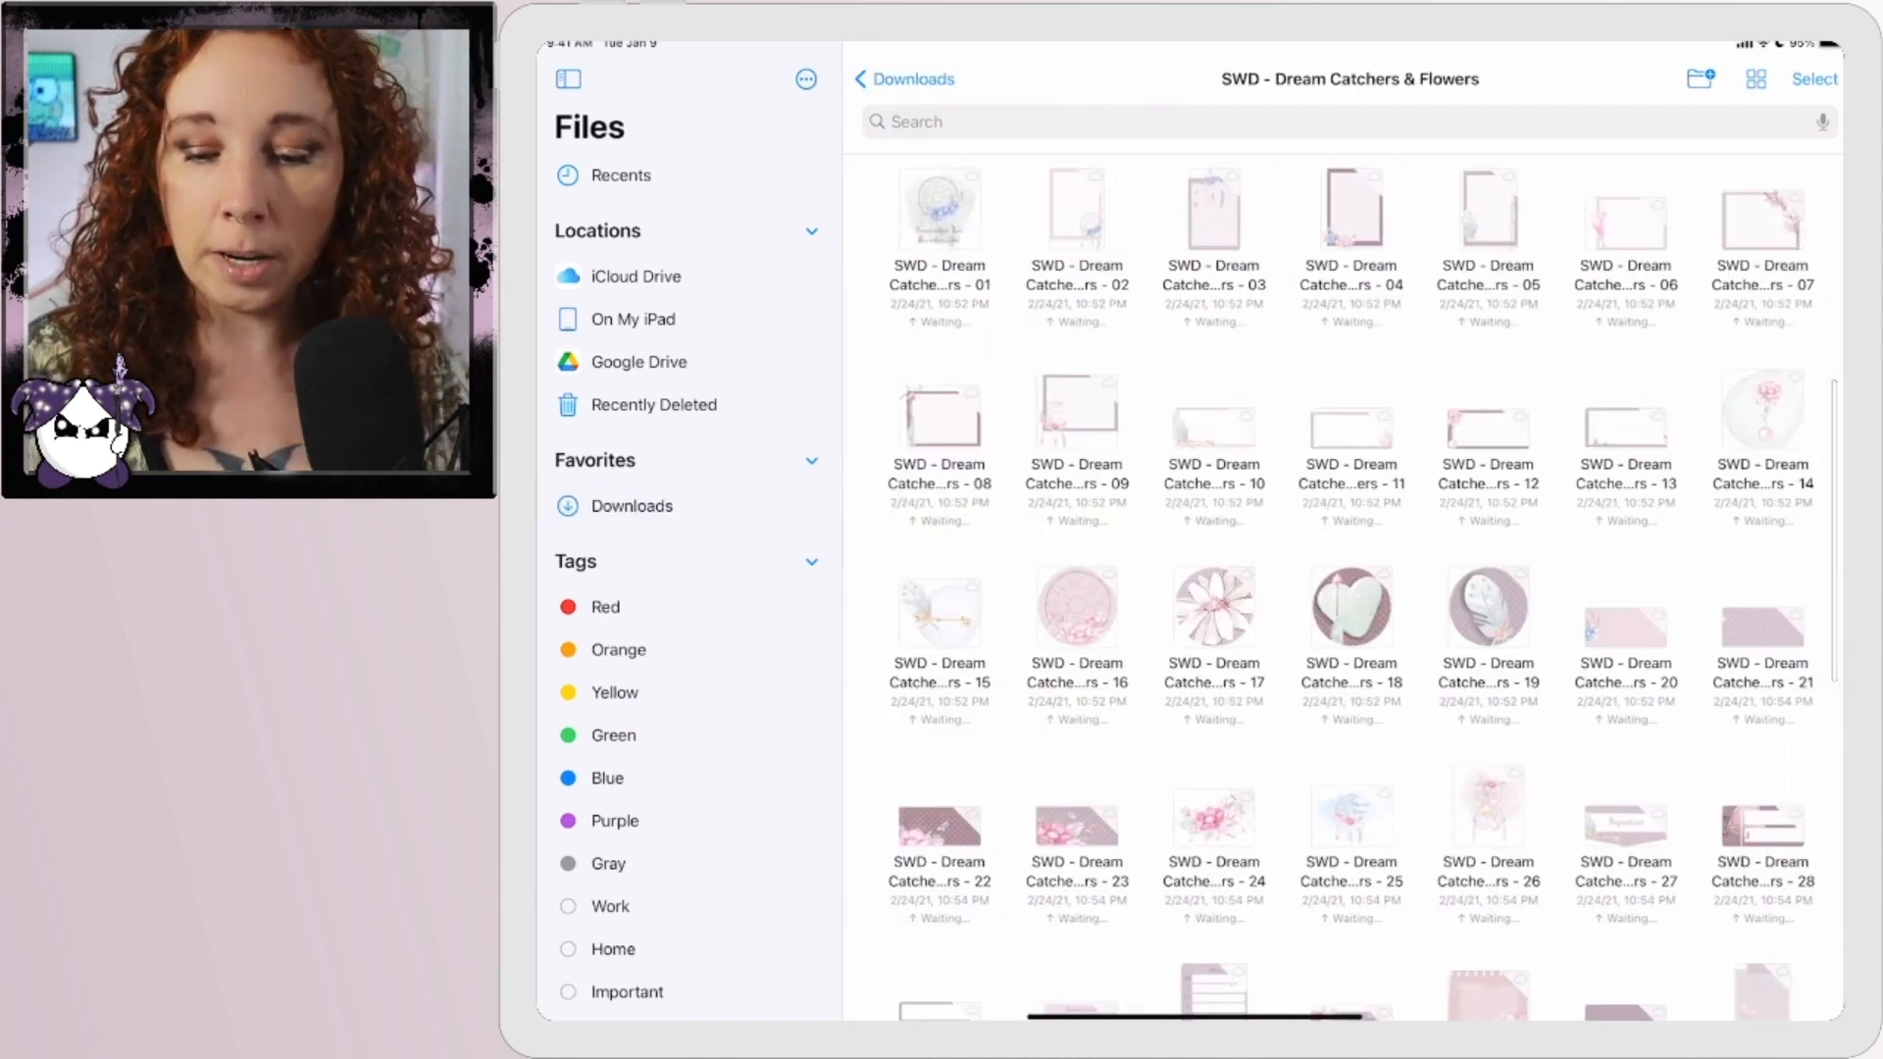
{"action": "scroll", "coordinate": [1341, 588], "scroll_direction": "down", "scroll_amount": 10}
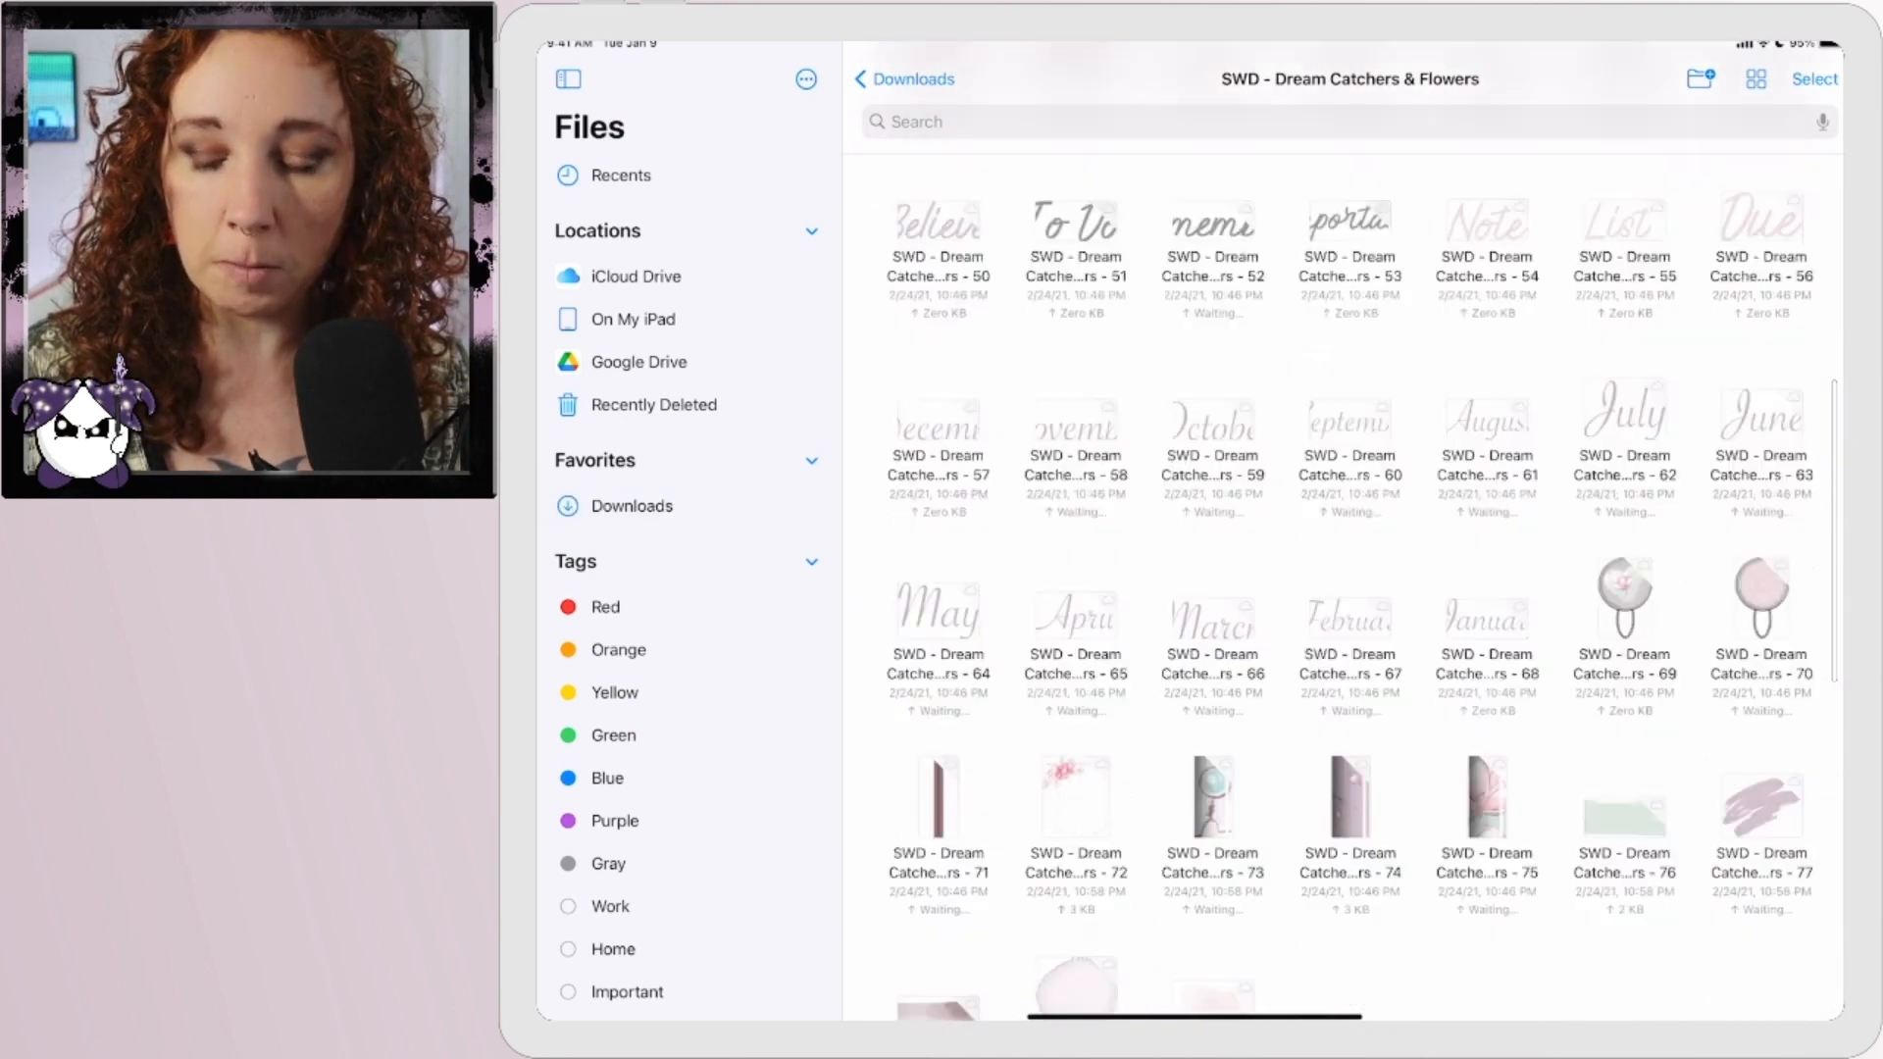
{"action": "scroll", "coordinate": [1343, 589], "scroll_direction": "up", "scroll_amount": 10}
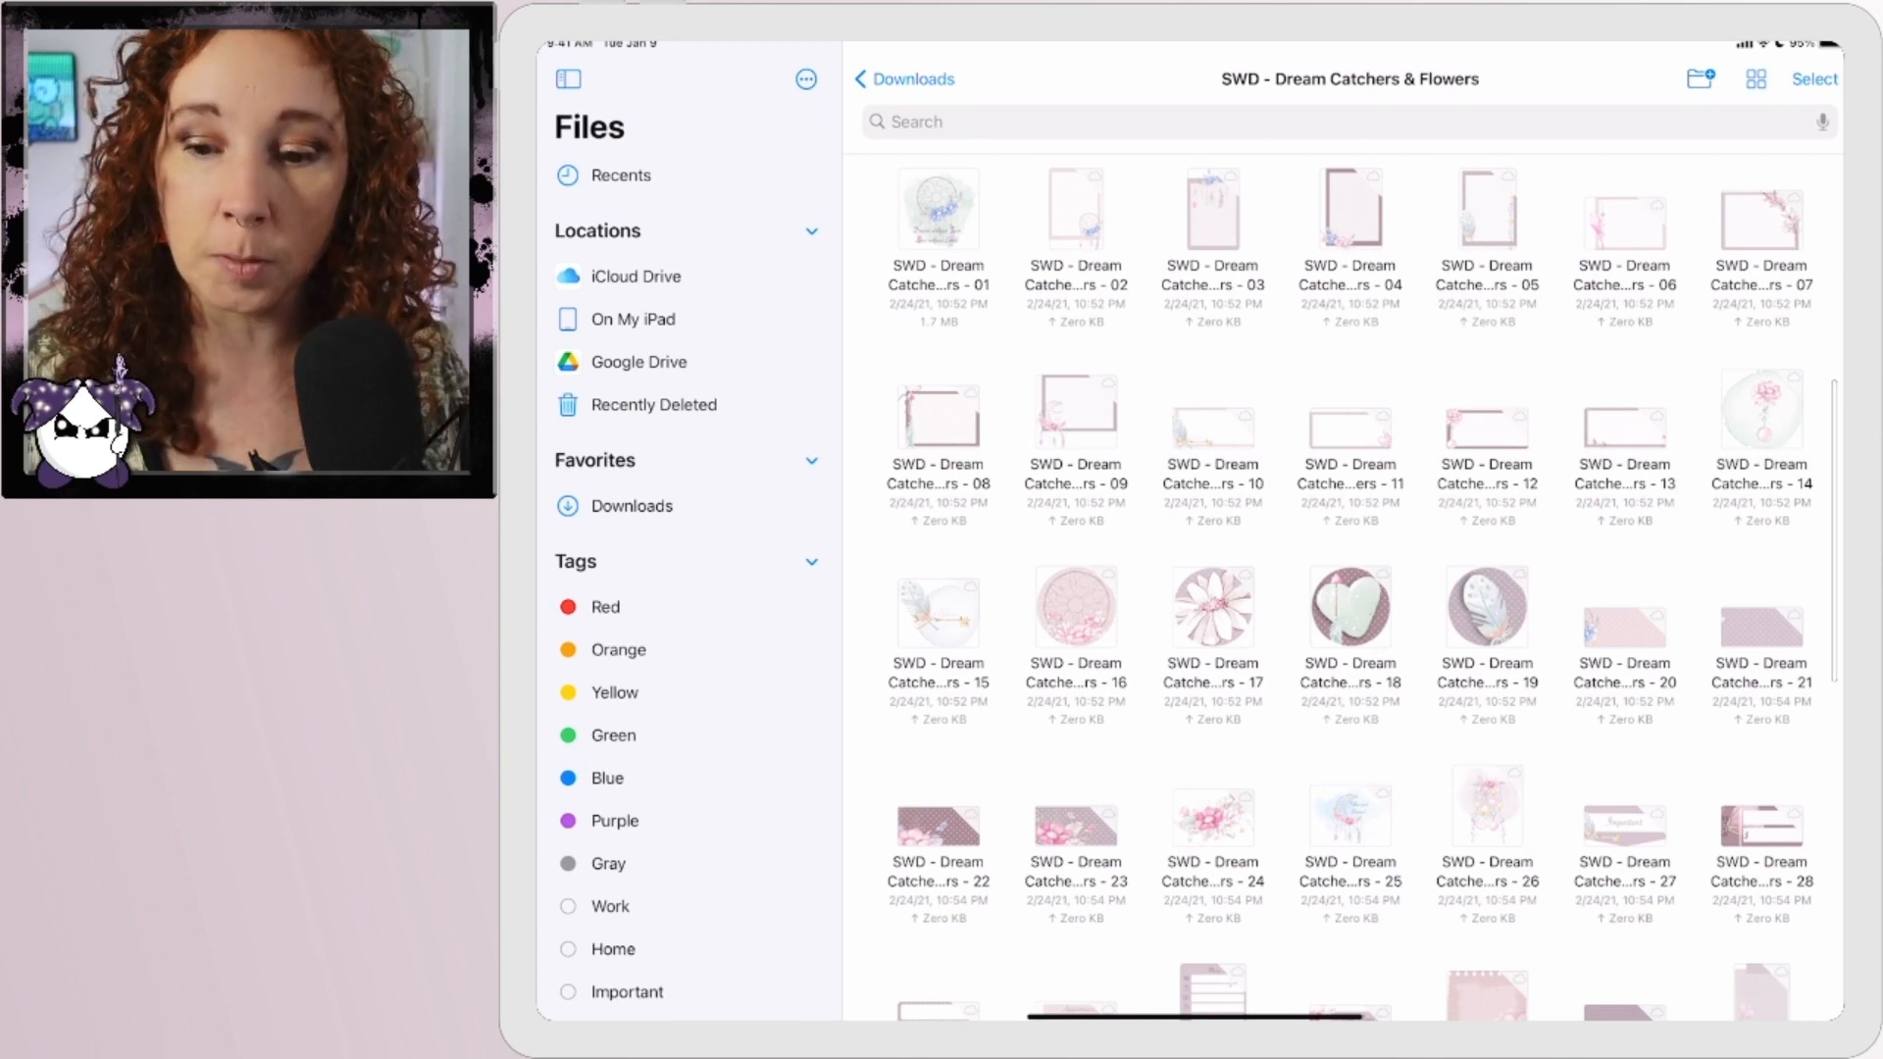
{"action": "left_click", "coordinate": [905, 78]}
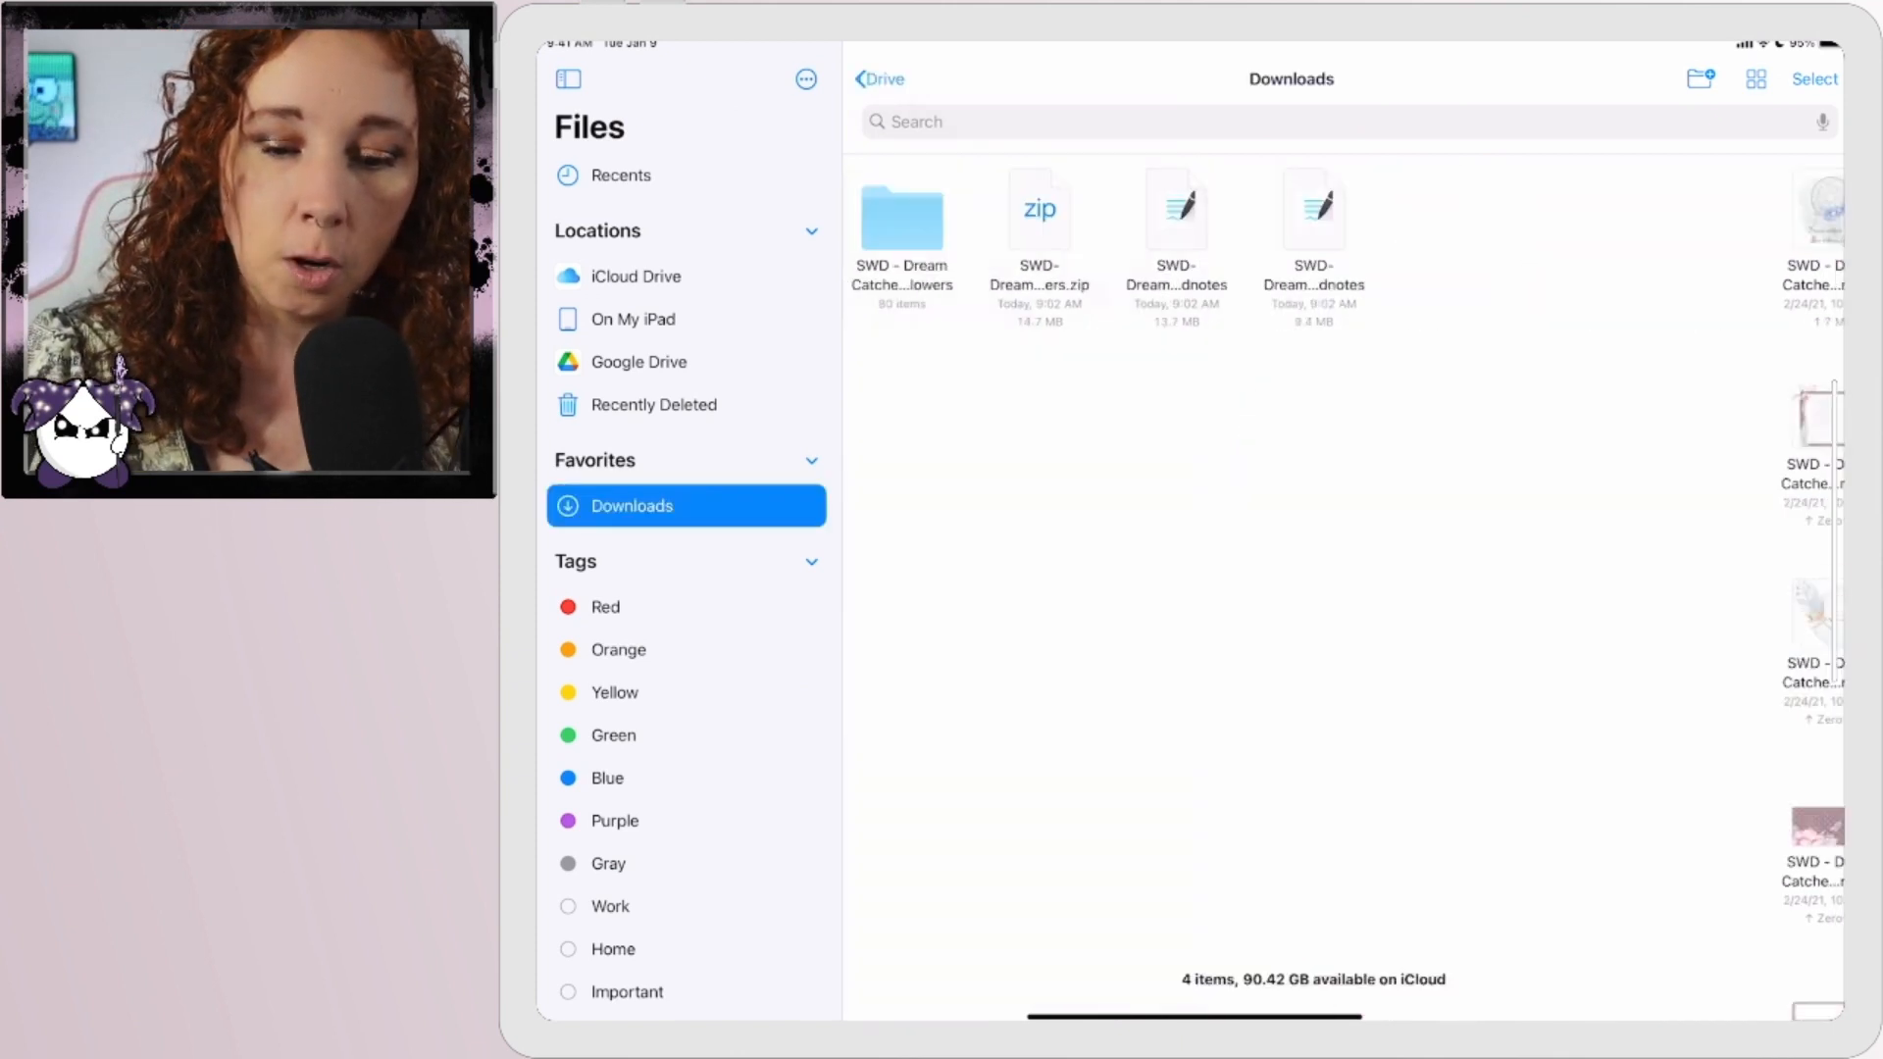
{"action": "left_click", "coordinate": [1810, 81]}
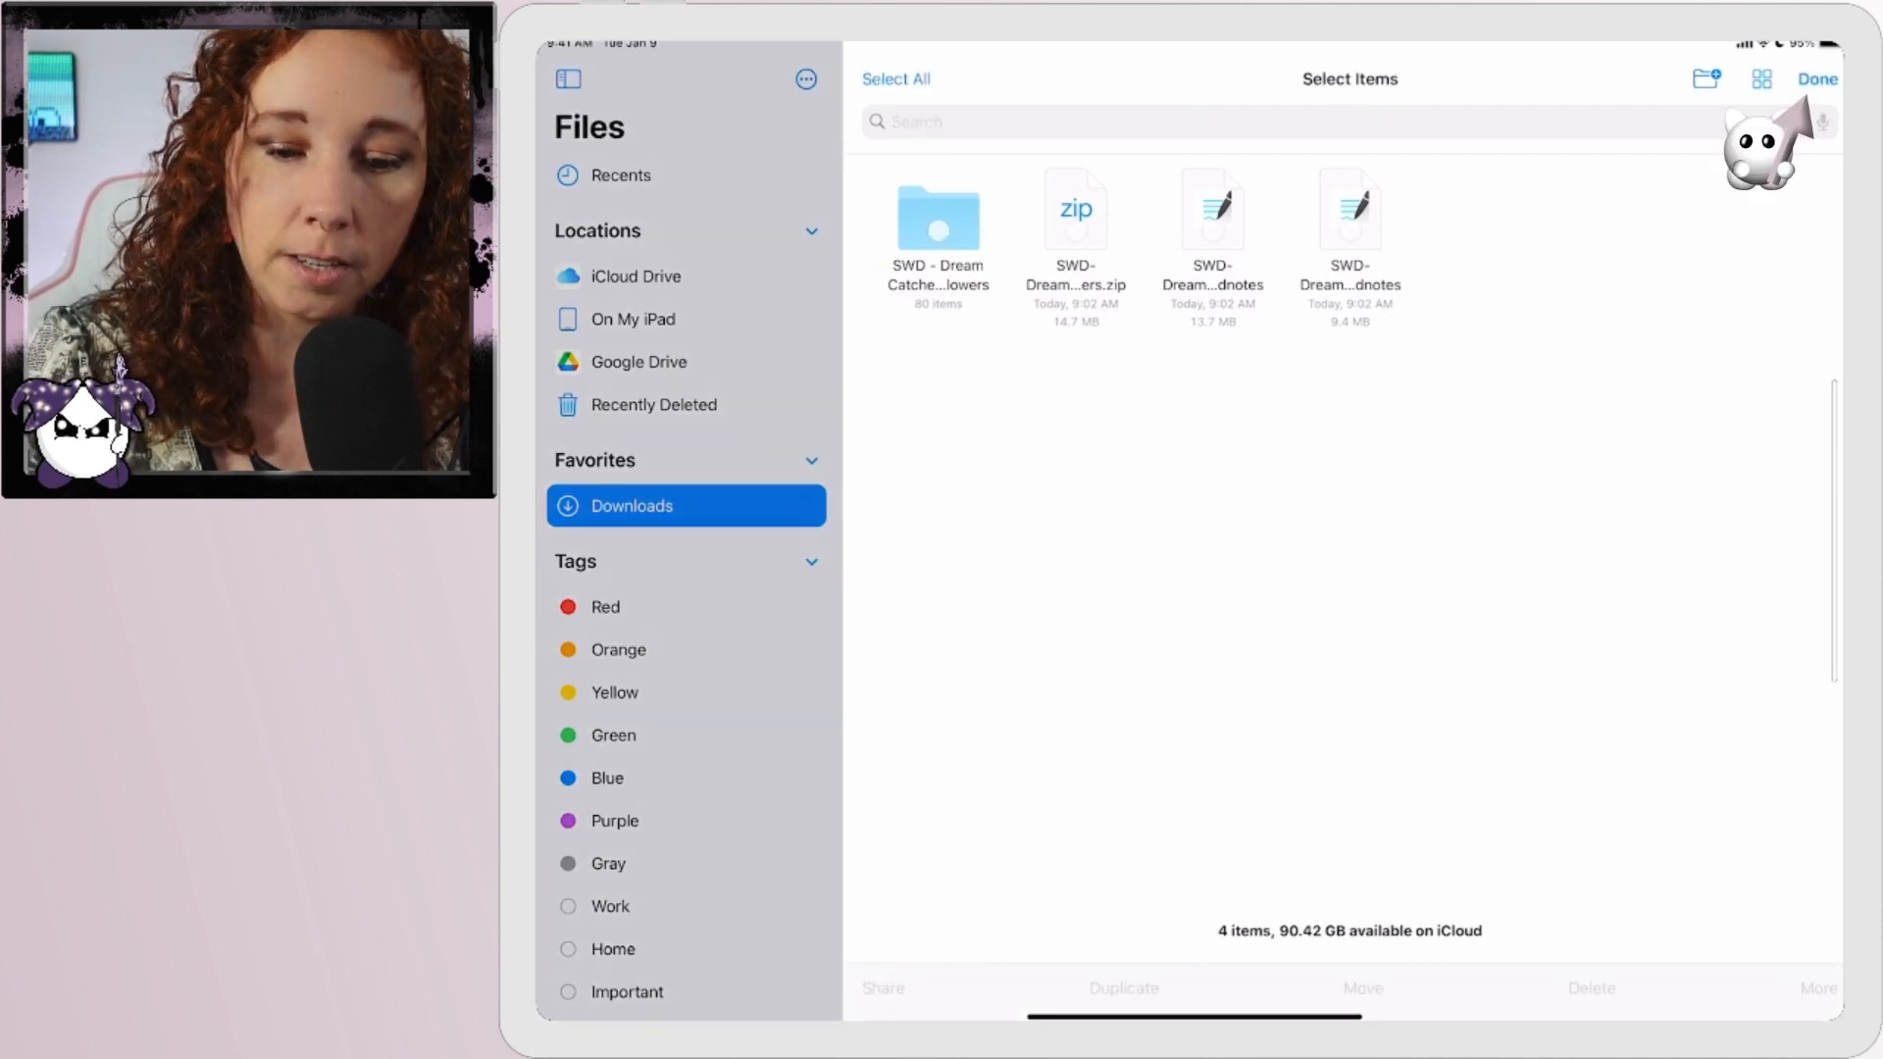
{"action": "left_click", "coordinate": [890, 218]}
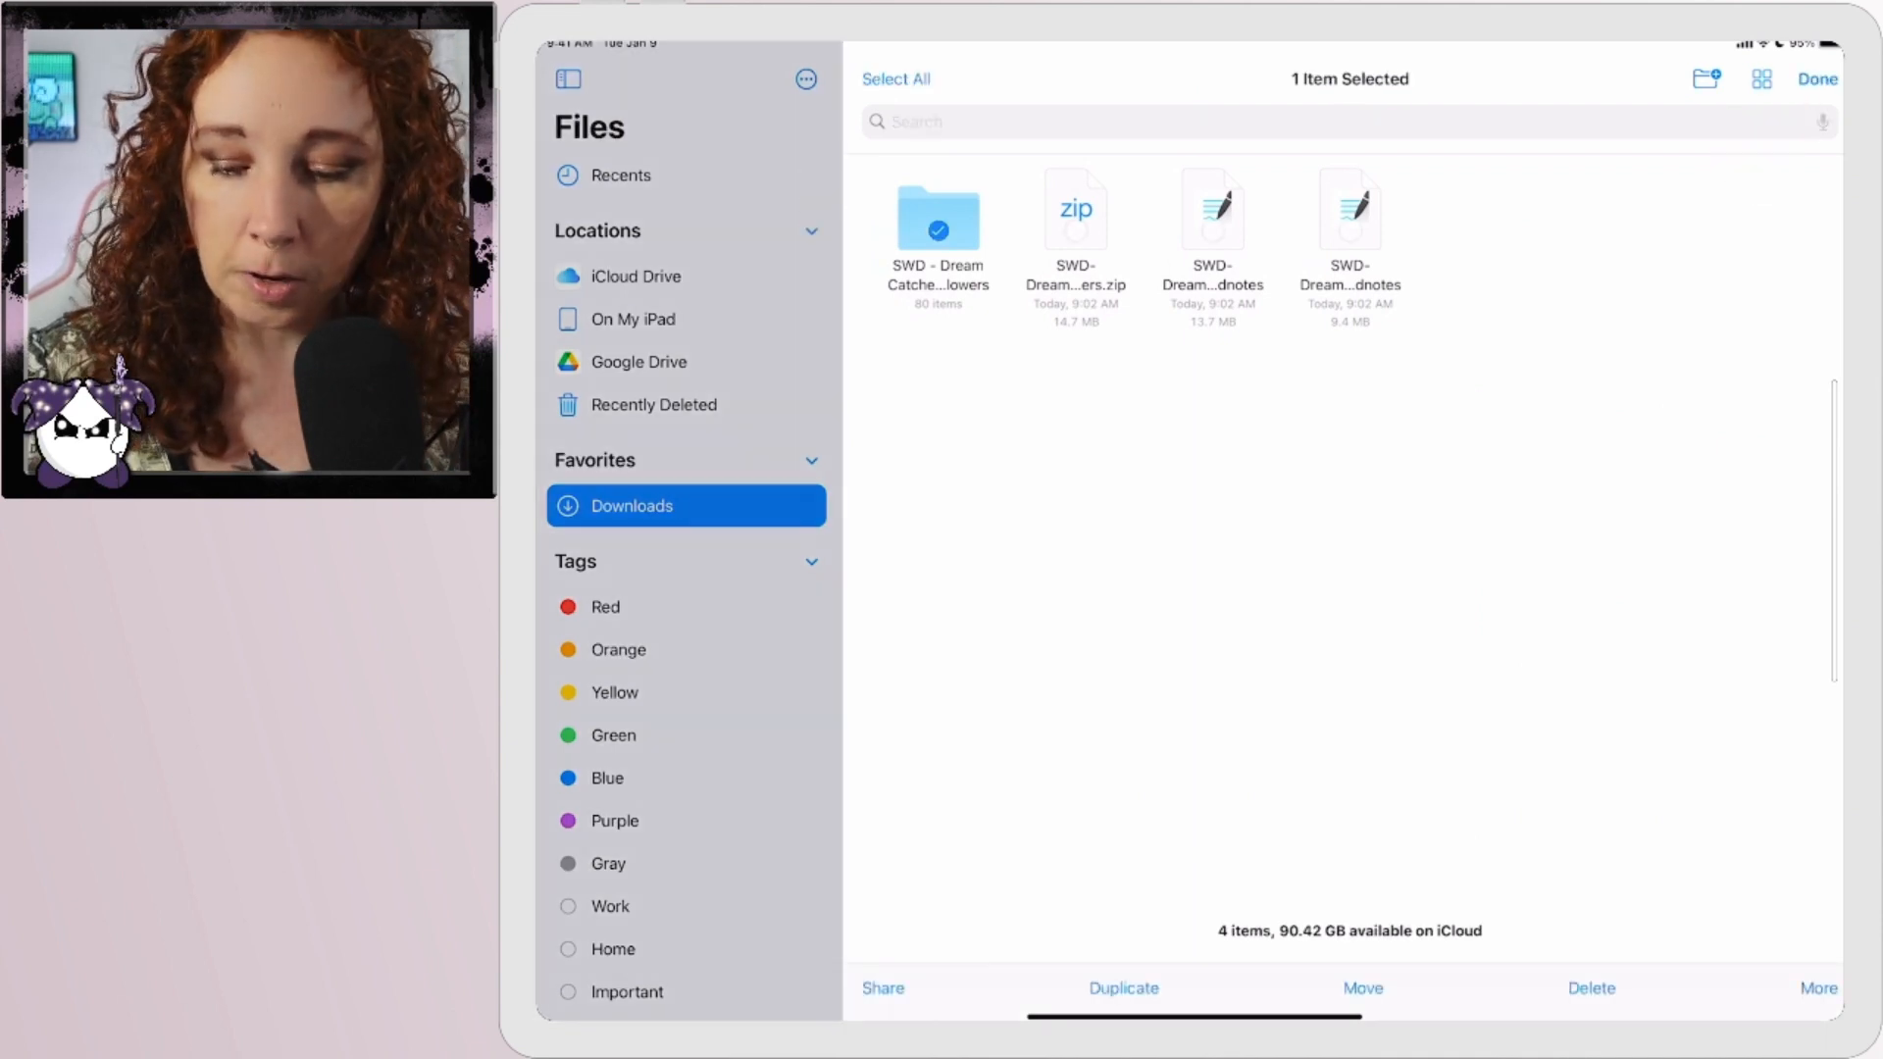
{"action": "left_click", "coordinate": [1364, 987]}
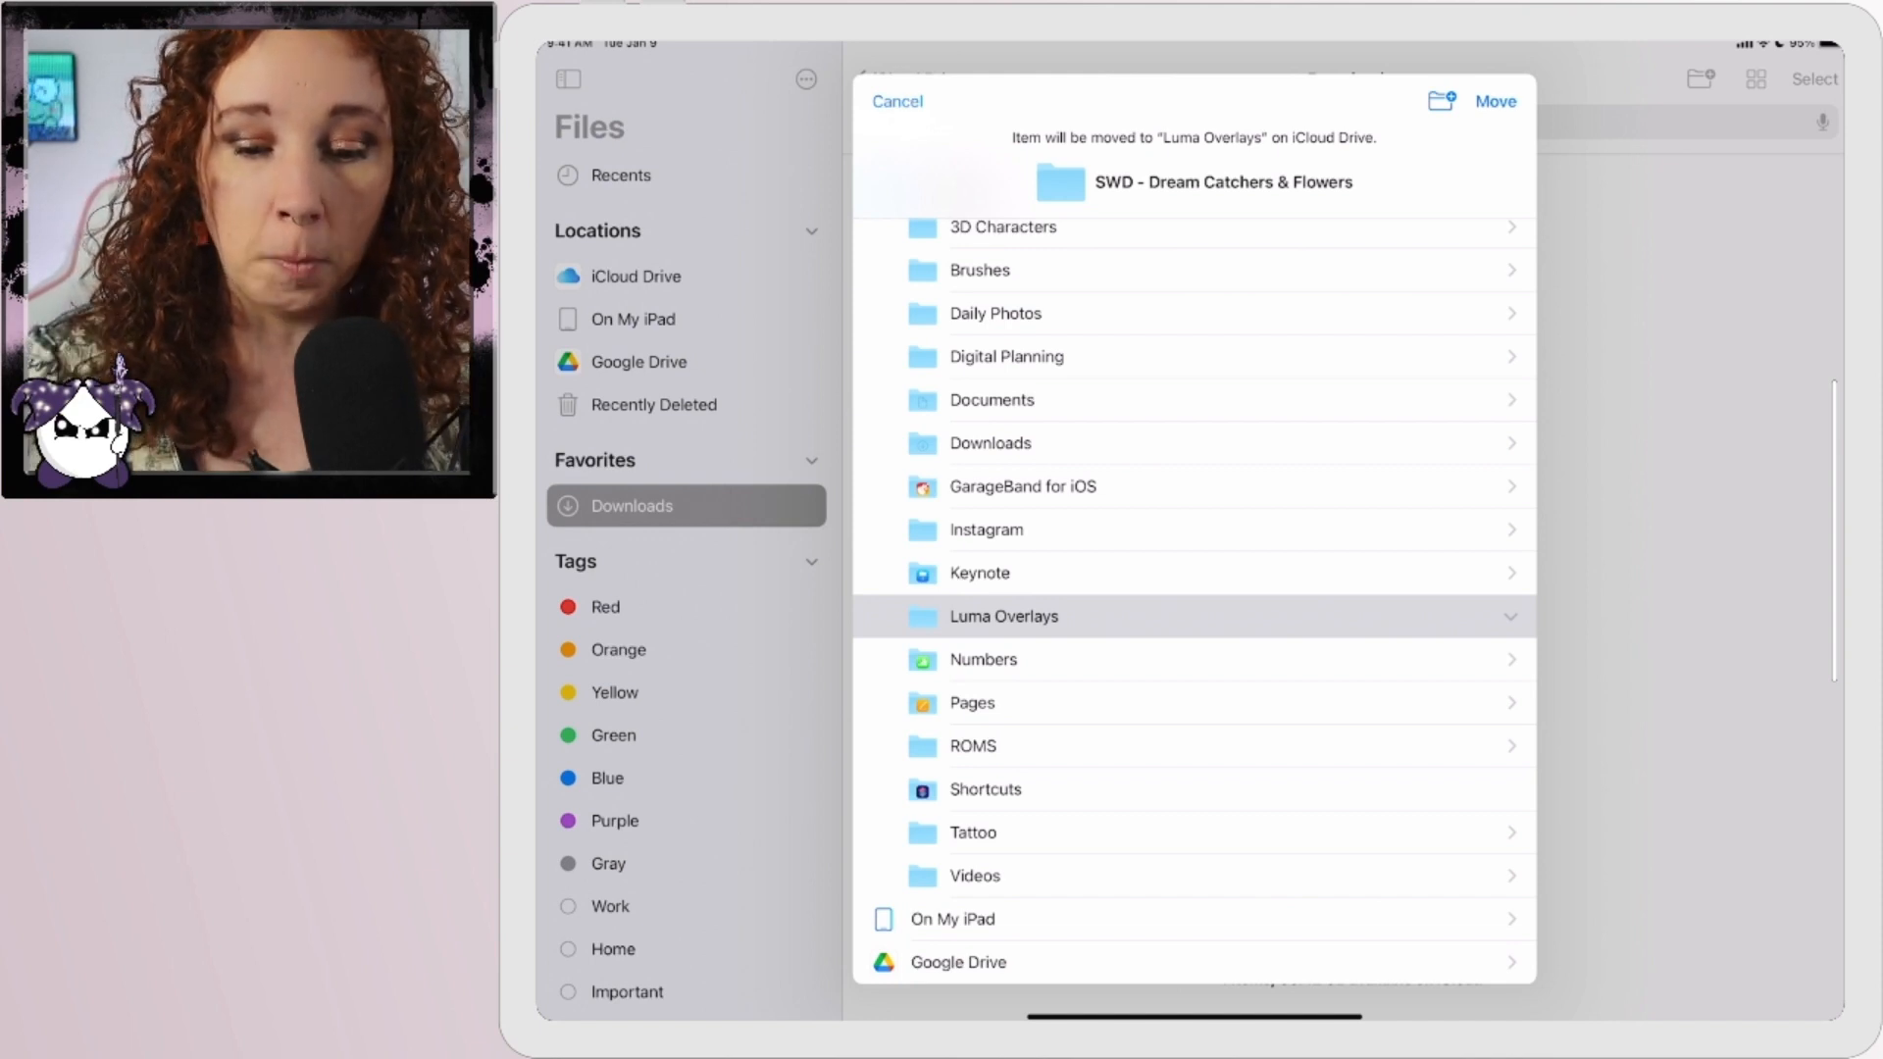
{"action": "left_click", "coordinate": [1007, 356]}
{"action": "scroll", "coordinate": [1195, 590], "scroll_direction": "down", "scroll_amount": 3}
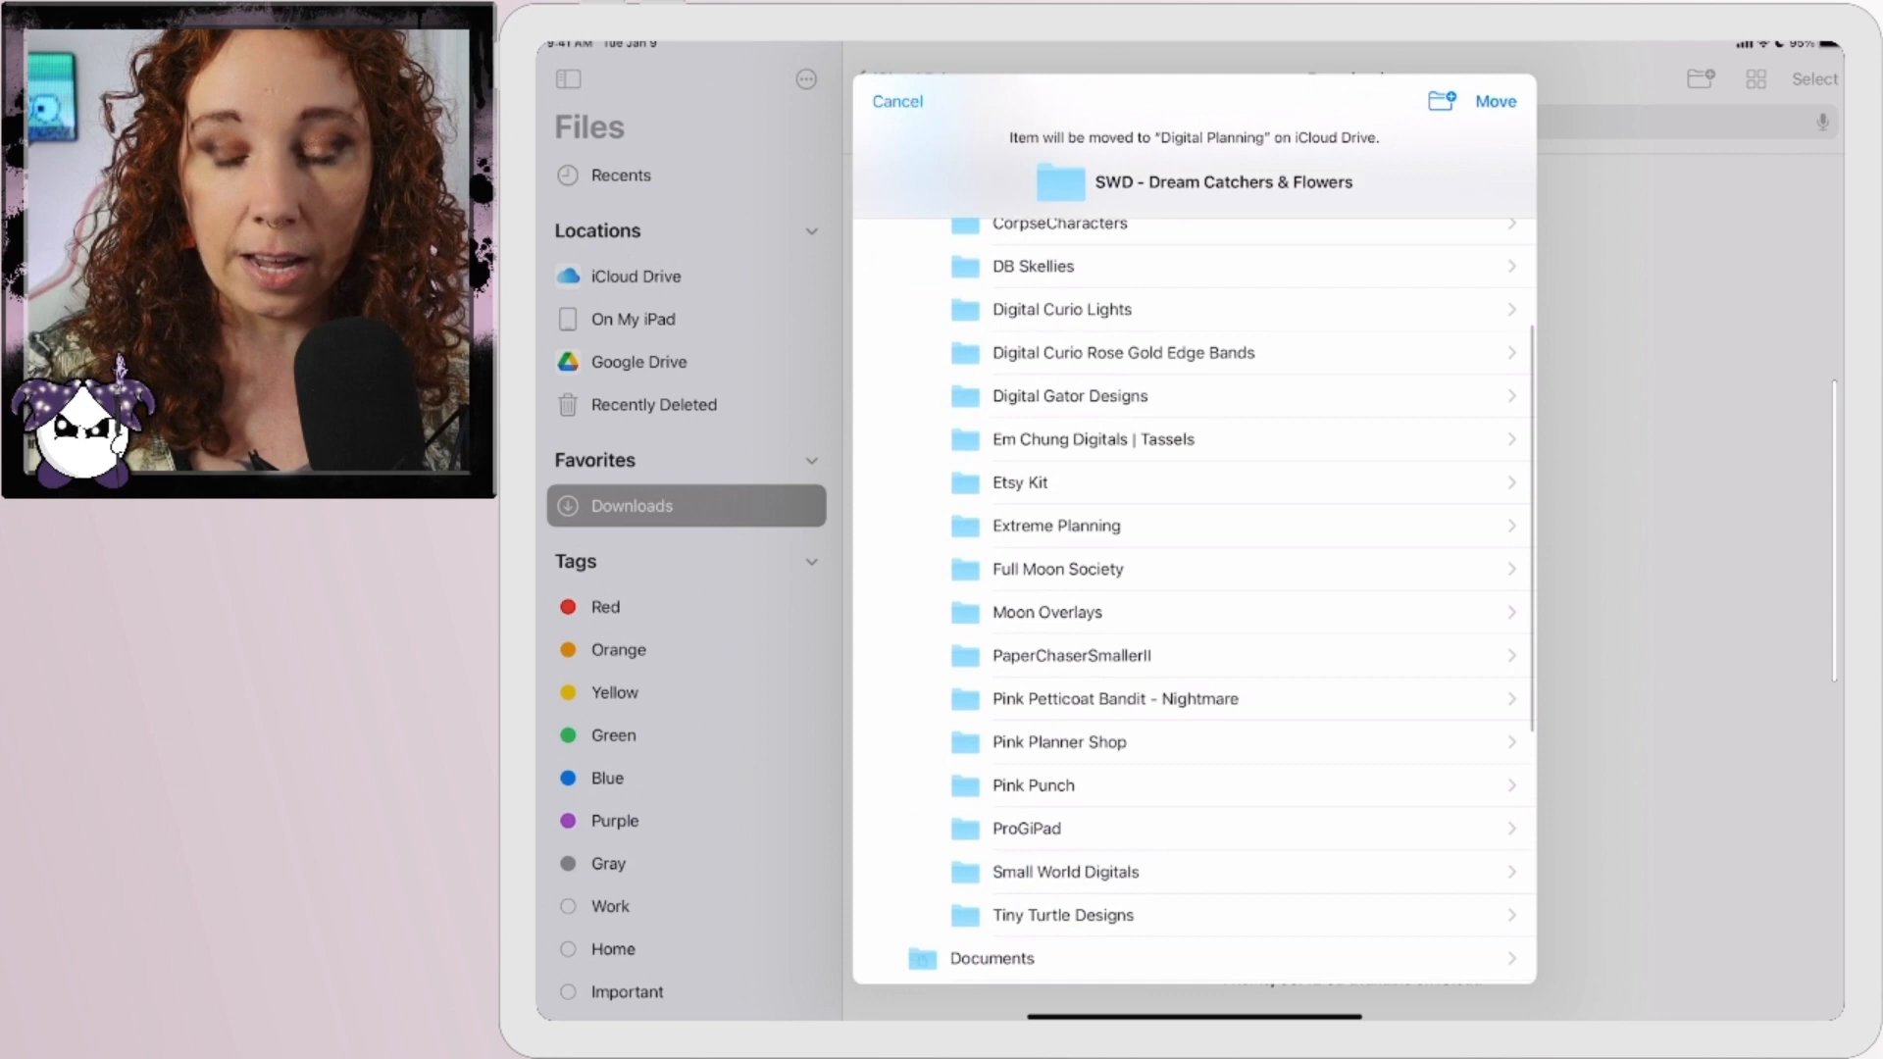
{"action": "scroll", "coordinate": [1196, 589], "scroll_direction": "up", "scroll_amount": 2}
{"action": "left_click", "coordinate": [897, 101]}
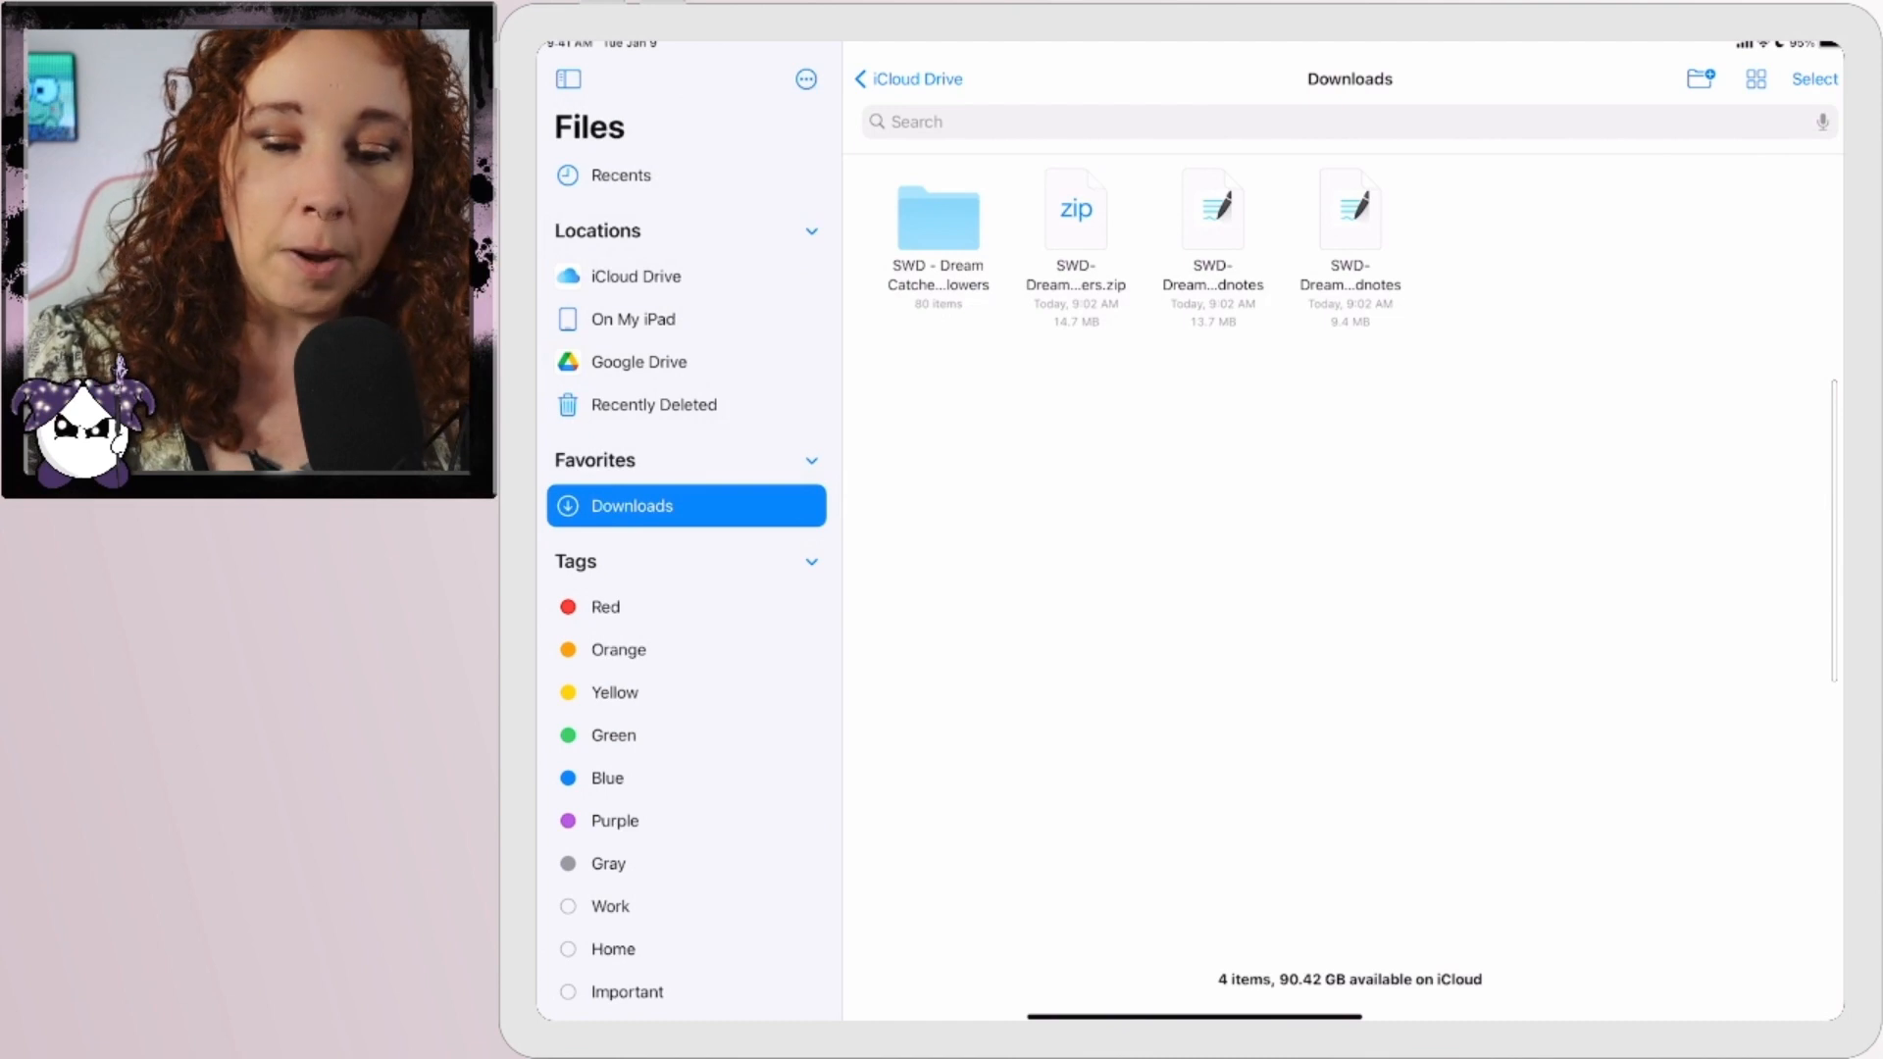
Put GoodNotes in Split View beside the Dream Catchers & Flowers folder, widened for the page.
{"action": "left_click", "coordinate": [938, 221]}
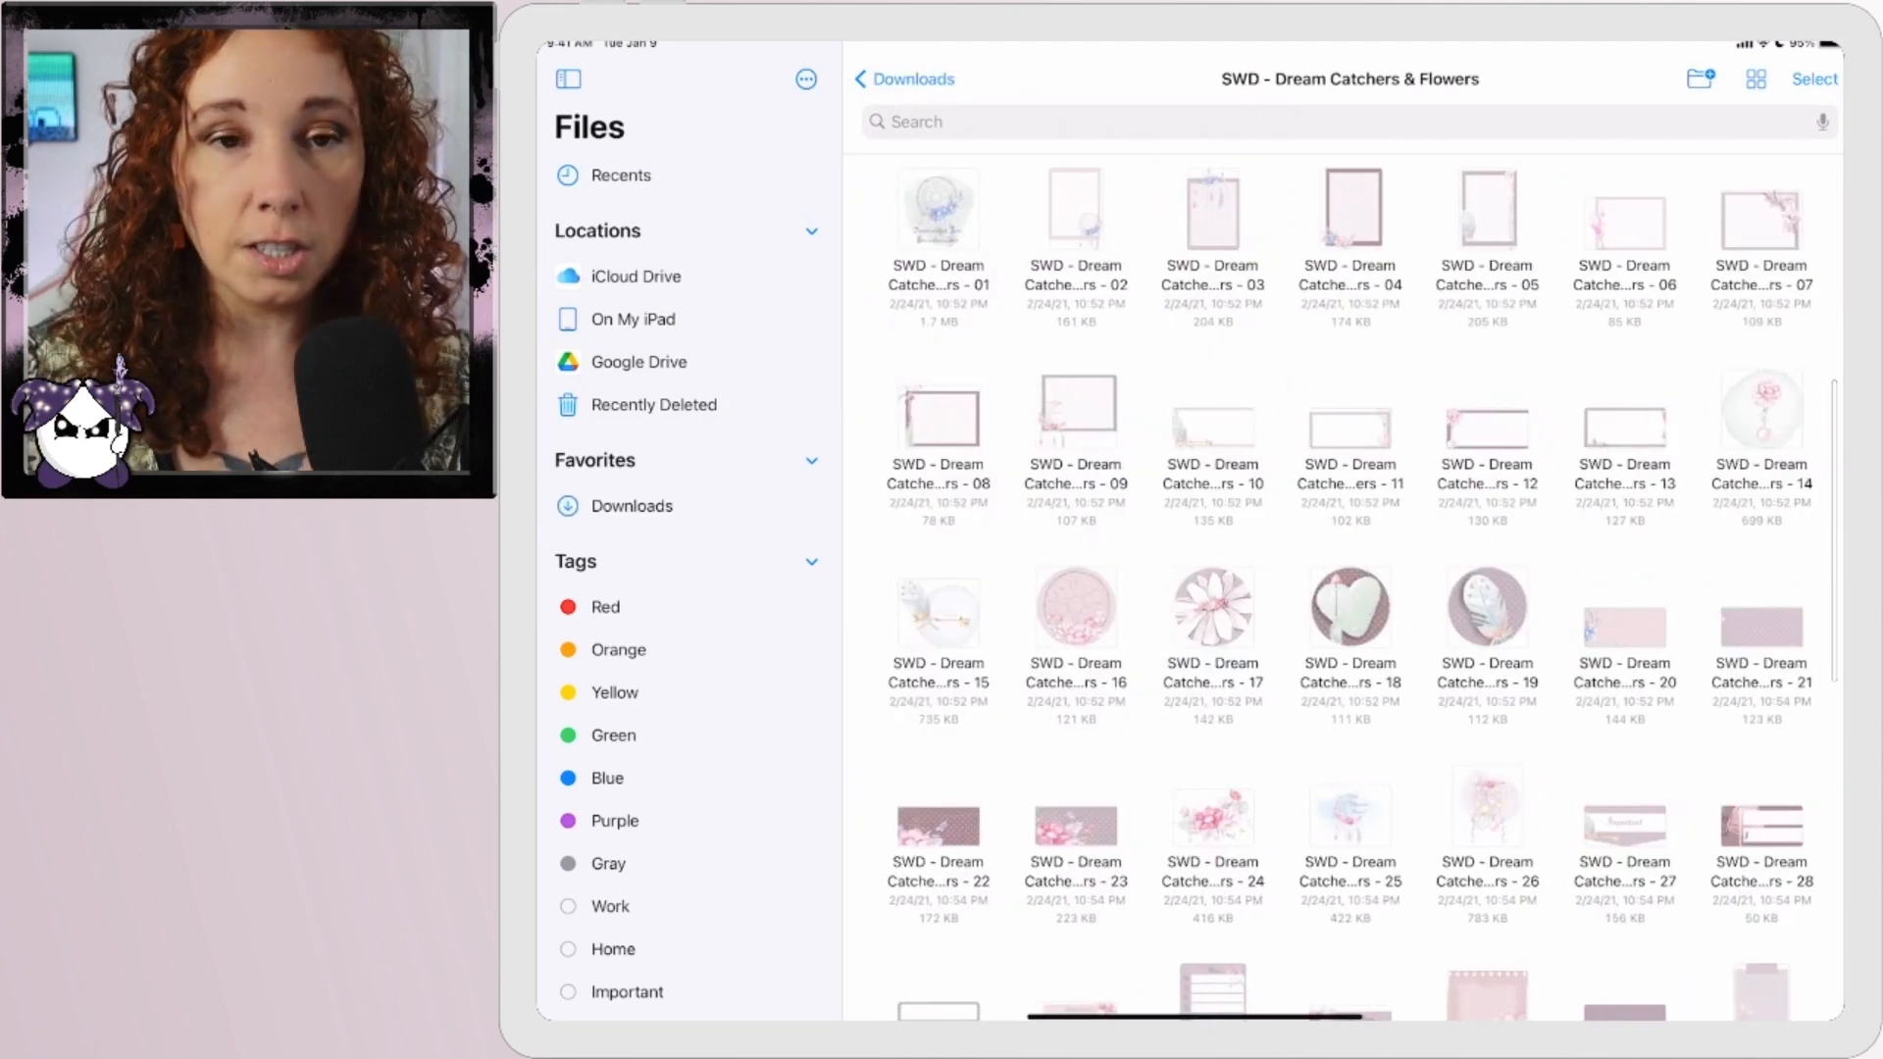
{"action": "left_click_drag", "start_coordinate": [1193, 1018], "coordinate": [1193, 942]}
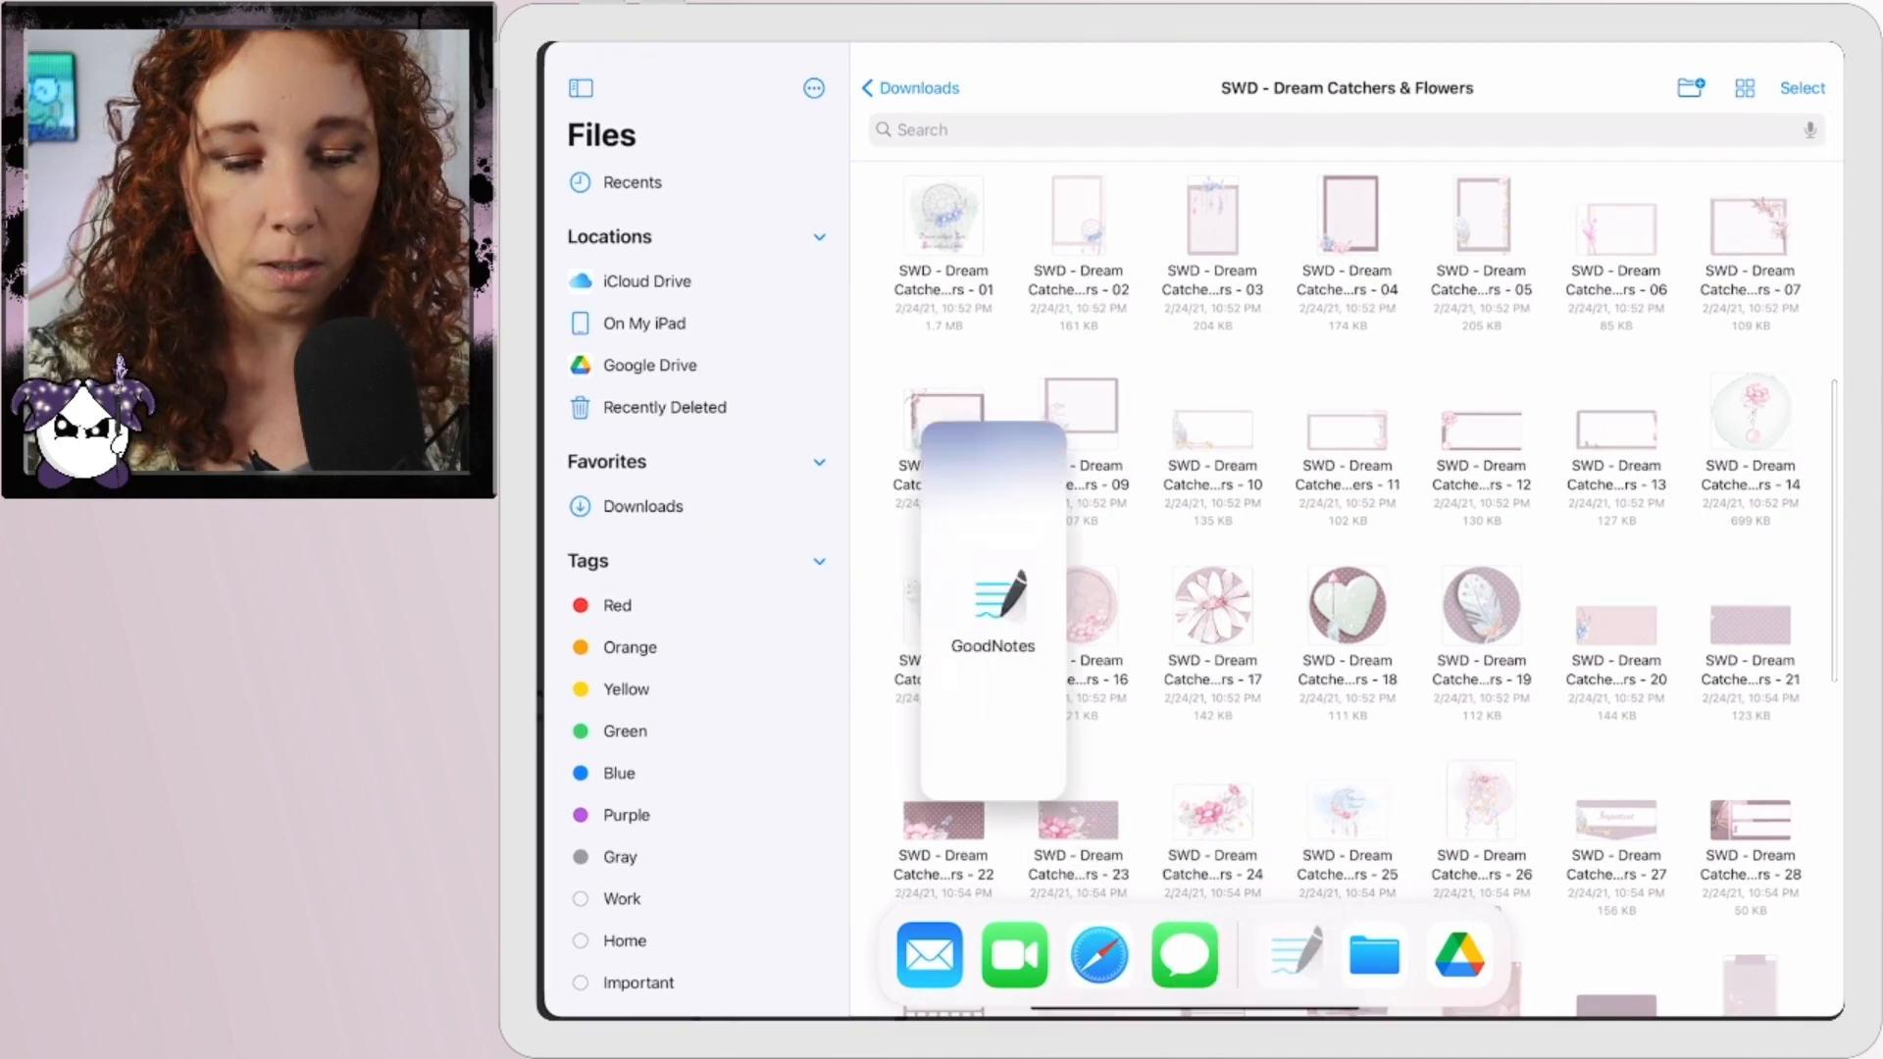
{"action": "left_click_drag", "start_coordinate": [1293, 954], "coordinate": [618, 590]}
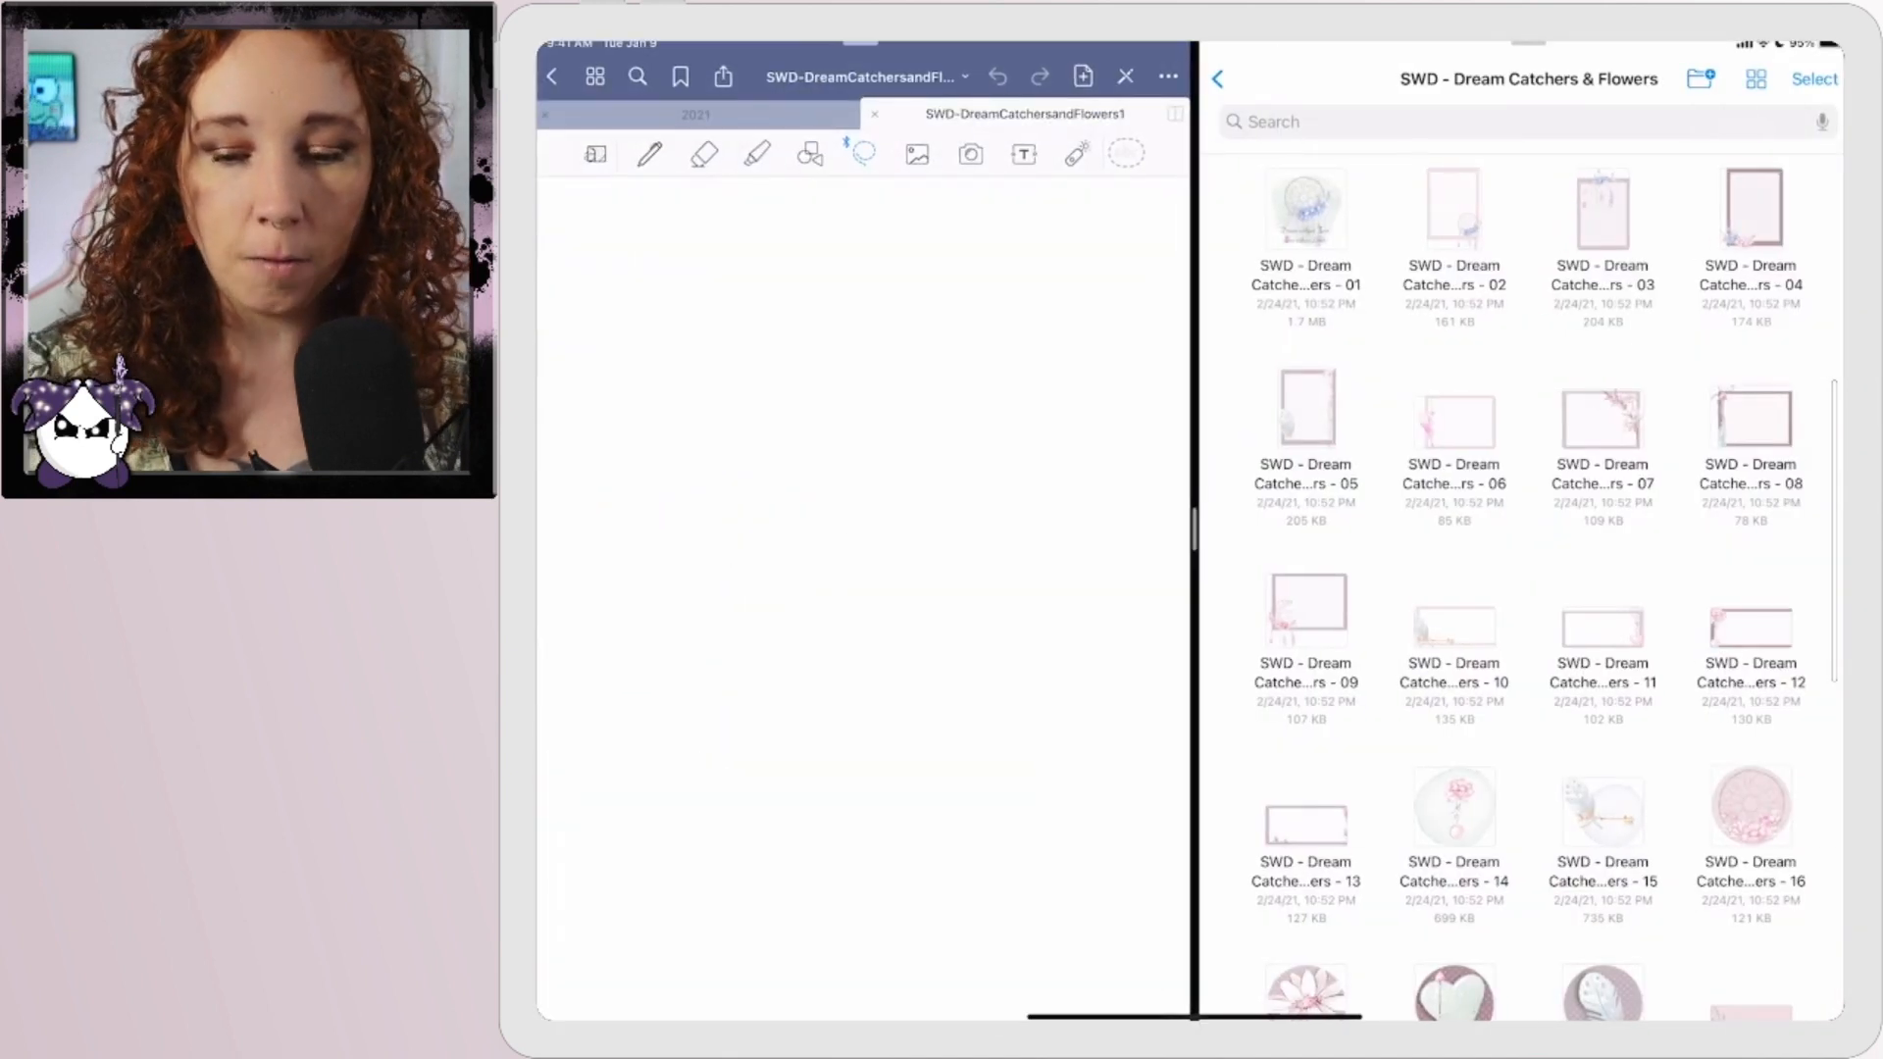
{"action": "left_click_drag", "start_coordinate": [1195, 530], "coordinate": [1468, 530]}
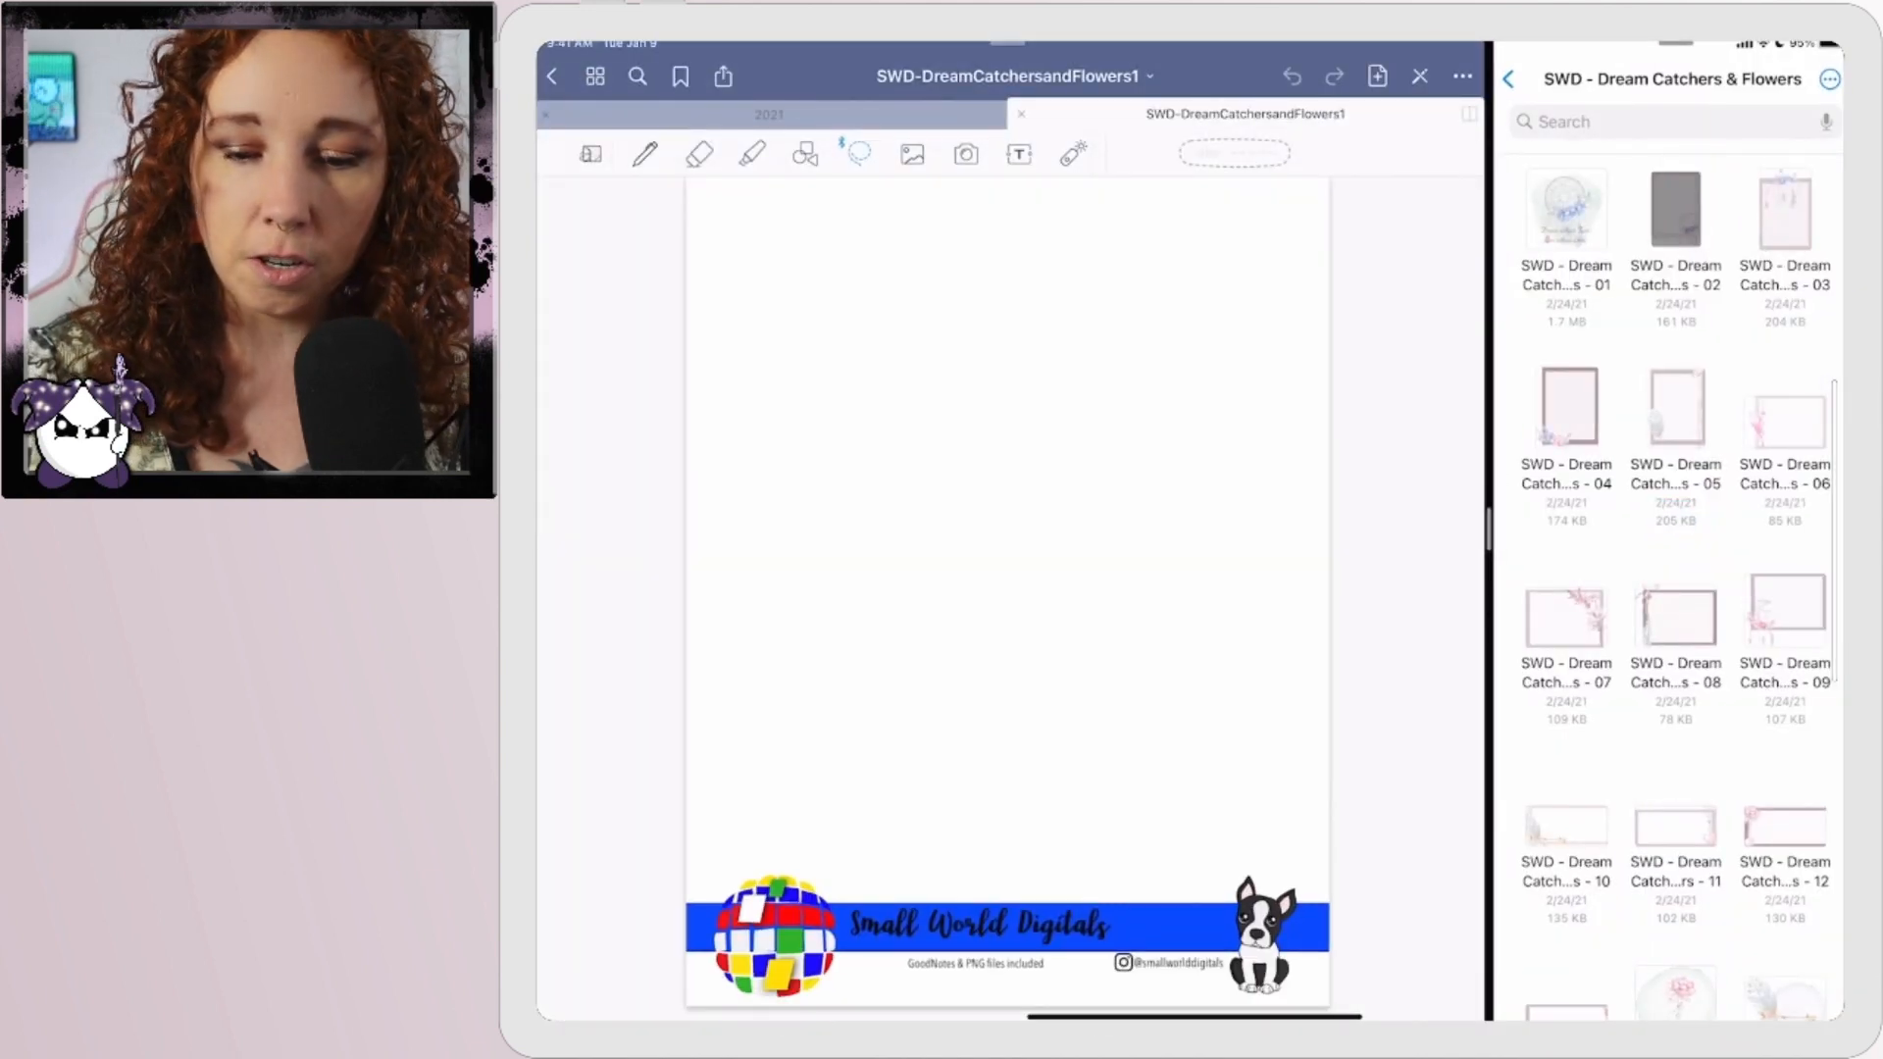
Drop dreamcatcher frame image 02 onto the page and shrink it into the top-left corner.
{"action": "left_click_drag", "start_coordinate": [1674, 206], "coordinate": [868, 430]}
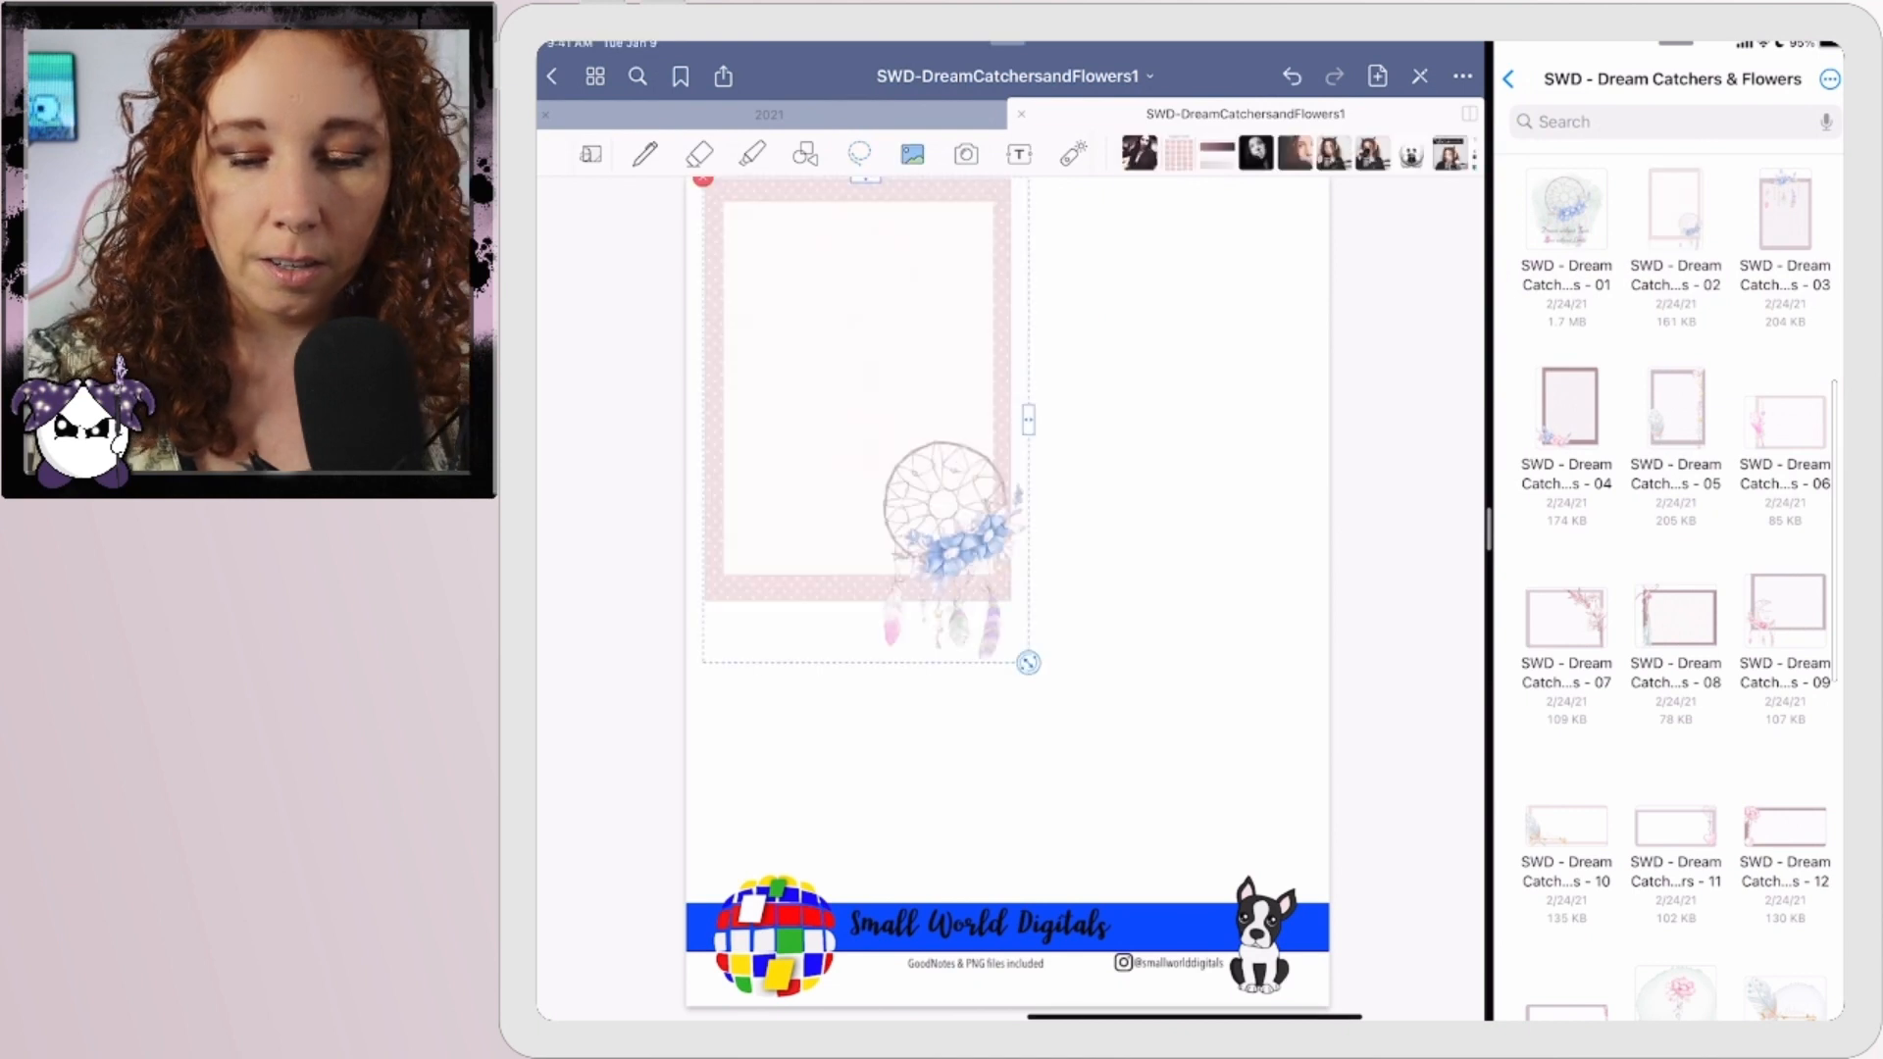
{"action": "left_click_drag", "start_coordinate": [1029, 662], "coordinate": [933, 521]}
{"action": "left_click_drag", "start_coordinate": [864, 415], "coordinate": [798, 369]}
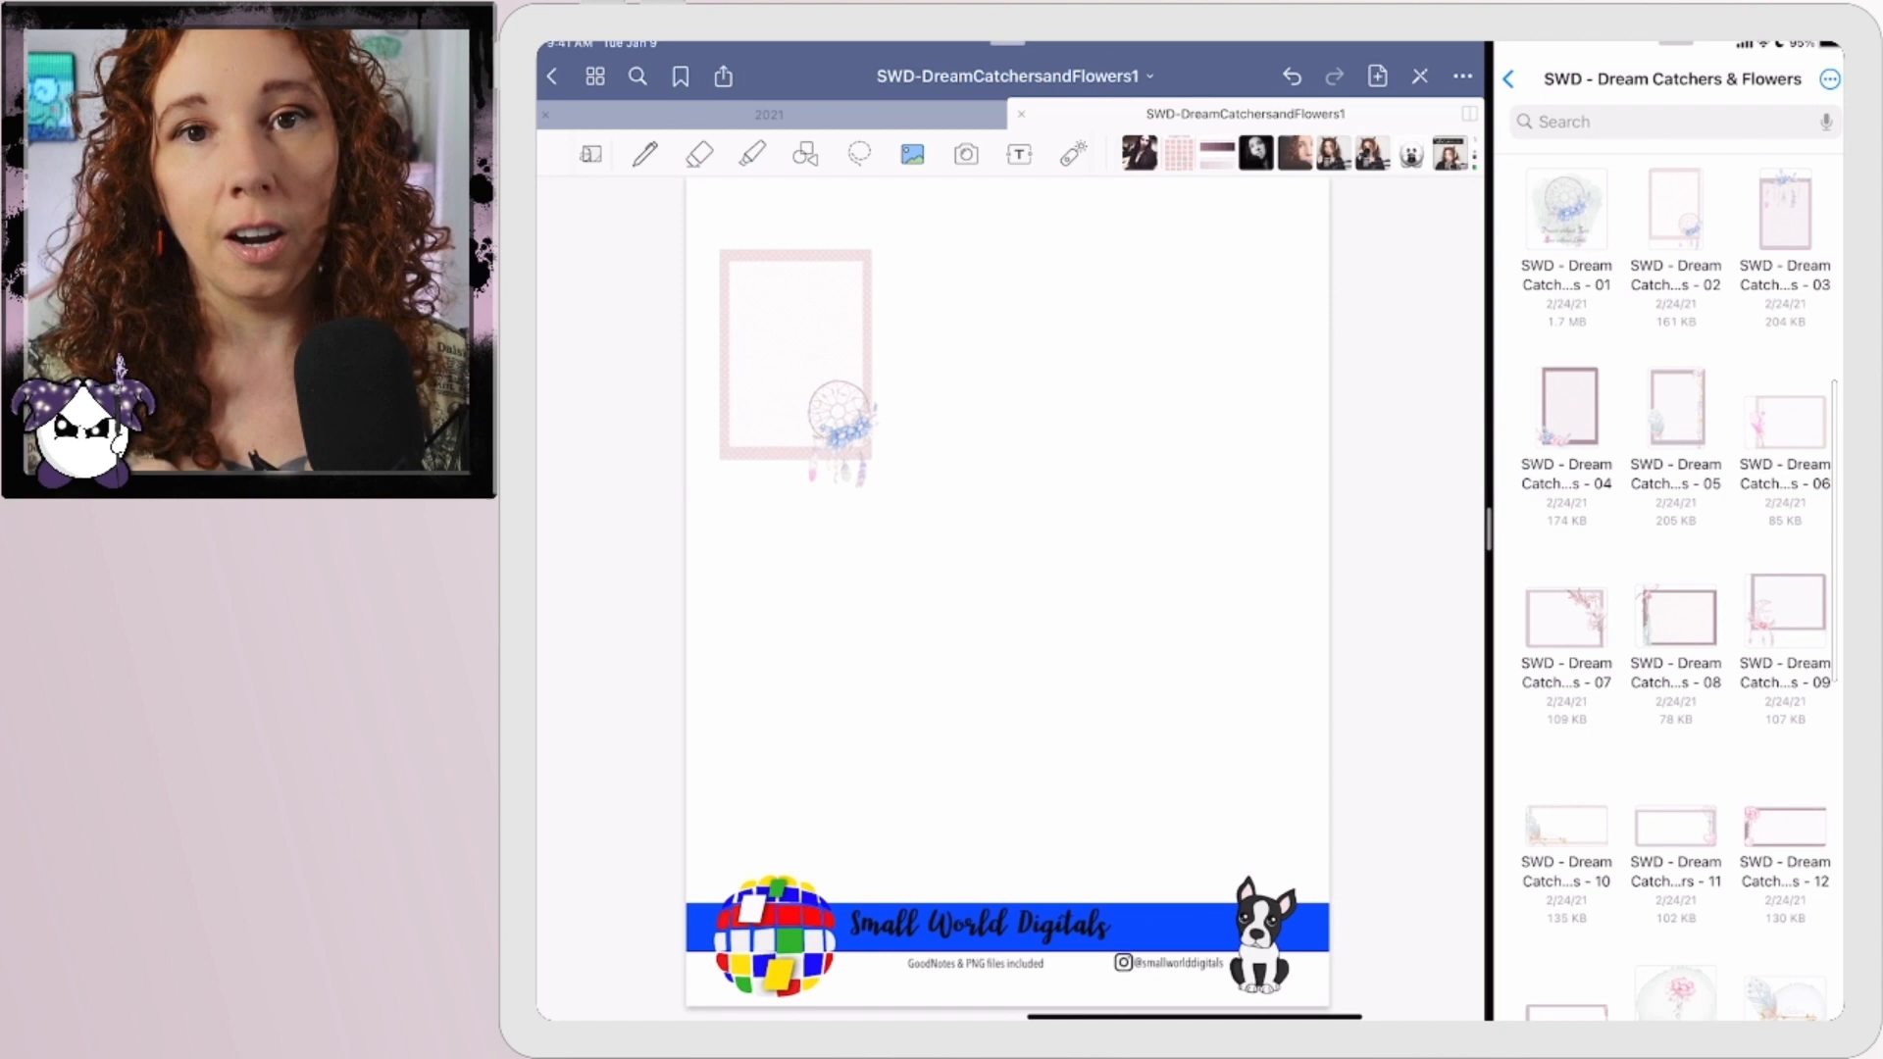
{"action": "scroll", "coordinate": [1677, 588], "scroll_direction": "down", "scroll_amount": 10}
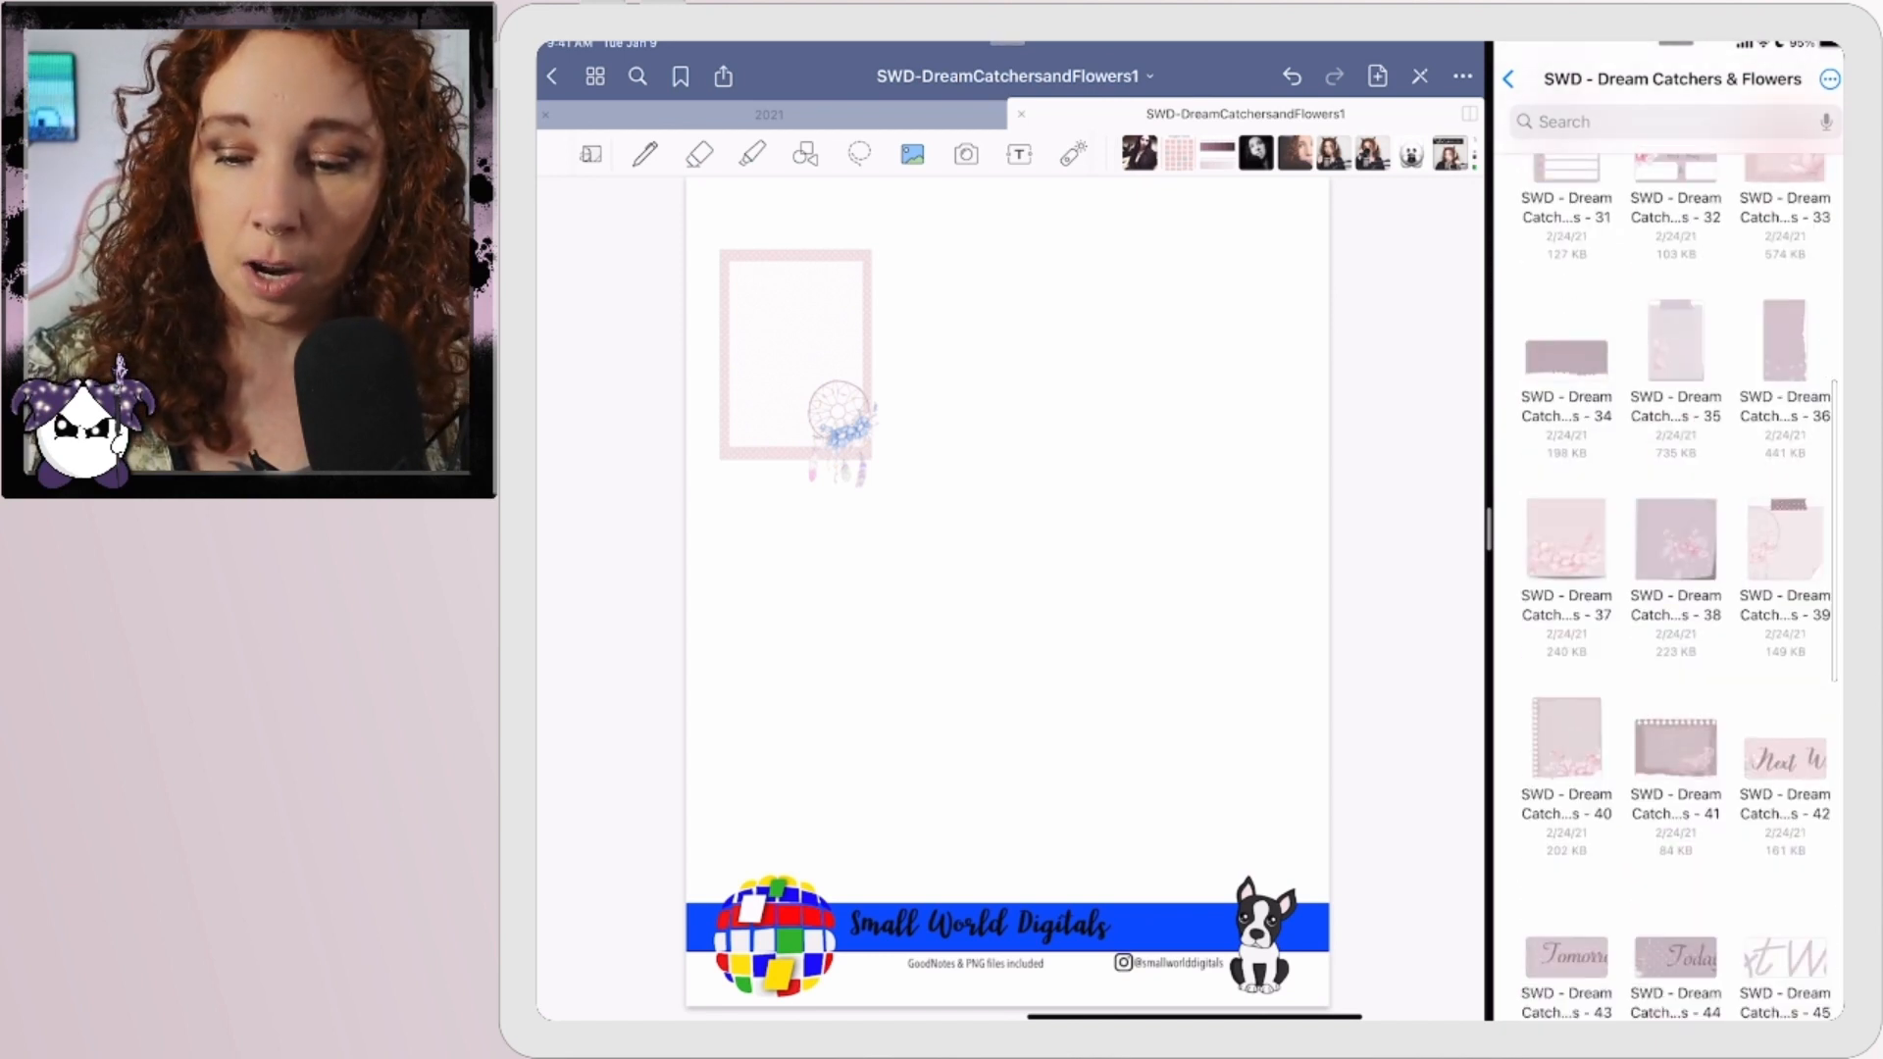
Add floral image 38 and delete it, then drop four copies of floral image 37 around the page.
{"action": "left_click_drag", "start_coordinate": [1675, 541], "coordinate": [1110, 656]}
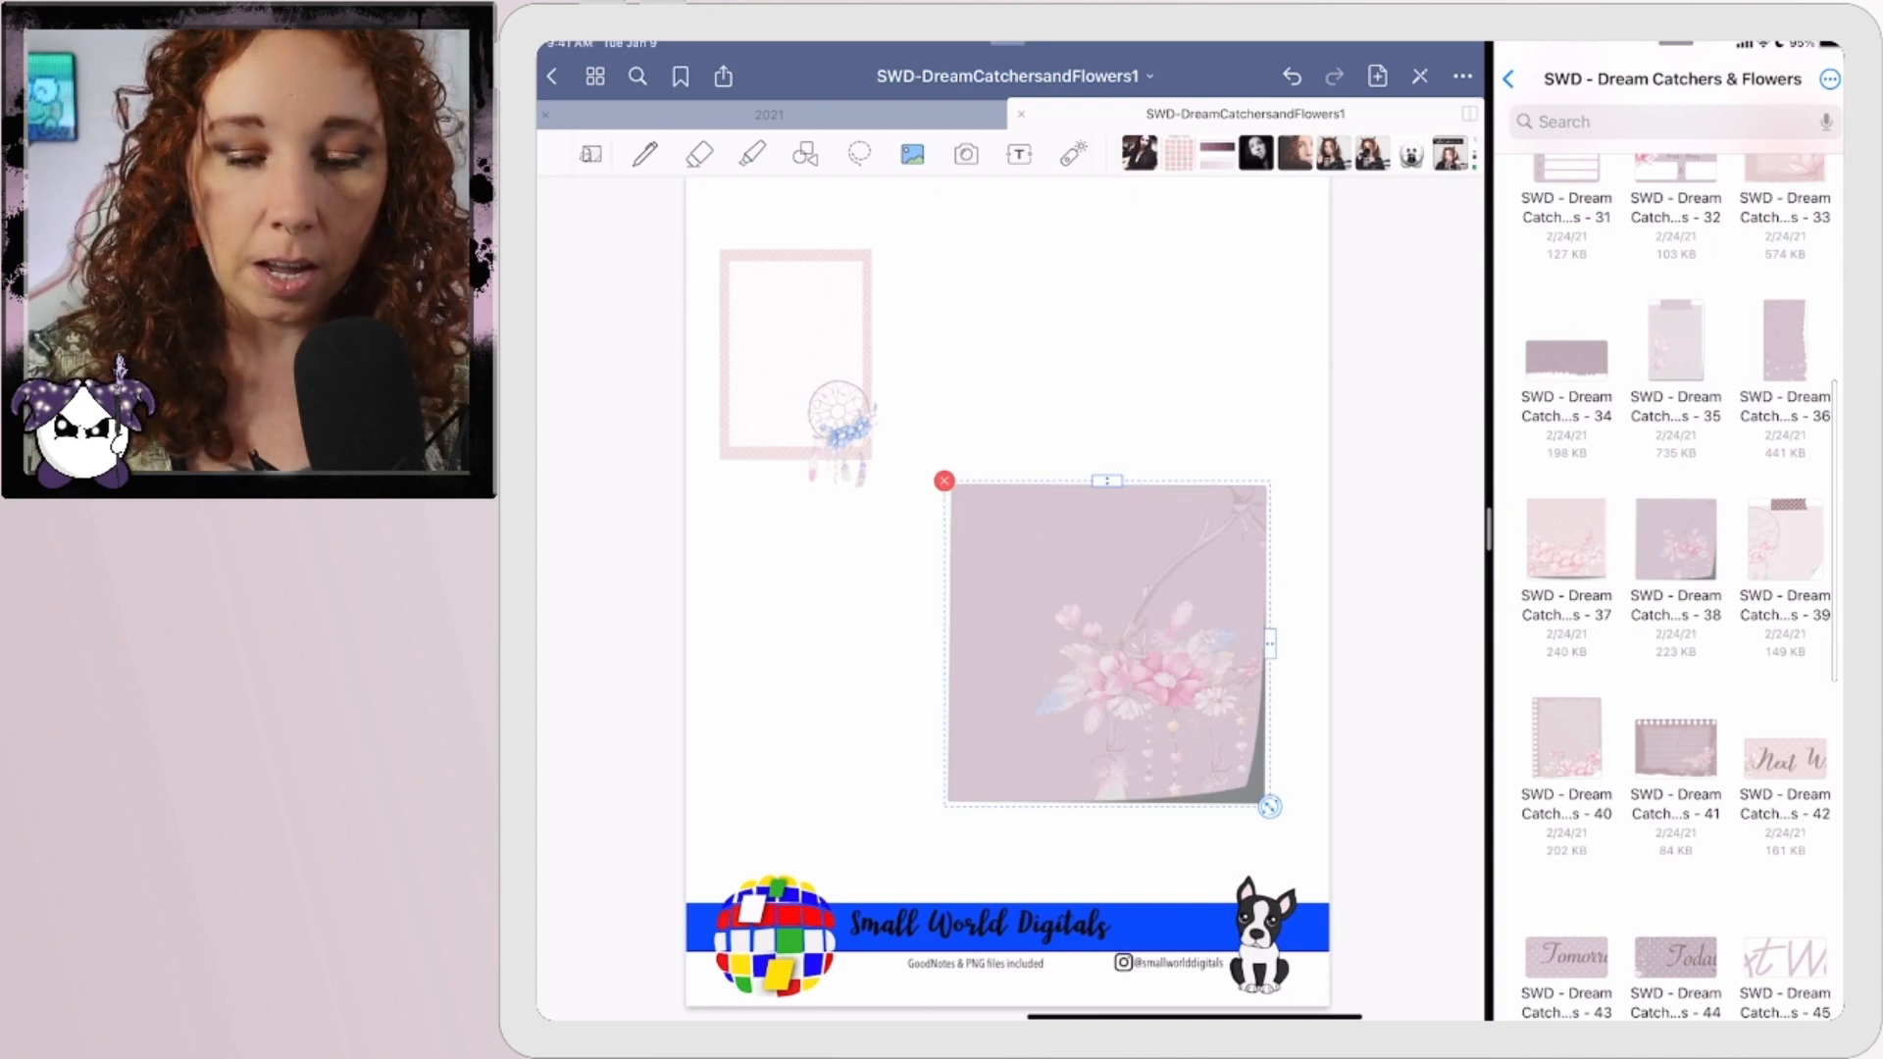
{"action": "left_click", "coordinate": [946, 482]}
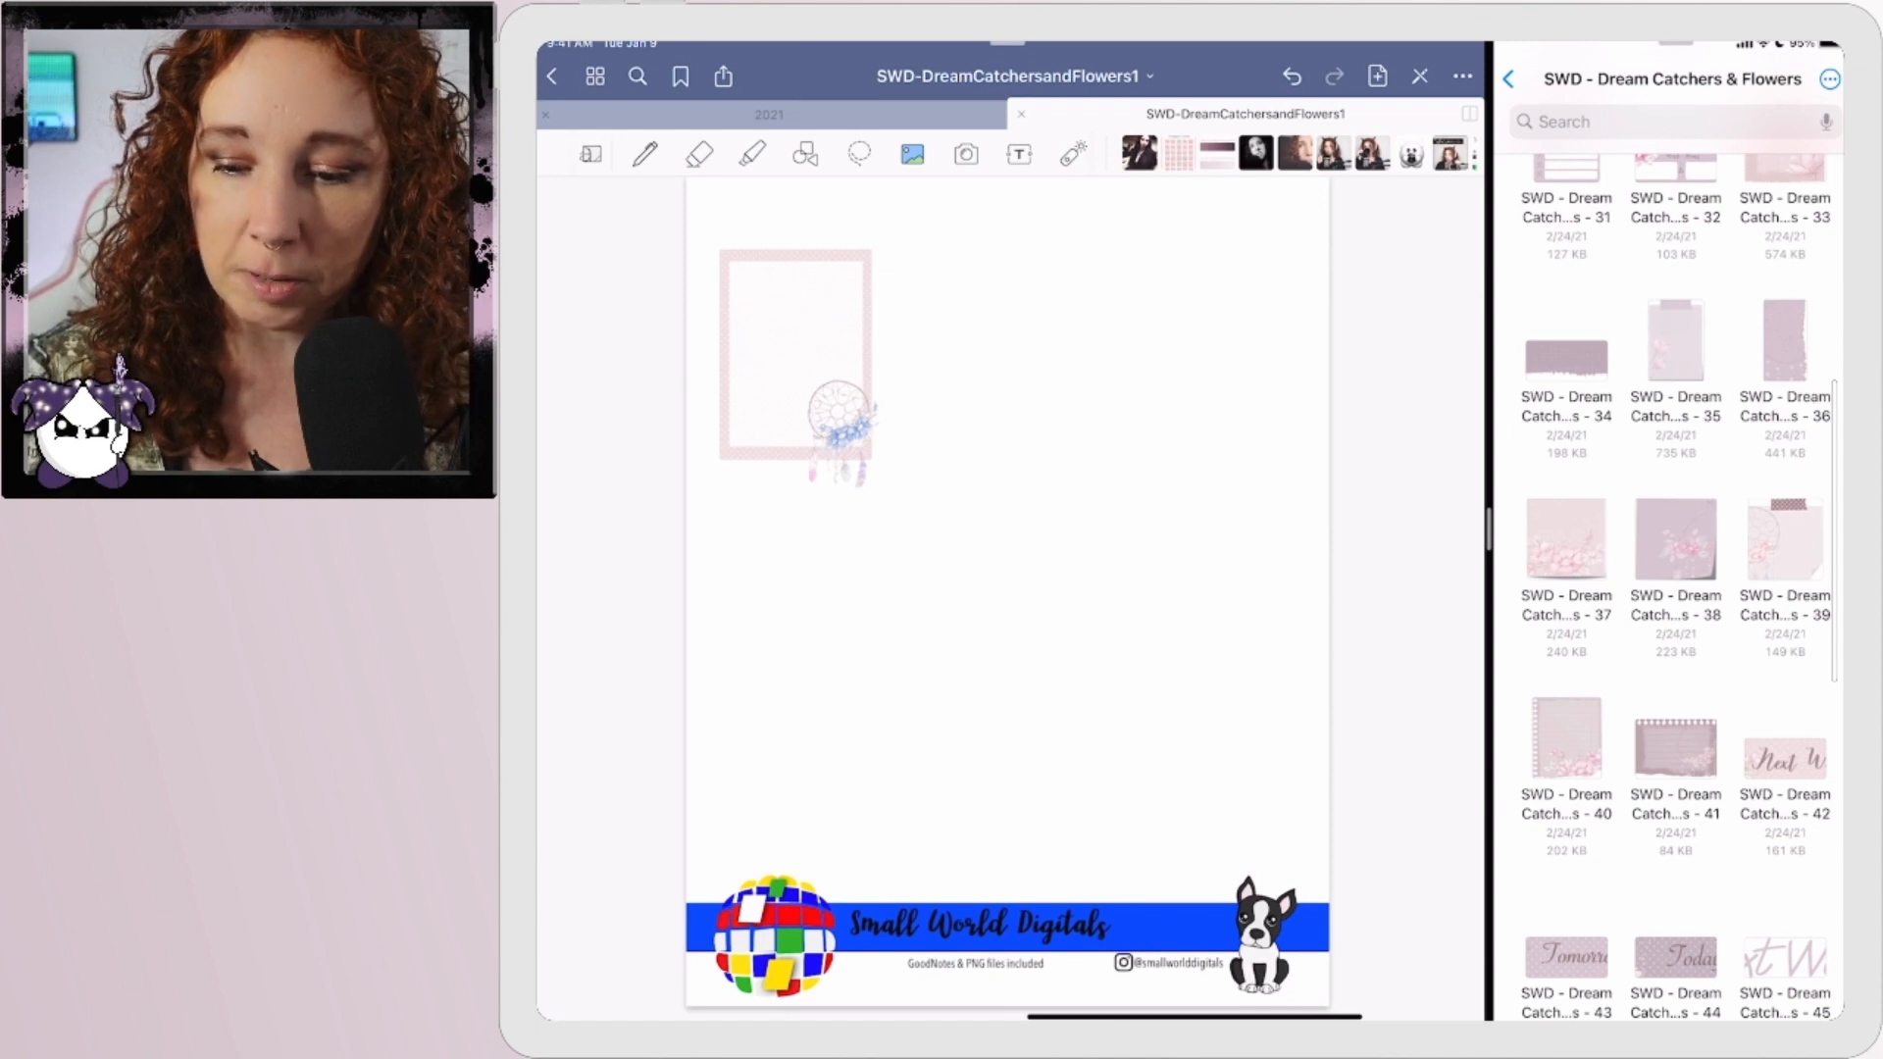
{"action": "left_click_drag", "start_coordinate": [1567, 538], "coordinate": [1011, 496]}
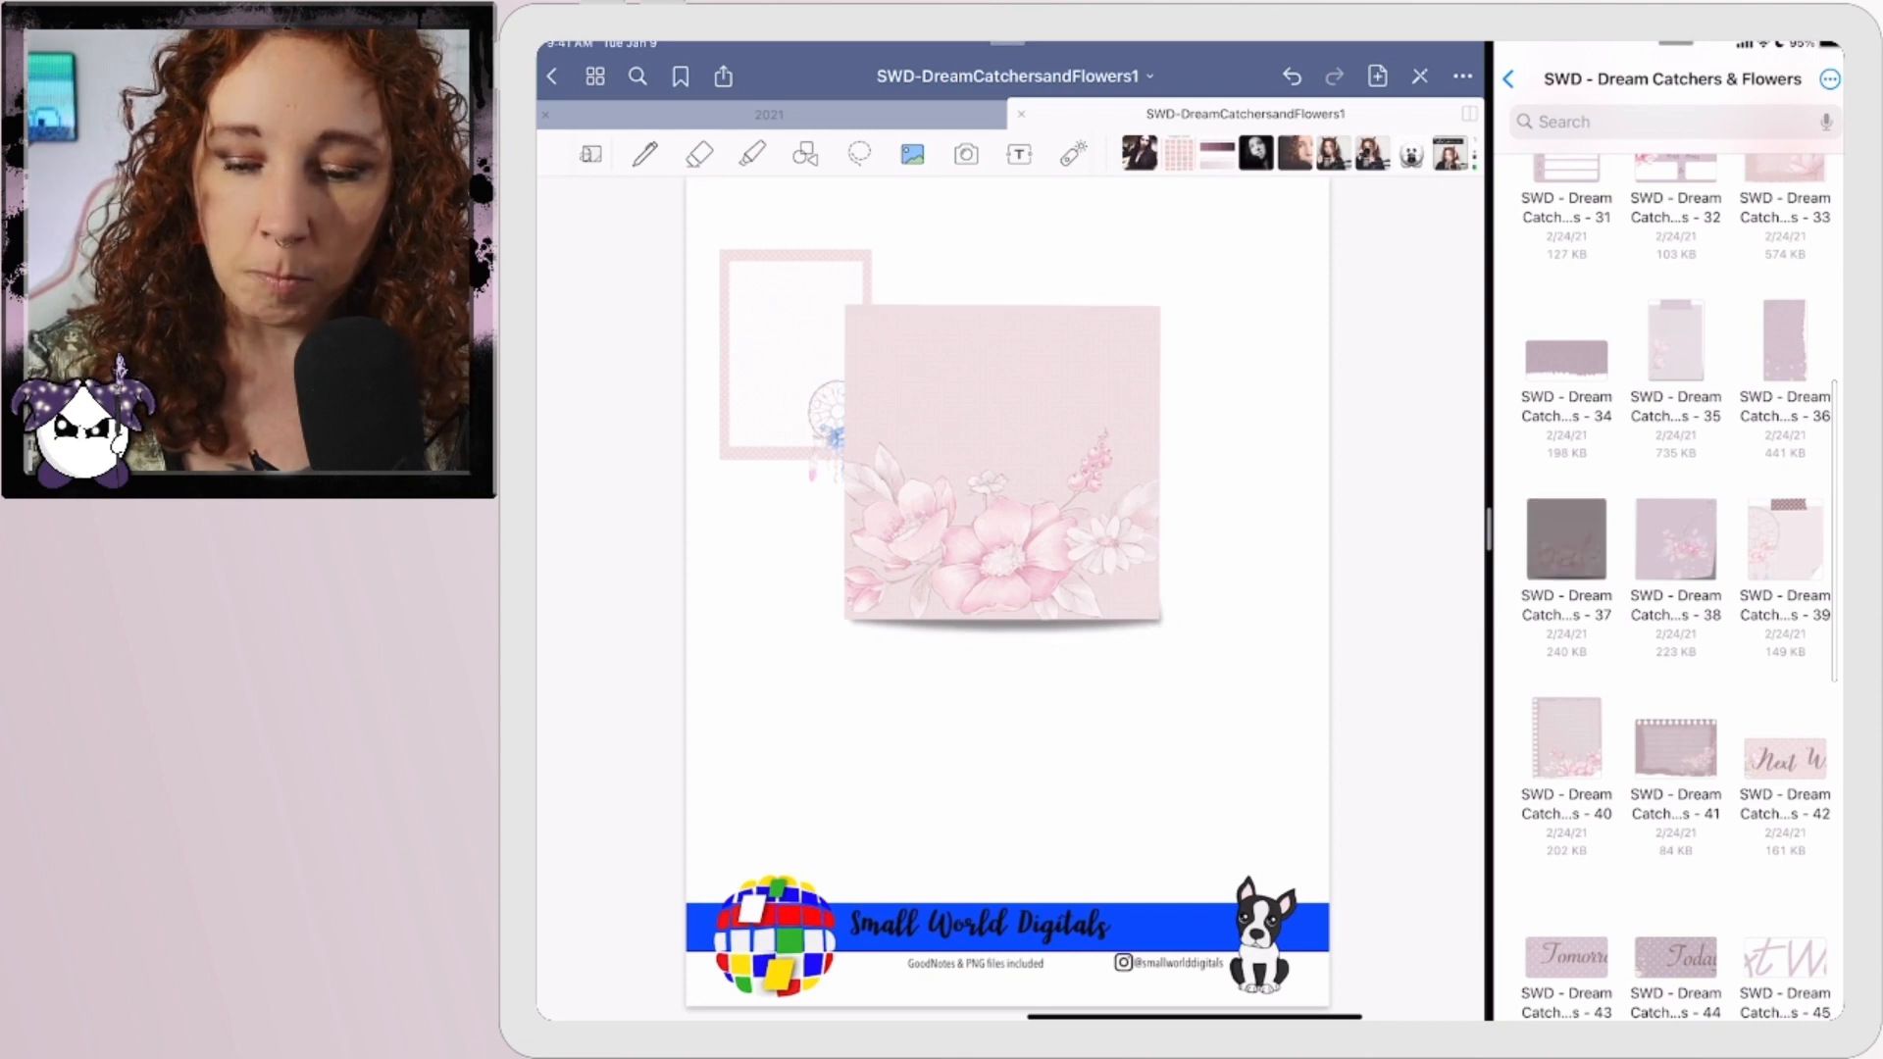
{"action": "mouse_move", "coordinate": [1565, 538]}
{"action": "left_mouse_down"}
{"action": "mouse_move", "coordinate": [1303, 649]}
{"action": "mouse_move", "coordinate": [1287, 629]}
{"action": "left_mouse_up"}
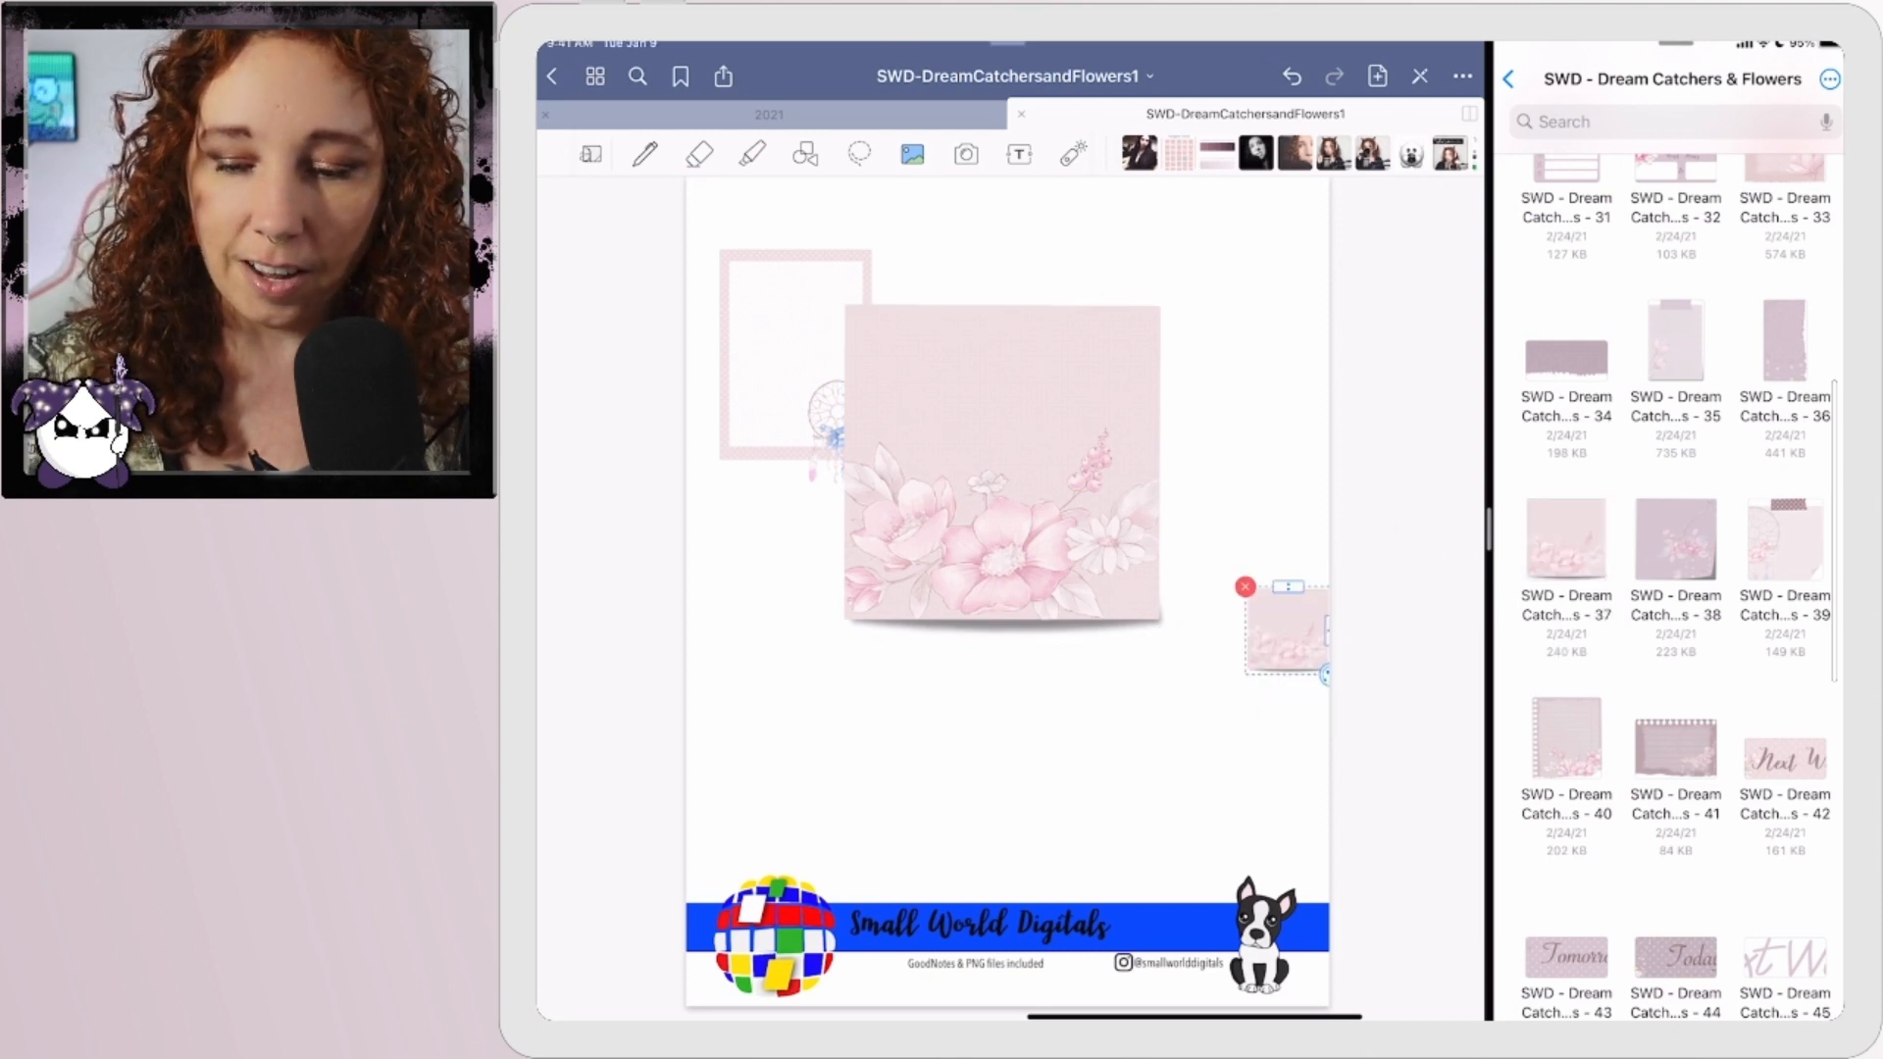
{"action": "left_click_drag", "start_coordinate": [1566, 538], "coordinate": [853, 816]}
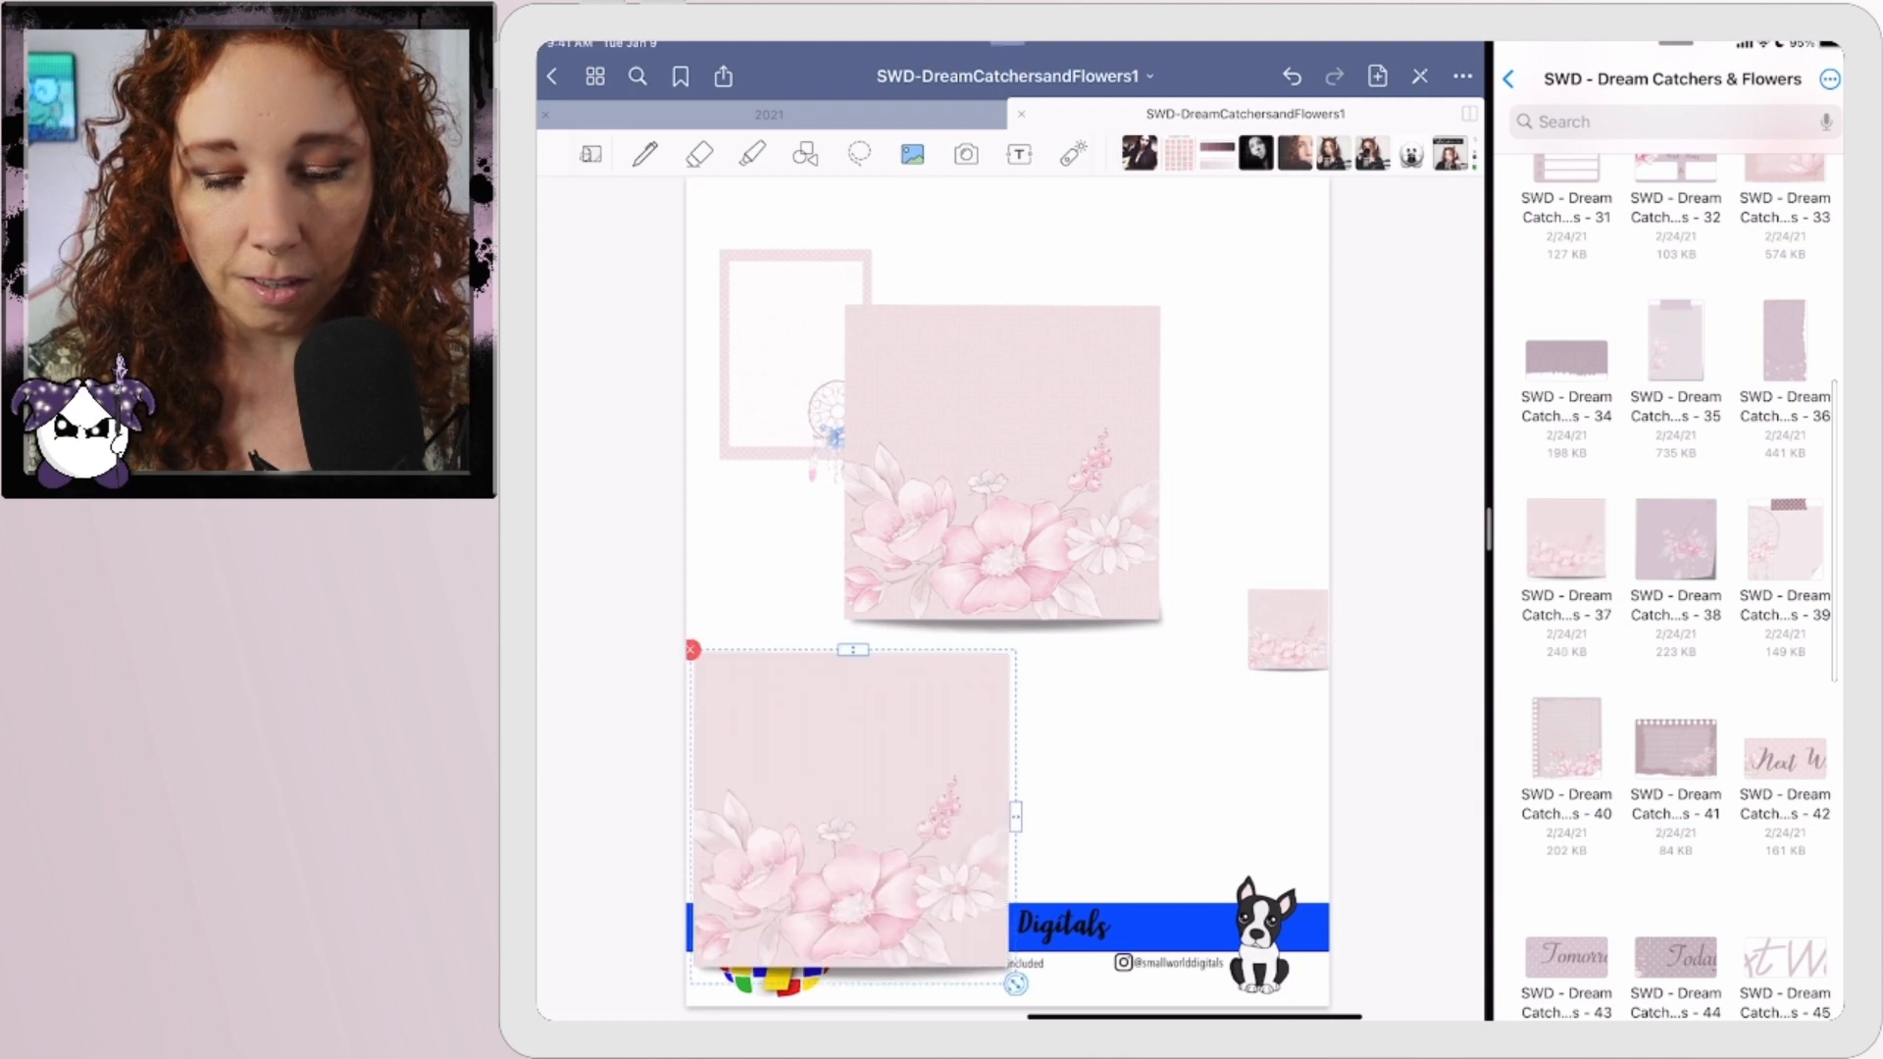
{"action": "mouse_move", "coordinate": [1566, 538]}
{"action": "left_mouse_down"}
{"action": "mouse_move", "coordinate": [780, 244]}
{"action": "mouse_move", "coordinate": [1218, 293]}
{"action": "left_mouse_up"}
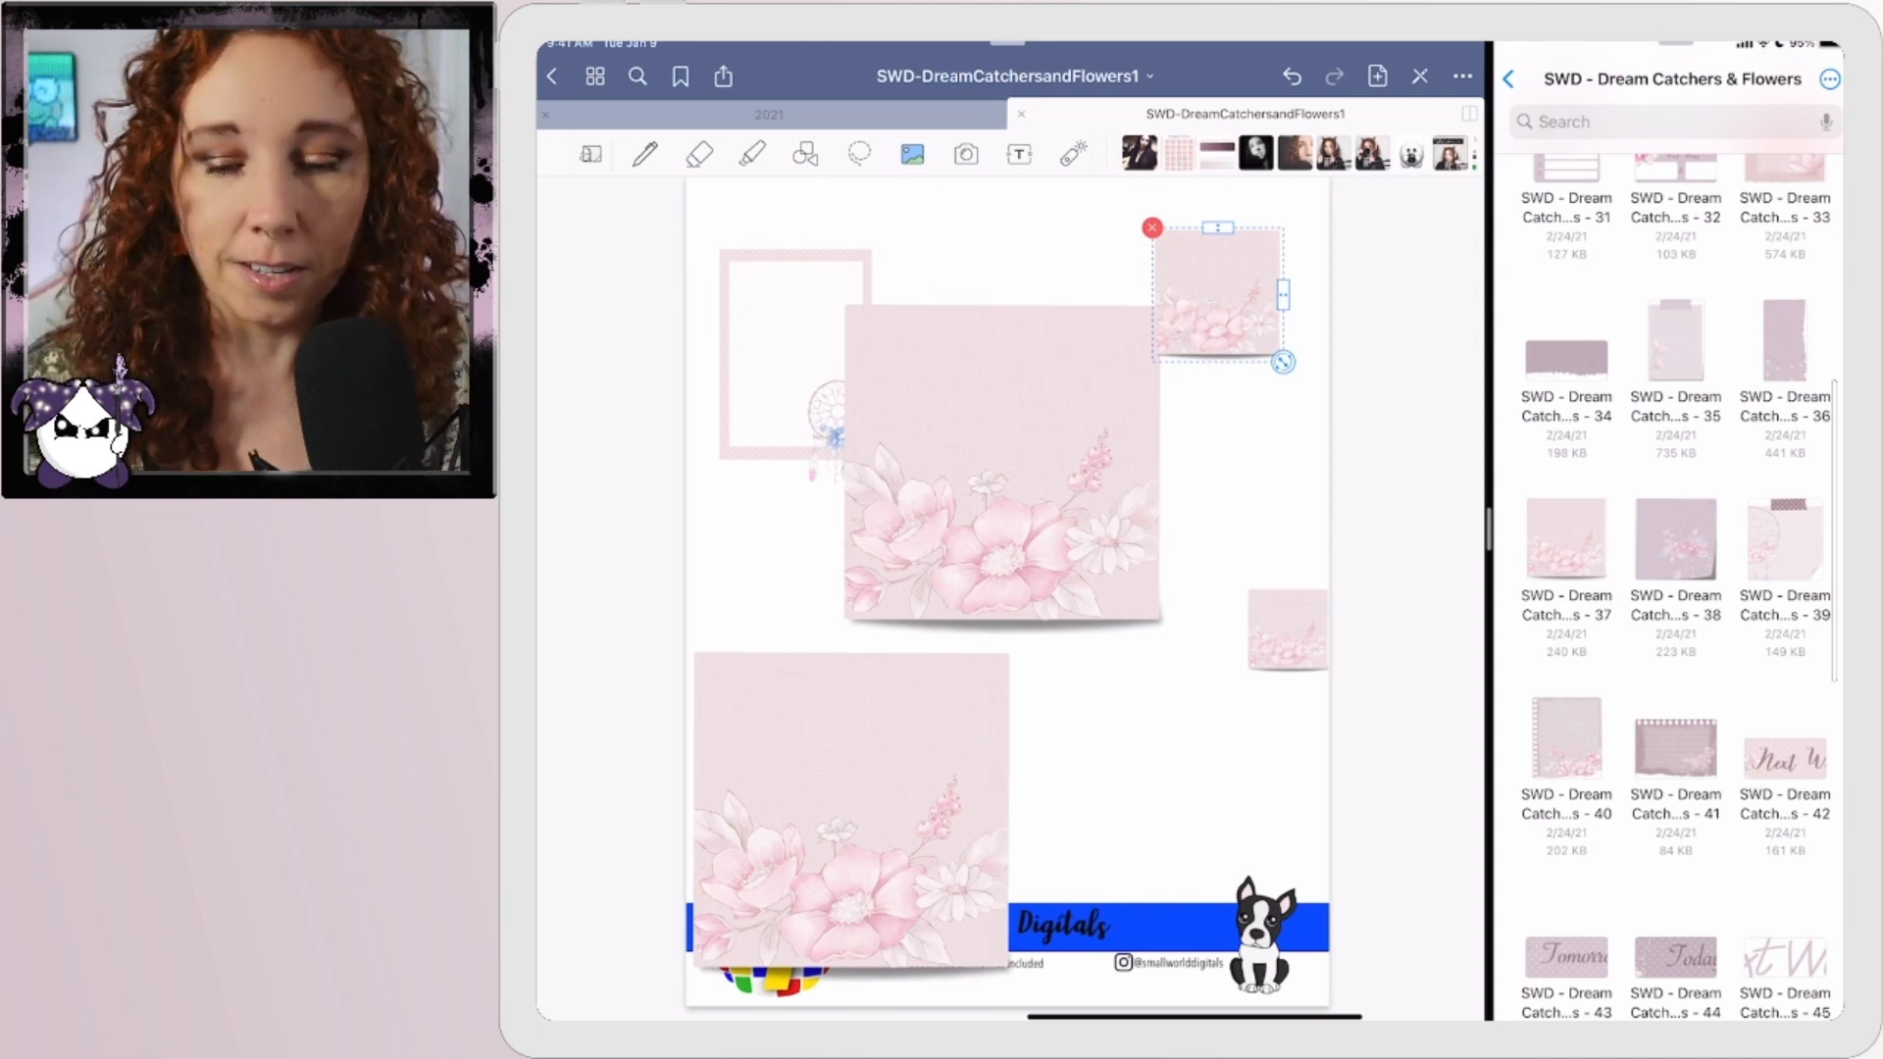
Delete every inserted image from the page and close the Files pane so GoodNotes fills the screen.
{"action": "left_click", "coordinate": [1153, 229]}
{"action": "left_click", "coordinate": [1001, 463]}
{"action": "left_click", "coordinate": [860, 303]}
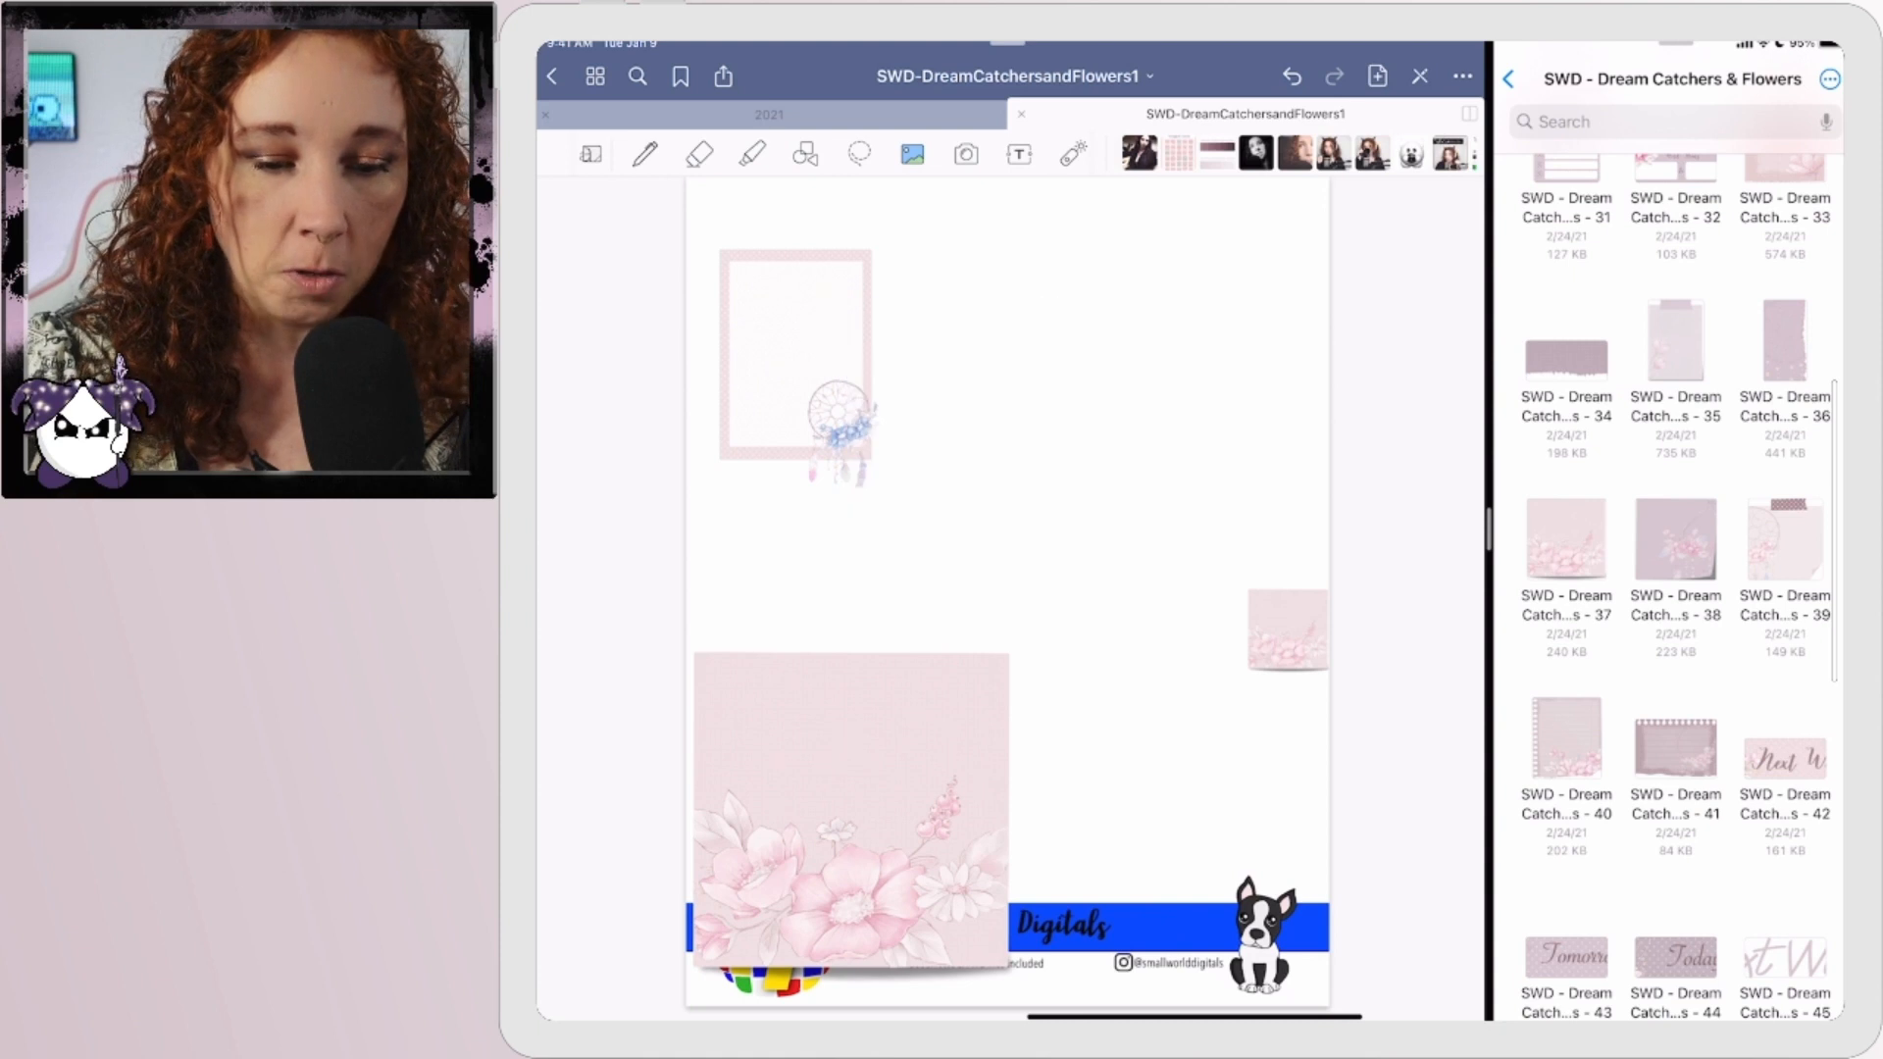
{"action": "left_click", "coordinate": [794, 354]}
{"action": "left_click", "coordinate": [715, 245]}
{"action": "left_click", "coordinate": [850, 809]}
{"action": "left_click", "coordinate": [697, 657]}
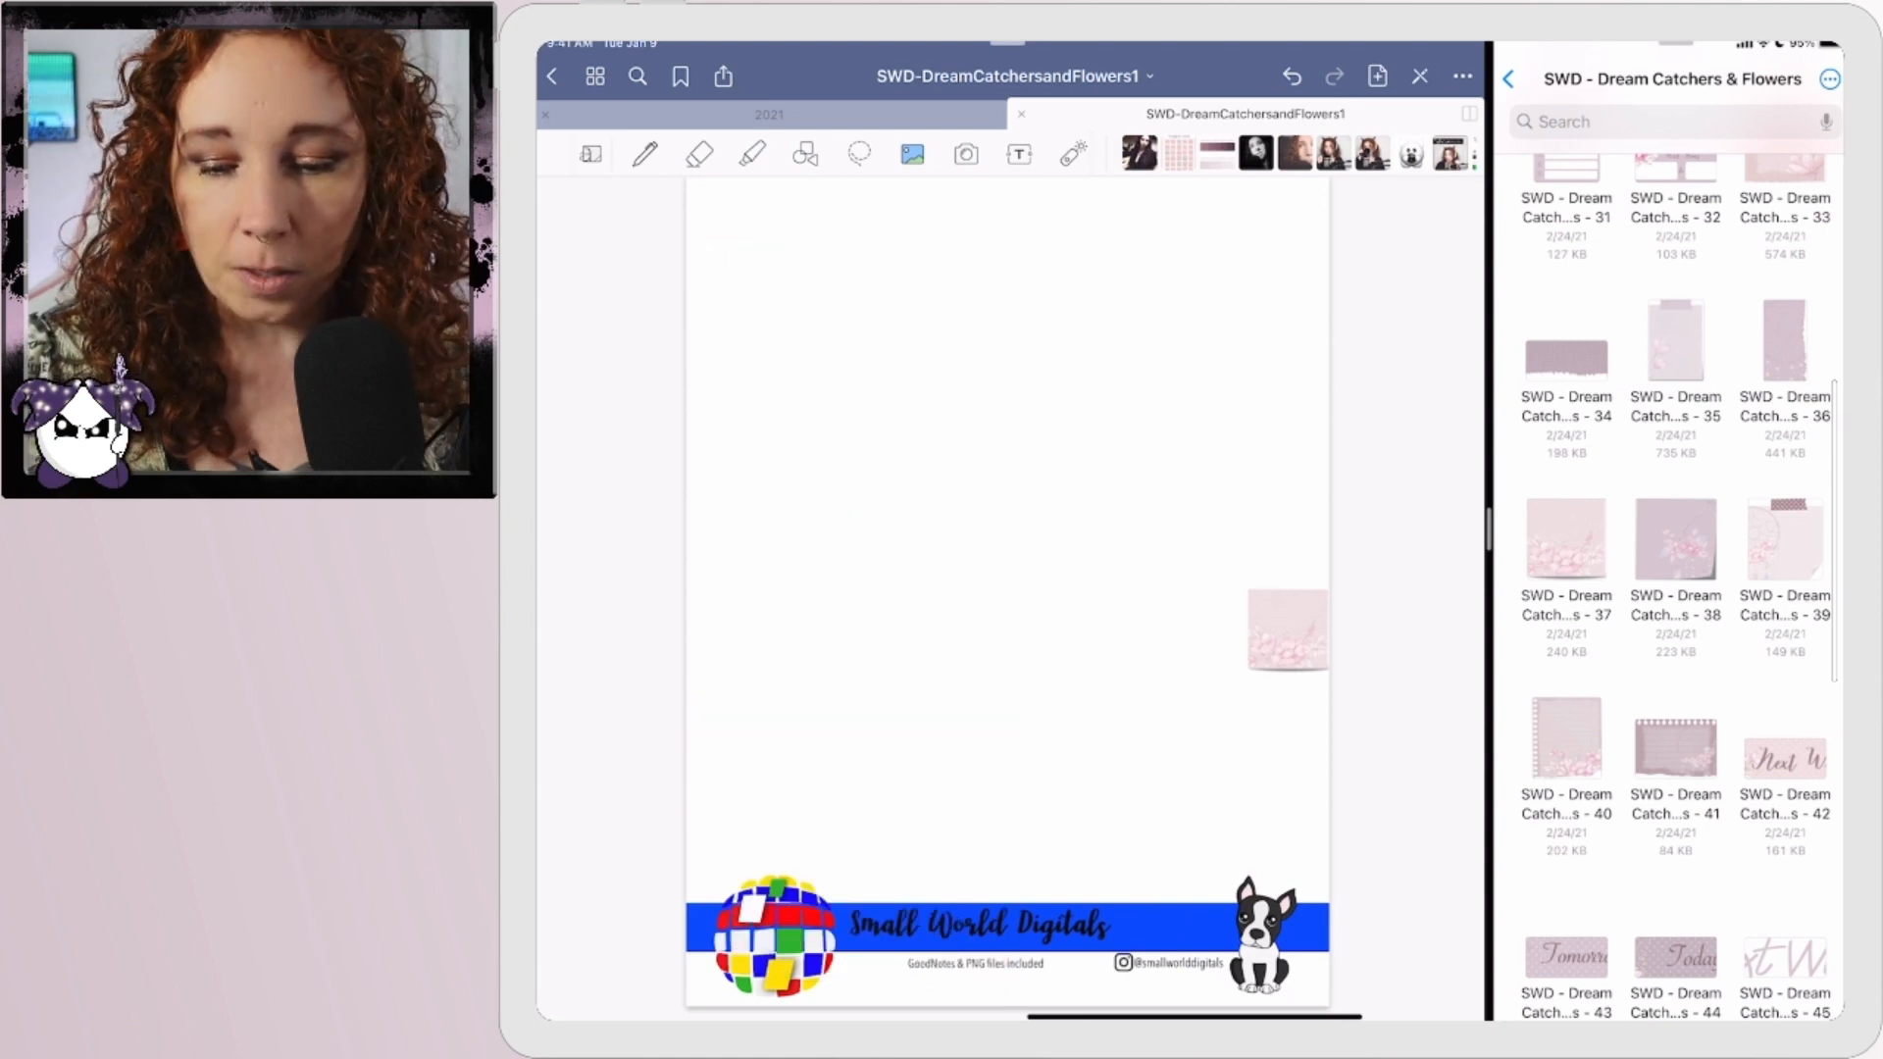
{"action": "left_click", "coordinate": [1288, 630]}
{"action": "left_click", "coordinate": [1246, 585]}
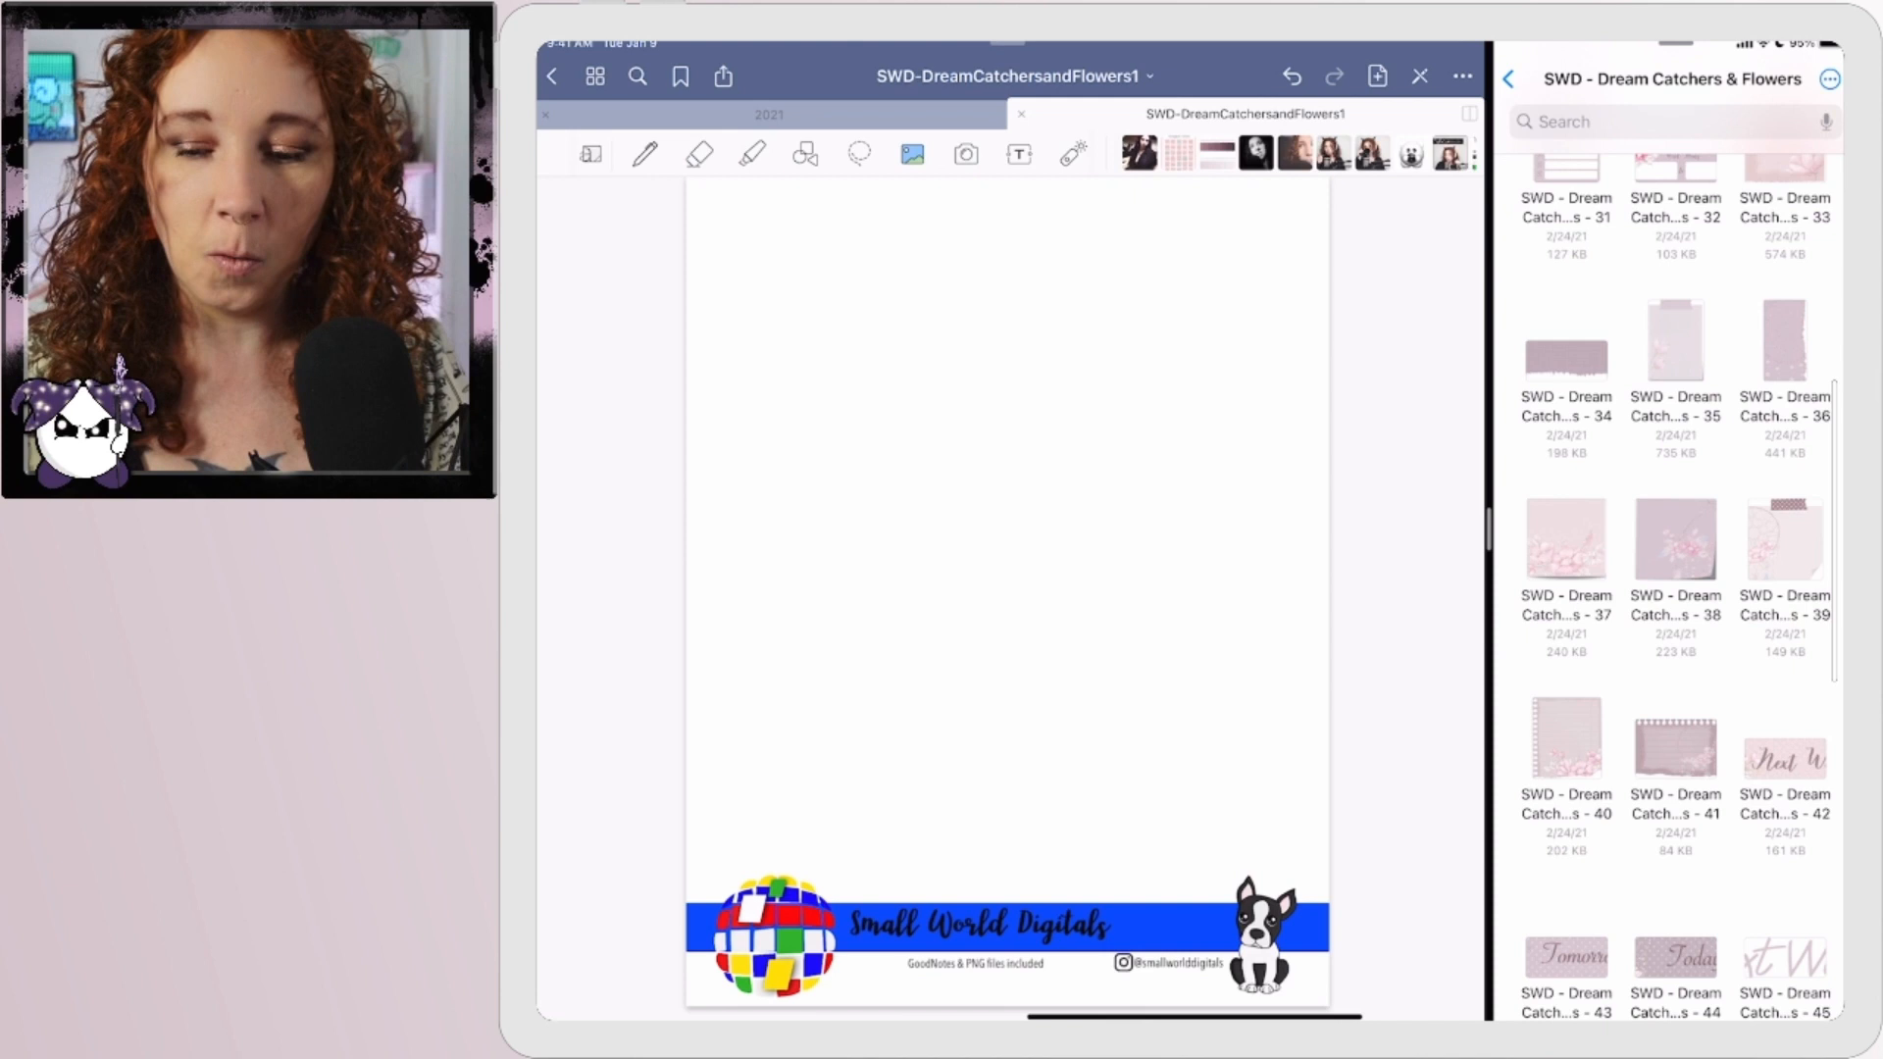
{"action": "left_click_drag", "start_coordinate": [1489, 525], "coordinate": [1792, 526]}
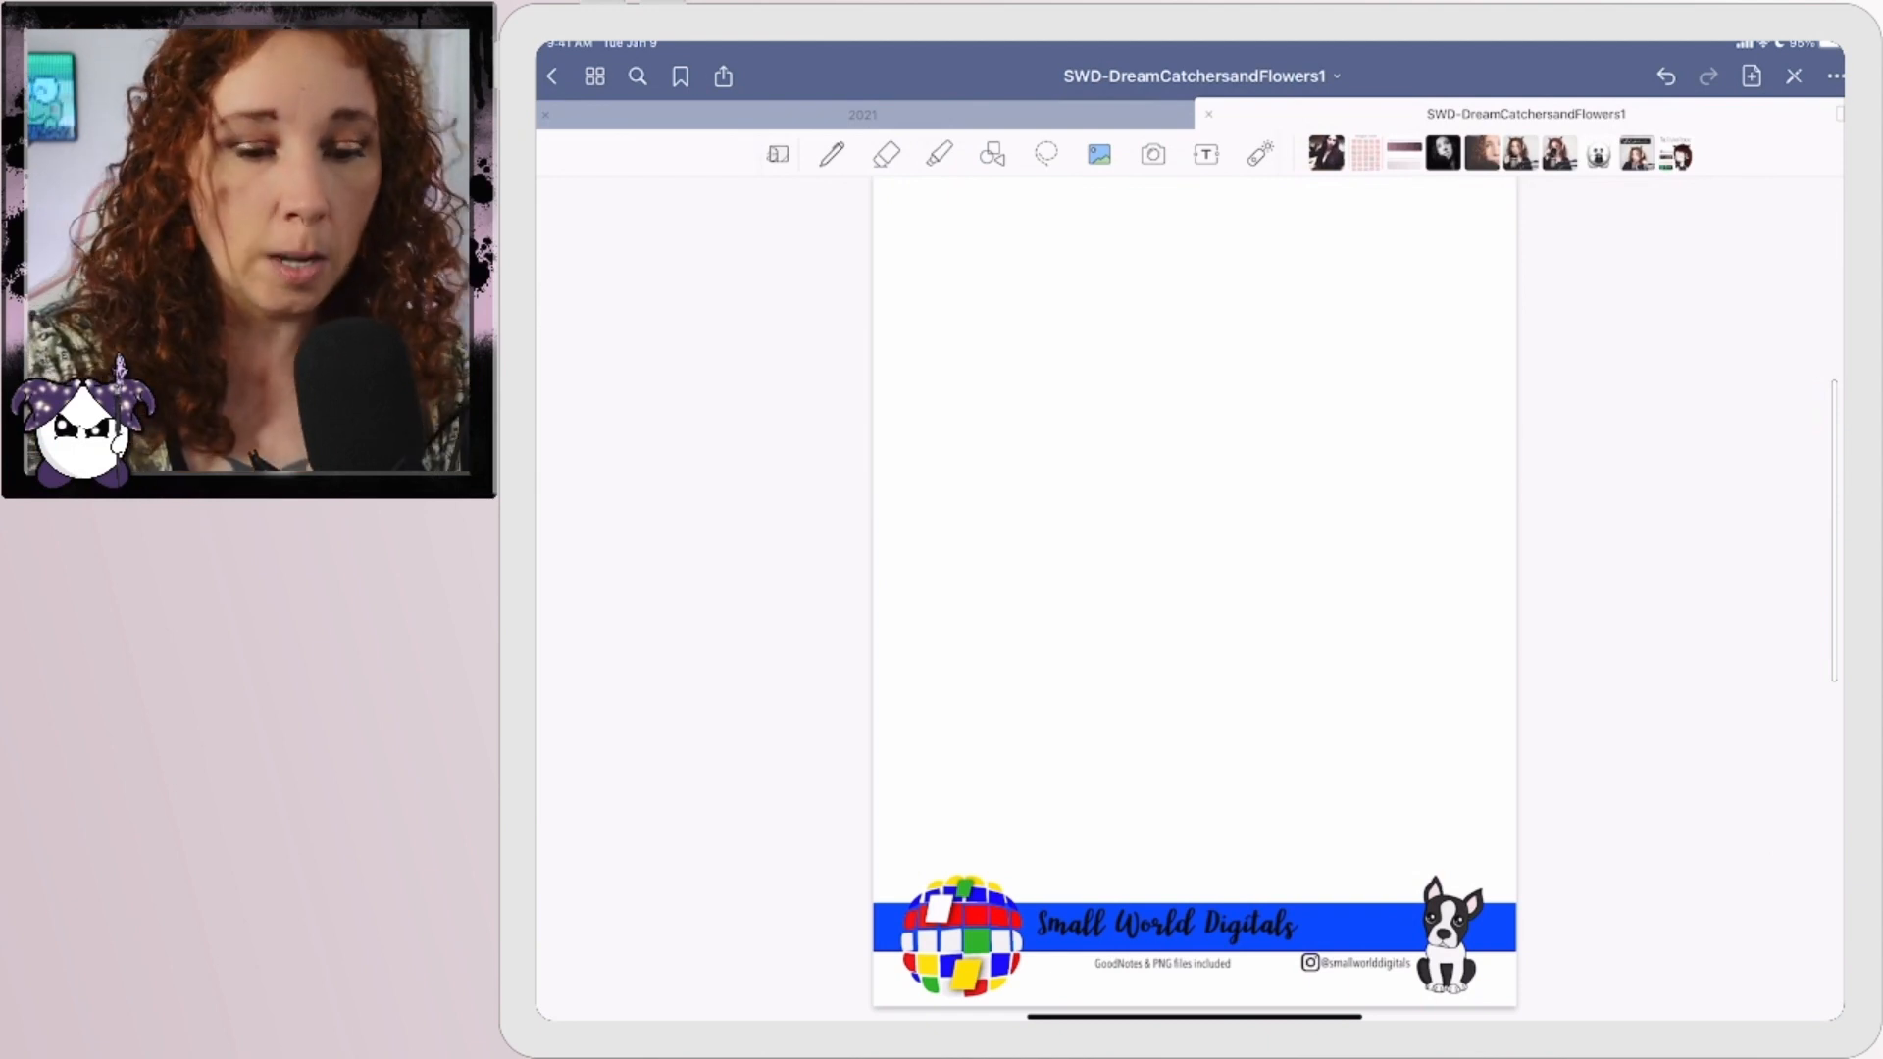
From the library, go into Shops > Summoned Goods Shop and open the September sticker sheet.
{"action": "left_click", "coordinate": [552, 75]}
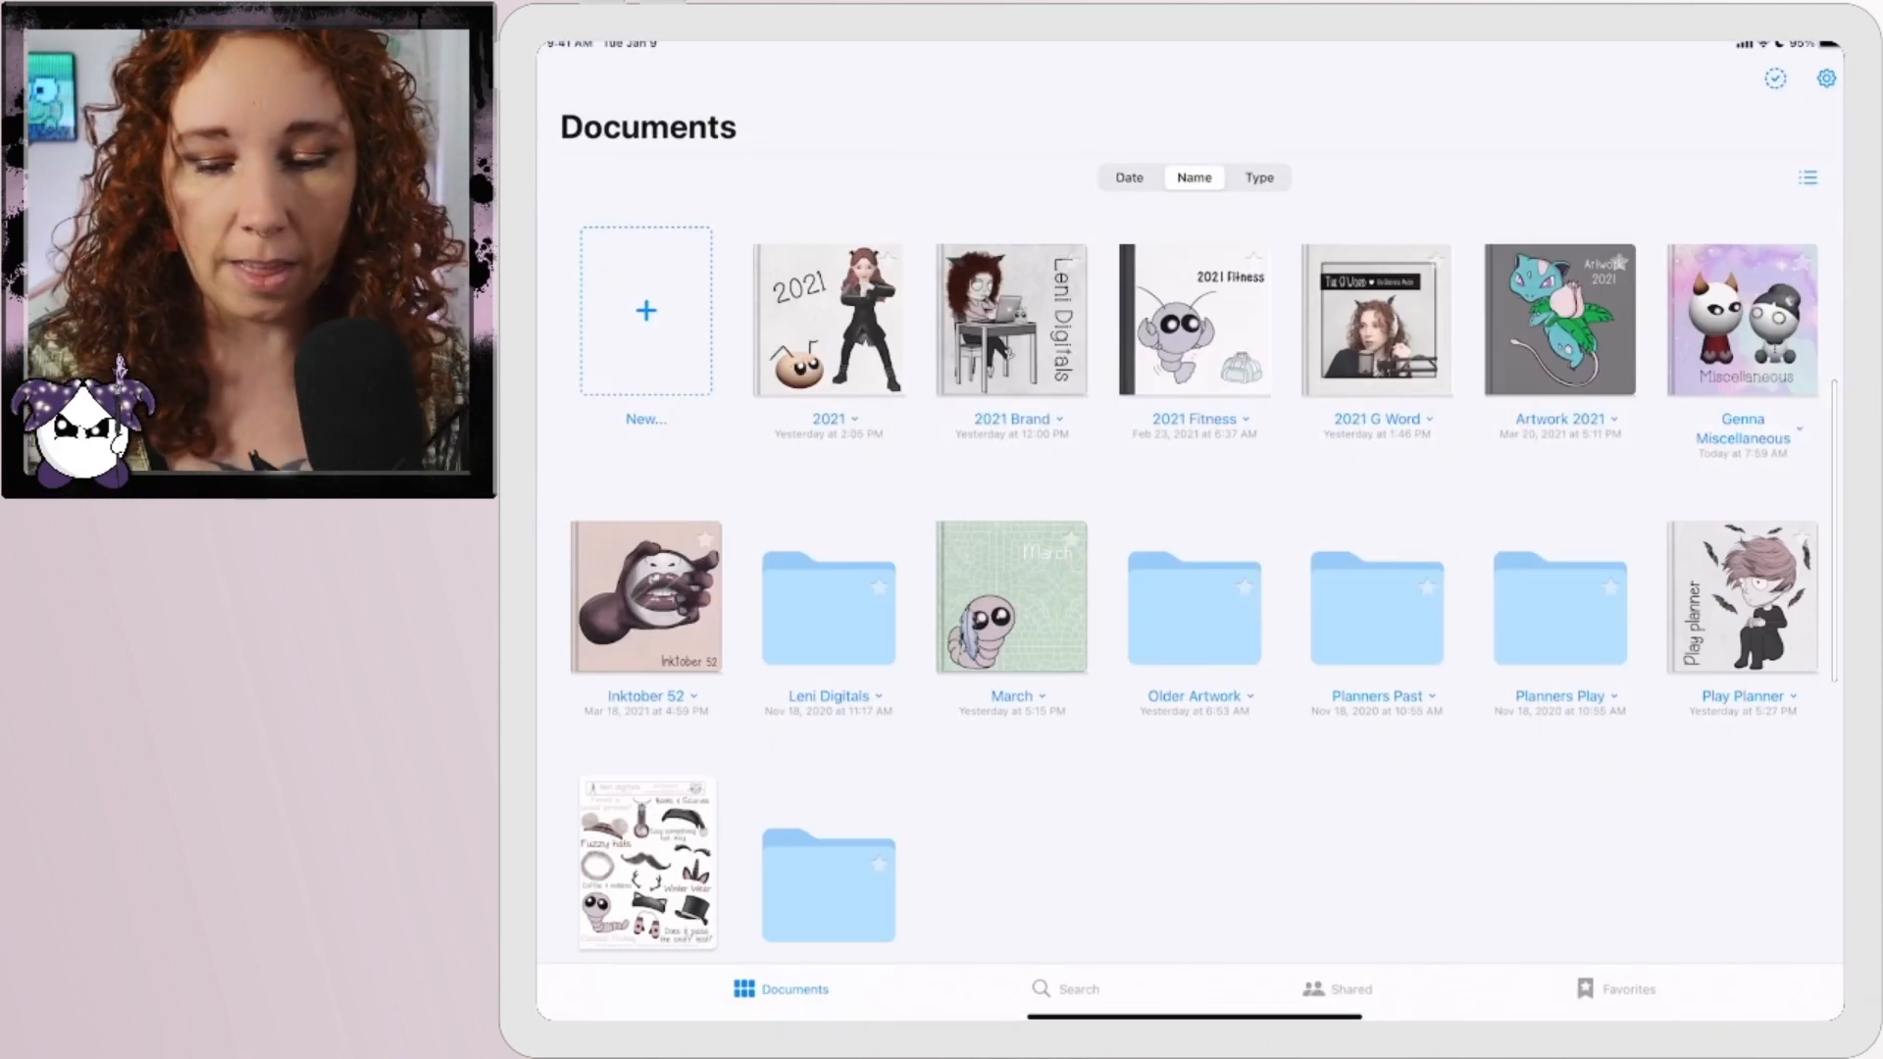
{"action": "left_click", "coordinate": [827, 884]}
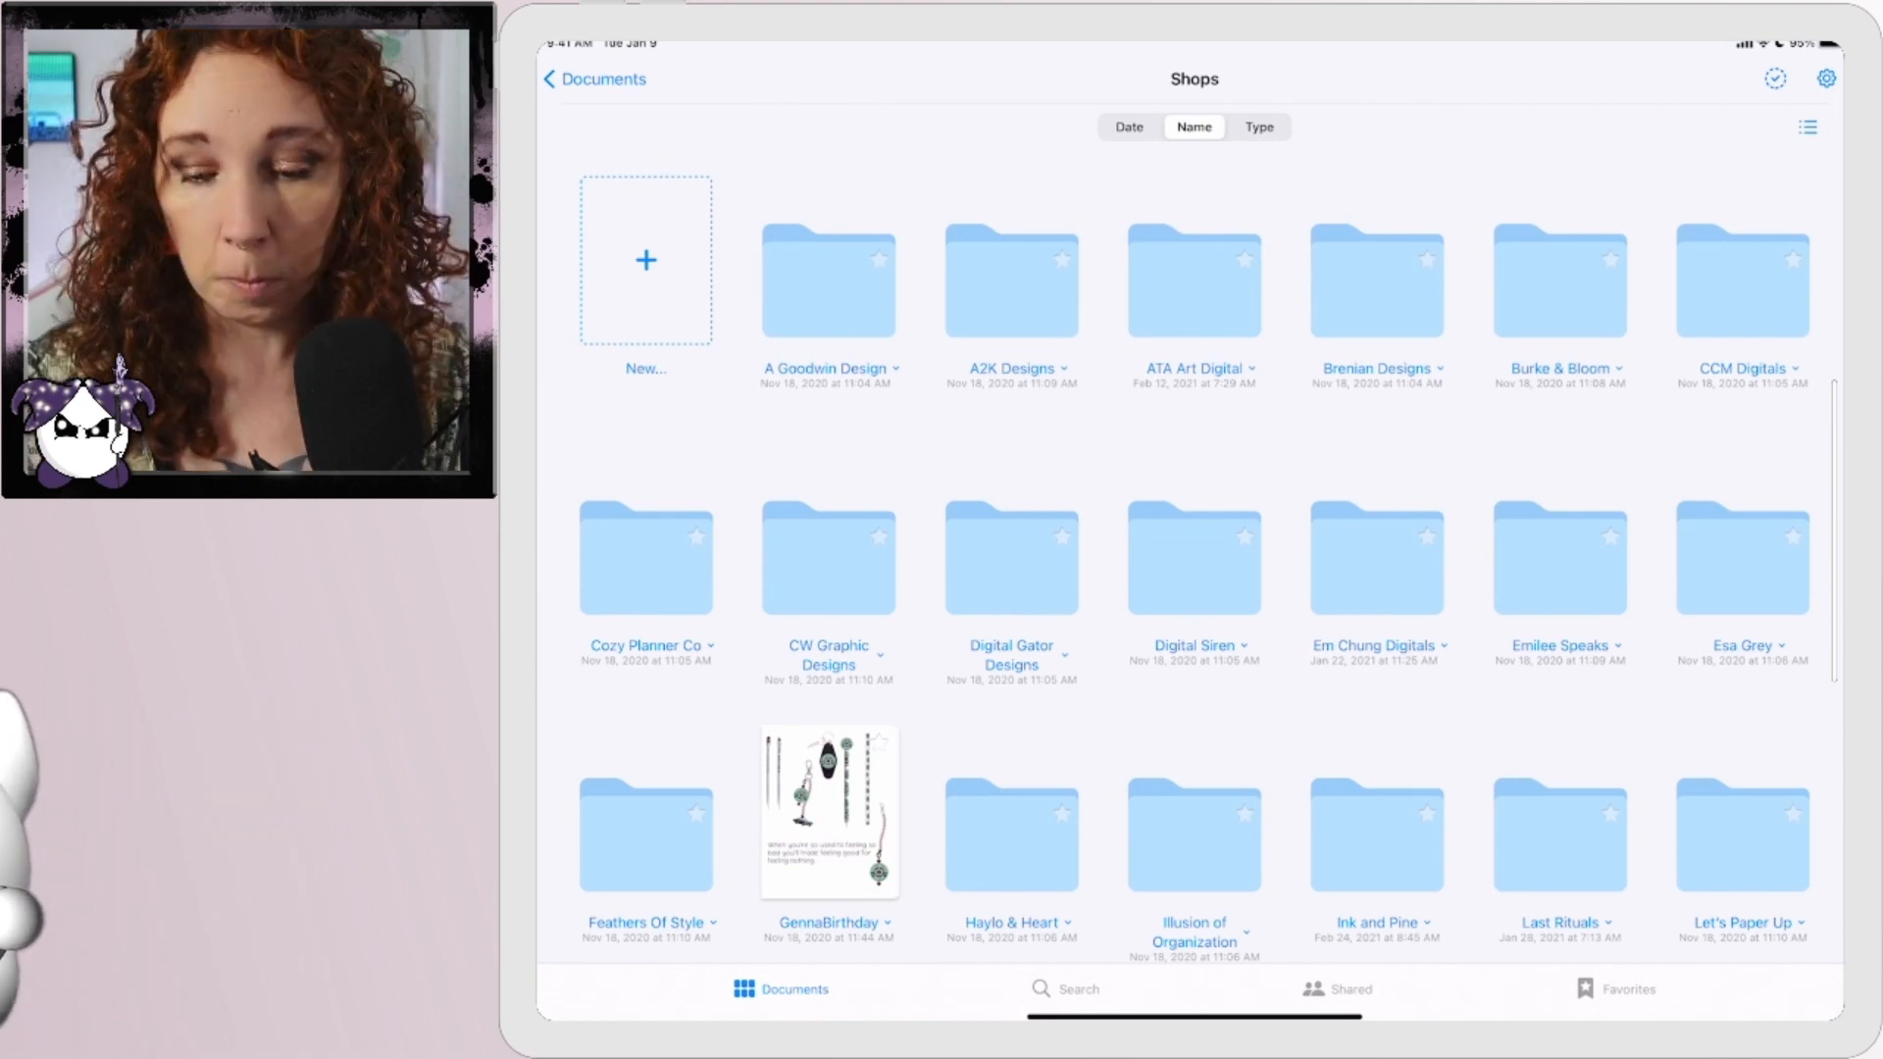
{"action": "scroll", "coordinate": [1189, 560], "scroll_direction": "down", "scroll_amount": 10}
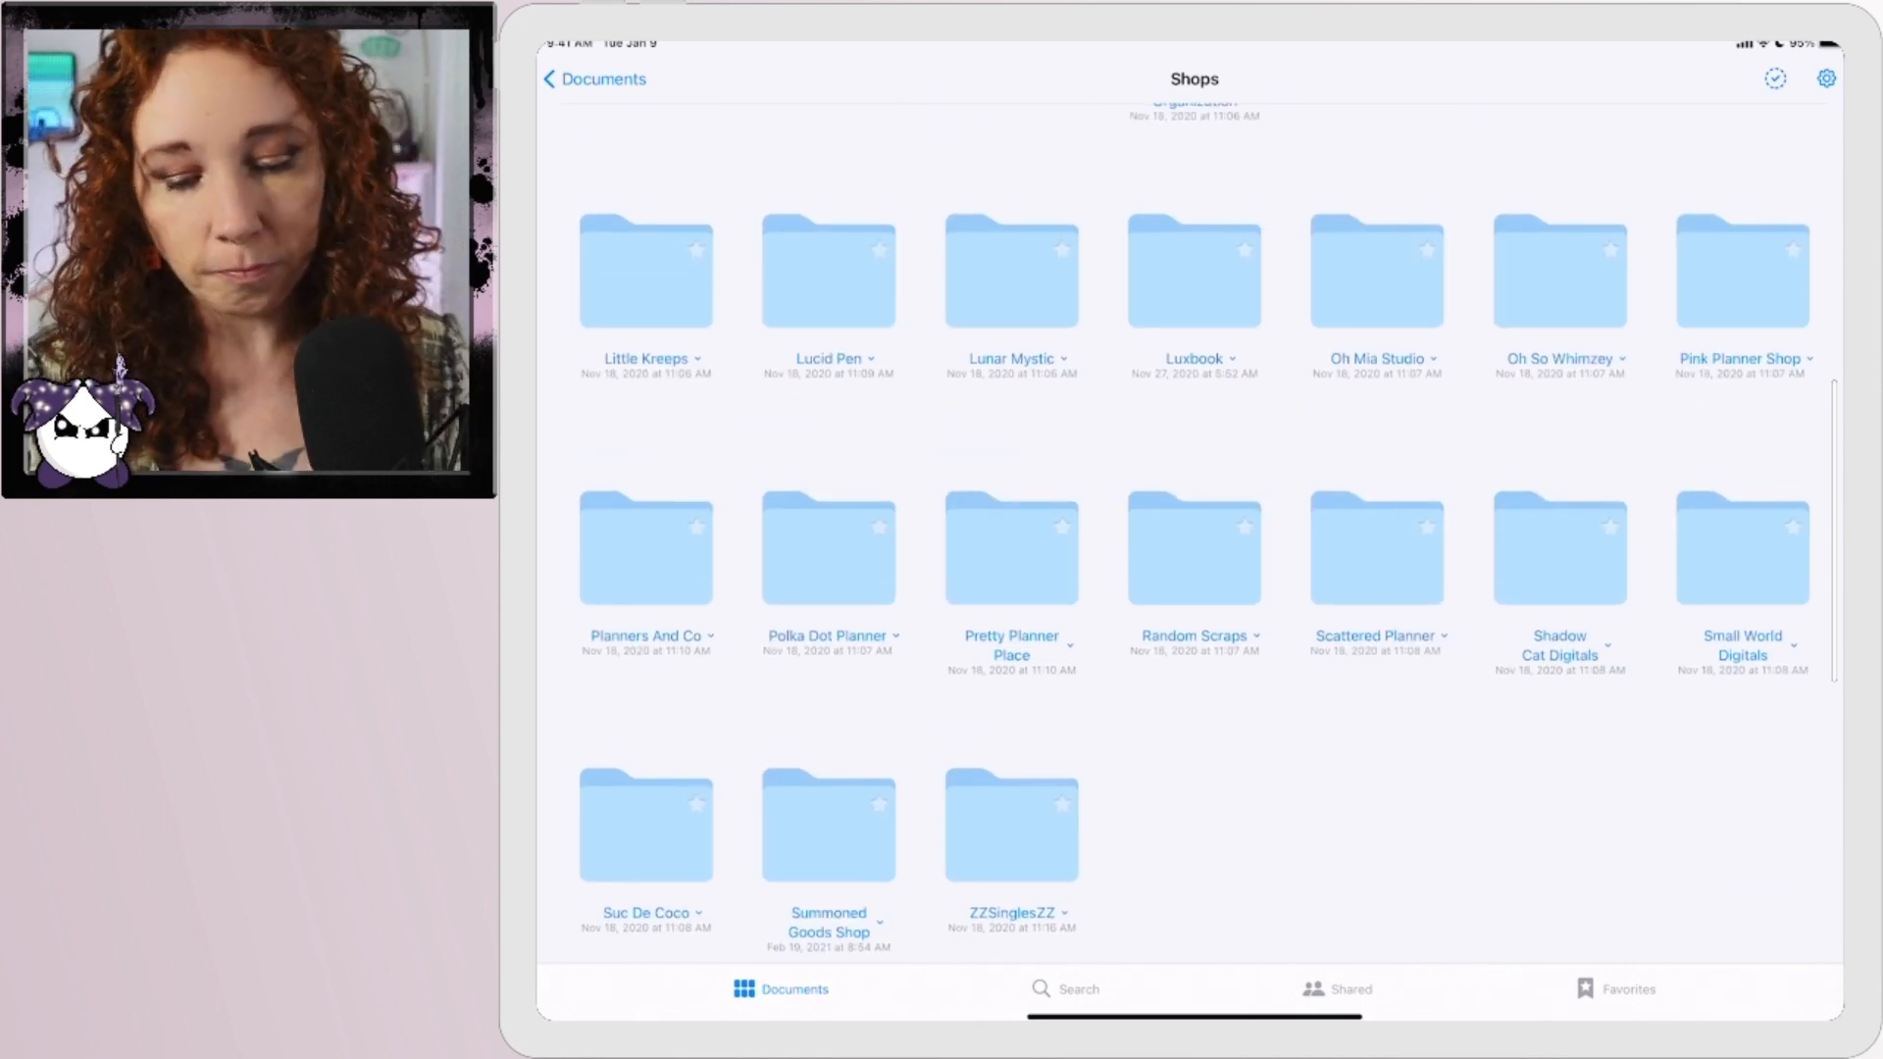
{"action": "left_click", "coordinate": [828, 827]}
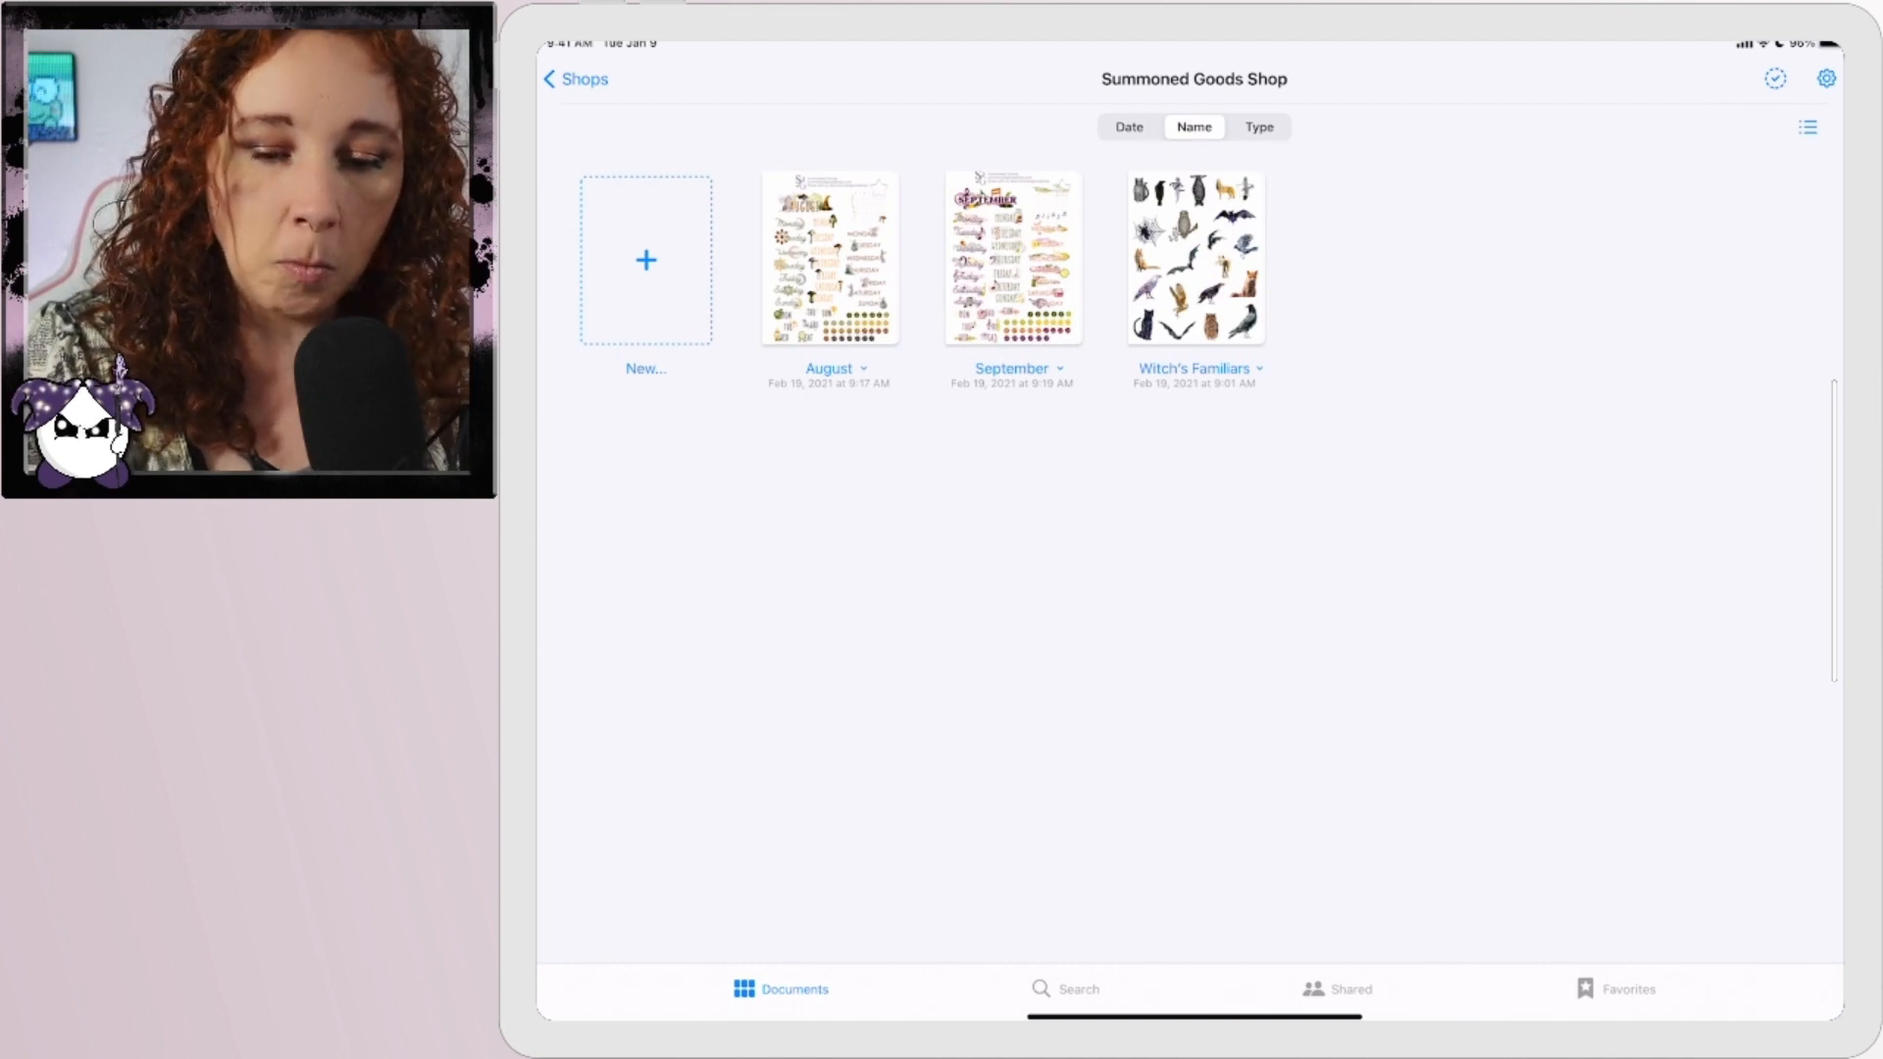
{"action": "left_click", "coordinate": [1013, 257]}
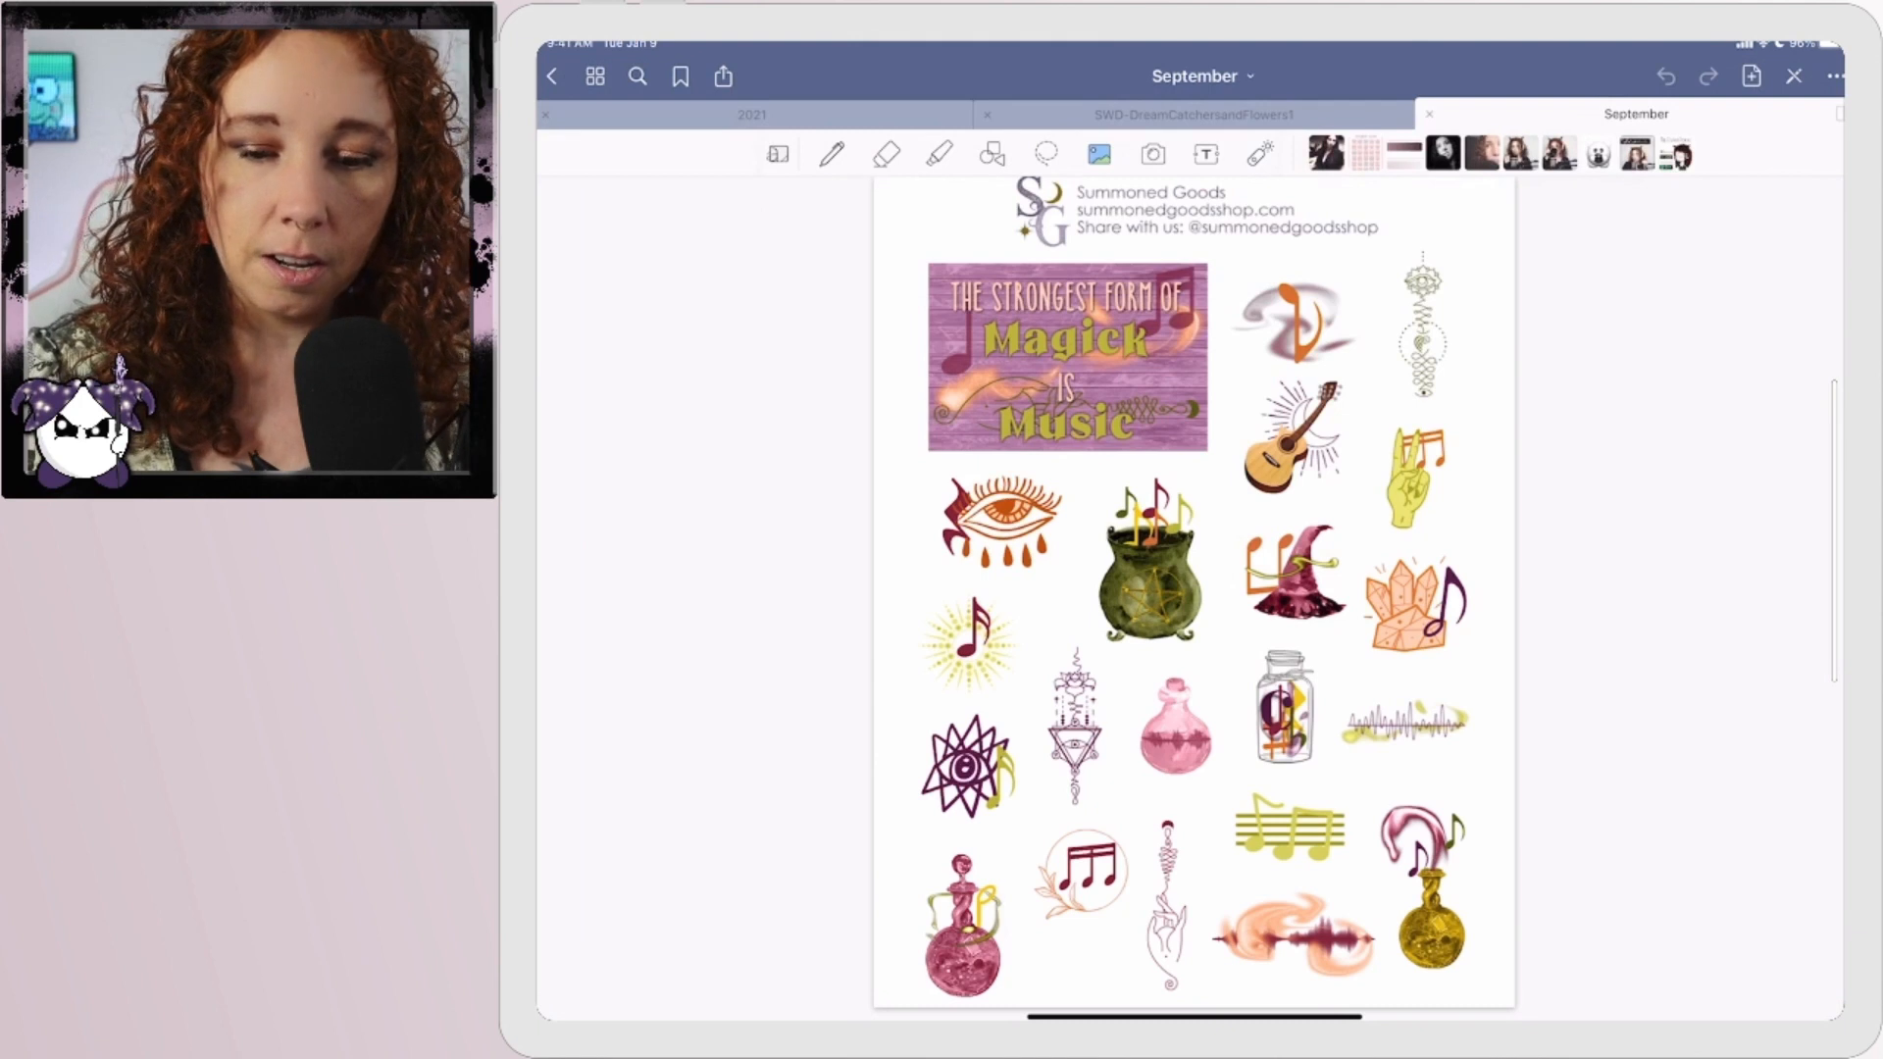
Lasso the sticker sheet image around the guitar on the September sheet and copy it.
{"action": "left_click", "coordinate": [1045, 154]}
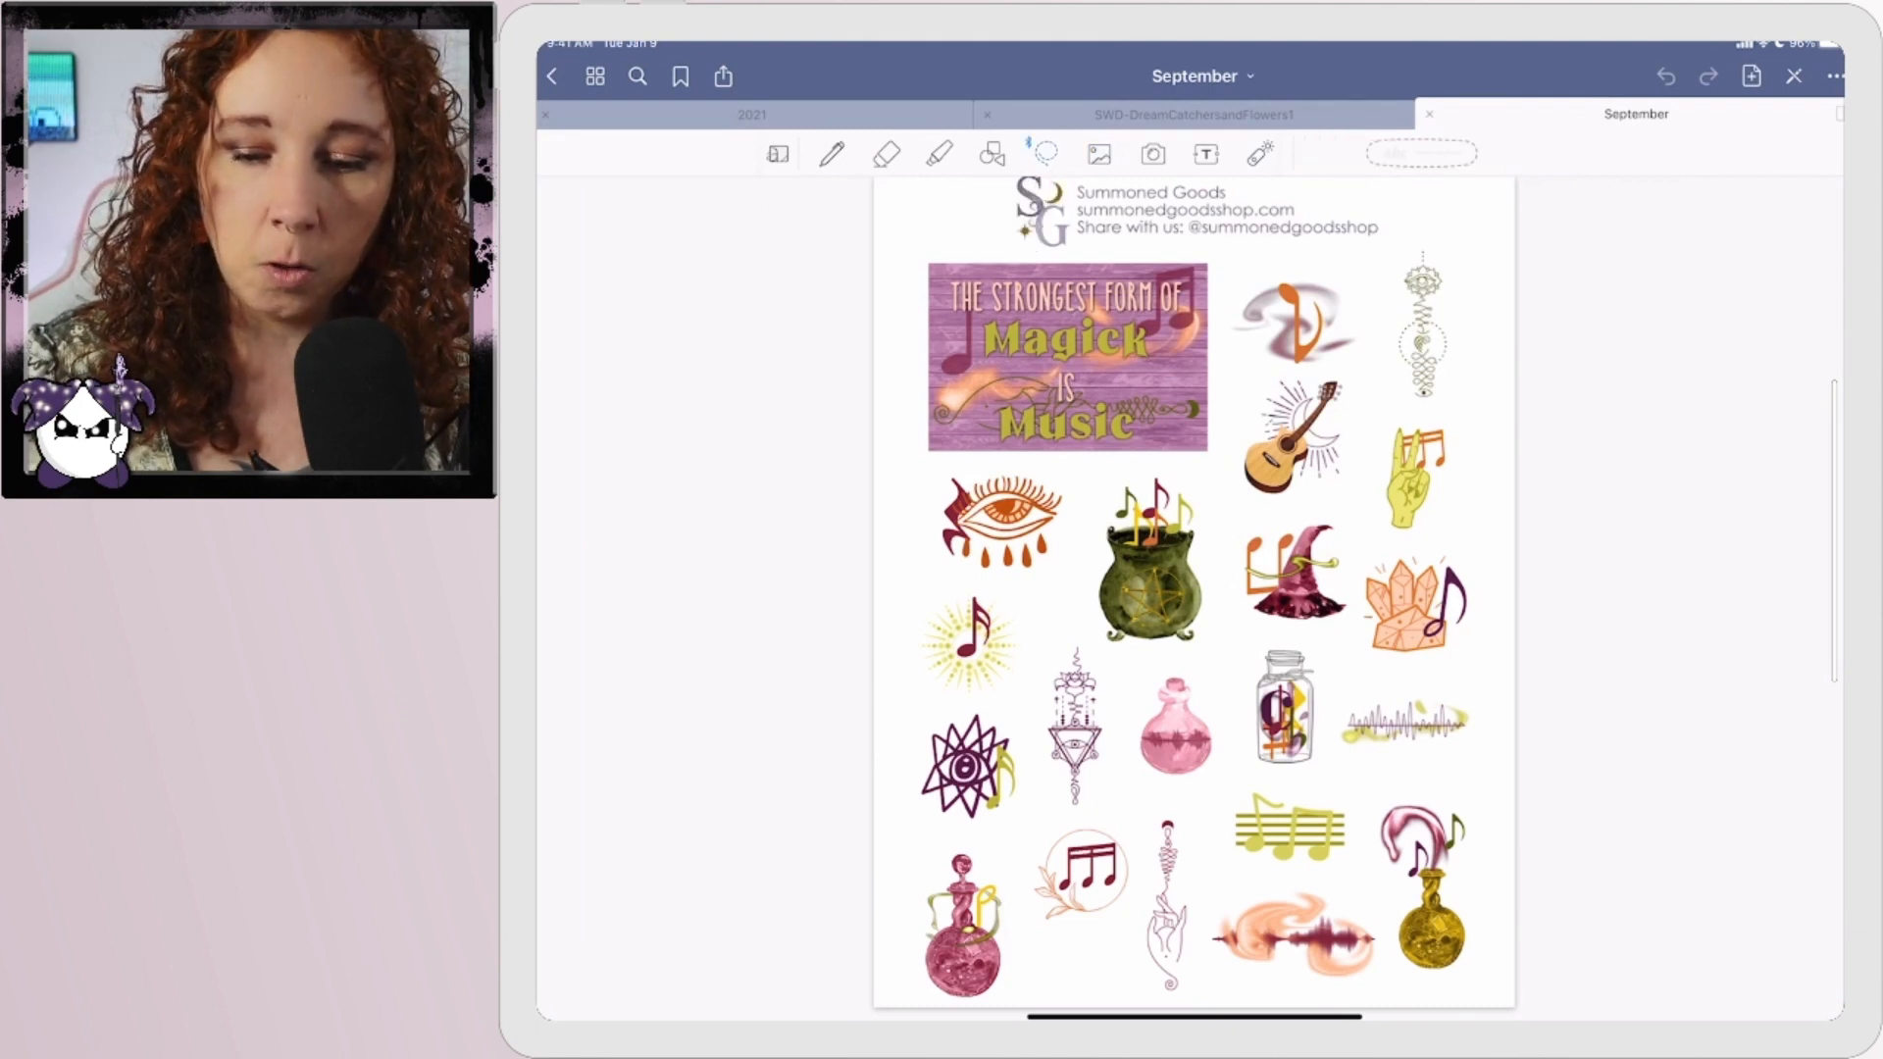
{"action": "left_click_drag", "start_coordinate": [1294, 386], "coordinate": [1303, 395]}
{"action": "left_click_drag", "start_coordinate": [1292, 502], "coordinate": [1302, 494]}
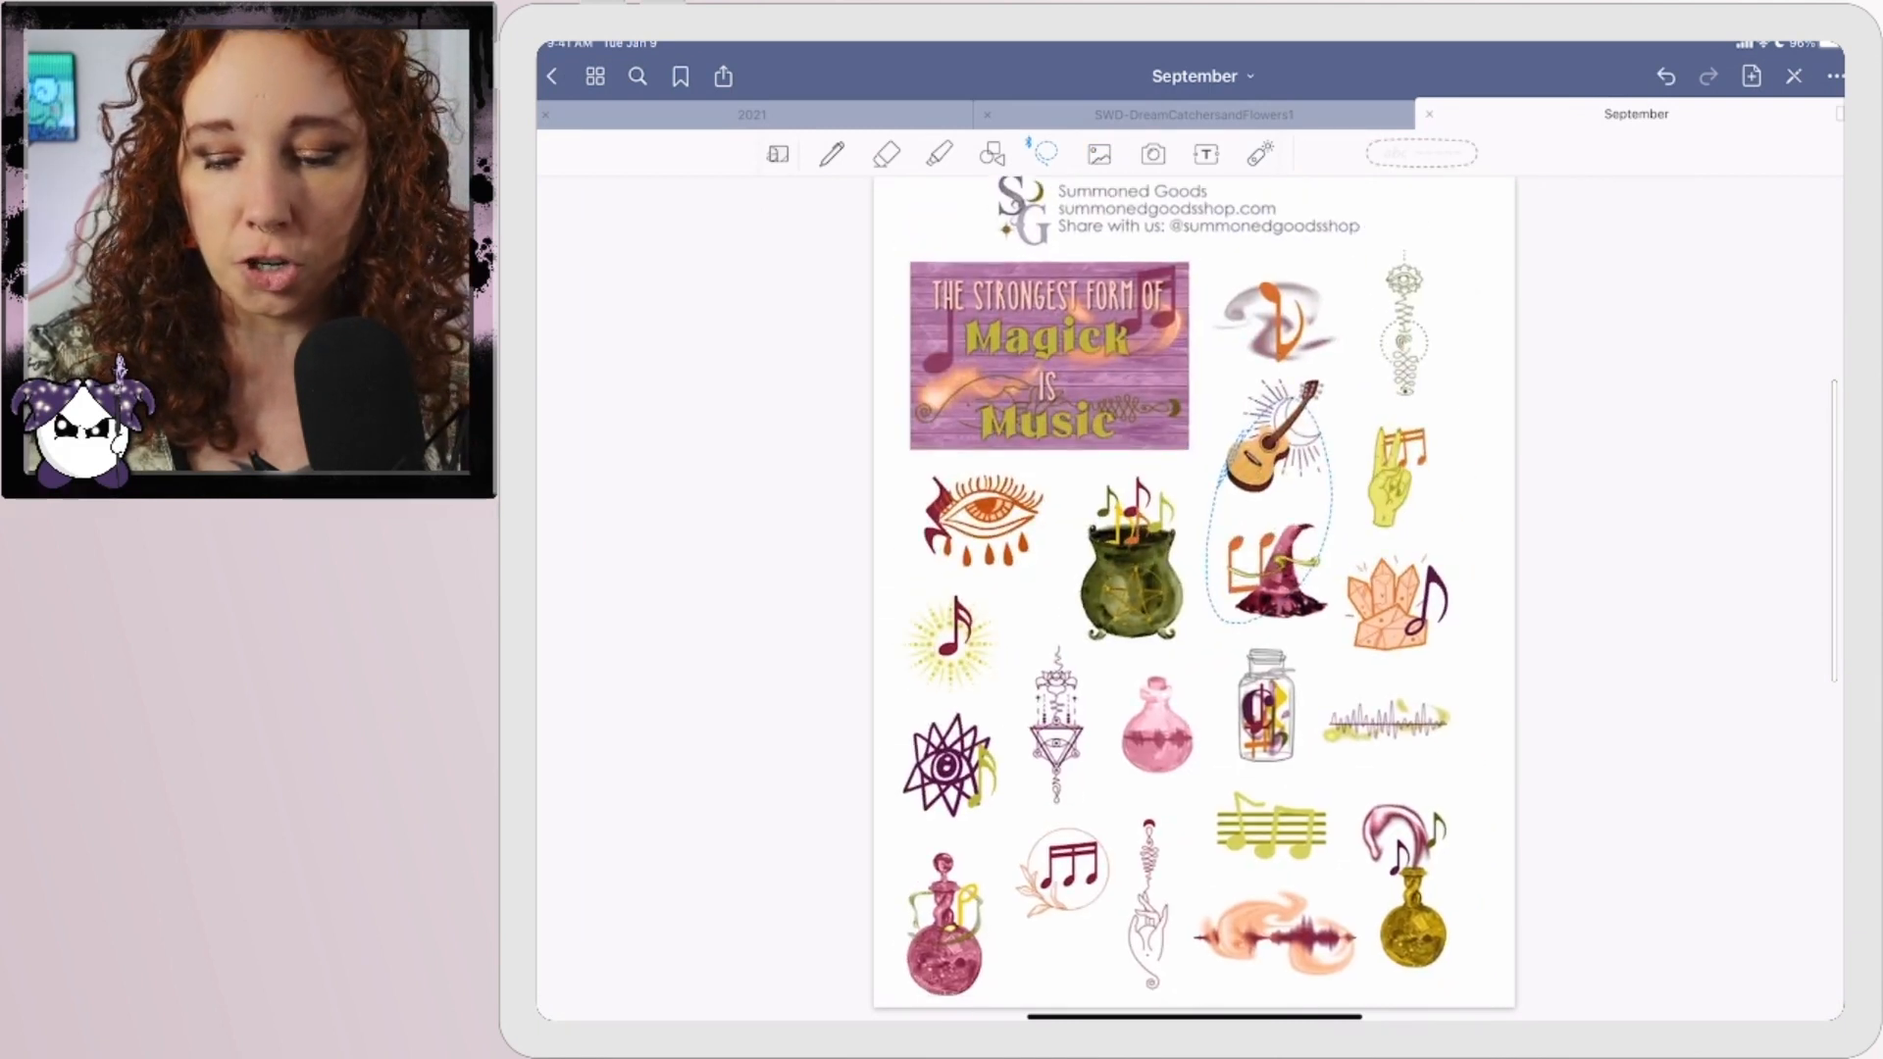
{"action": "left_click", "coordinate": [1619, 442]}
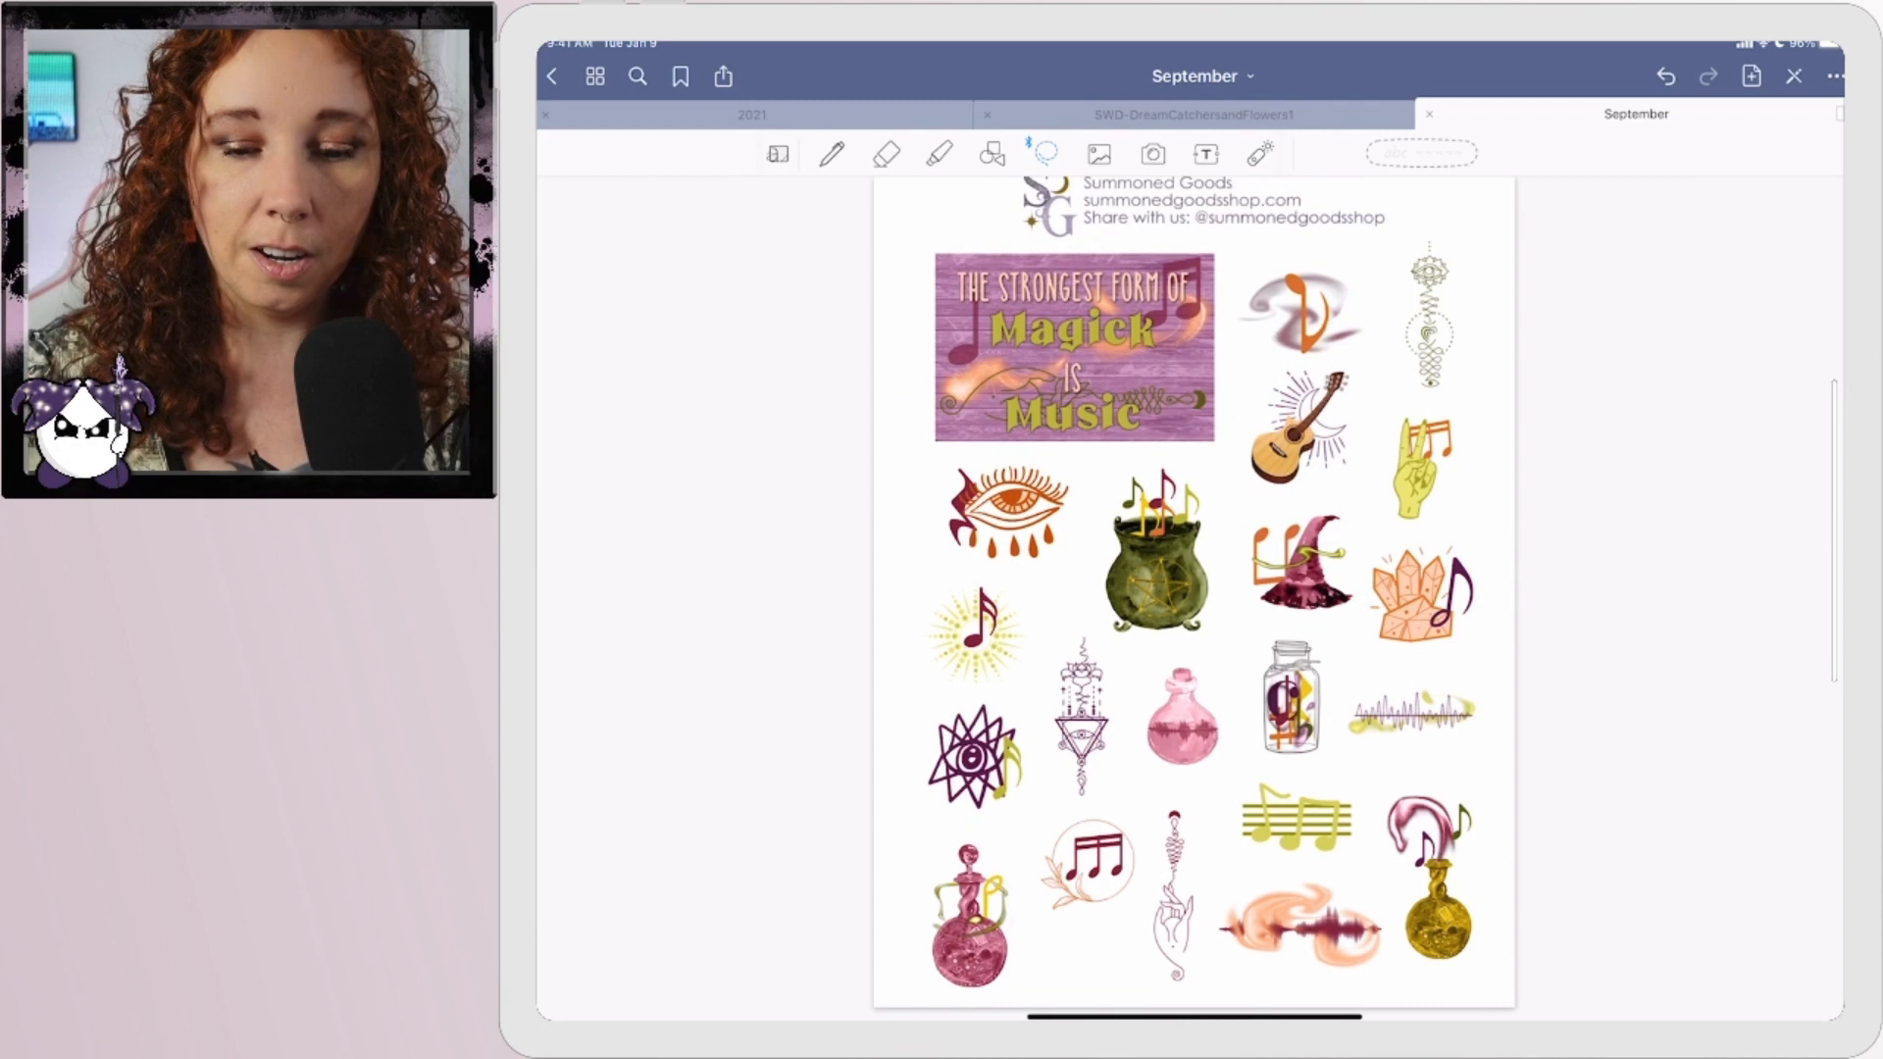
{"action": "left_click_drag", "start_coordinate": [1280, 321], "coordinate": [1332, 361]}
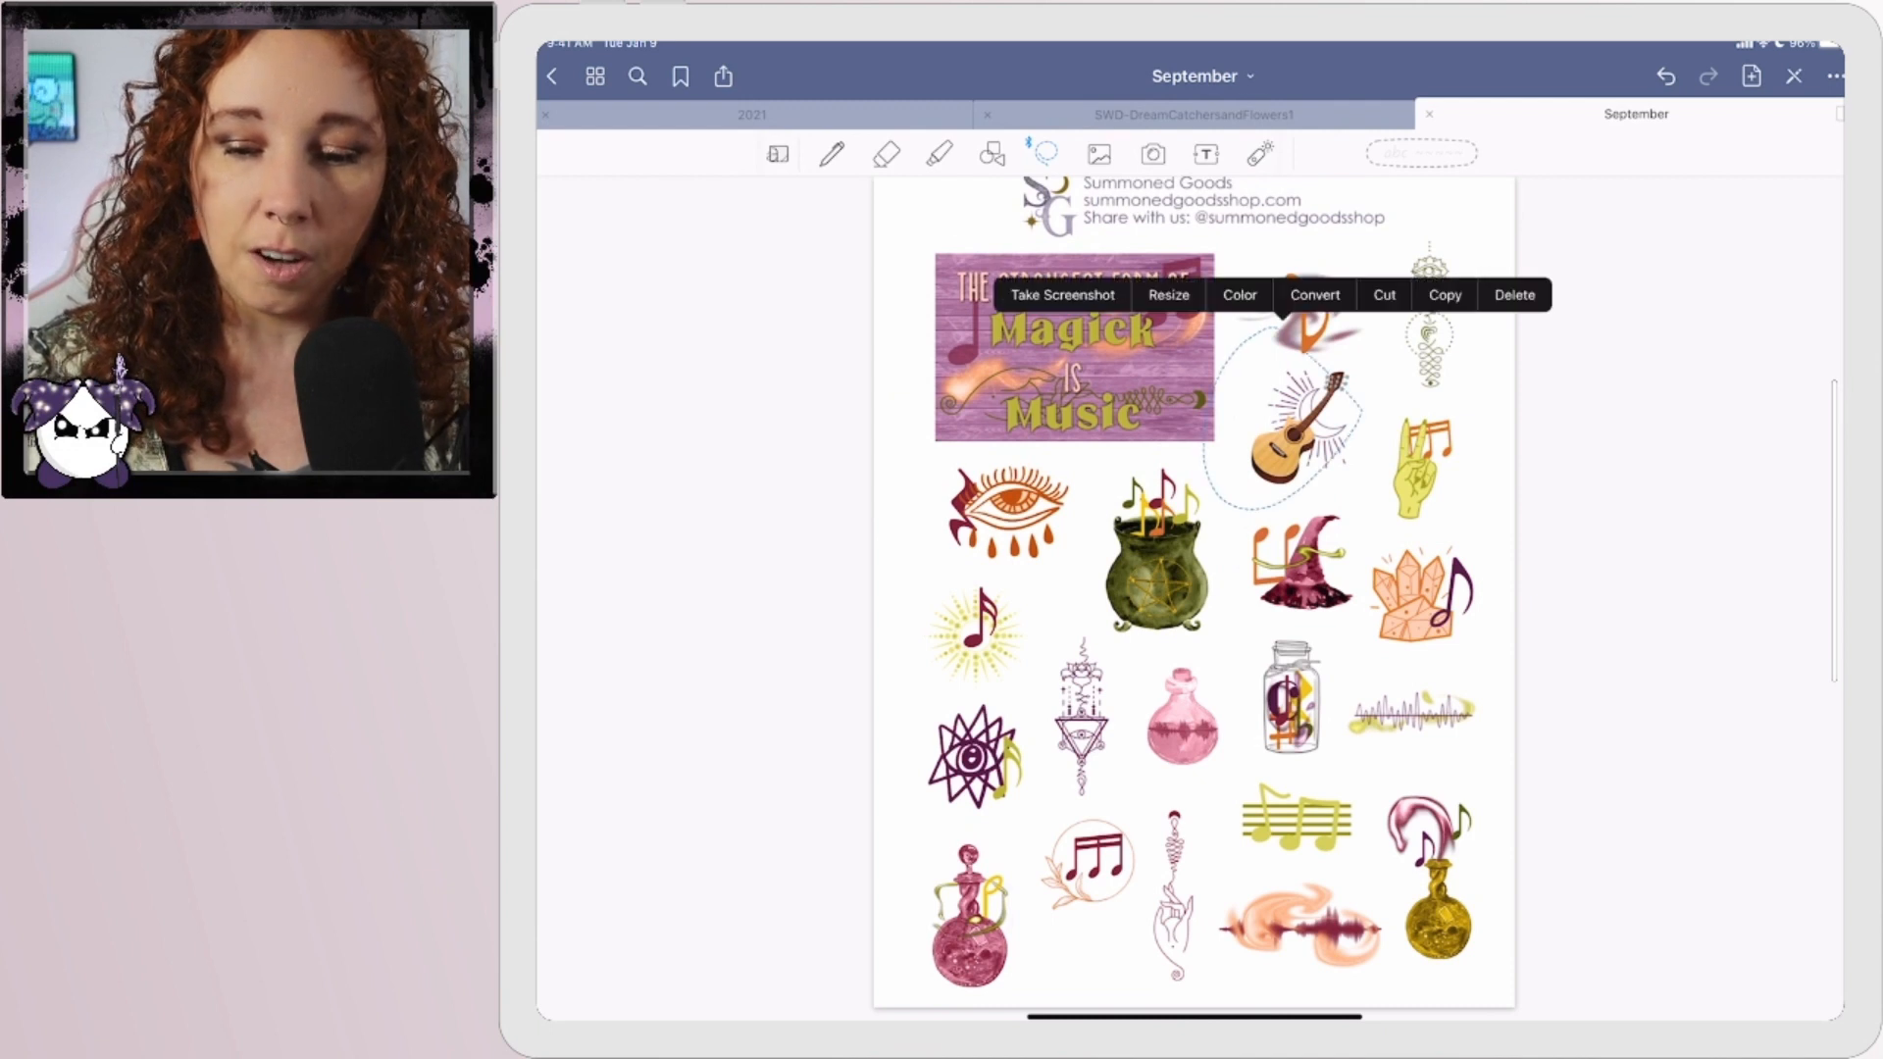
{"action": "left_click", "coordinate": [1445, 295]}
Paste the copied sticker sheet onto the blank SWD-DreamCatchersandFlowers1 page.
{"action": "left_click", "coordinate": [1192, 114]}
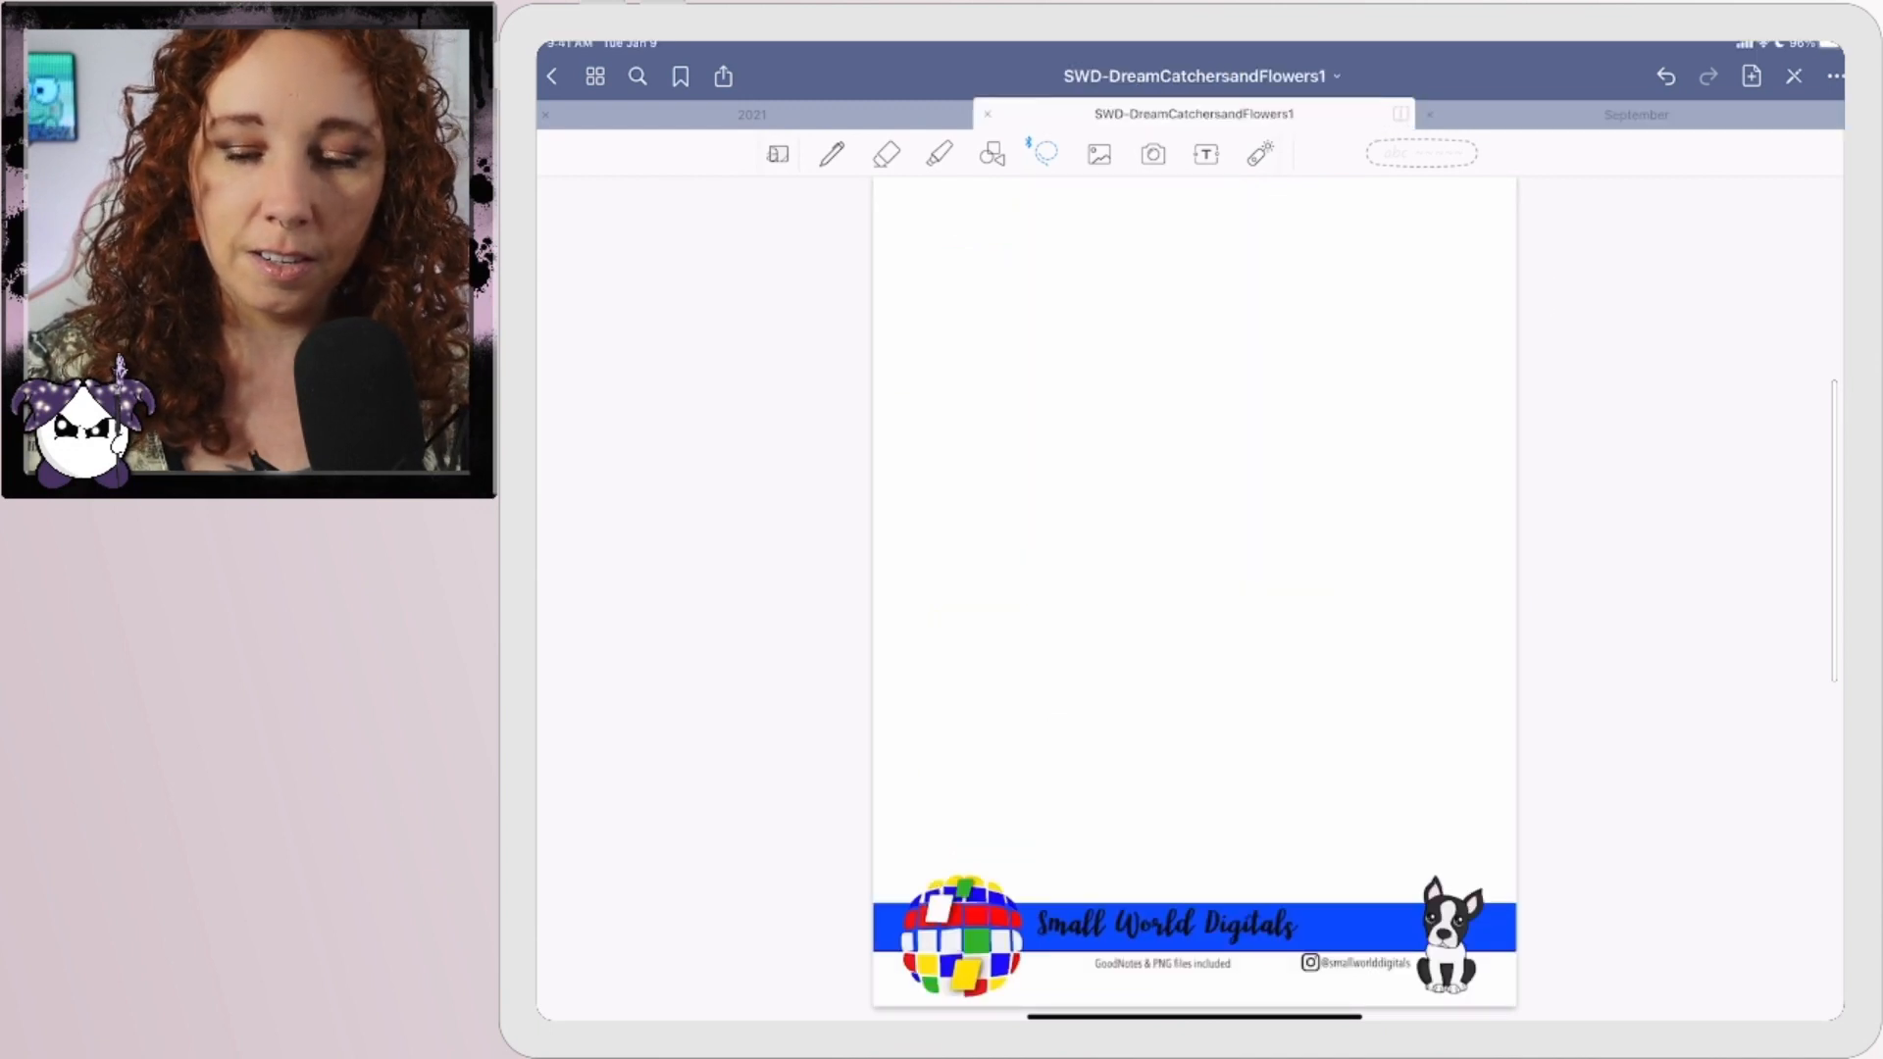
{"action": "left_click", "coordinate": [1228, 445]}
{"action": "left_click", "coordinate": [1208, 407]}
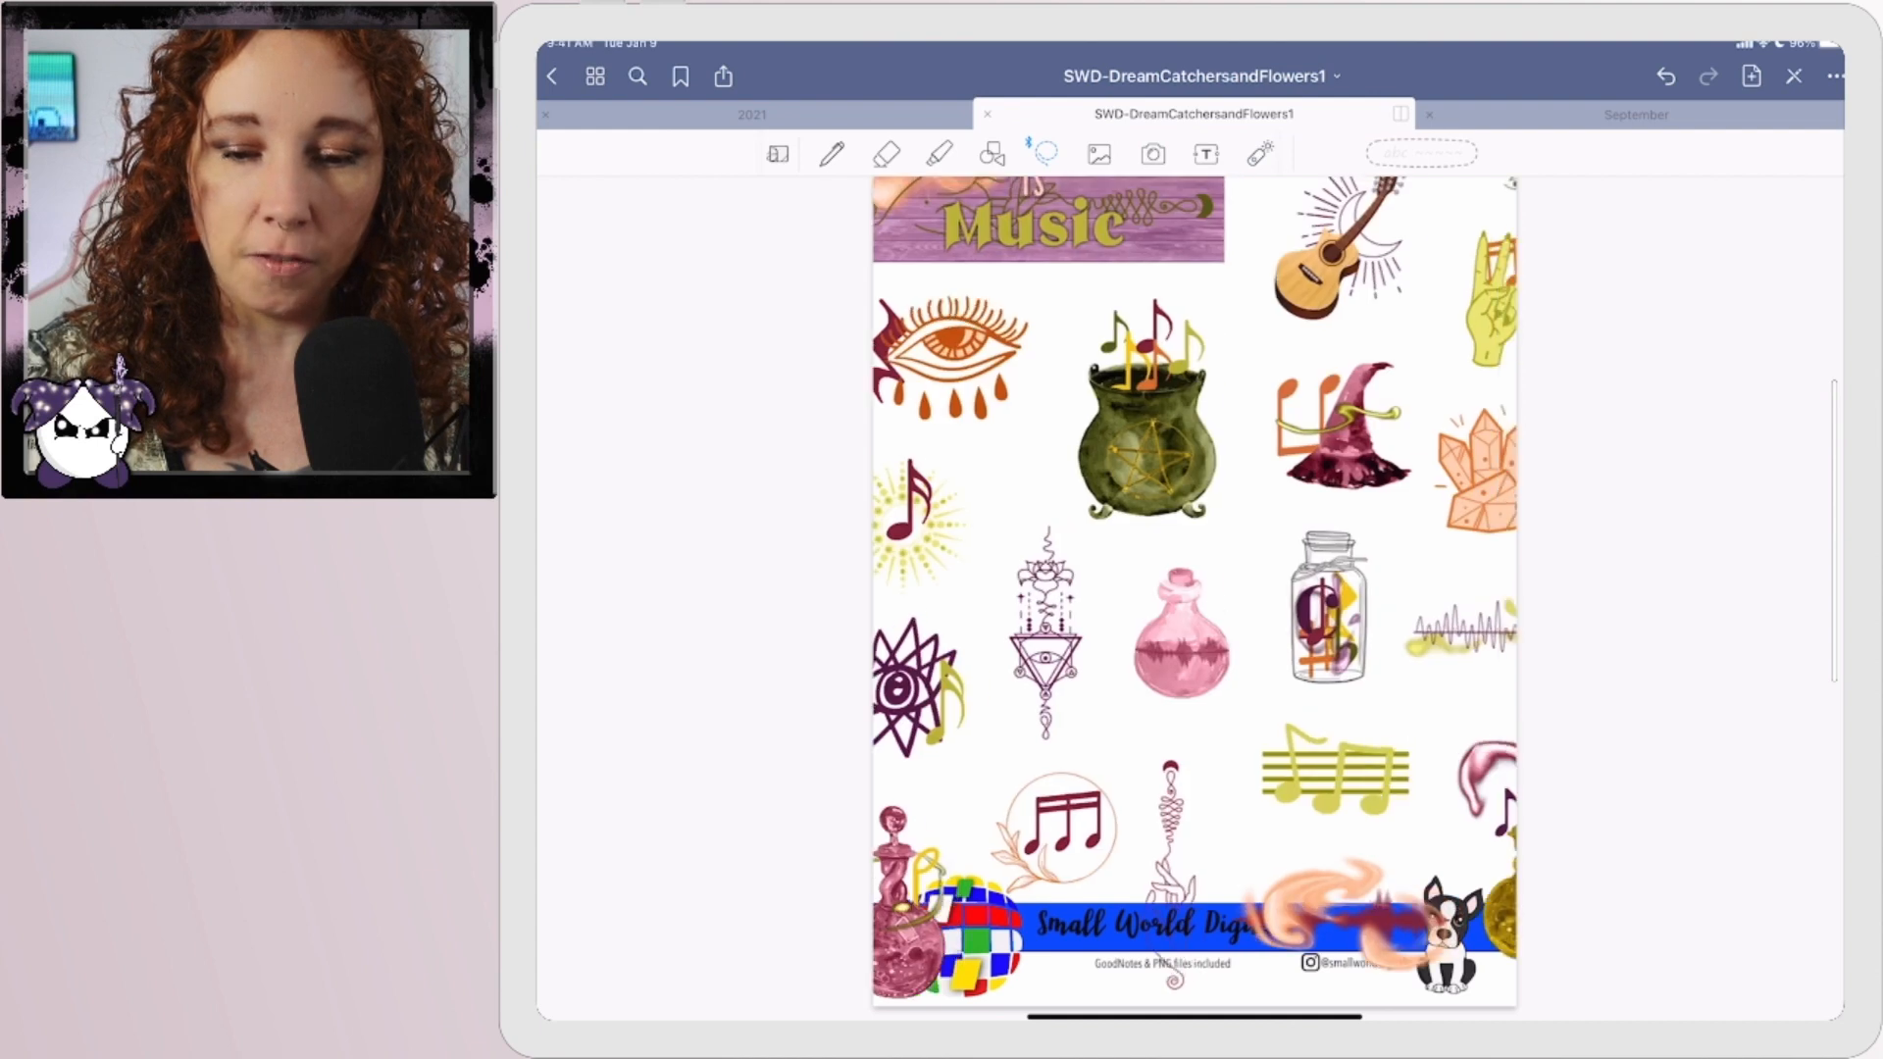
{"action": "left_click_drag", "start_coordinate": [1089, 487], "coordinate": [1118, 427]}
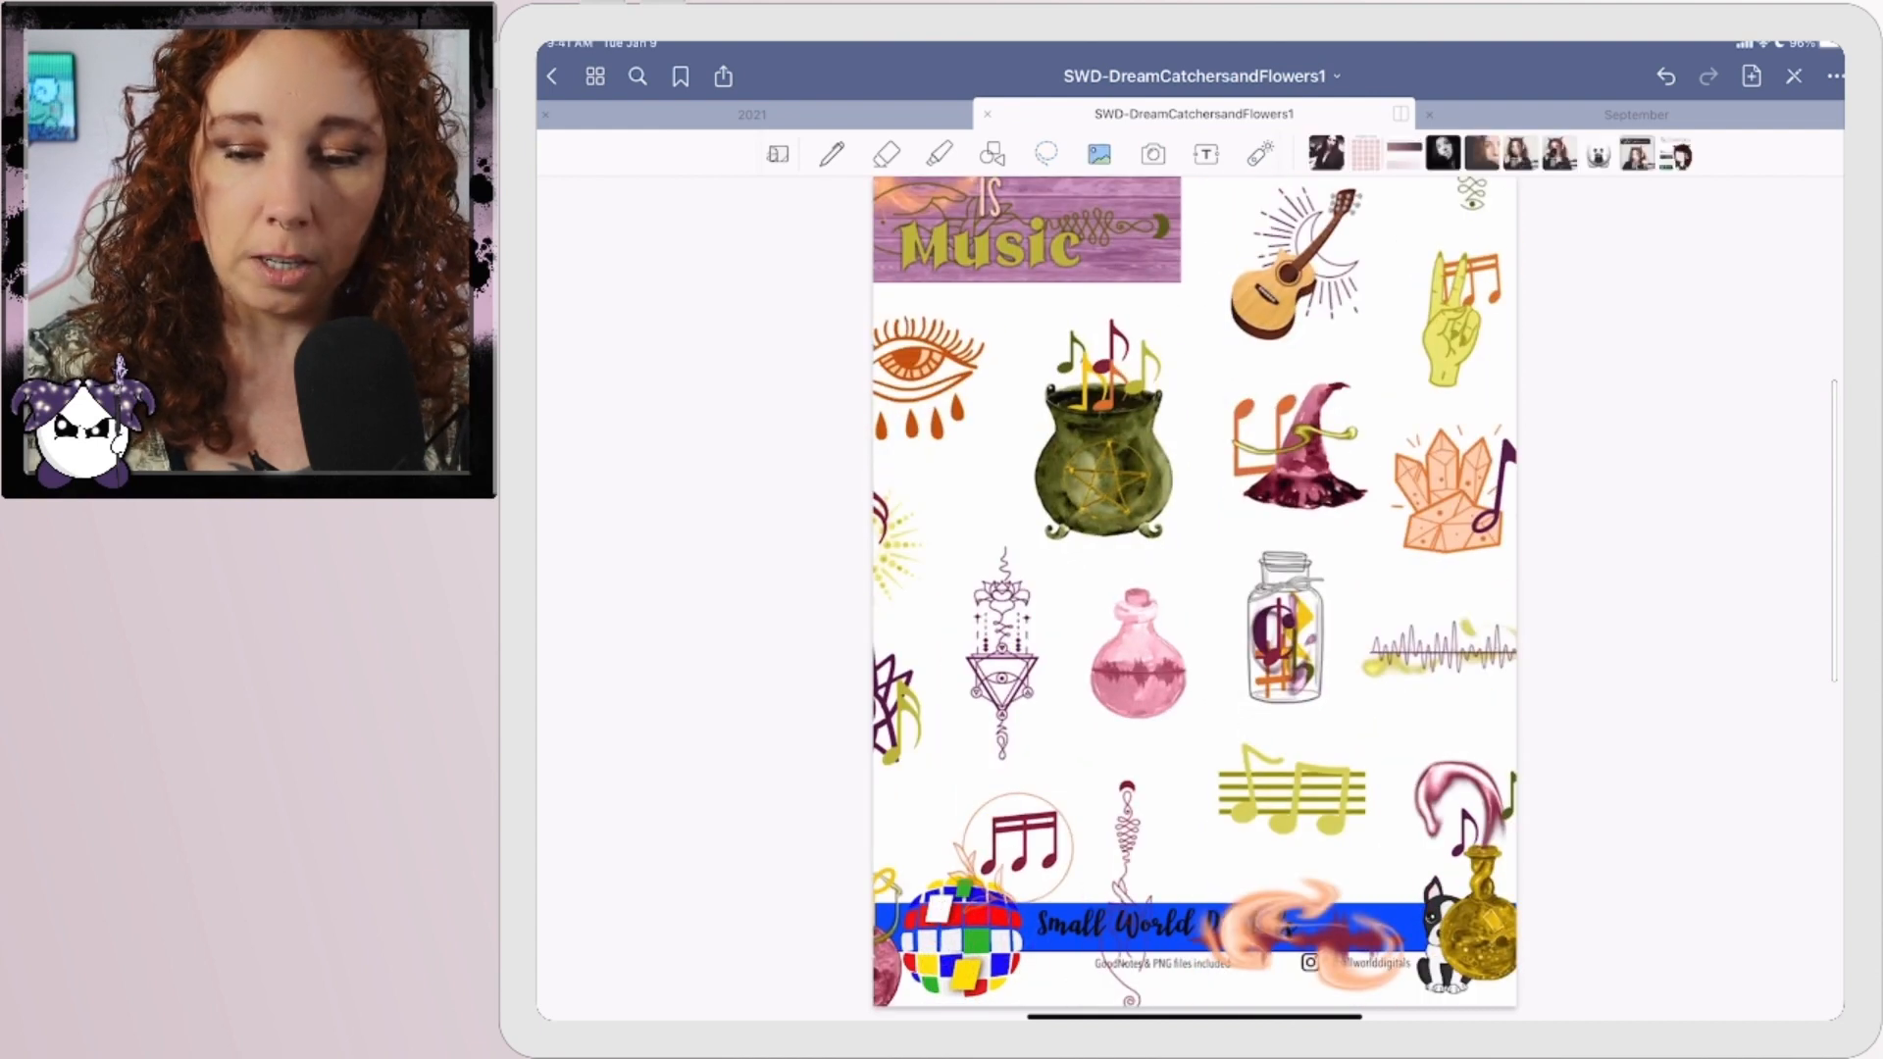
Freehand-crop the pasted sheet down to just the cauldron sticker.
{"action": "left_click", "coordinate": [1162, 578]}
{"action": "left_click", "coordinate": [1125, 528]}
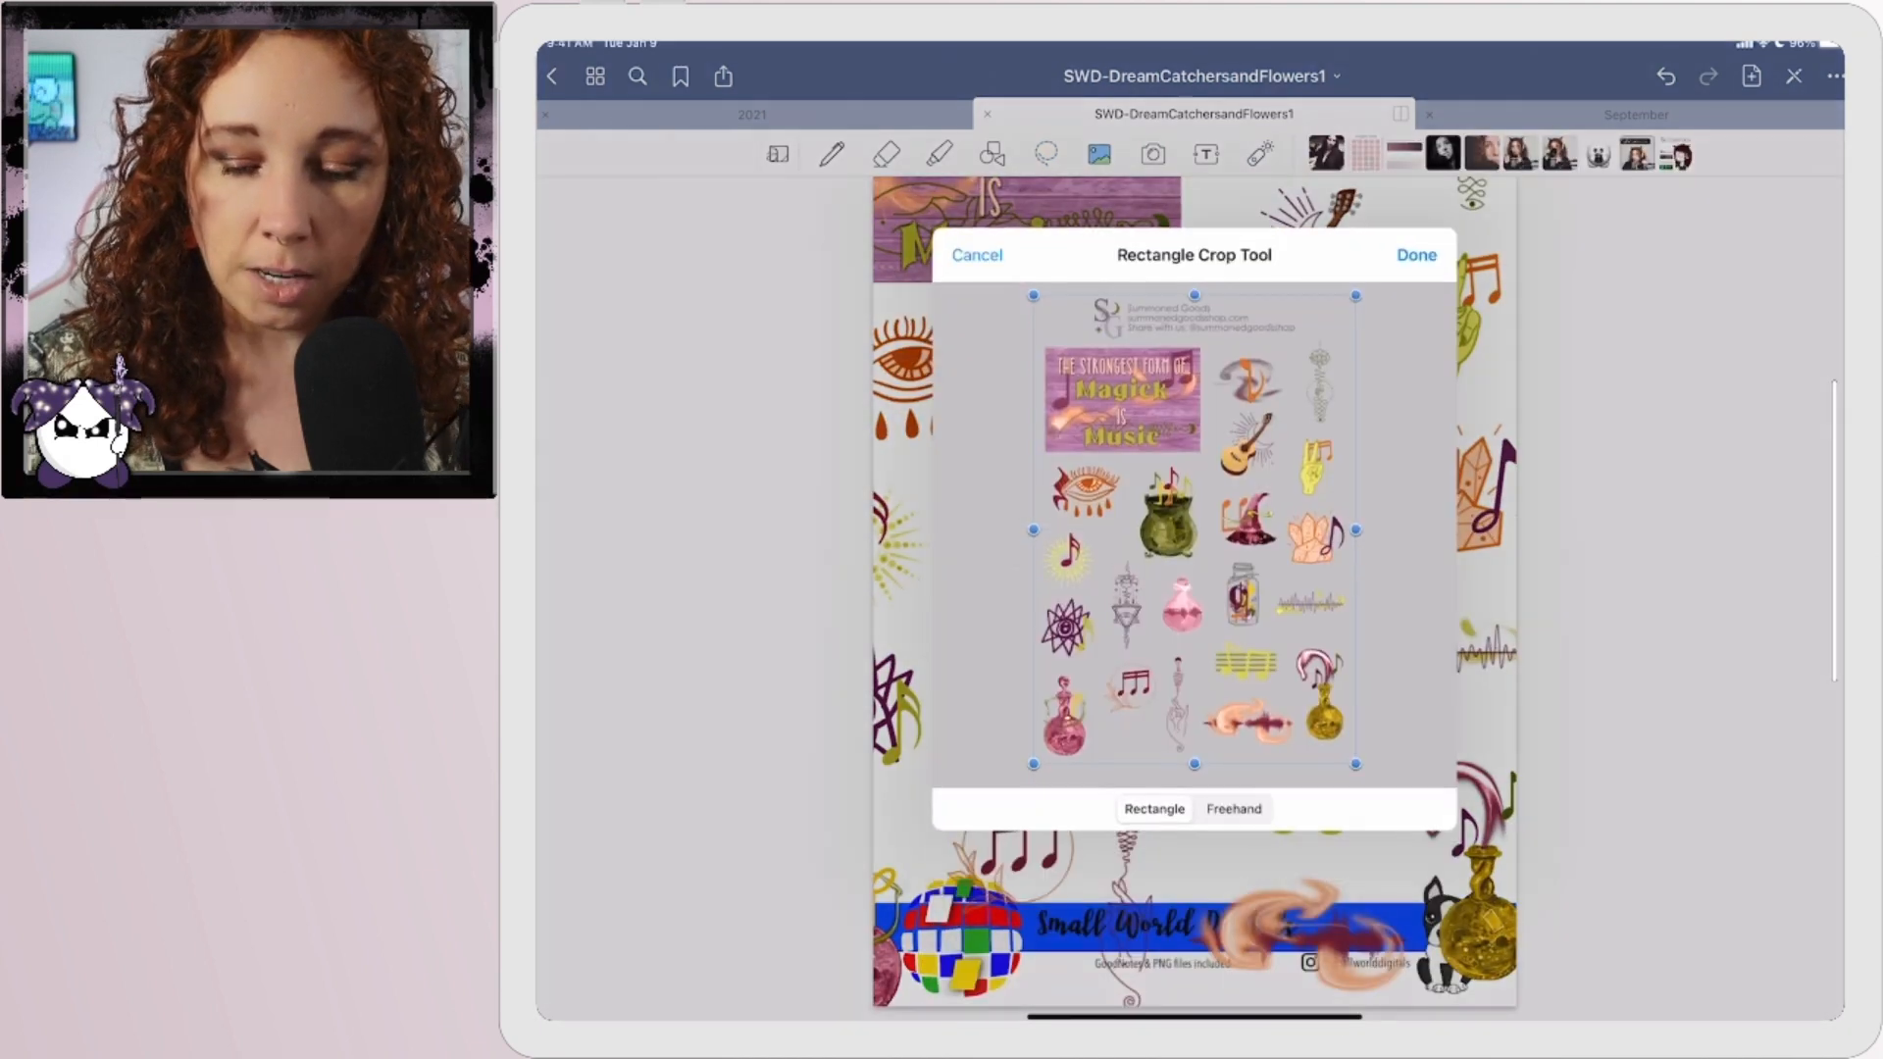
{"action": "left_click", "coordinate": [1233, 808]}
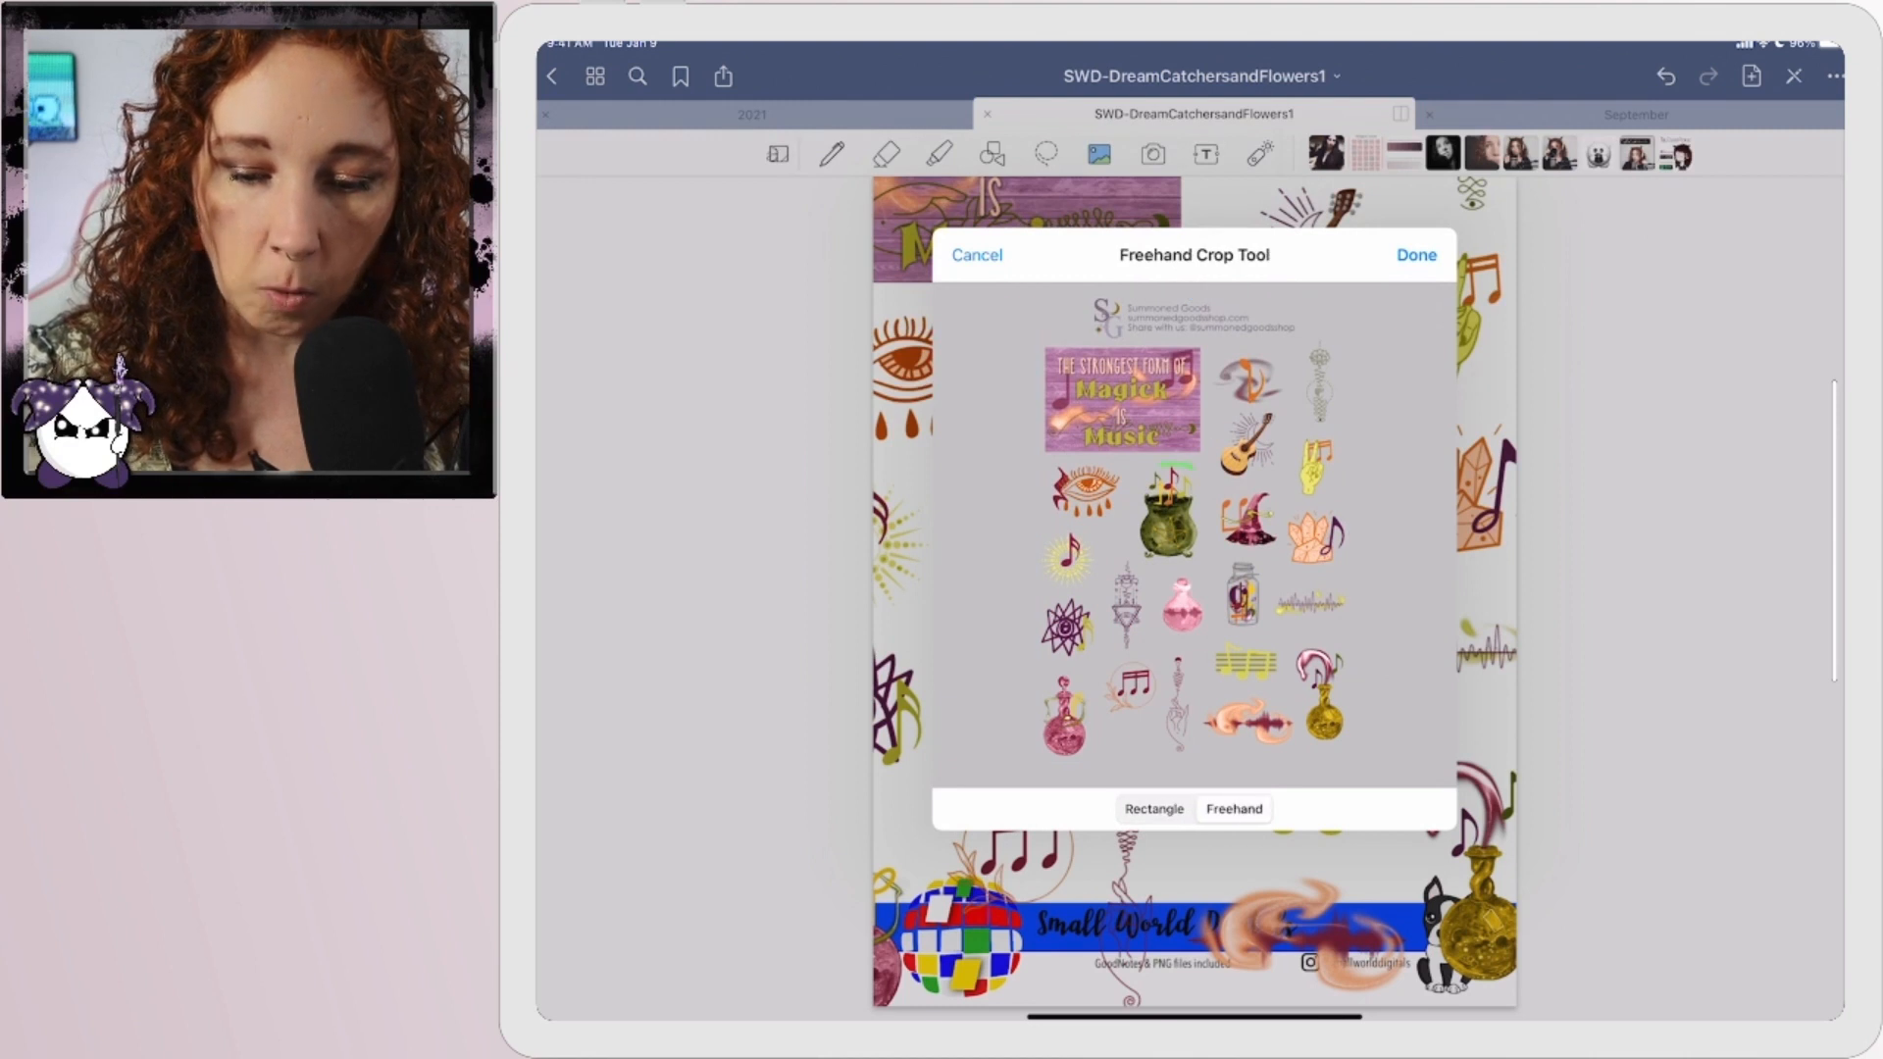
{"action": "left_click_drag", "start_coordinate": [1169, 467], "coordinate": [1137, 505]}
{"action": "left_click_drag", "start_coordinate": [1188, 564], "coordinate": [1211, 512]}
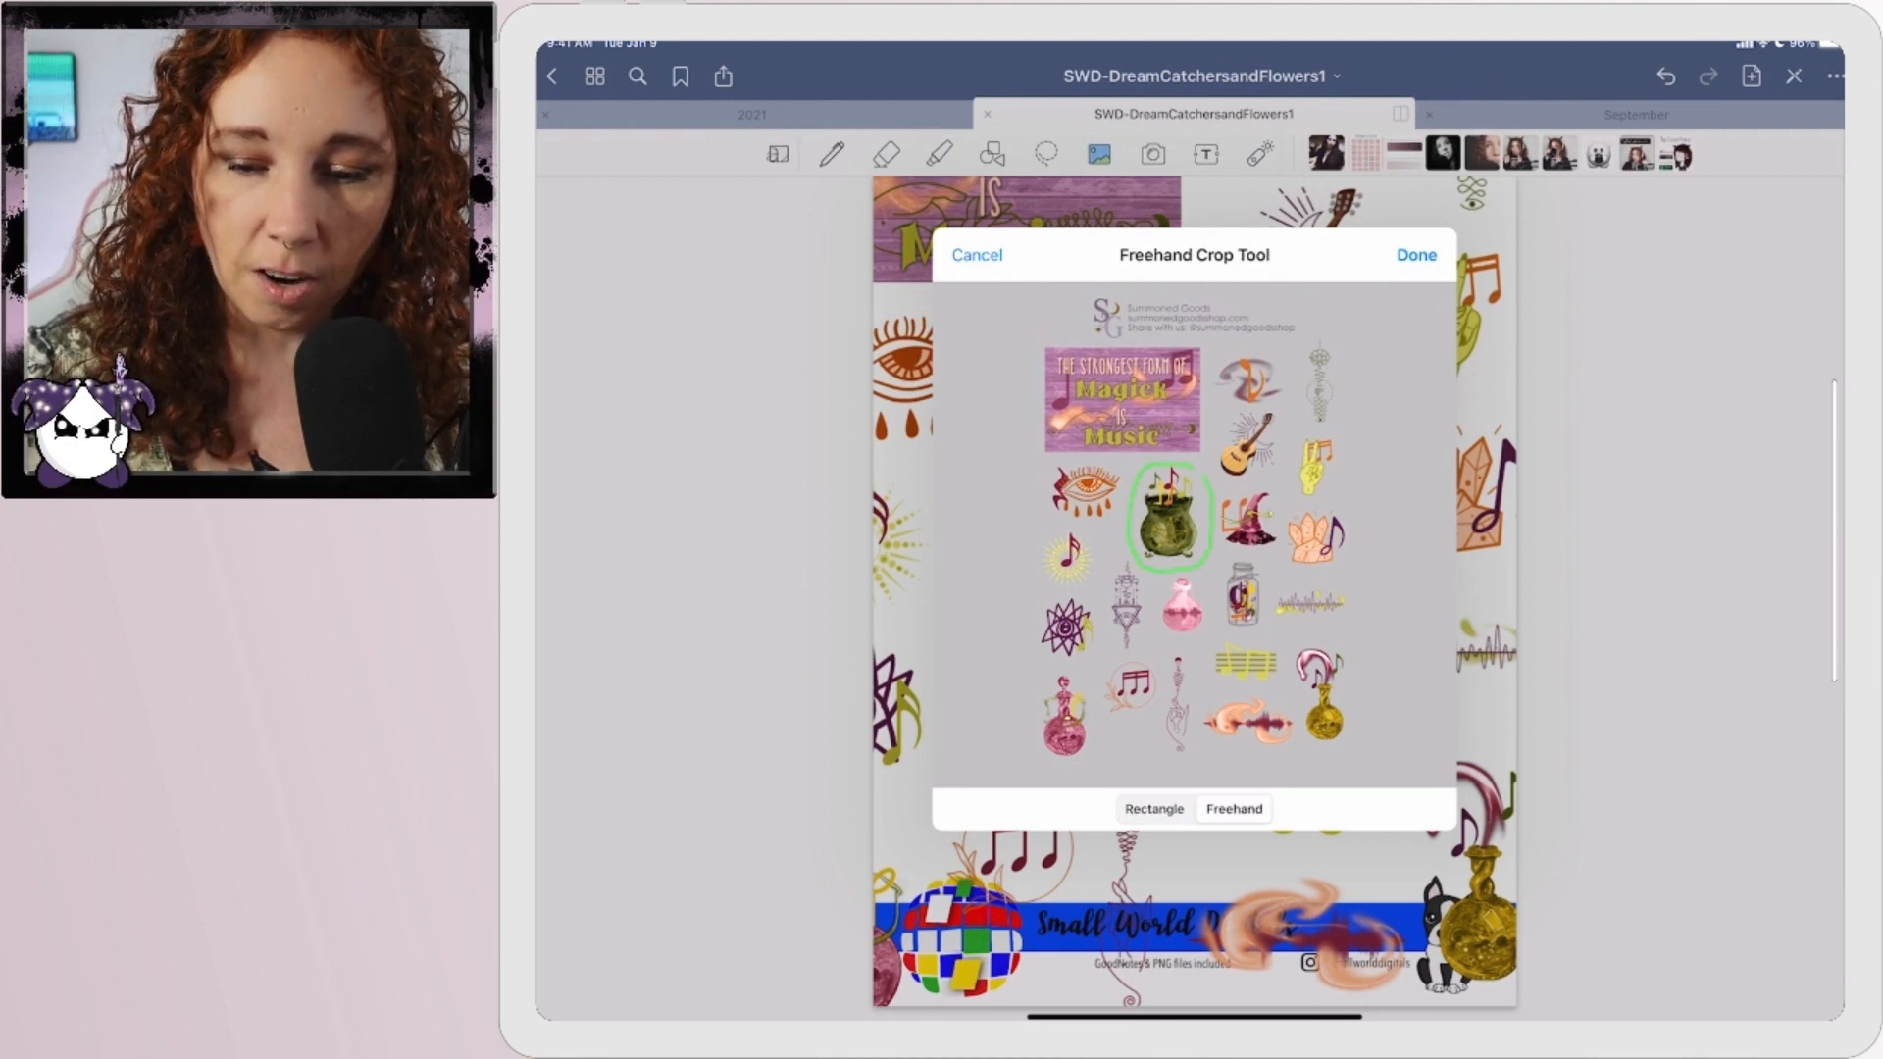
{"action": "left_click", "coordinate": [1417, 255]}
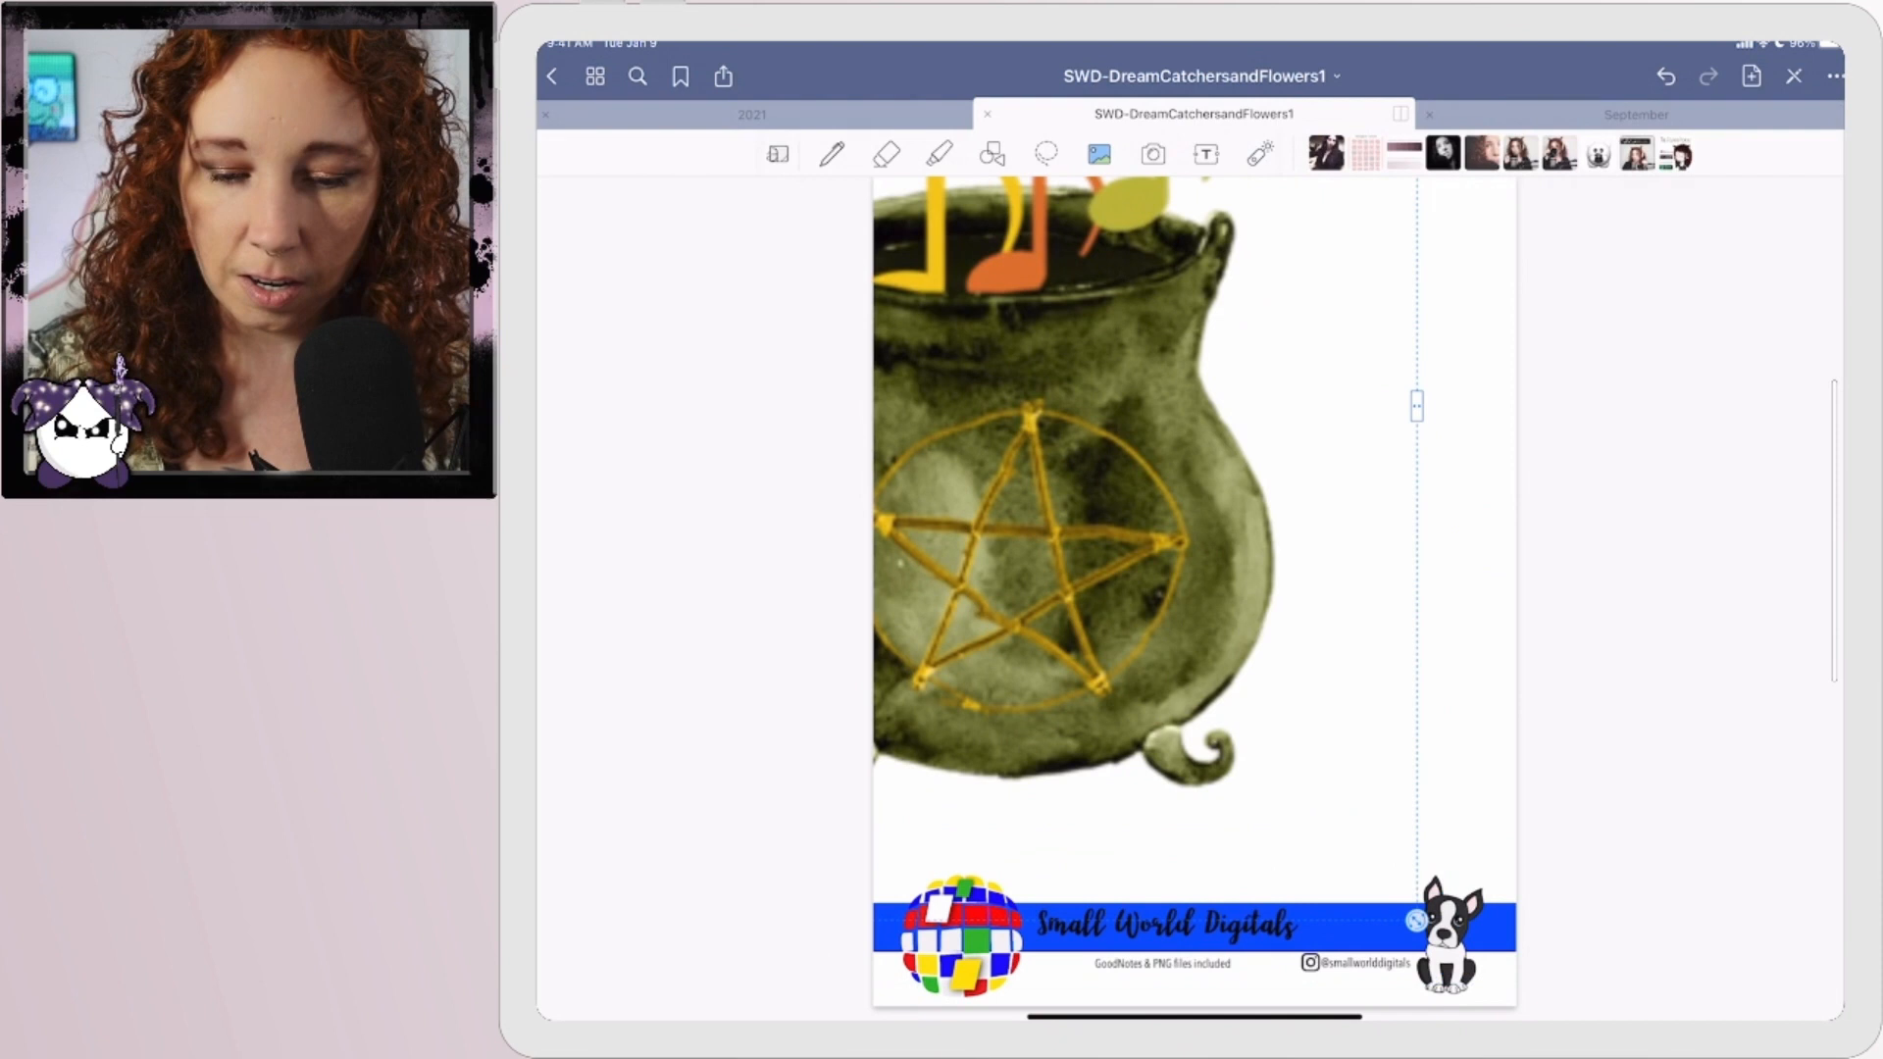
Shrink the cauldron sticker and set it just above the footer banner.
{"action": "mouse_move", "coordinate": [1417, 840]}
{"action": "left_mouse_down"}
{"action": "mouse_move", "coordinate": [1202, 671]}
{"action": "mouse_move", "coordinate": [1085, 487]}
{"action": "left_mouse_up"}
{"action": "left_click_drag", "start_coordinate": [1024, 412], "coordinate": [983, 787]}
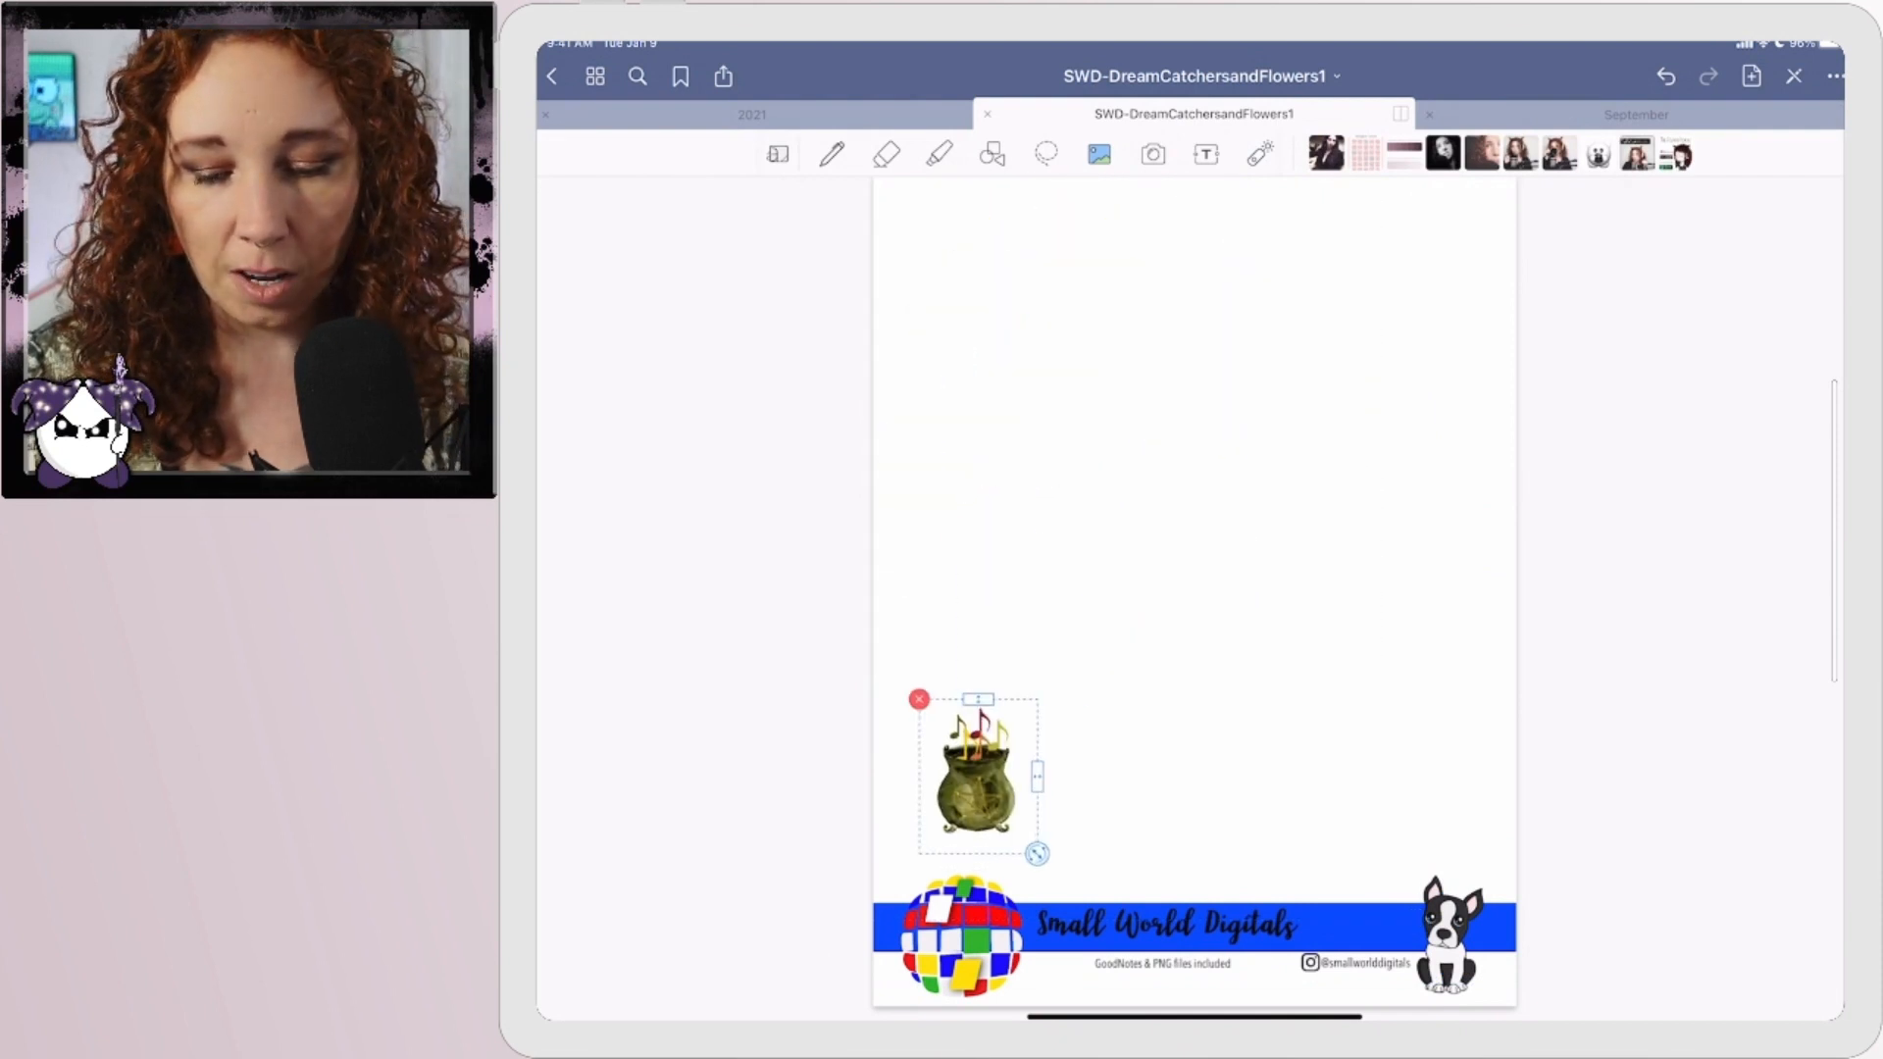
{"action": "left_click_drag", "start_coordinate": [1052, 882], "coordinate": [1000, 853]}
{"action": "left_click", "coordinate": [1252, 515]}
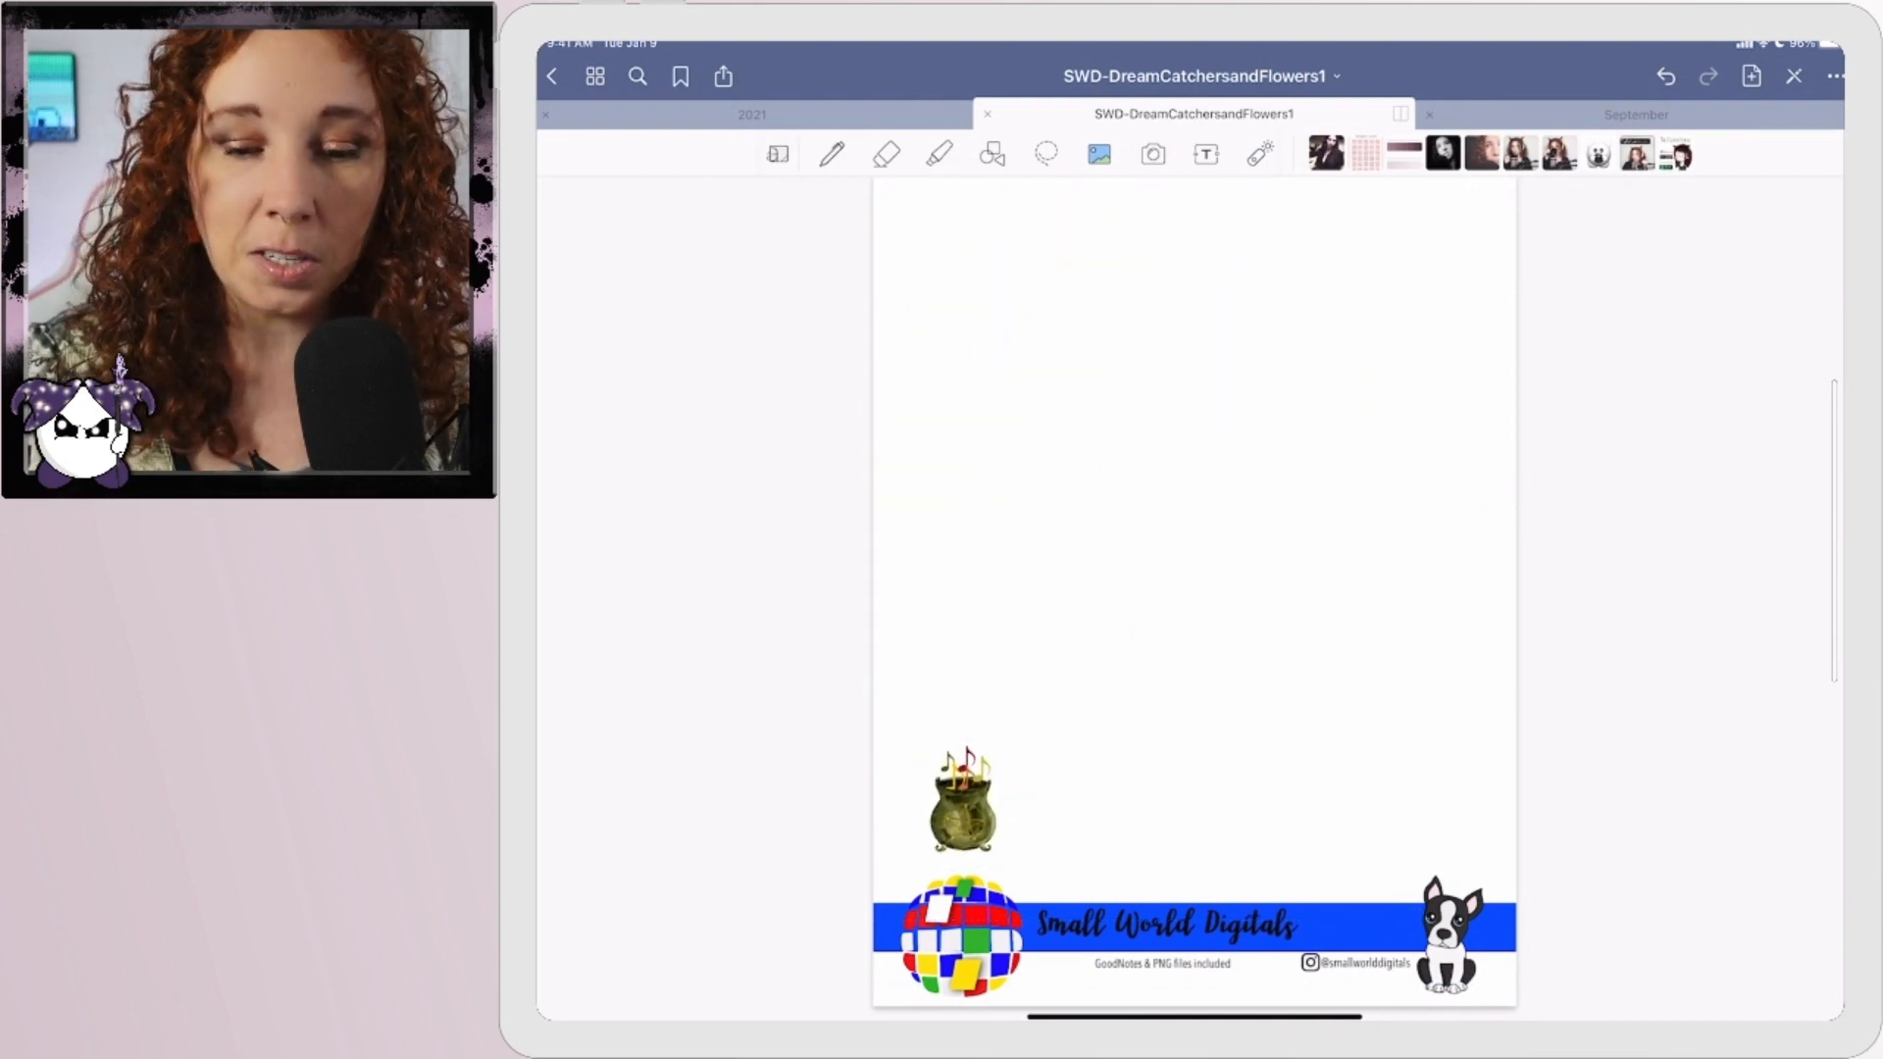
Dismiss an accidental photo picker and paste the full sticker sheet again mid-page.
{"action": "left_click", "coordinate": [1189, 594]}
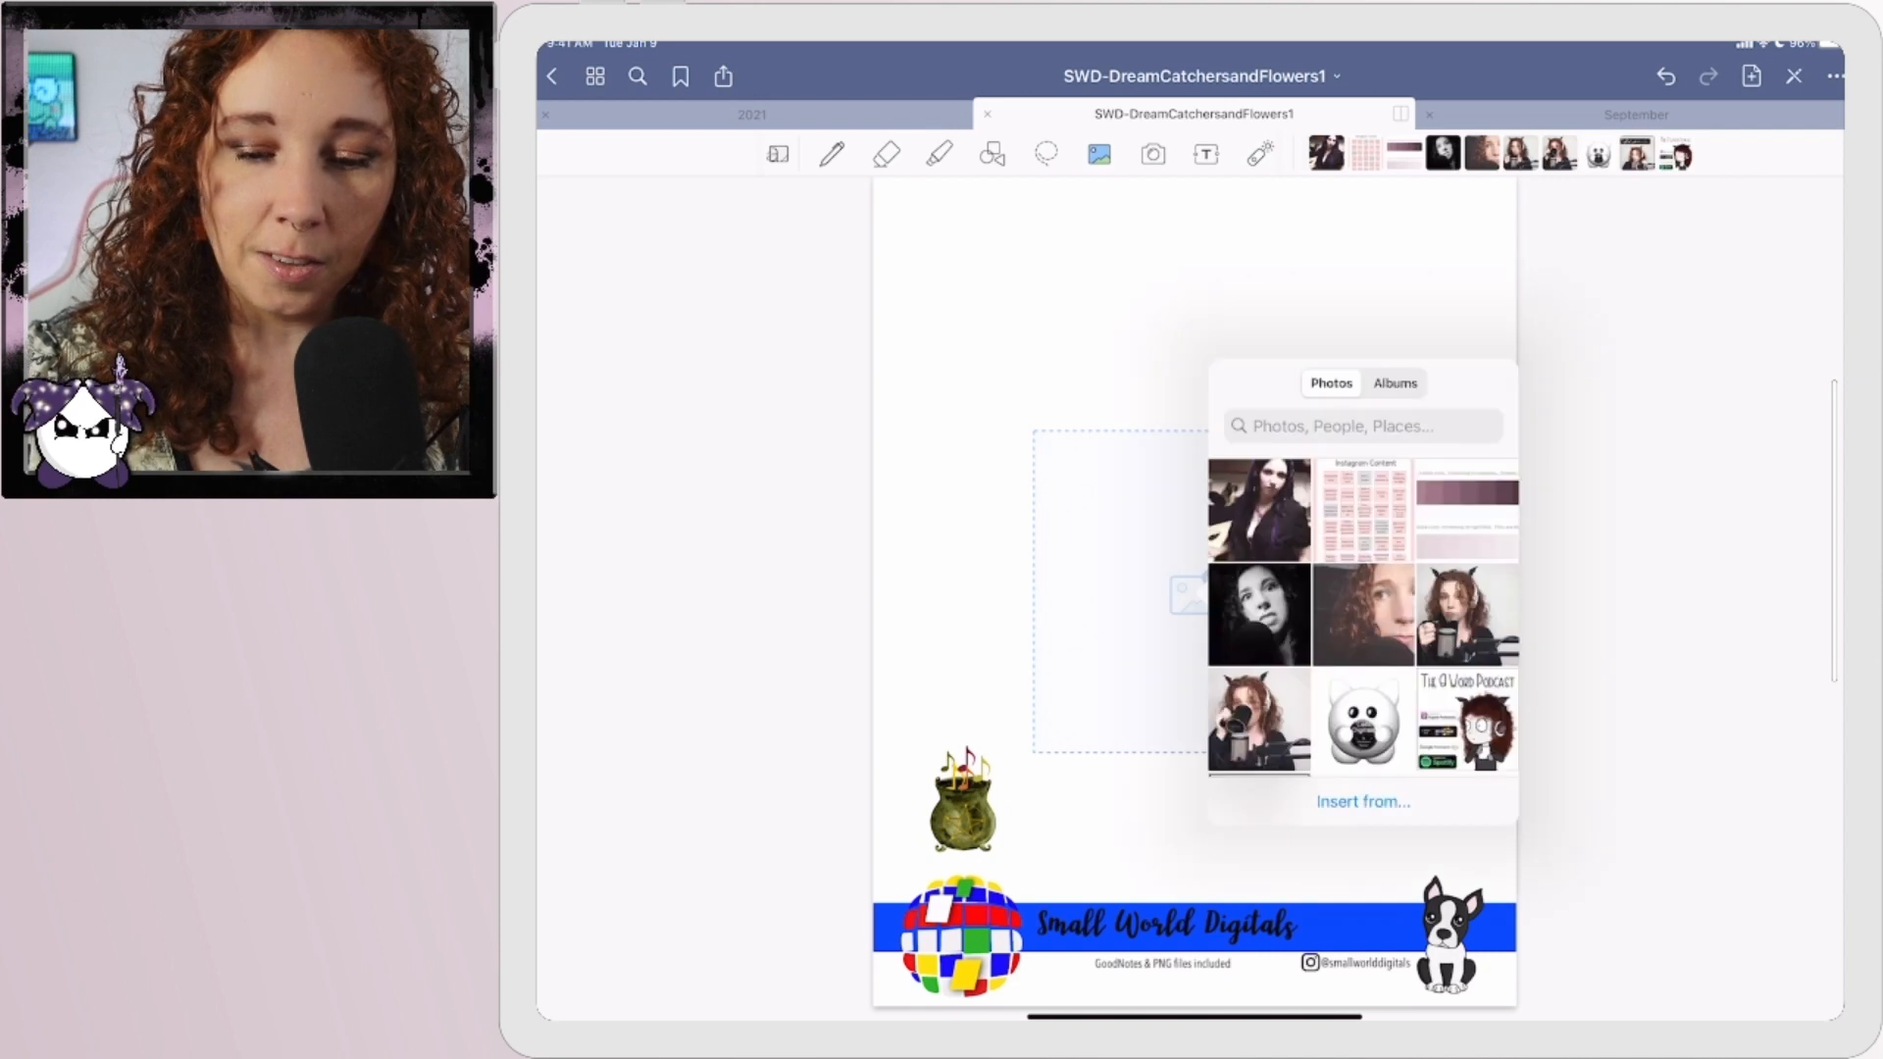
{"action": "left_click", "coordinate": [706, 588]}
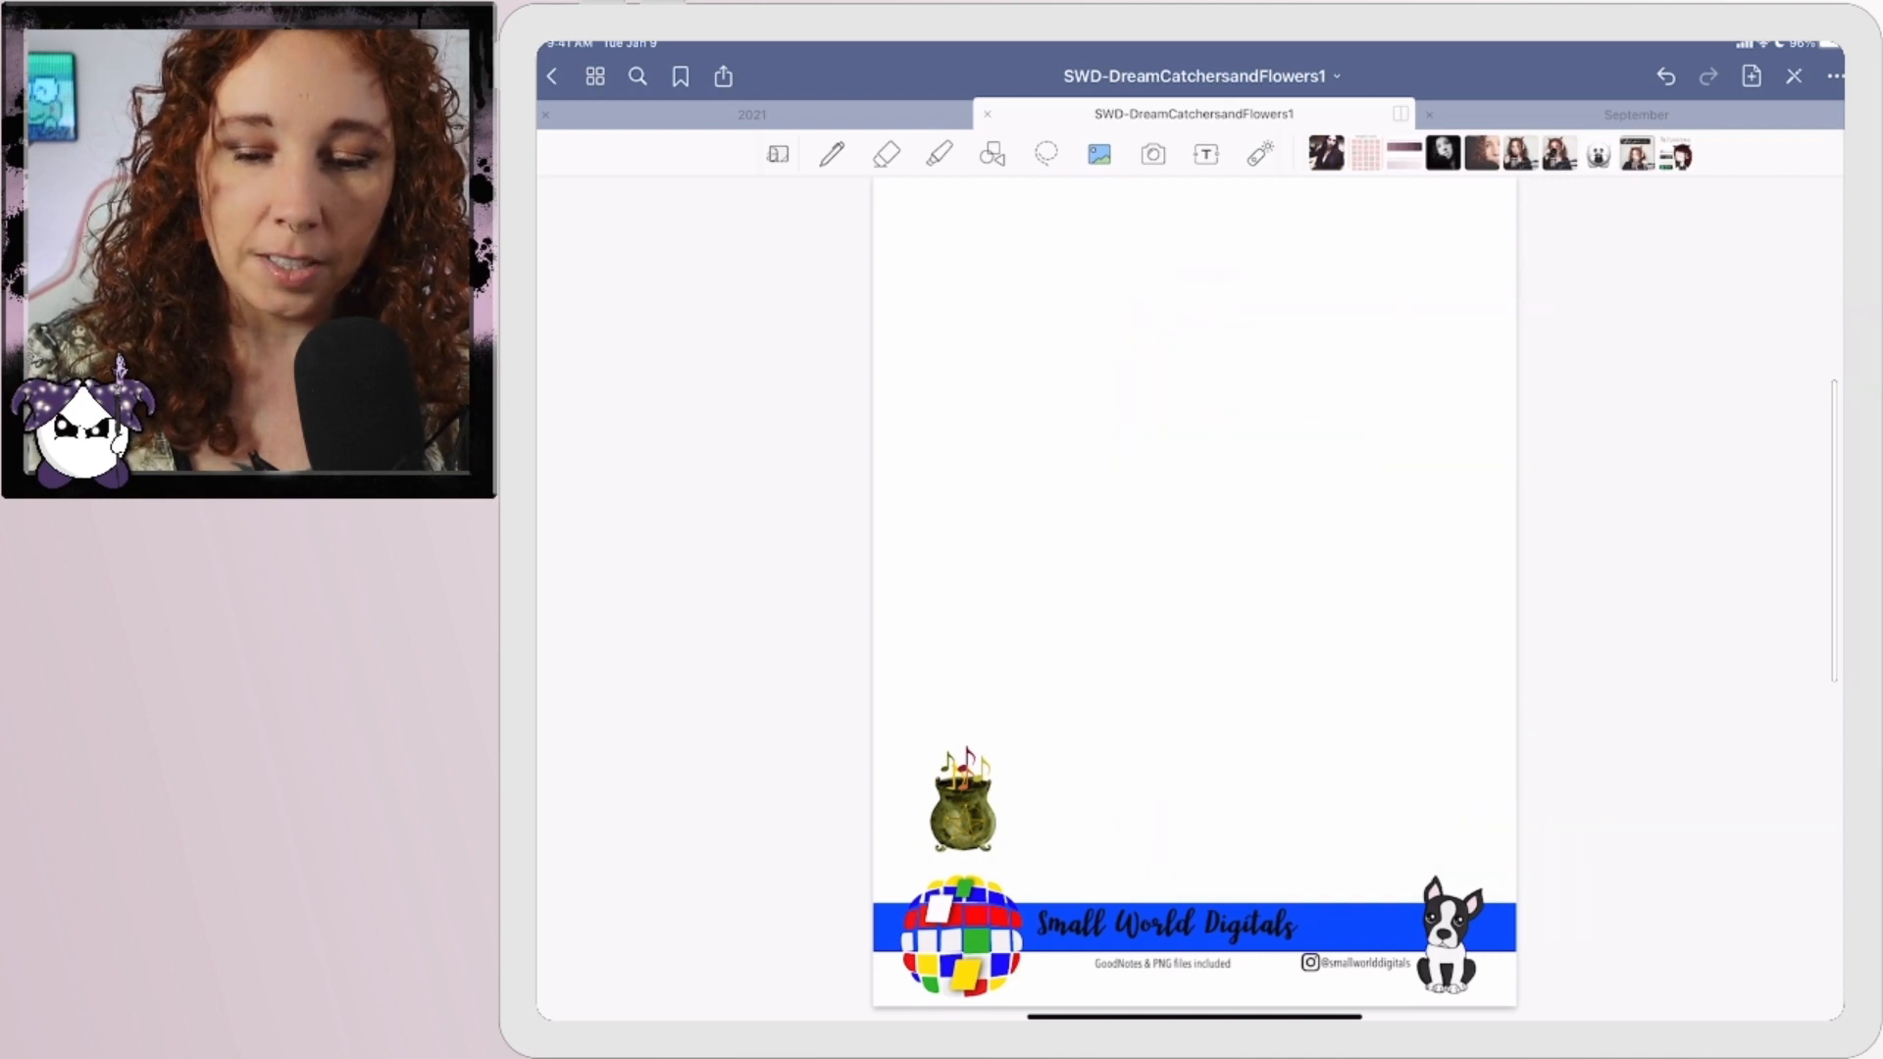
{"action": "left_click", "coordinate": [1177, 386]}
{"action": "left_click", "coordinate": [1143, 333]}
Freehand-crop the crystal-and-note sticker from the sheet, shrink it and move it to the top-right corner.
{"action": "left_click", "coordinate": [1098, 153]}
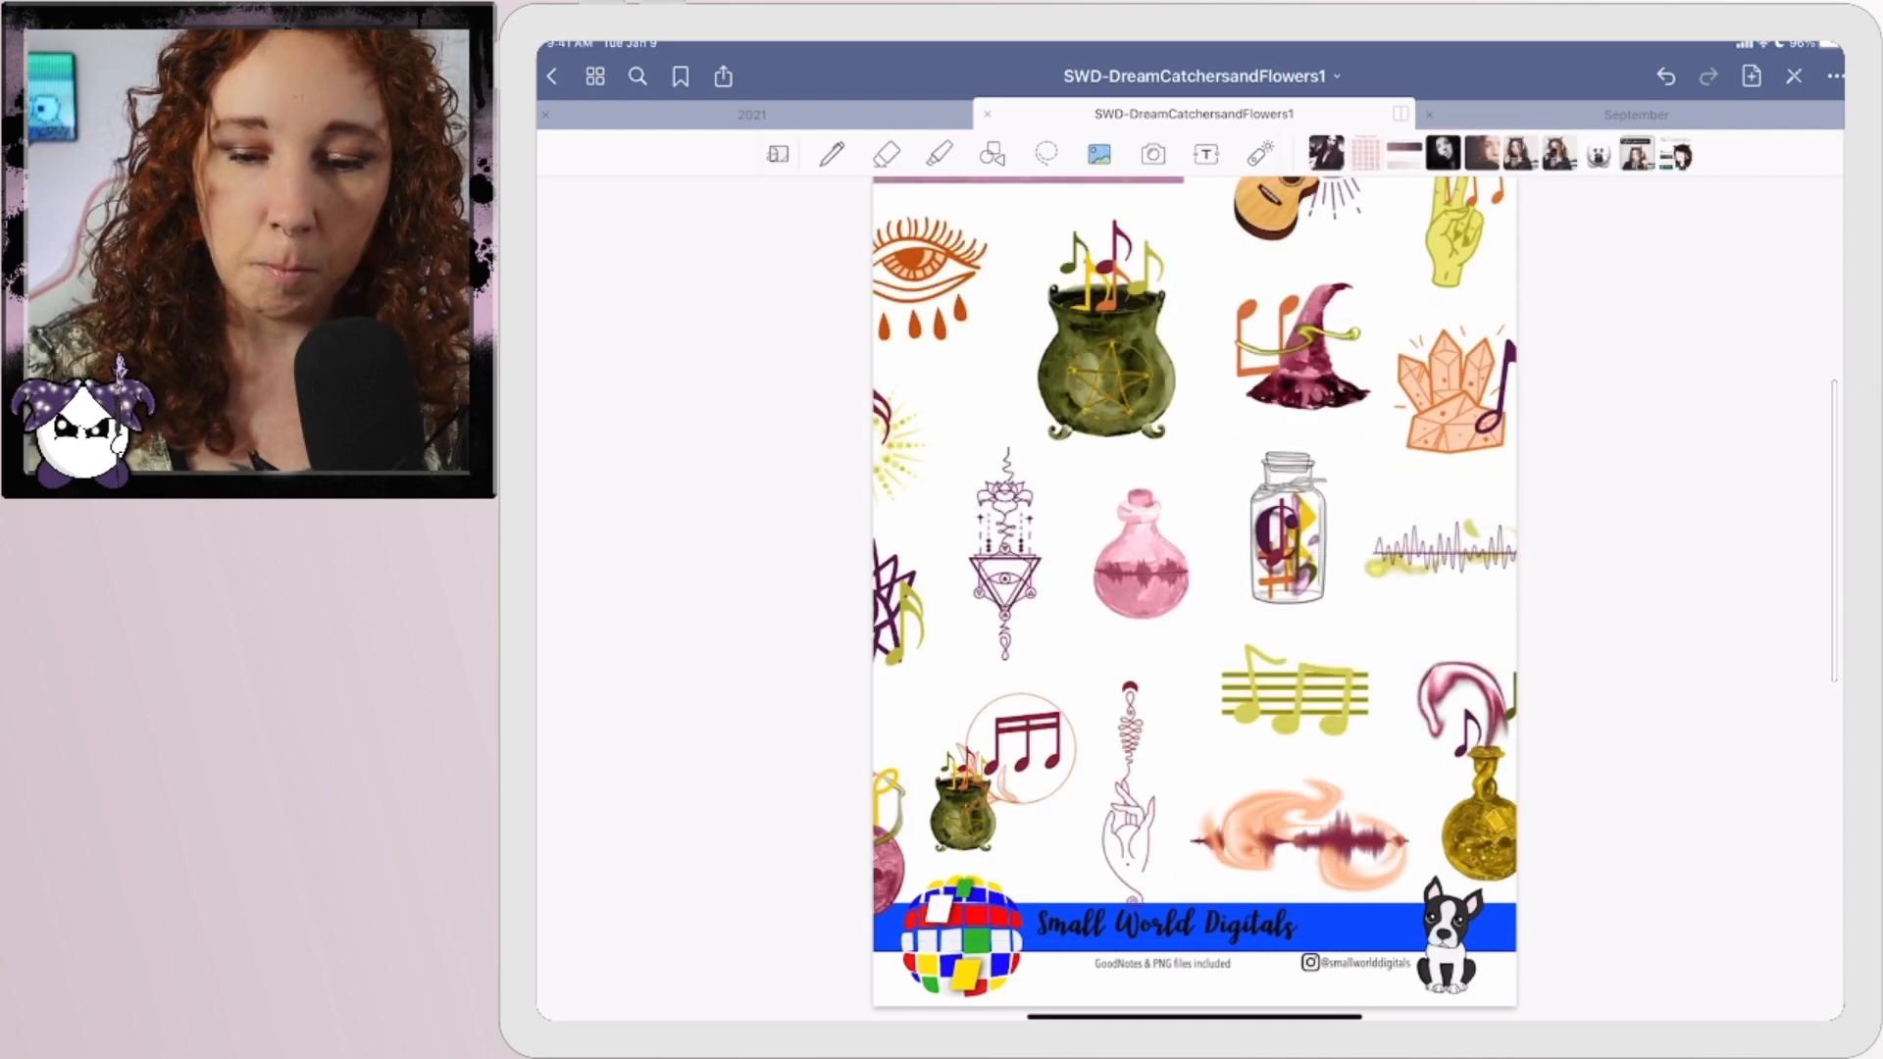
{"action": "left_click", "coordinate": [1676, 154]}
{"action": "left_click", "coordinate": [1157, 545]}
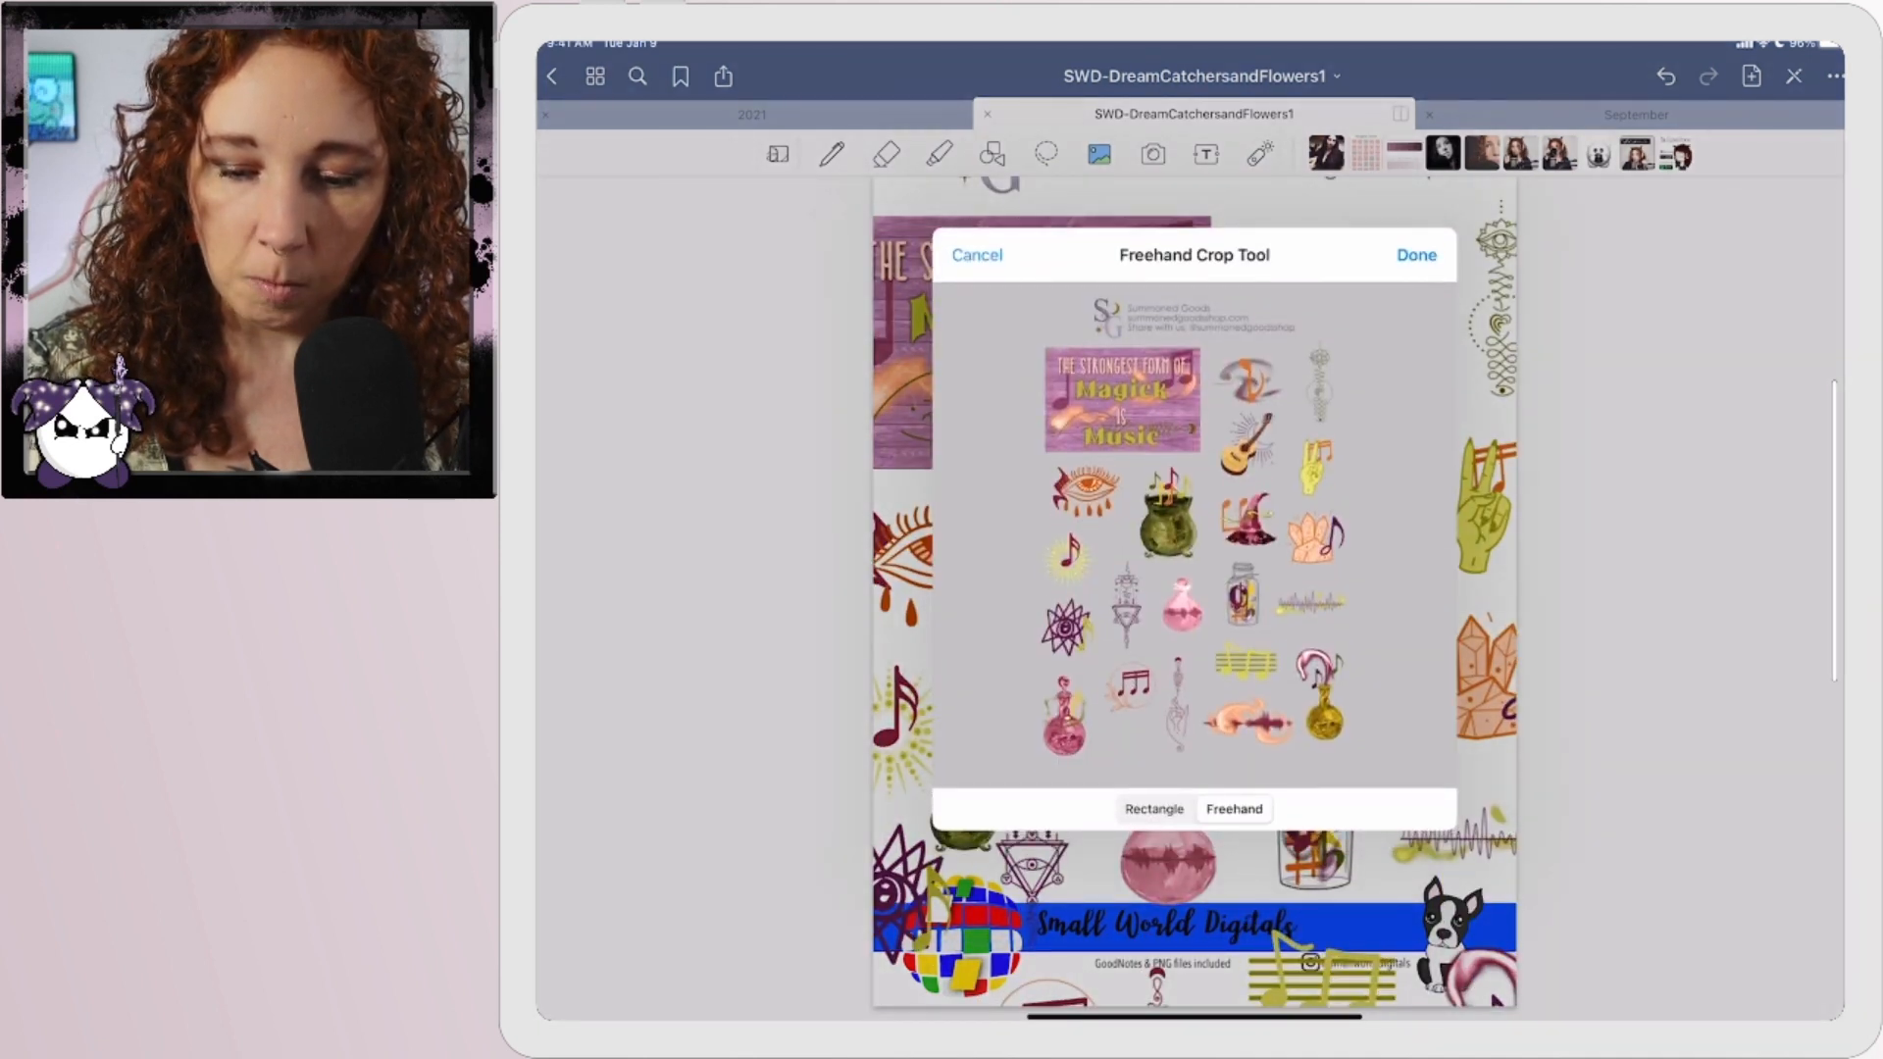
{"action": "mouse_move", "coordinate": [1352, 546]}
{"action": "left_mouse_down"}
{"action": "mouse_move", "coordinate": [1329, 569]}
{"action": "mouse_move", "coordinate": [1296, 516]}
{"action": "left_mouse_up"}
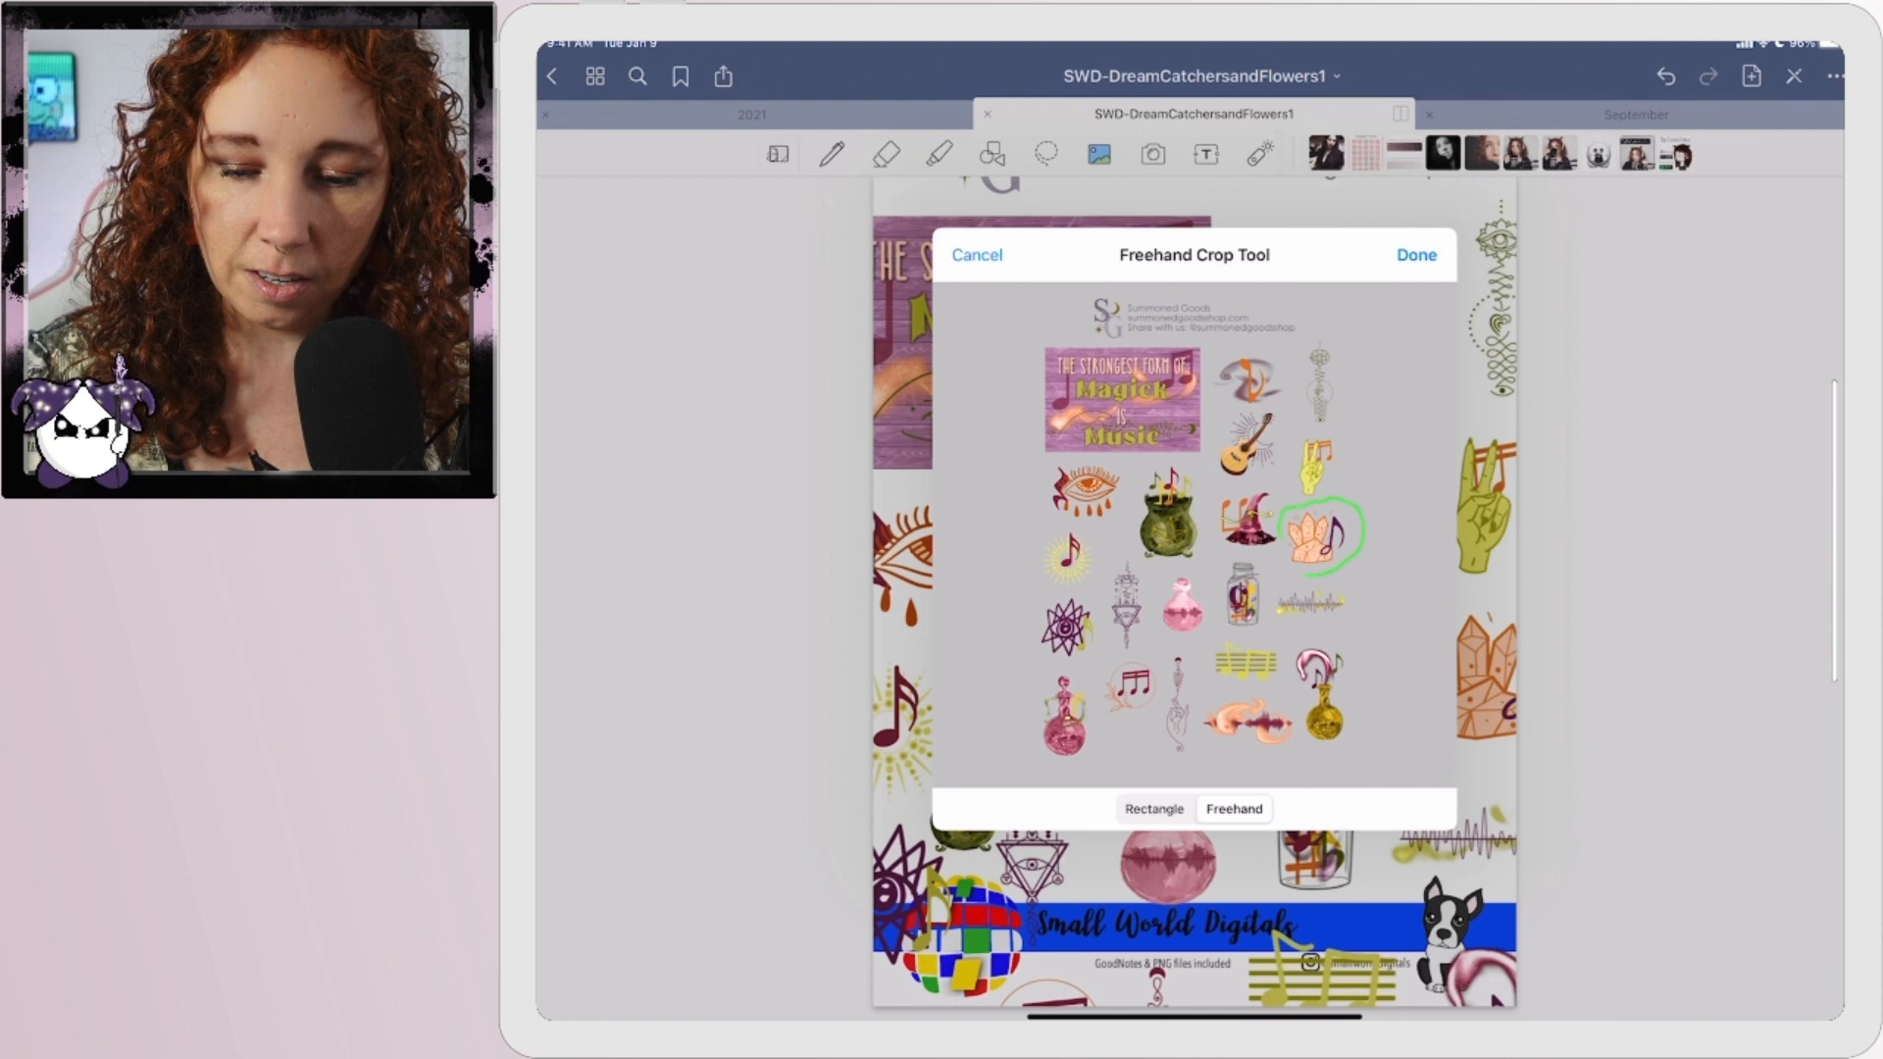
{"action": "left_click", "coordinate": [1416, 255]}
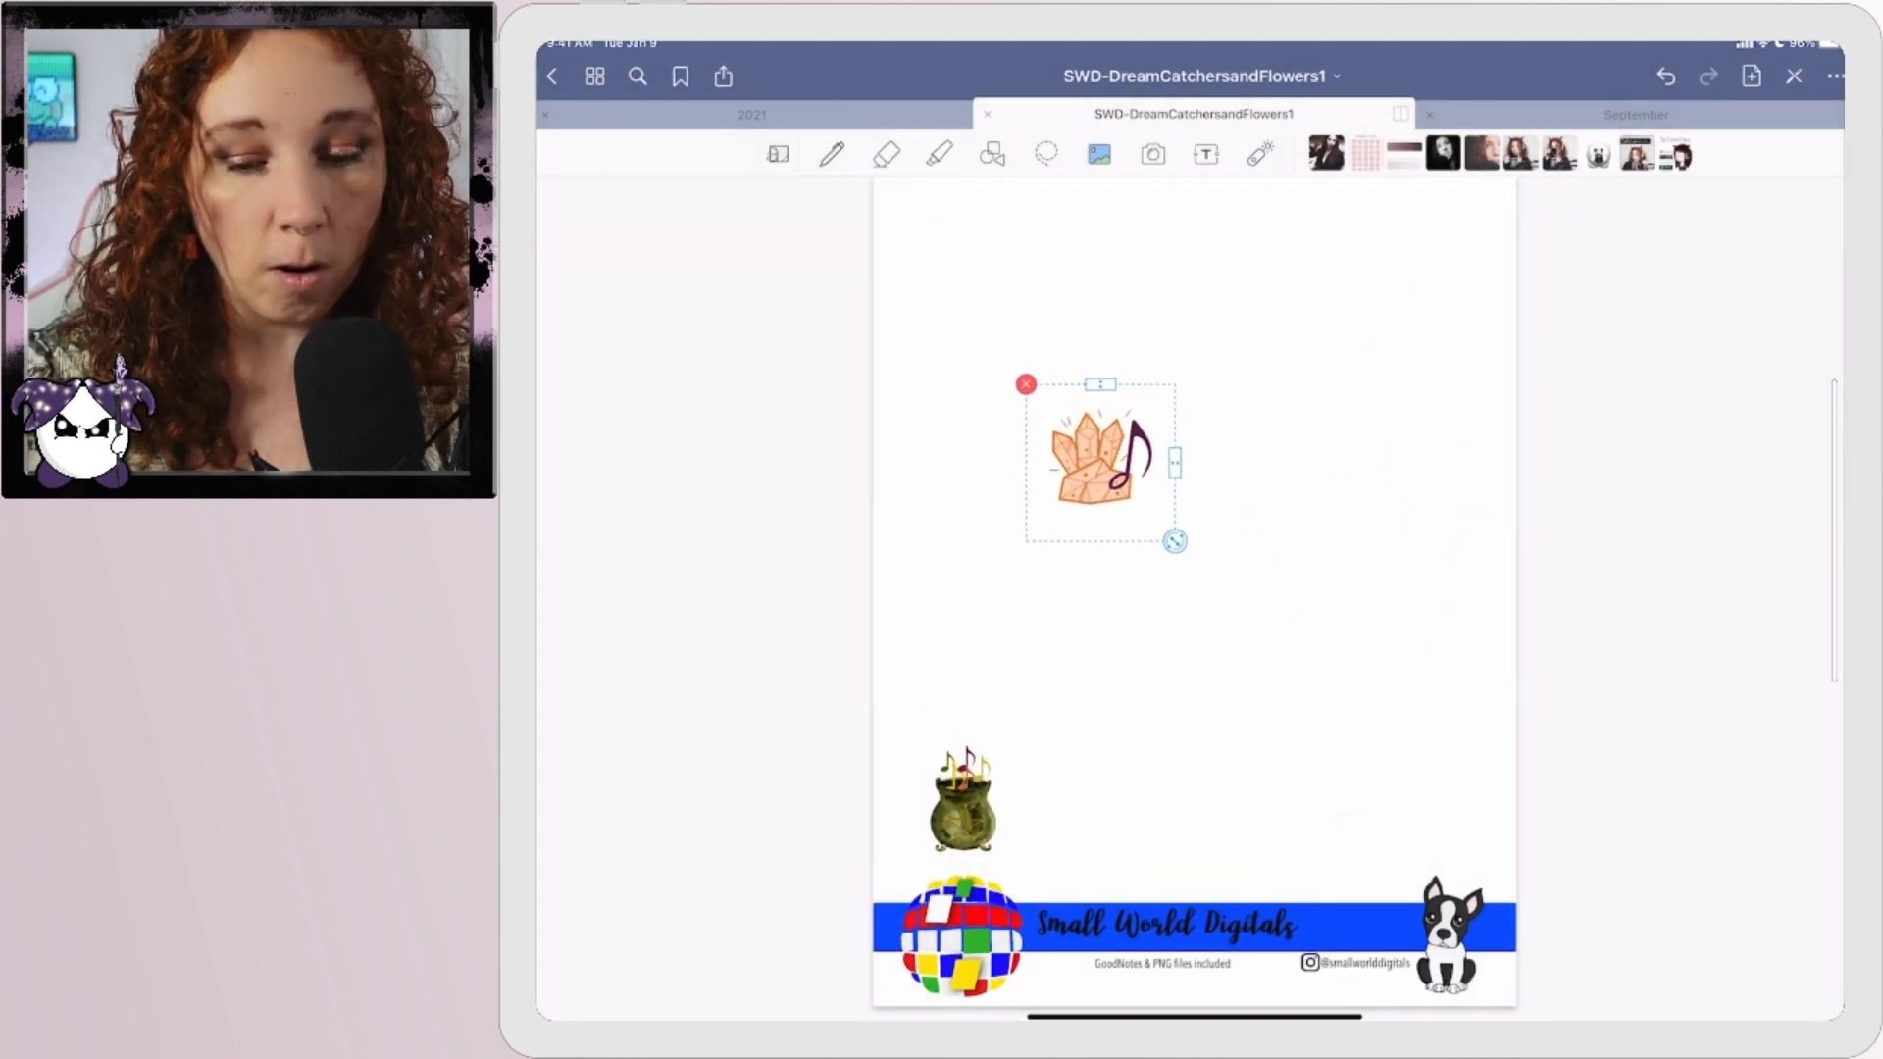
{"action": "left_click_drag", "start_coordinate": [1164, 536], "coordinate": [1155, 519]}
{"action": "left_click_drag", "start_coordinate": [1097, 460], "coordinate": [1433, 267]}
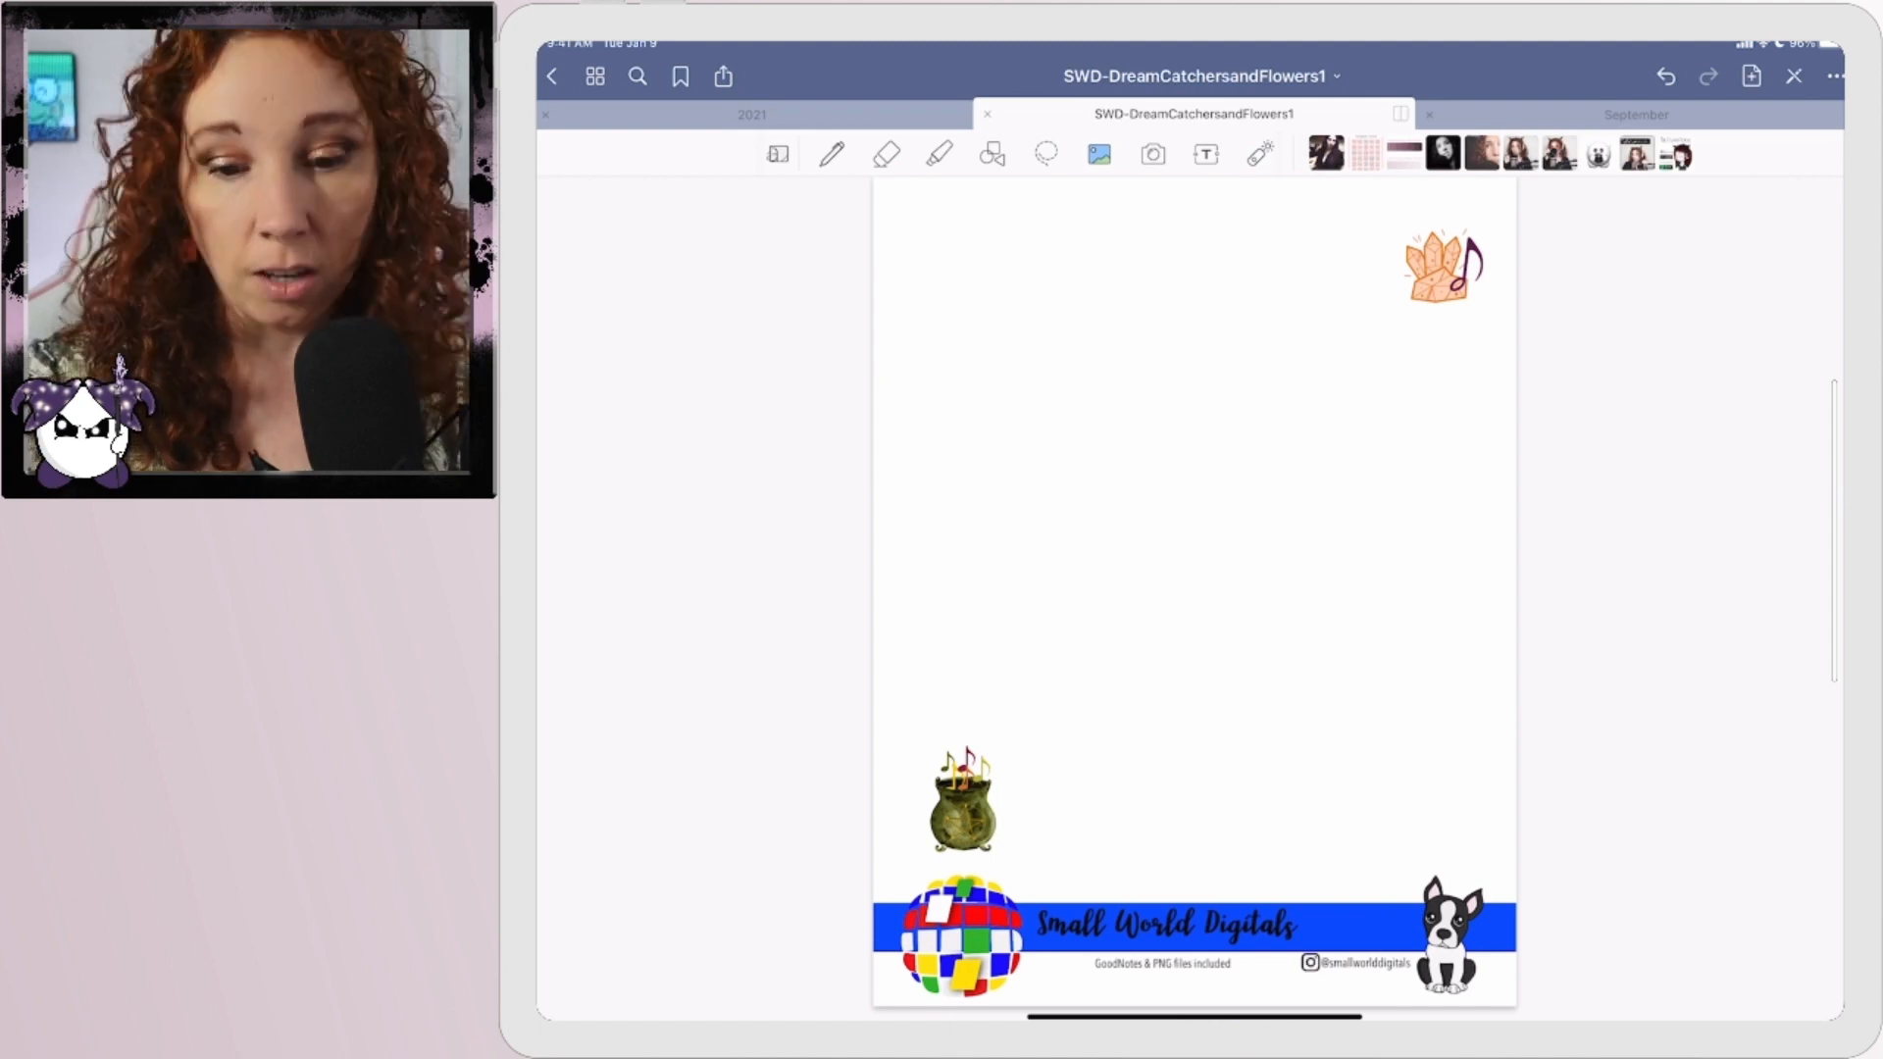
Delete the crystal sticker and the cauldron sticker, leaving only the footer.
{"action": "left_click", "coordinate": [1446, 266]}
{"action": "left_click", "coordinate": [1387, 214]}
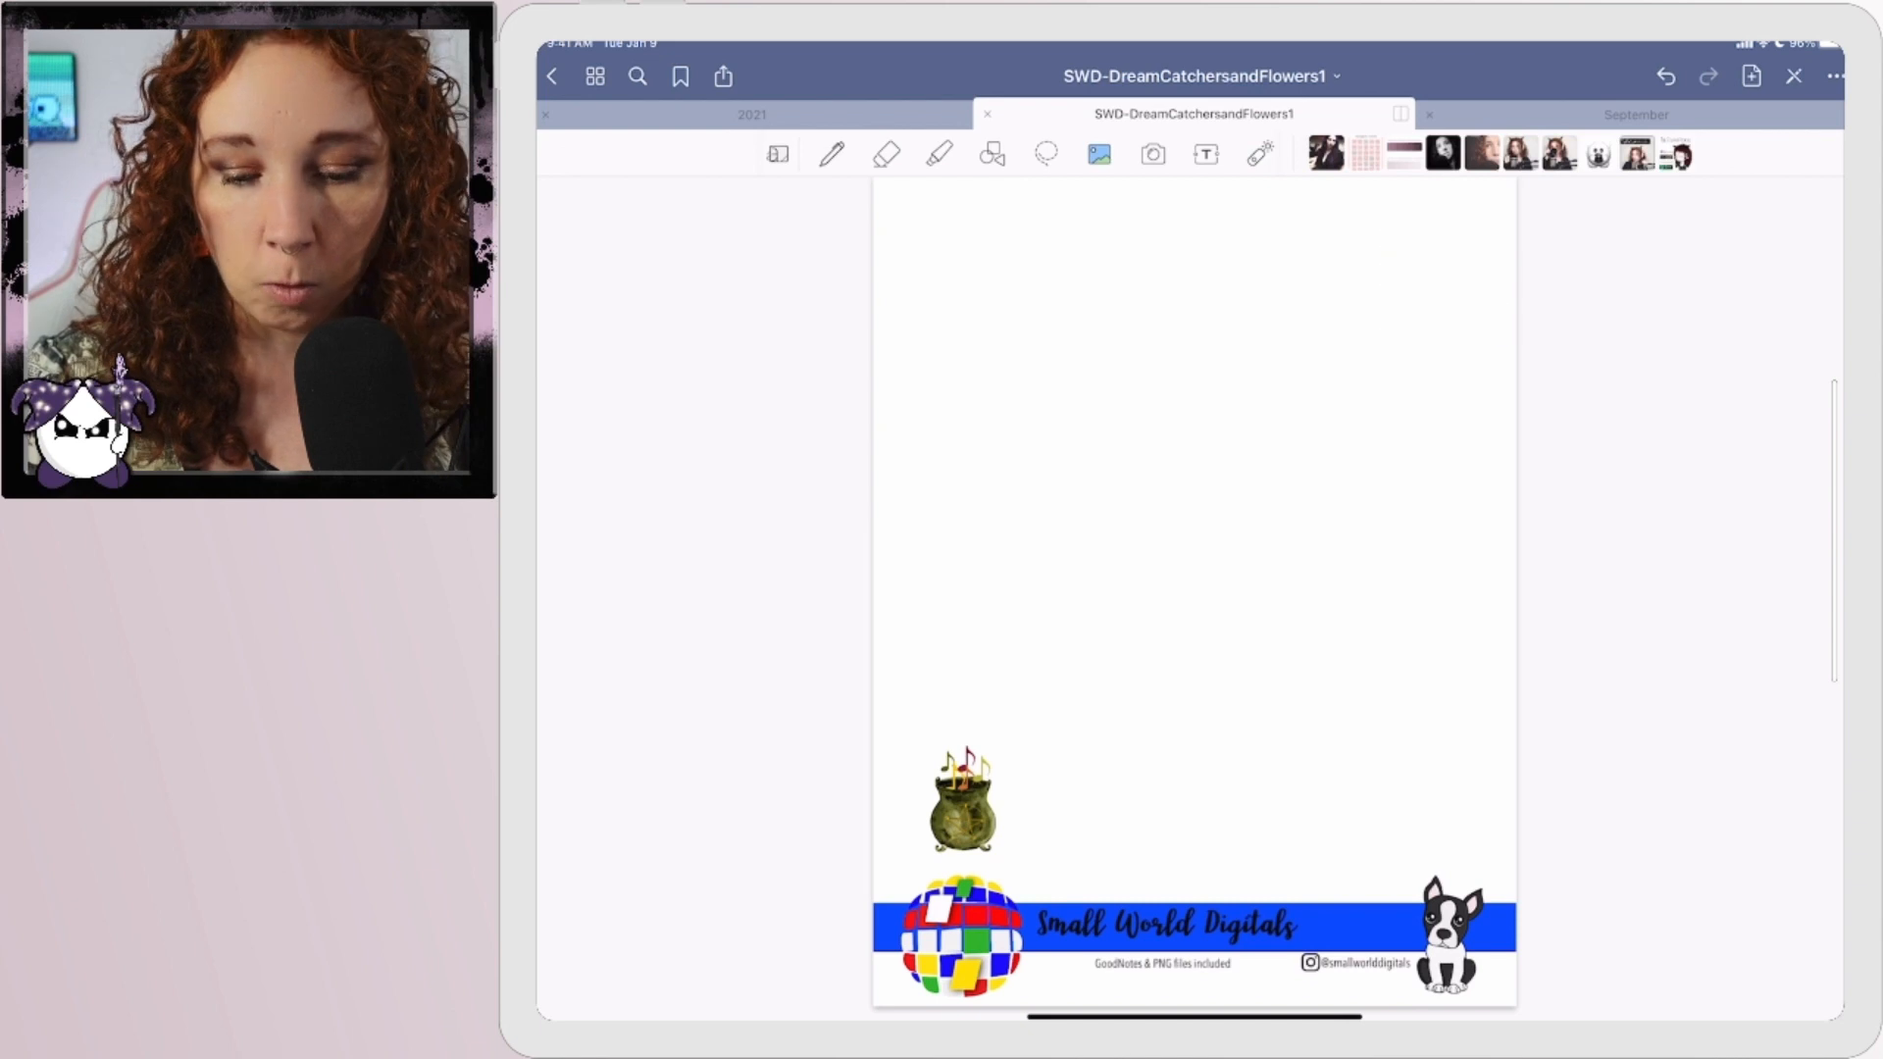
{"action": "left_click", "coordinate": [964, 801]}
{"action": "left_click", "coordinate": [912, 736]}
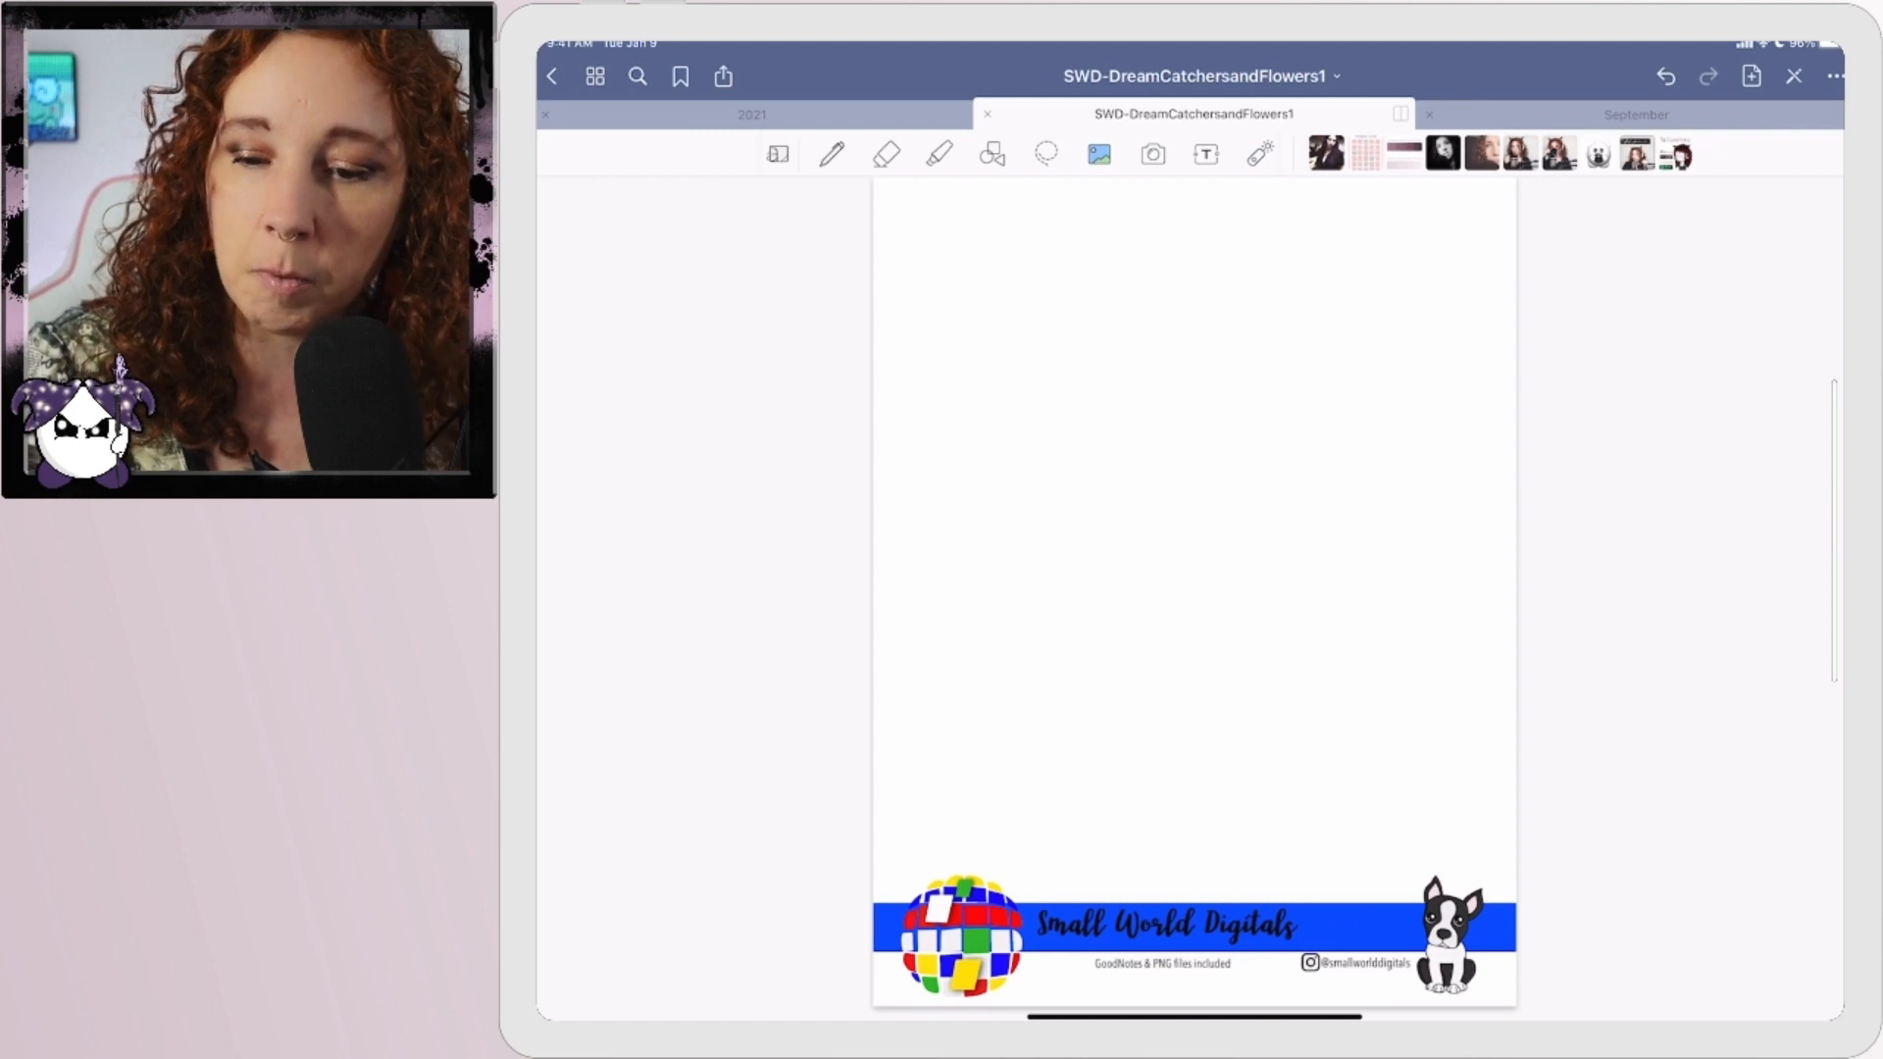
Place The G Word photo, shrink it and position it in the upper middle of the page.
{"action": "left_click", "coordinate": [1637, 154]}
{"action": "left_click_drag", "start_coordinate": [1193, 588], "coordinate": [1124, 511]}
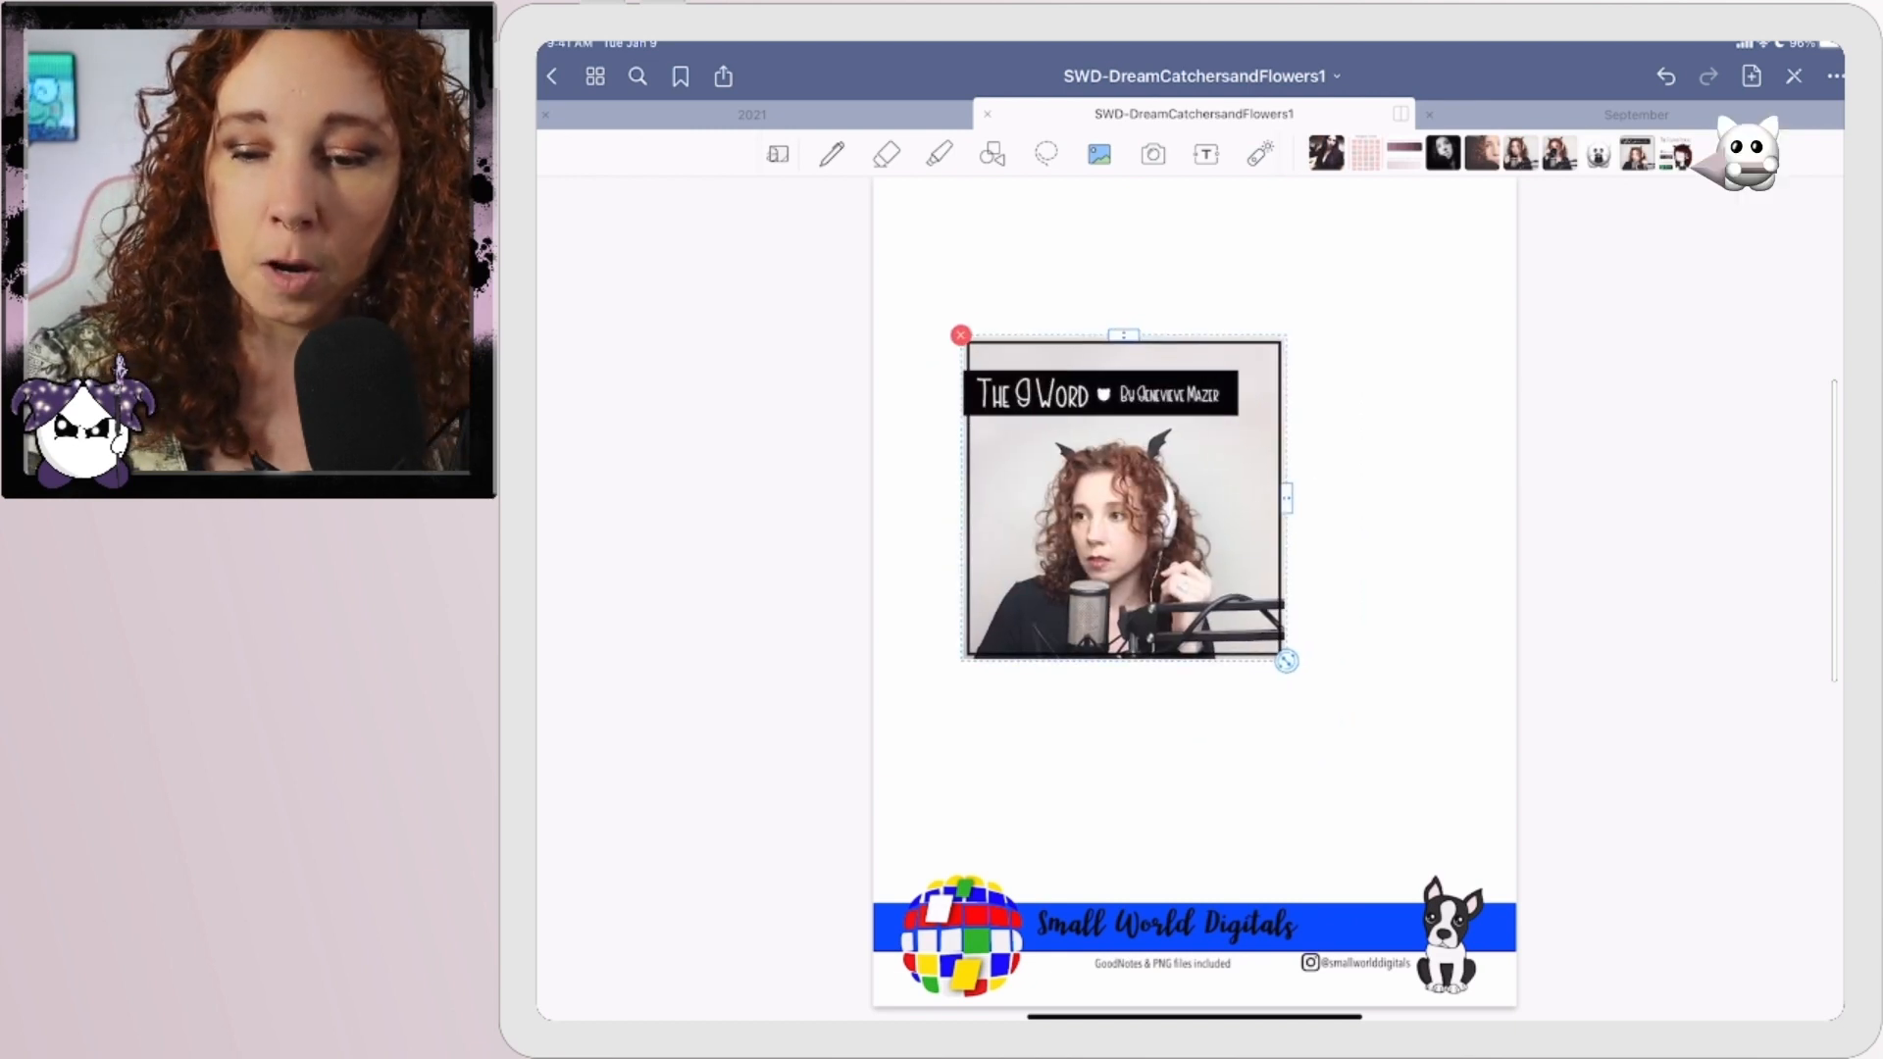
{"action": "left_click_drag", "start_coordinate": [1286, 662], "coordinate": [1234, 609]}
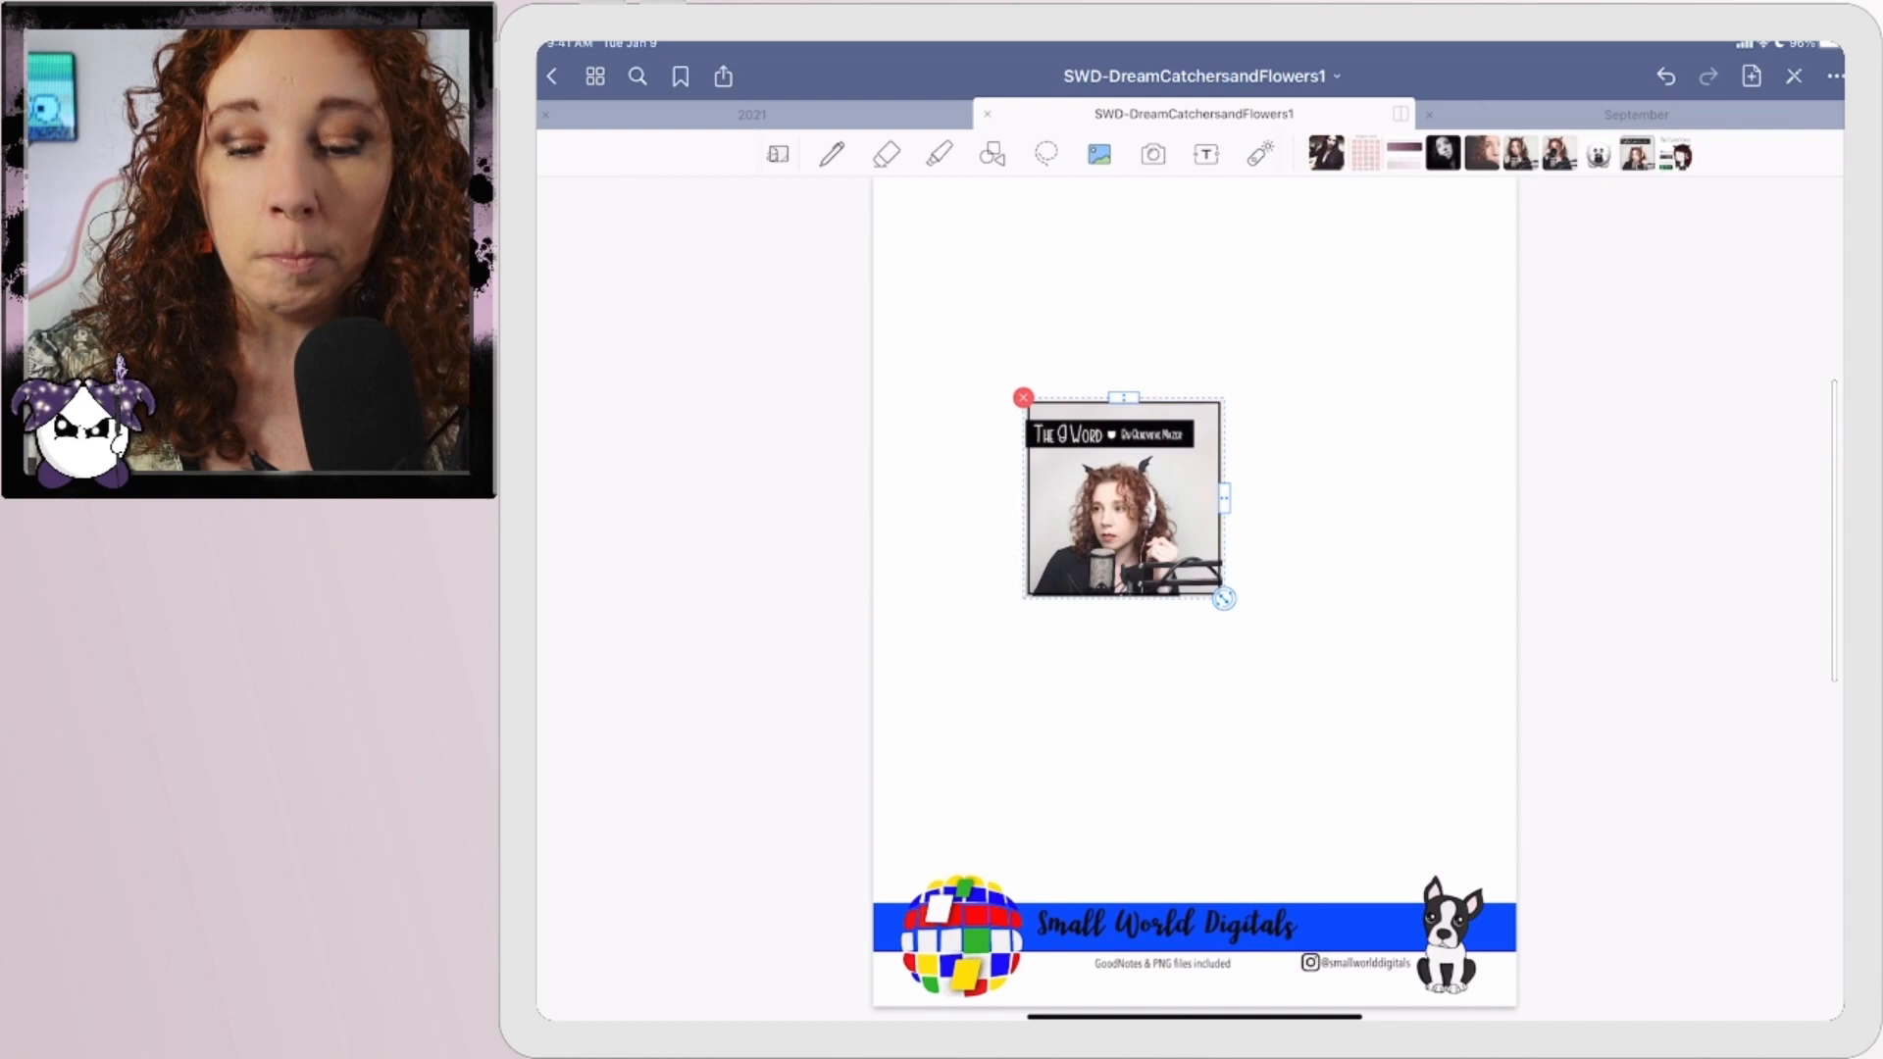
{"action": "key", "text": "Escape"}
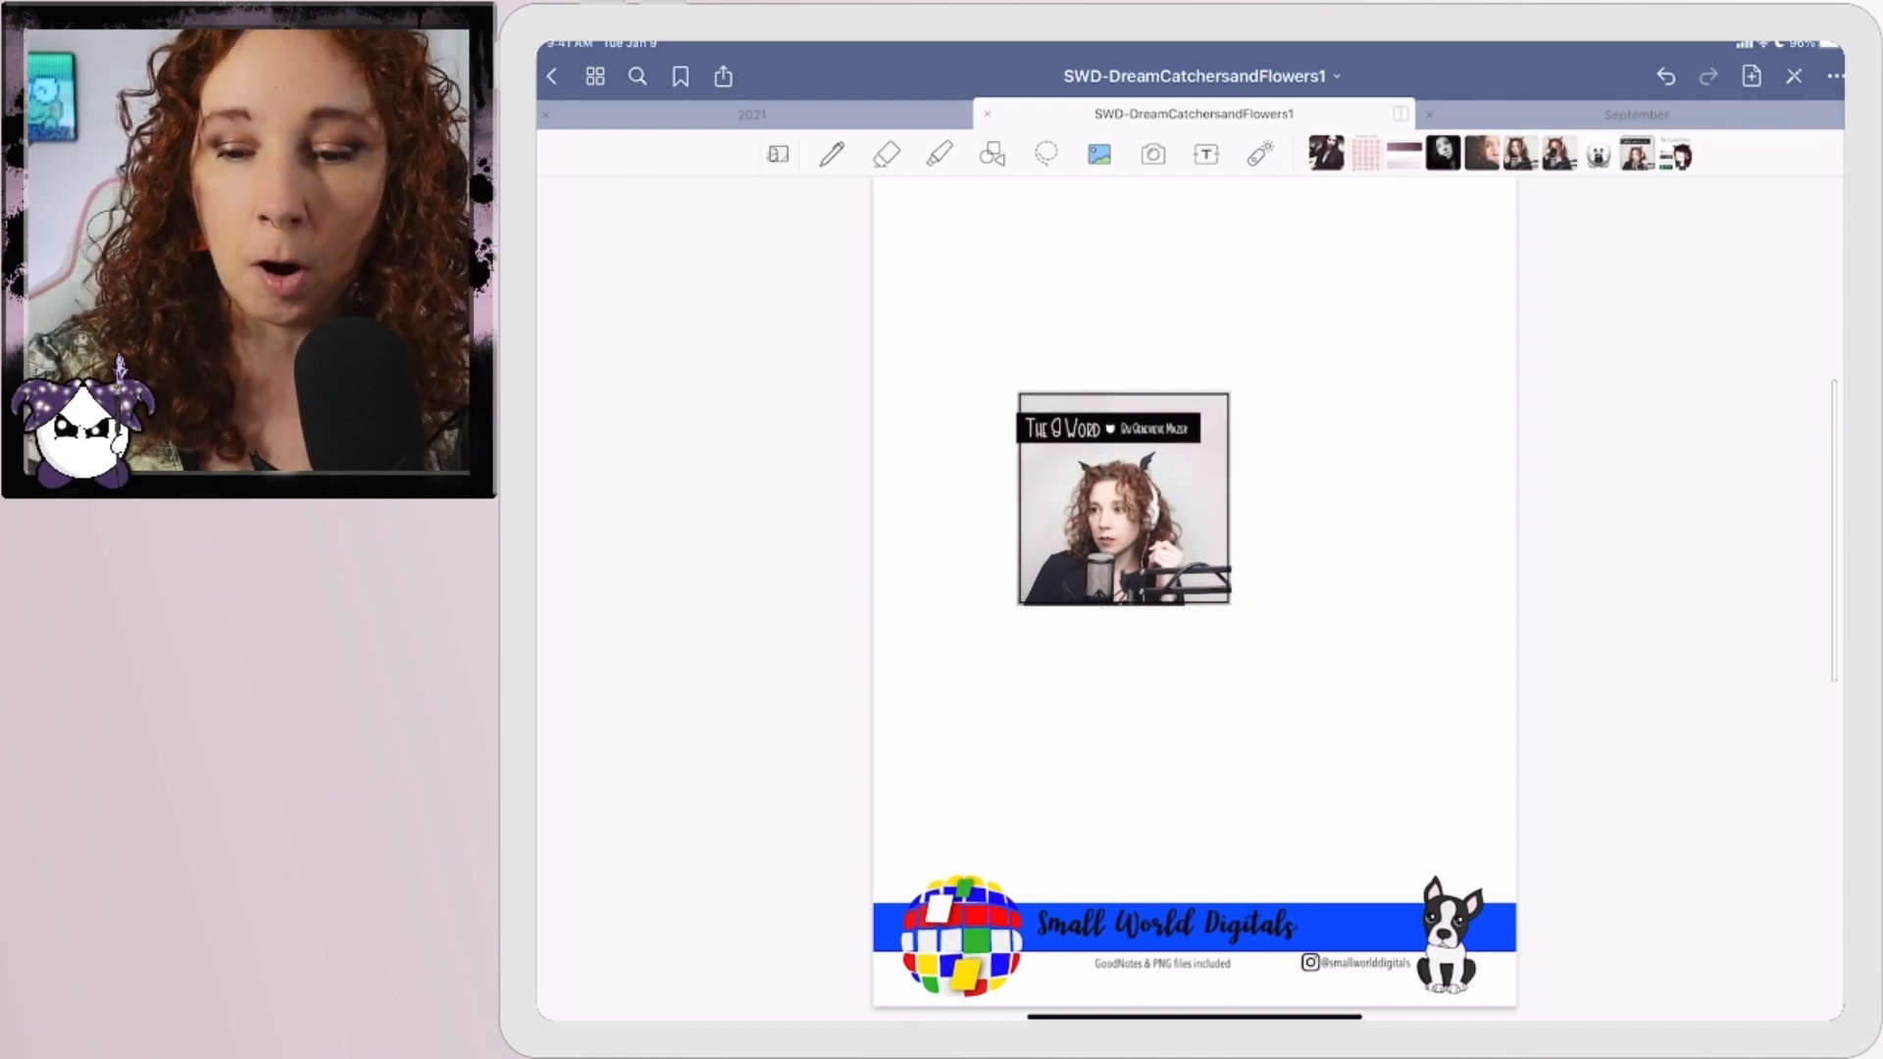
Add the white pig sticker, move it off the photo, delete it, and reopen the photo picker.
{"action": "left_click", "coordinate": [1599, 154]}
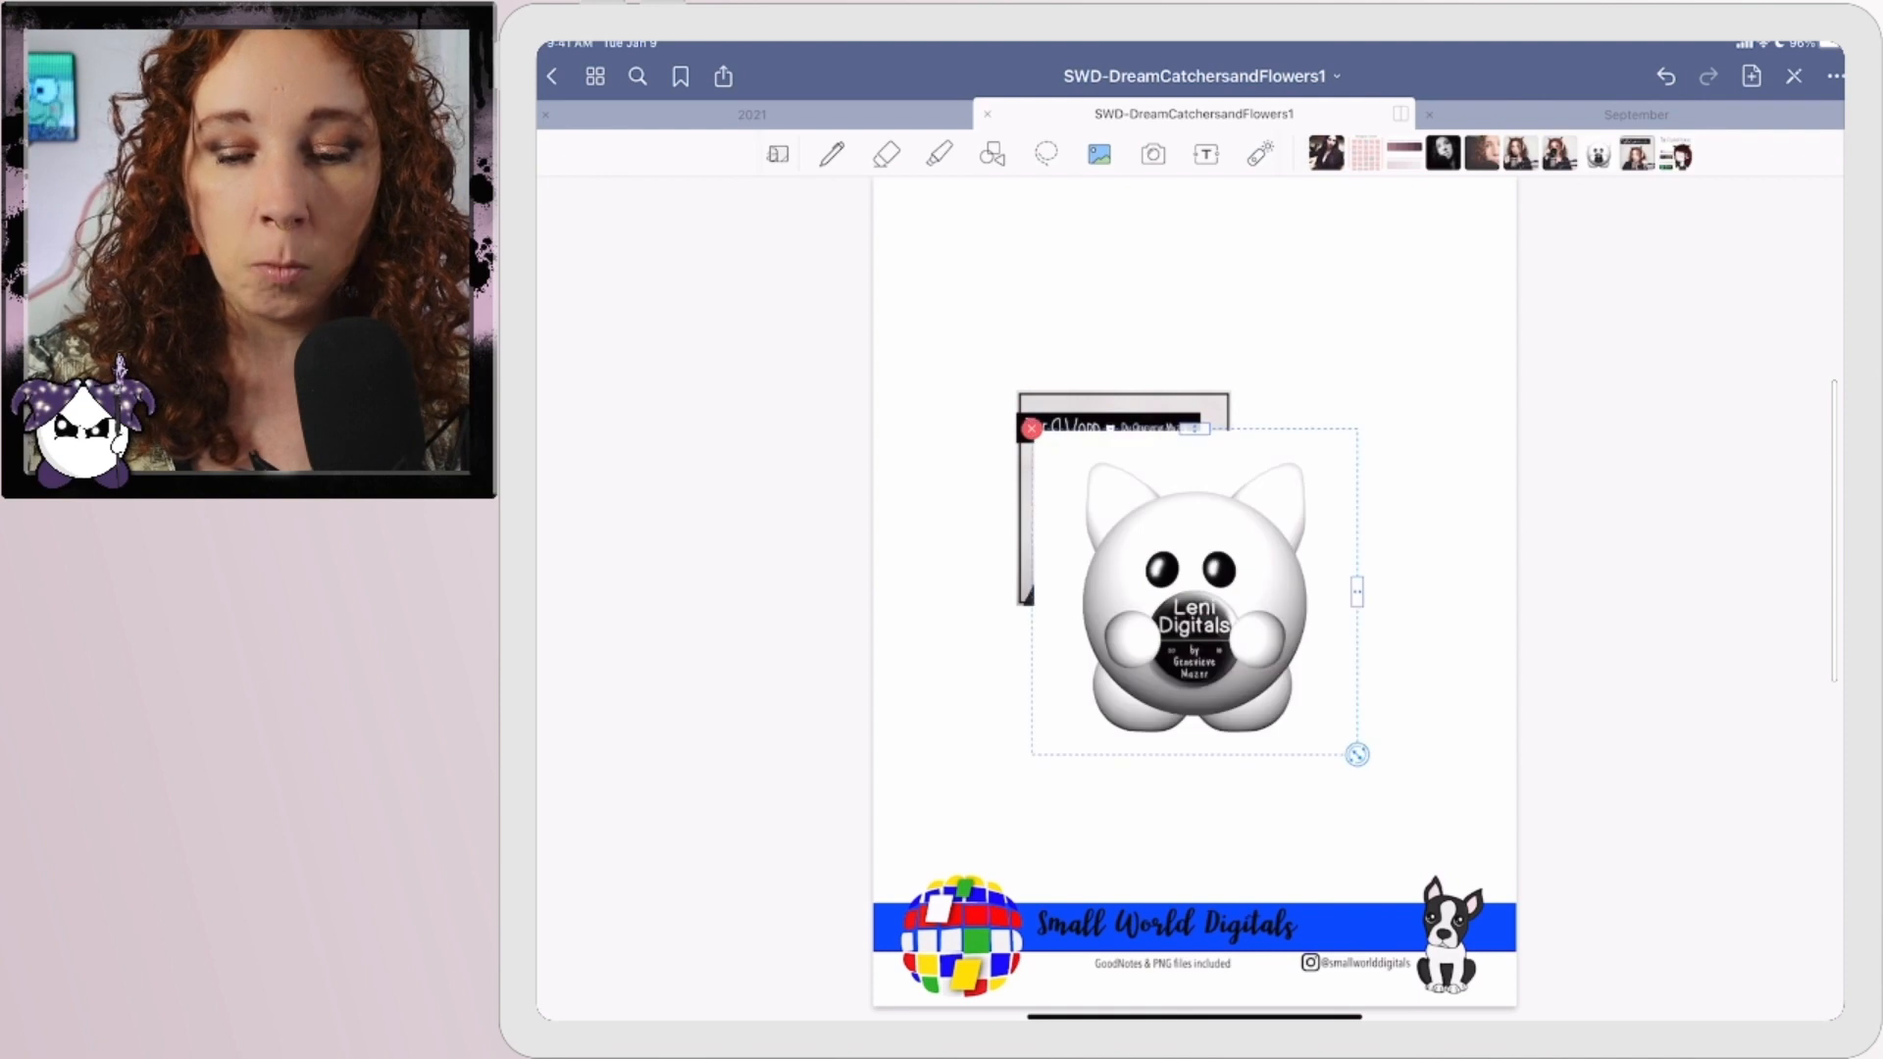
{"action": "left_click_drag", "start_coordinate": [1148, 545], "coordinate": [1212, 615]}
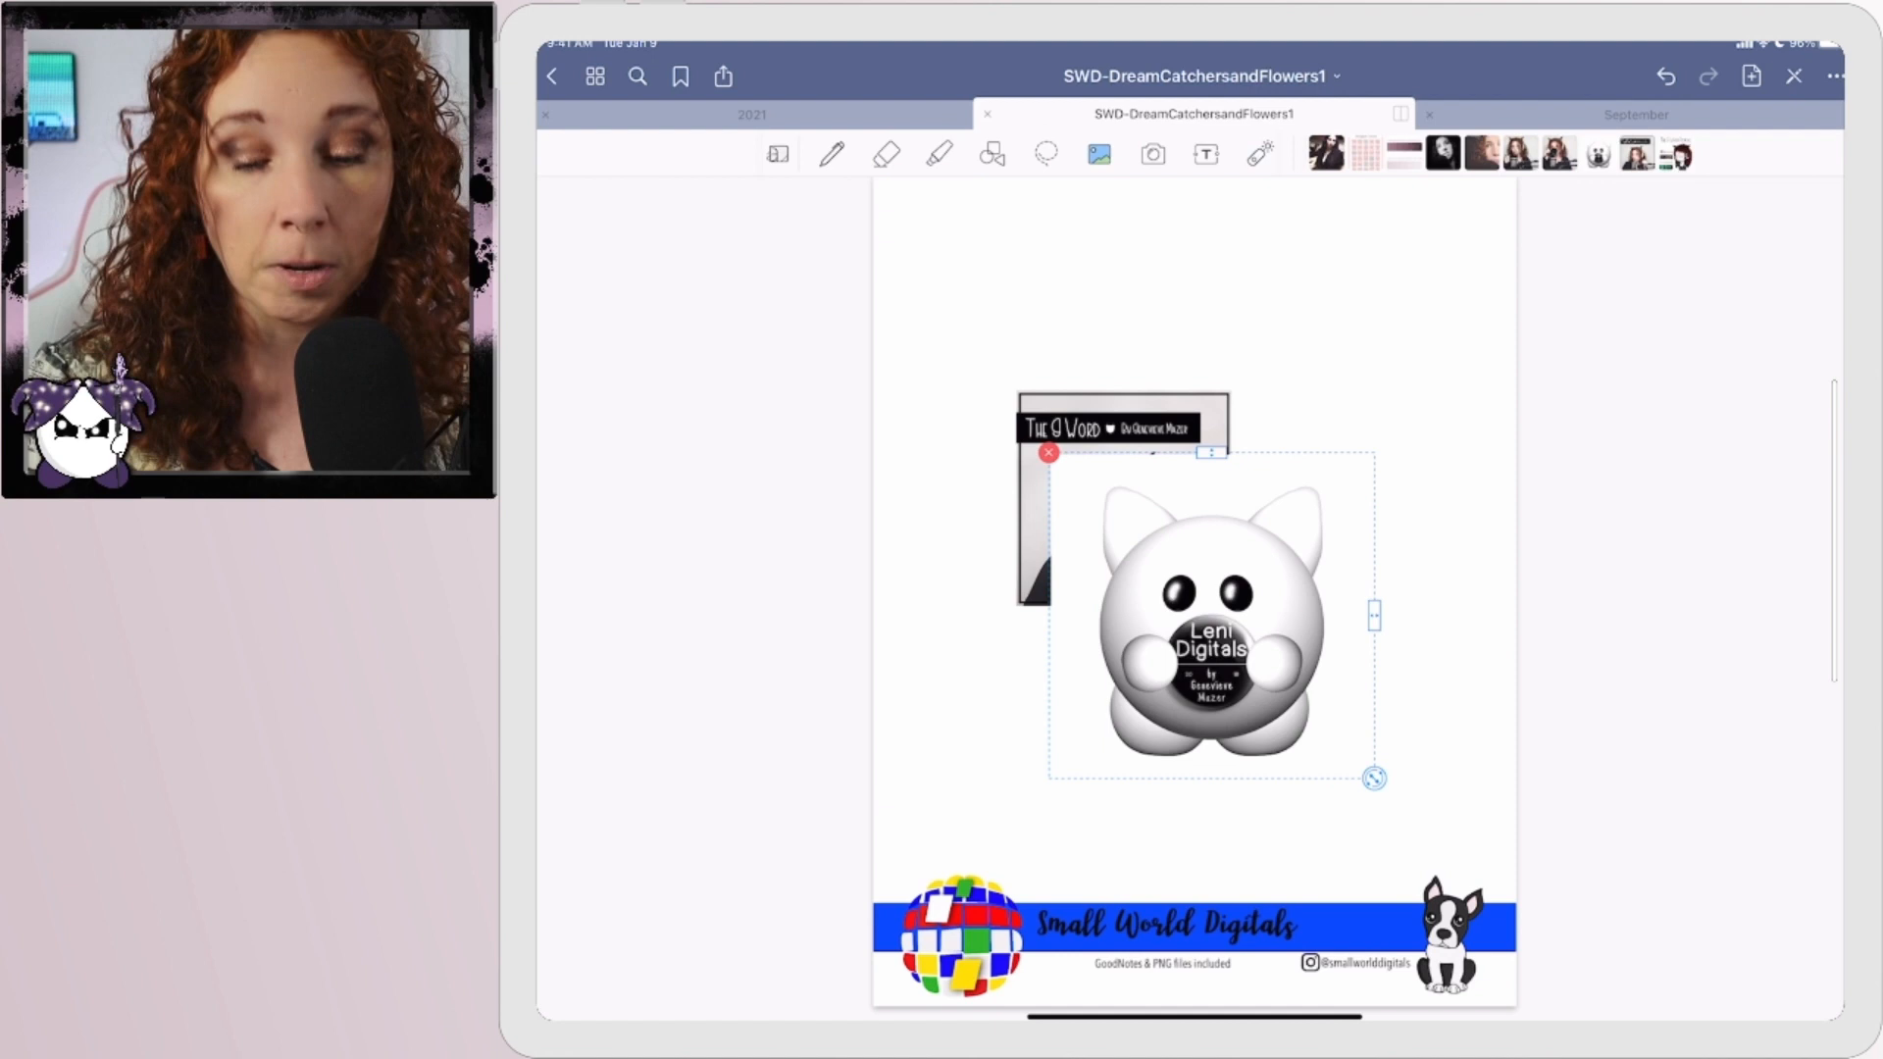
{"action": "left_click_drag", "start_coordinate": [1211, 619], "coordinate": [1388, 546]}
{"action": "left_click", "coordinate": [1220, 398]}
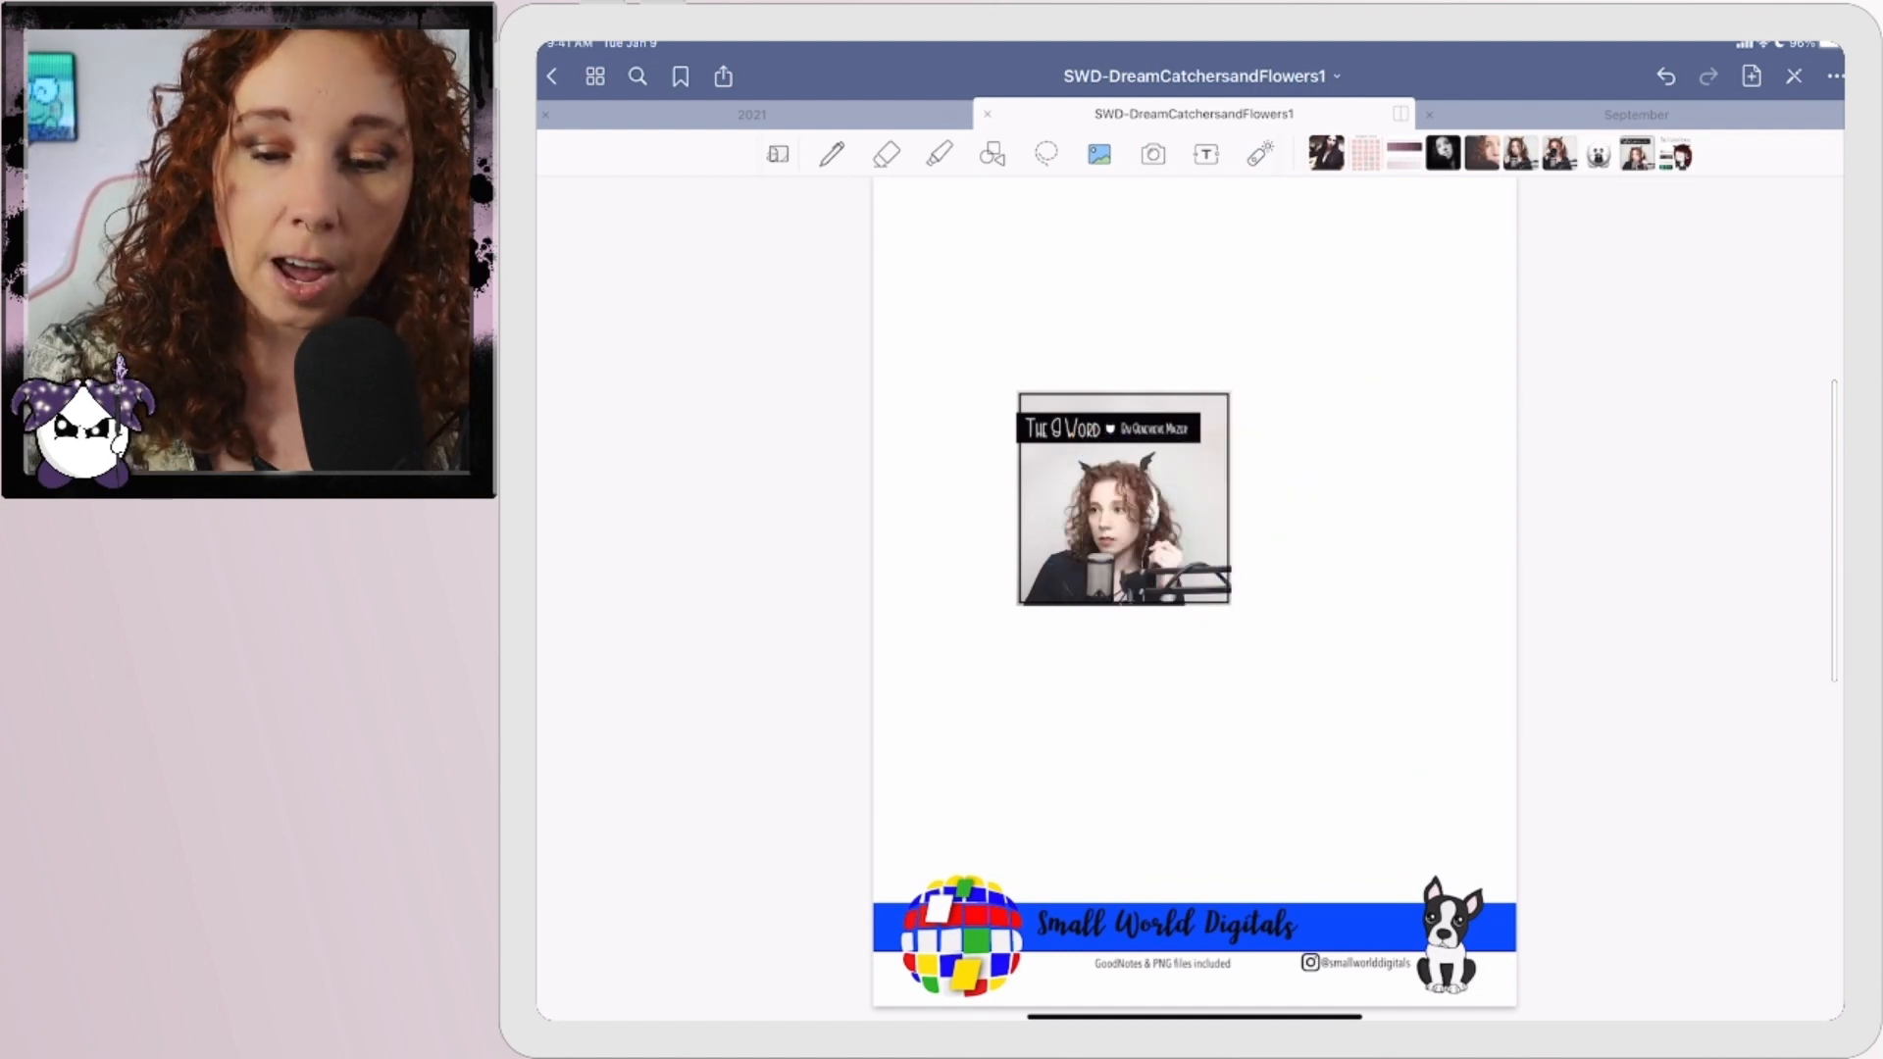
{"action": "left_click", "coordinate": [1157, 178]}
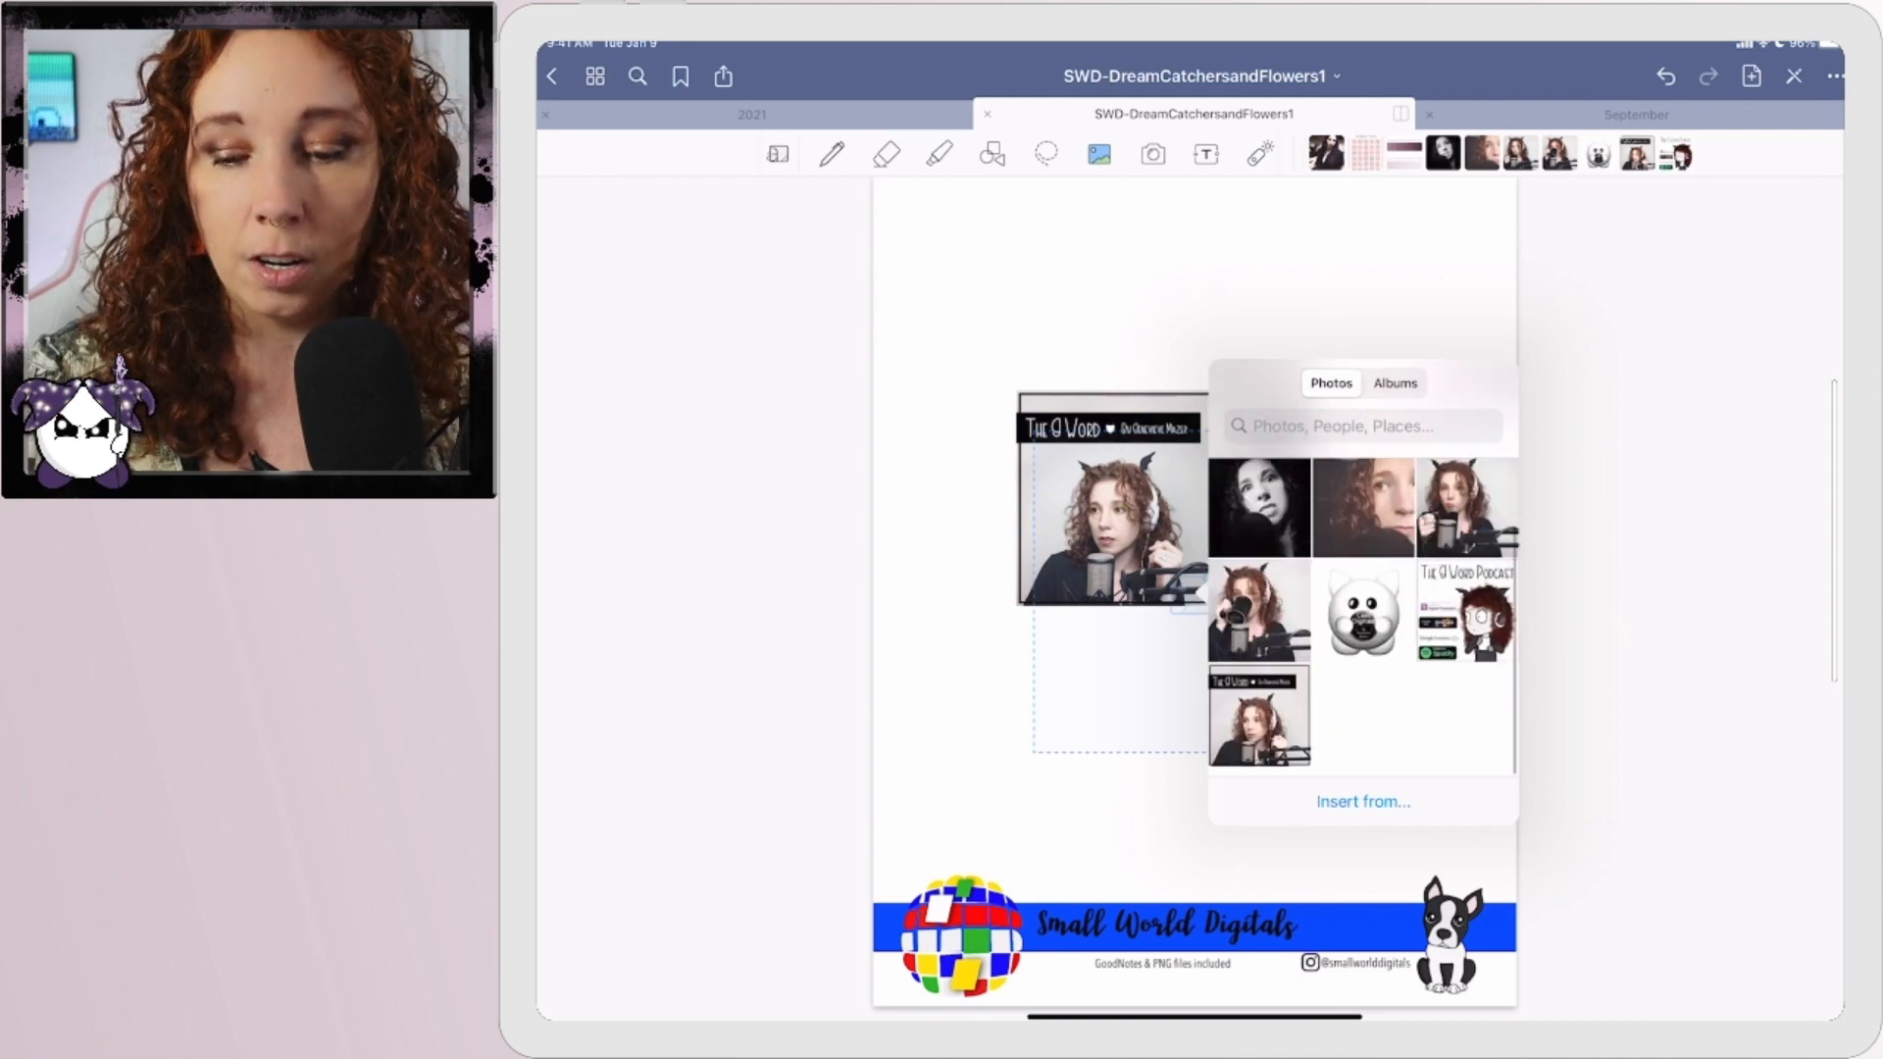
Dismiss the photo picker, leaving only The G Word photo above the footer.
{"action": "key", "text": "Escape"}
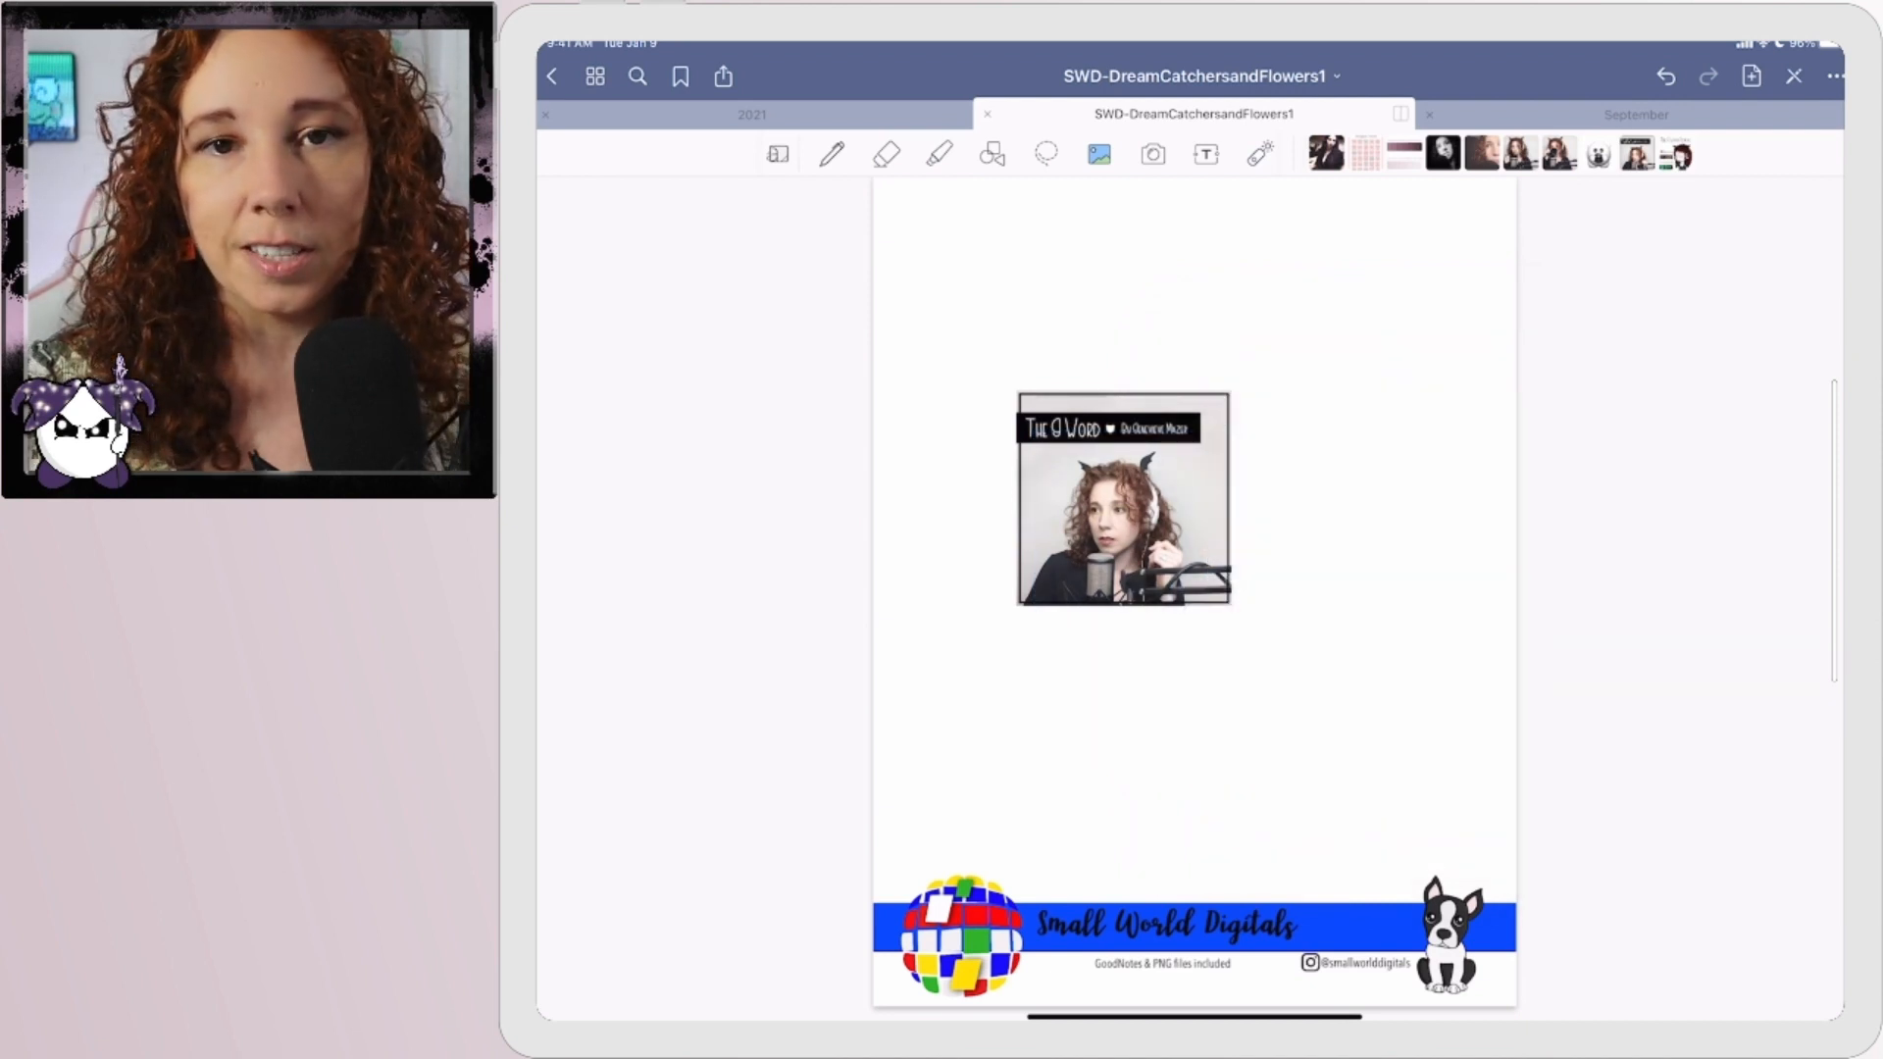